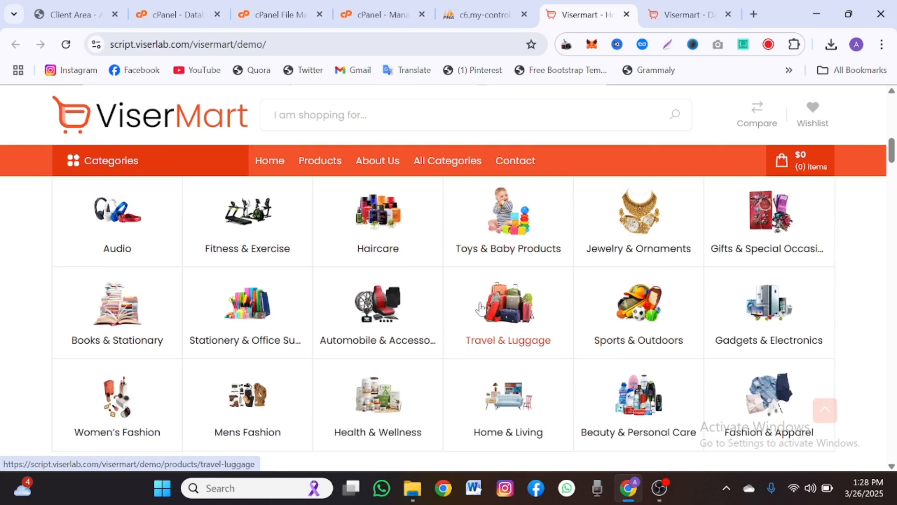
- Browse the demo storefront to Featured Products and open the Yonex Astrox 63 racket's product page
{"action": "scroll", "coordinate": [486, 337], "scroll_direction": "down", "scroll_amount": 1}
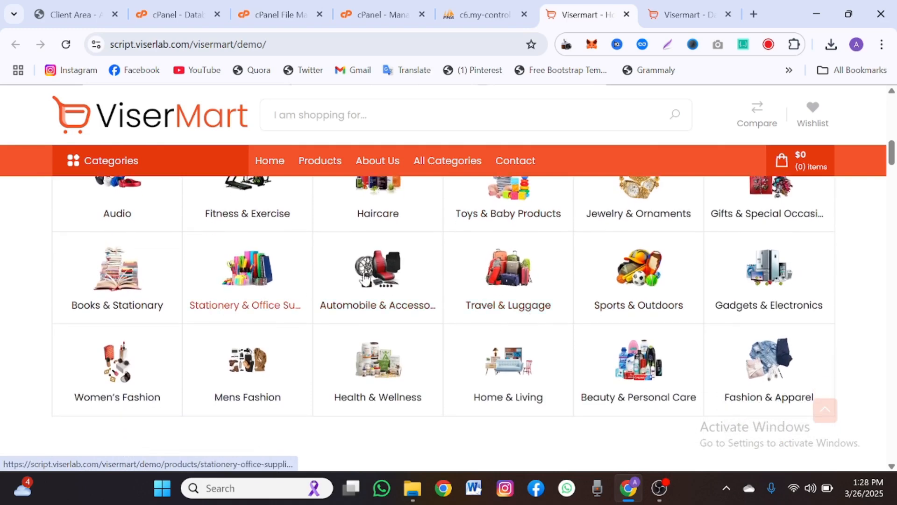
{"action": "scroll", "coordinate": [410, 282], "scroll_direction": "down", "scroll_amount": 1}
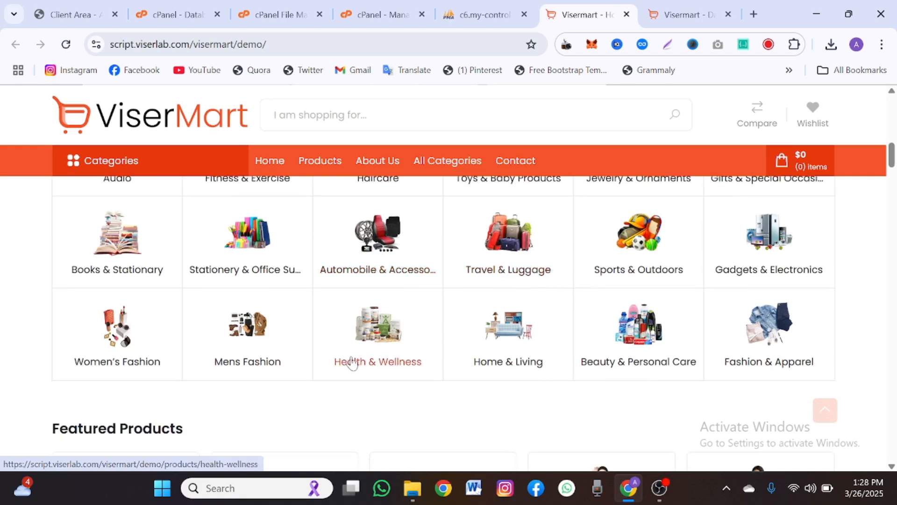
{"action": "scroll", "coordinate": [352, 364], "scroll_direction": "down", "scroll_amount": 6}
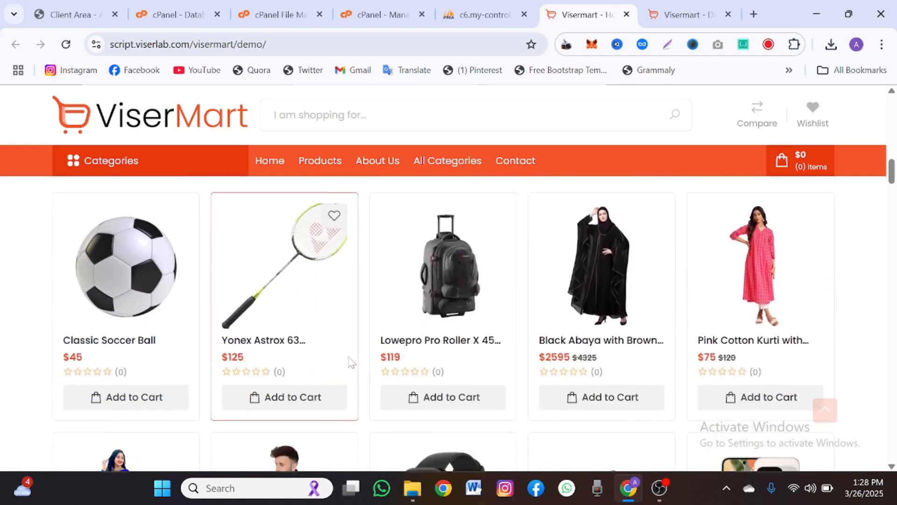
{"action": "scroll", "coordinate": [352, 364], "scroll_direction": "down", "scroll_amount": 4}
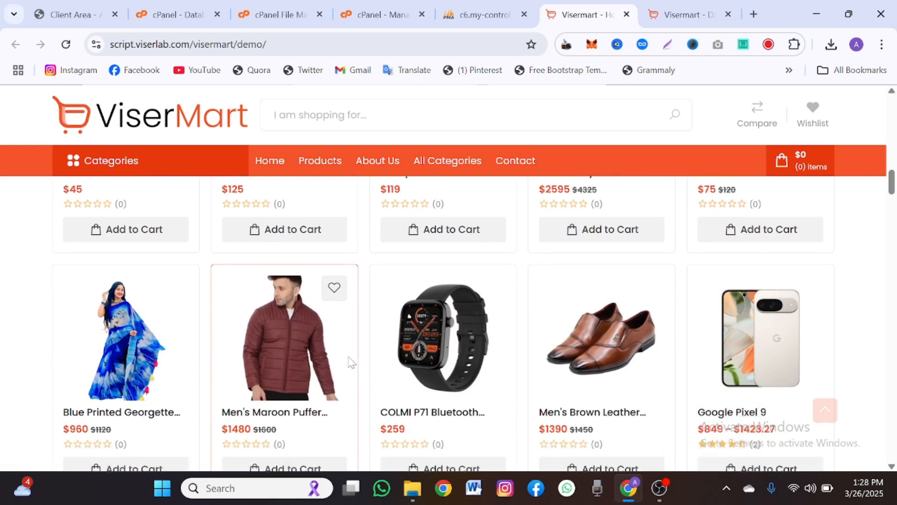
{"action": "scroll", "coordinate": [352, 364], "scroll_direction": "down", "scroll_amount": 6}
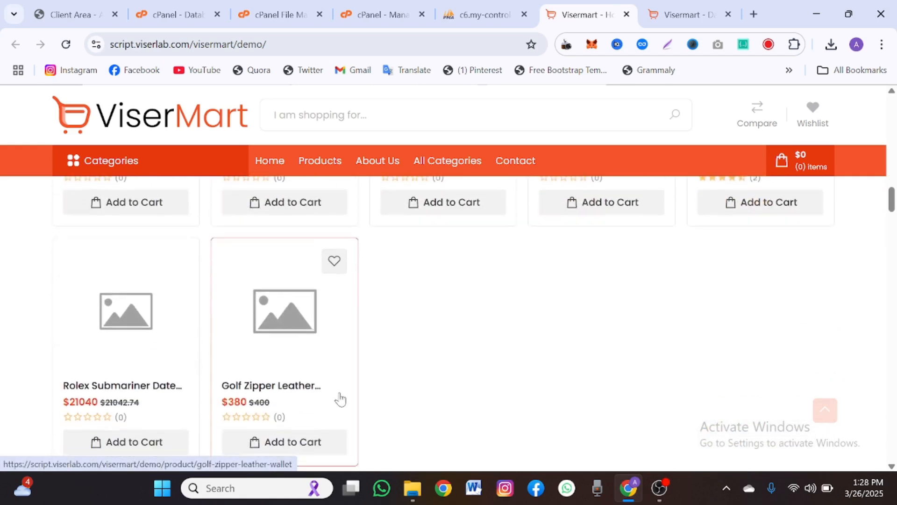
{"action": "scroll", "coordinate": [340, 399], "scroll_direction": "down", "scroll_amount": 11}
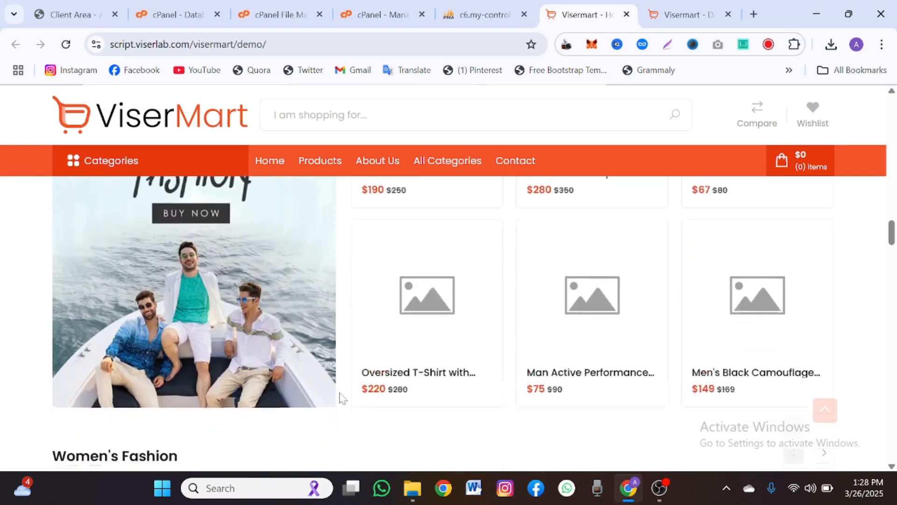
{"action": "scroll", "coordinate": [340, 398], "scroll_direction": "down", "scroll_amount": 4}
{"action": "scroll", "coordinate": [340, 399], "scroll_direction": "up", "scroll_amount": 8}
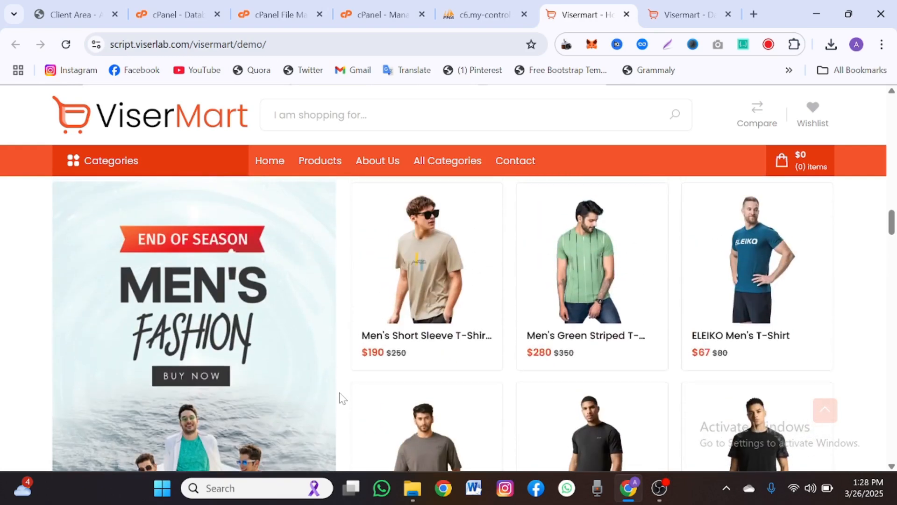
{"action": "scroll", "coordinate": [341, 397], "scroll_direction": "up", "scroll_amount": 3}
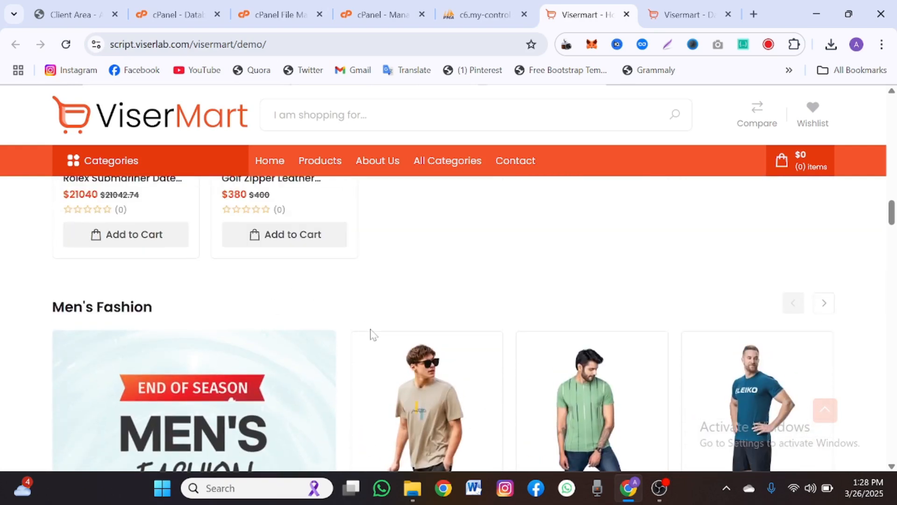
{"action": "scroll", "coordinate": [371, 334], "scroll_direction": "down", "scroll_amount": 9}
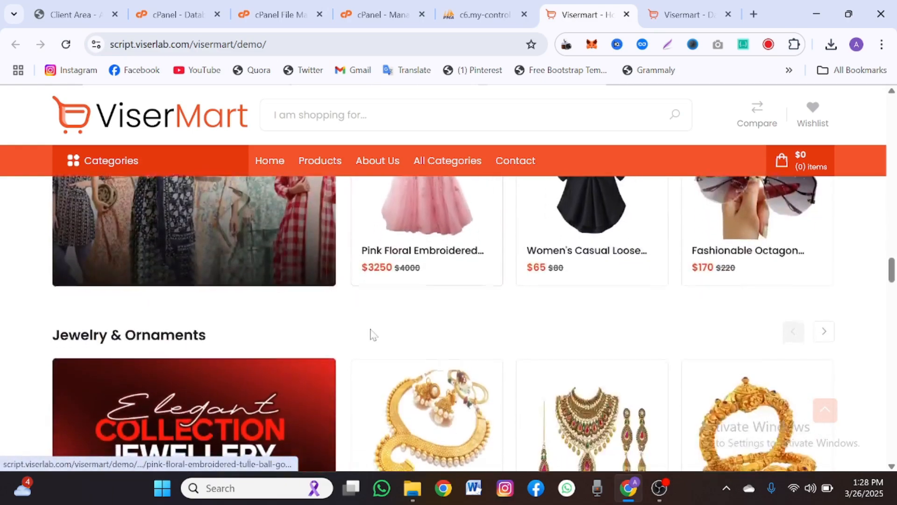
{"action": "scroll", "coordinate": [371, 333], "scroll_direction": "down", "scroll_amount": 13}
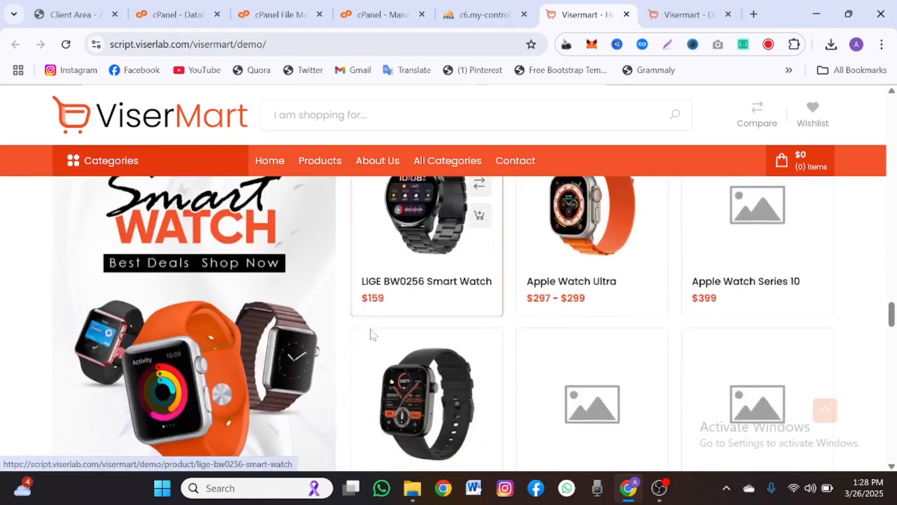
{"action": "scroll", "coordinate": [371, 333], "scroll_direction": "down", "scroll_amount": 11}
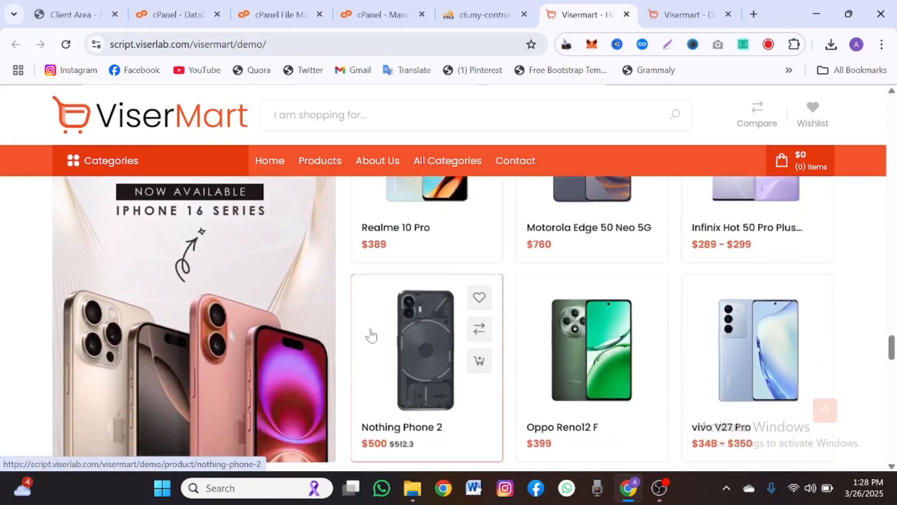
{"action": "scroll", "coordinate": [371, 334], "scroll_direction": "up", "scroll_amount": 4}
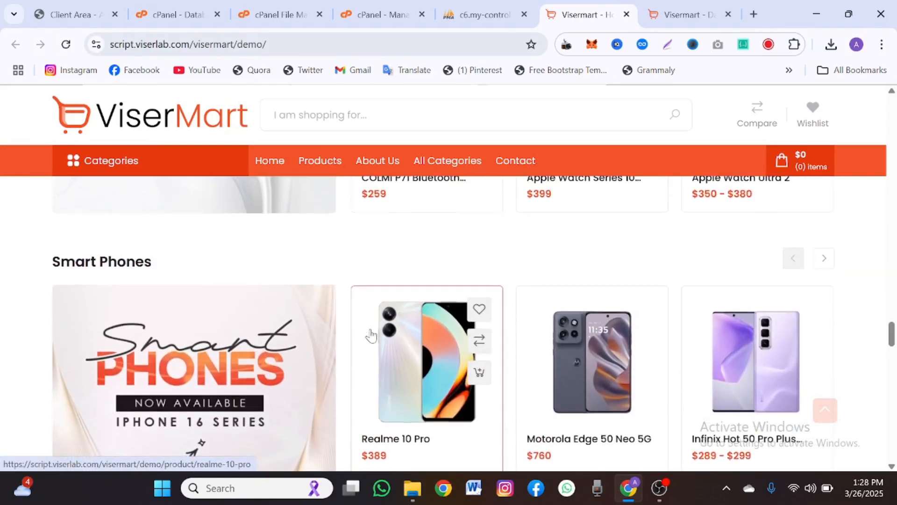
{"action": "scroll", "coordinate": [371, 333], "scroll_direction": "down", "scroll_amount": 15}
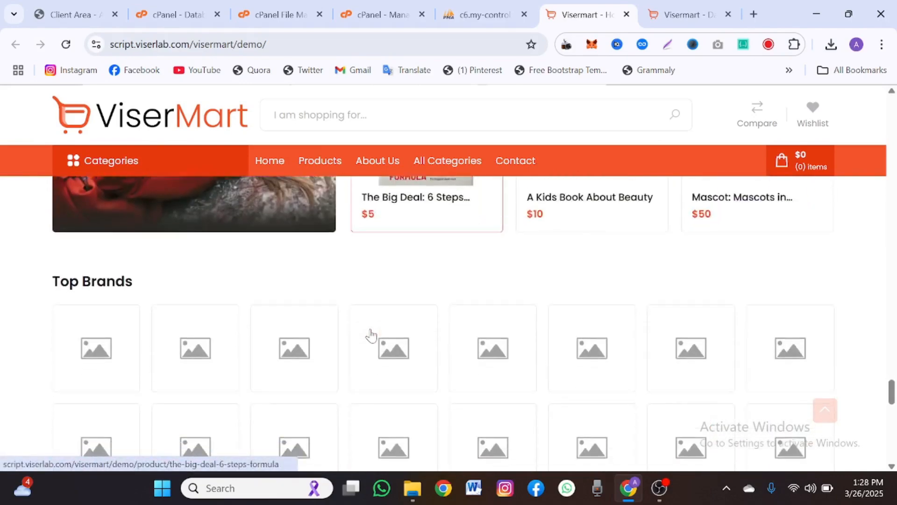
{"action": "scroll", "coordinate": [370, 334], "scroll_direction": "down", "scroll_amount": 6}
{"action": "scroll", "coordinate": [371, 333], "scroll_direction": "up", "scroll_amount": 7}
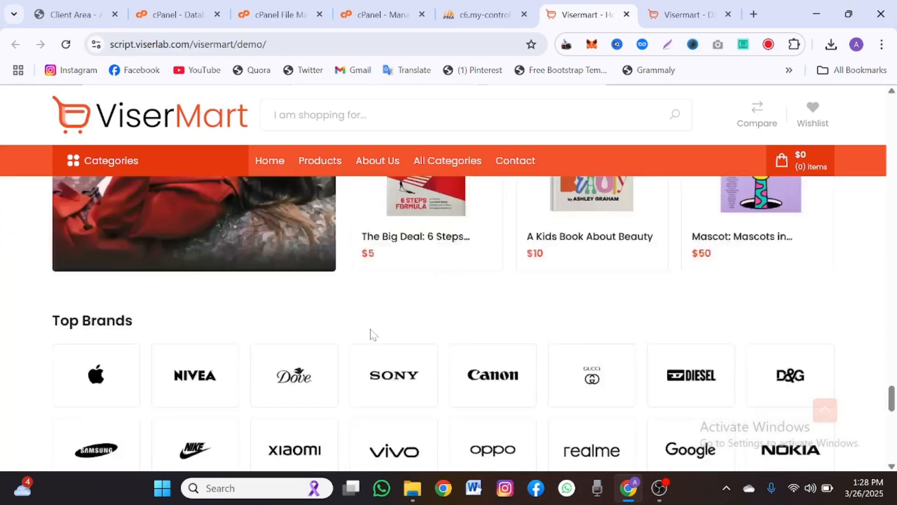
{"action": "scroll", "coordinate": [370, 333], "scroll_direction": "up", "scroll_amount": 20}
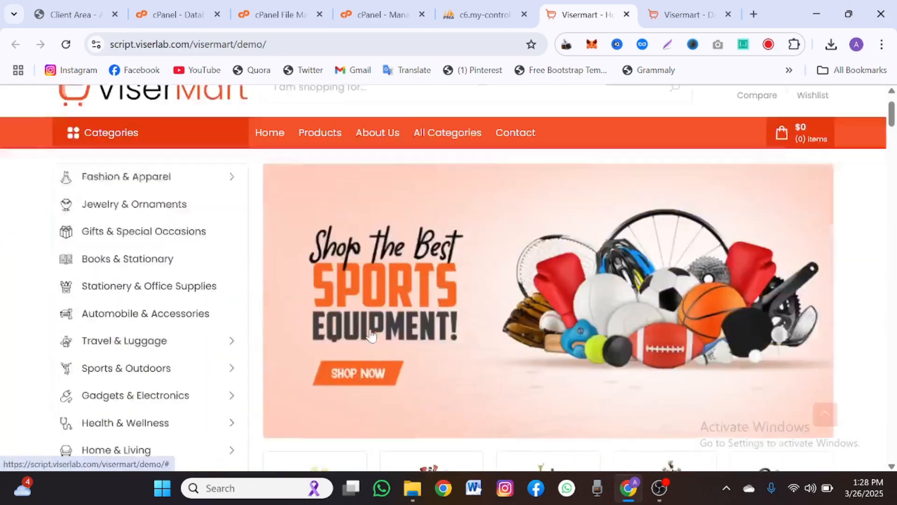
{"action": "scroll", "coordinate": [370, 334], "scroll_direction": "up", "scroll_amount": 2}
{"action": "scroll", "coordinate": [370, 334], "scroll_direction": "down", "scroll_amount": 2}
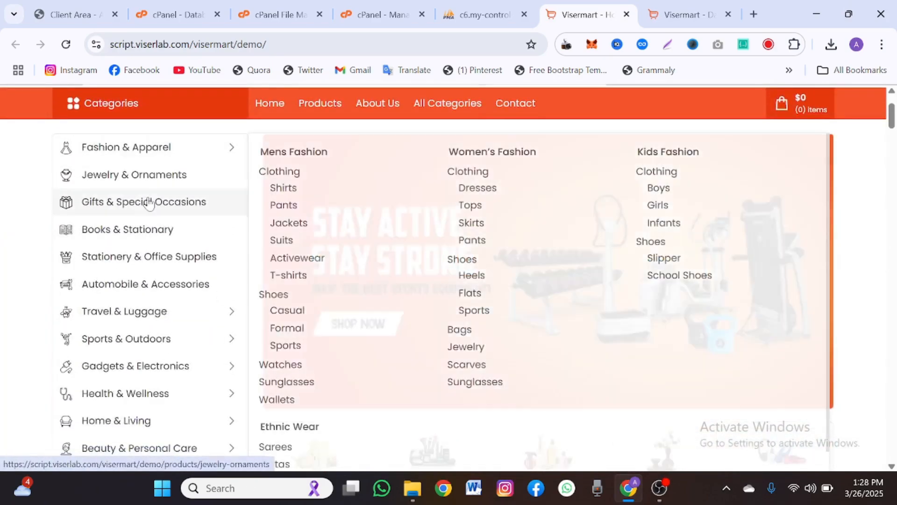
{"action": "mouse_move", "coordinate": [144, 156]}
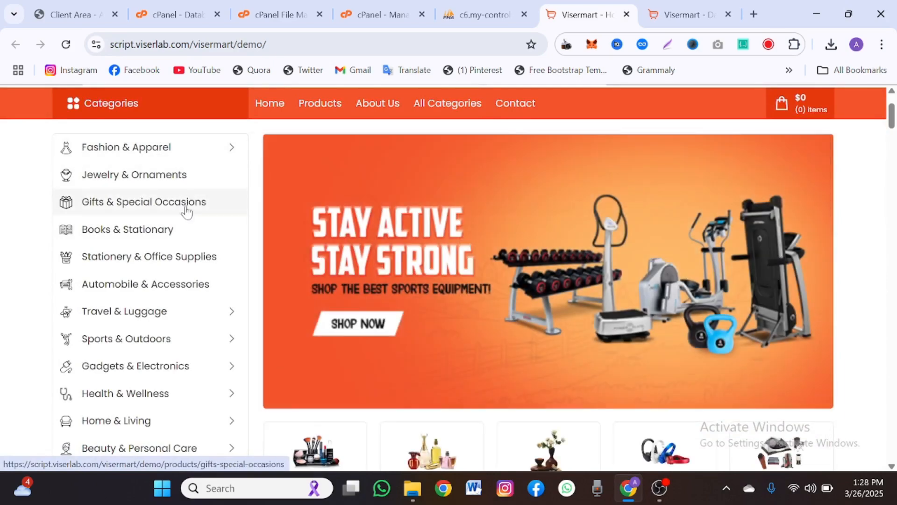
{"action": "scroll", "coordinate": [189, 301], "scroll_direction": "down", "scroll_amount": 1}
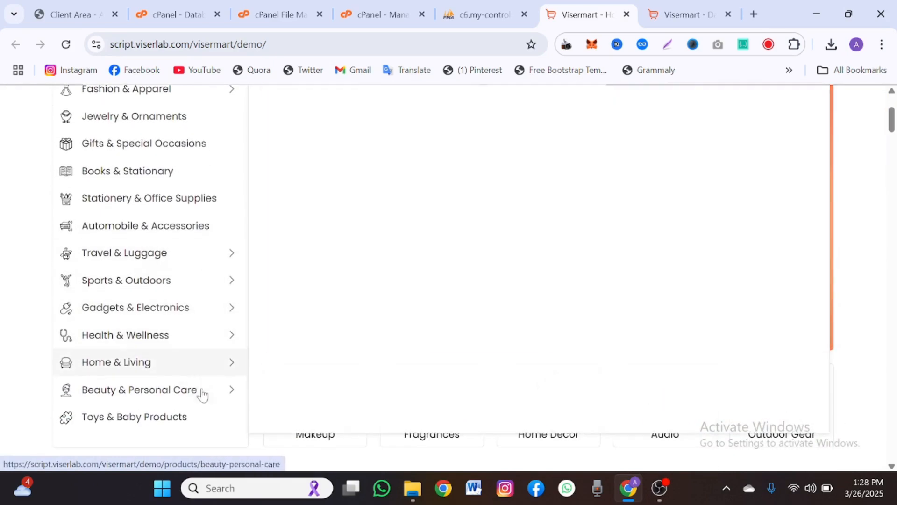
{"action": "scroll", "coordinate": [202, 393], "scroll_direction": "down", "scroll_amount": 2}
{"action": "scroll", "coordinate": [268, 389], "scroll_direction": "up", "scroll_amount": 2}
{"action": "scroll", "coordinate": [276, 387], "scroll_direction": "up", "scroll_amount": 3}
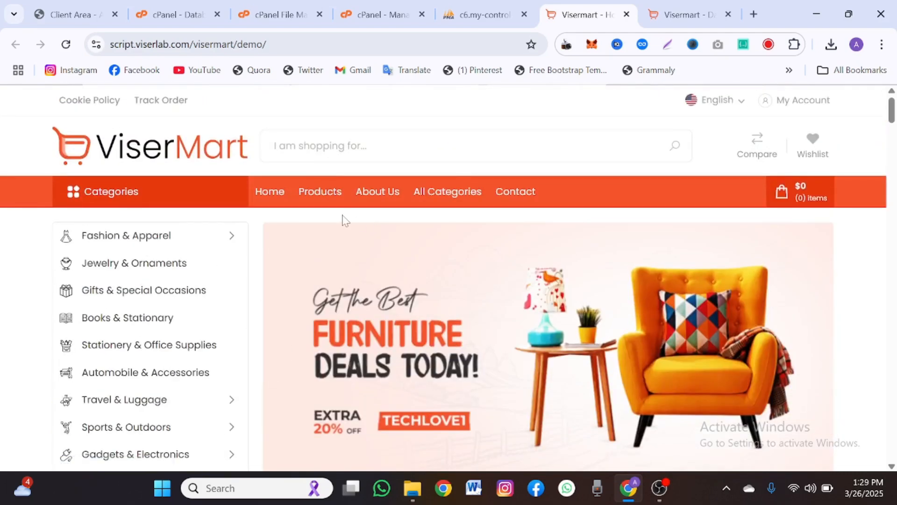
{"action": "scroll", "coordinate": [298, 218], "scroll_direction": "down", "scroll_amount": 5}
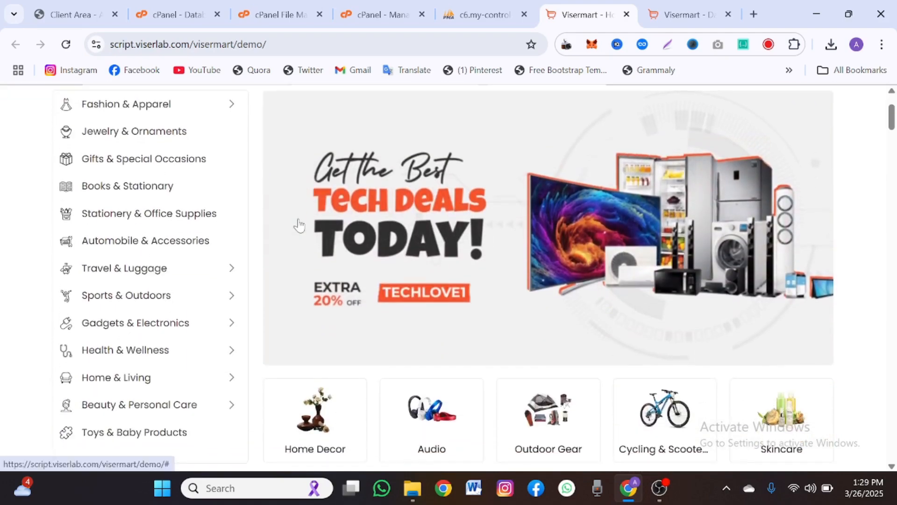
{"action": "scroll", "coordinate": [299, 224], "scroll_direction": "down", "scroll_amount": 8}
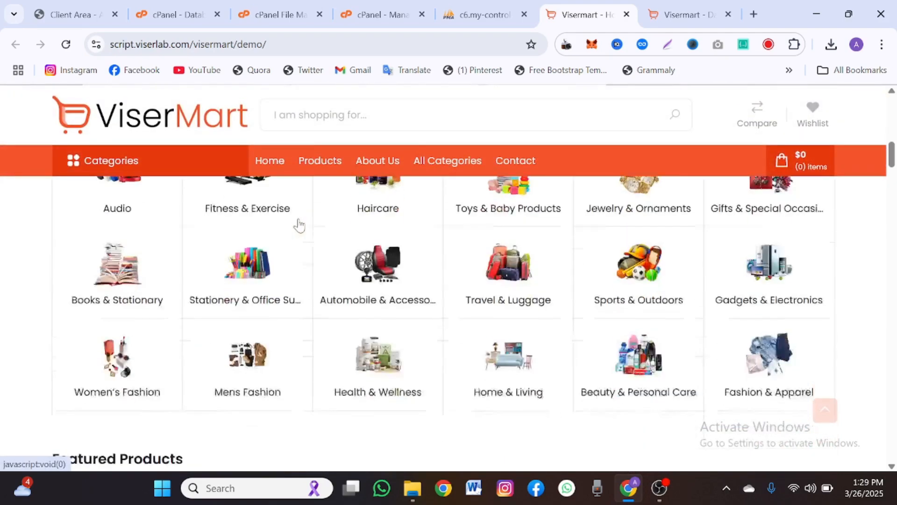
{"action": "scroll", "coordinate": [299, 225], "scroll_direction": "down", "scroll_amount": 10}
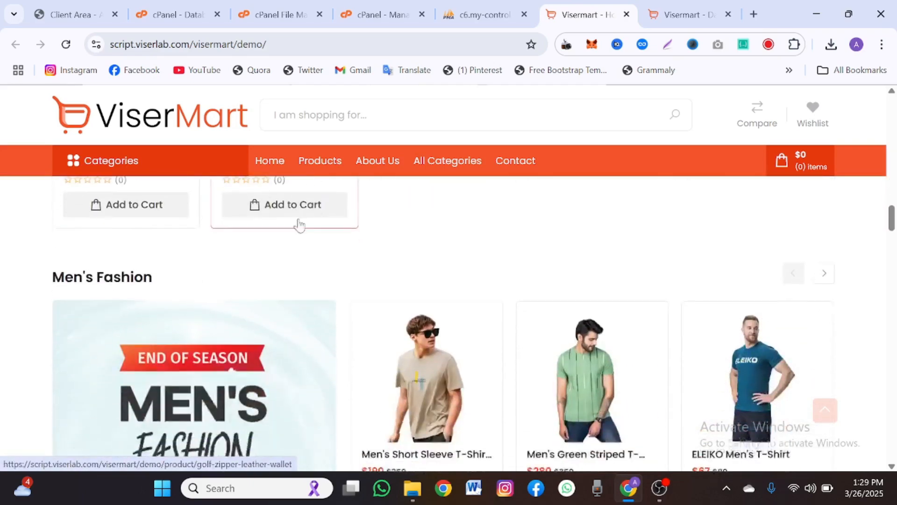
{"action": "scroll", "coordinate": [299, 218], "scroll_direction": "down", "scroll_amount": 10}
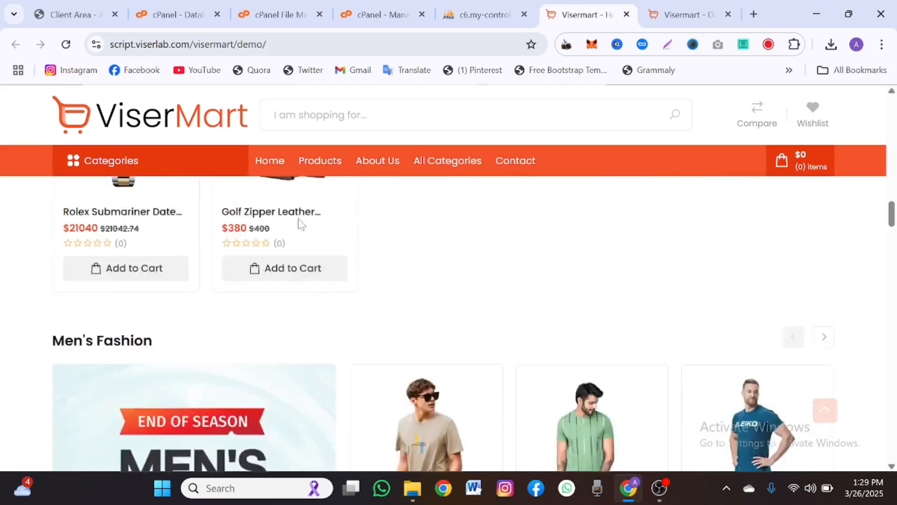
{"action": "scroll", "coordinate": [299, 220], "scroll_direction": "up", "scroll_amount": 15}
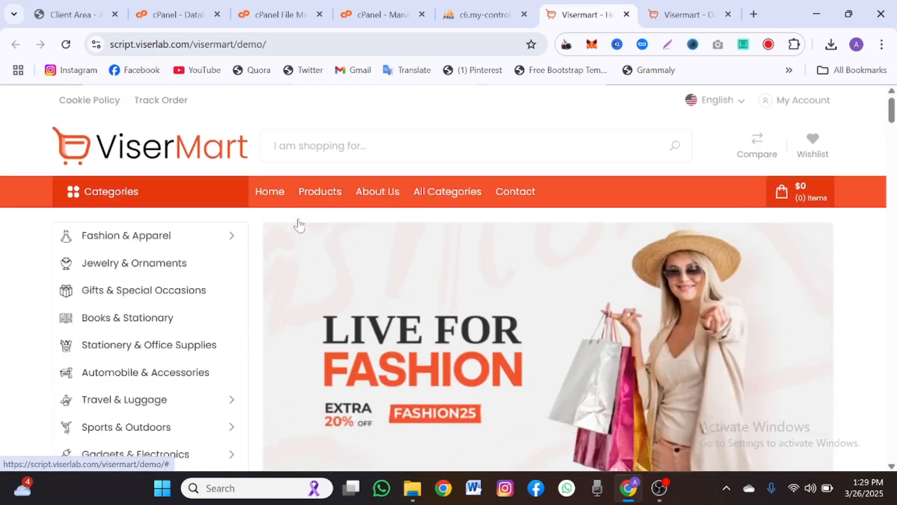
{"action": "scroll", "coordinate": [386, 306], "scroll_direction": "down", "scroll_amount": 10}
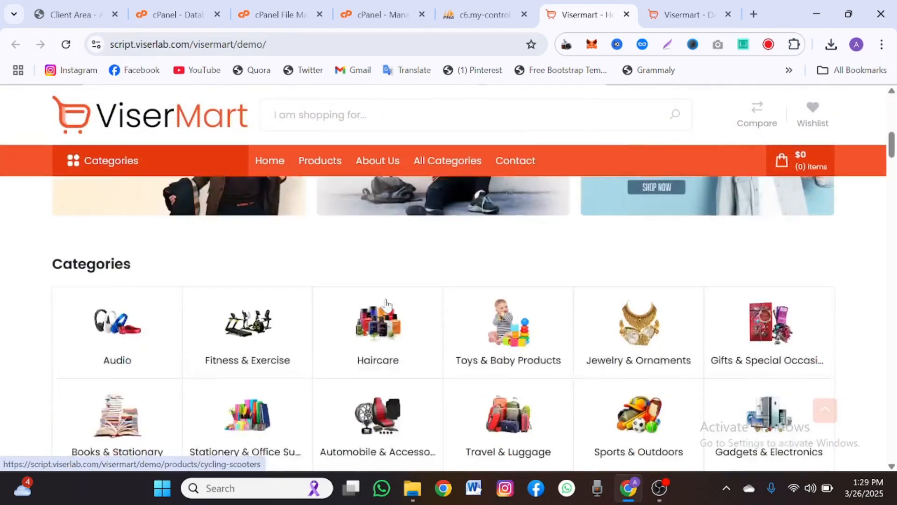
{"action": "scroll", "coordinate": [386, 306], "scroll_direction": "down", "scroll_amount": 5}
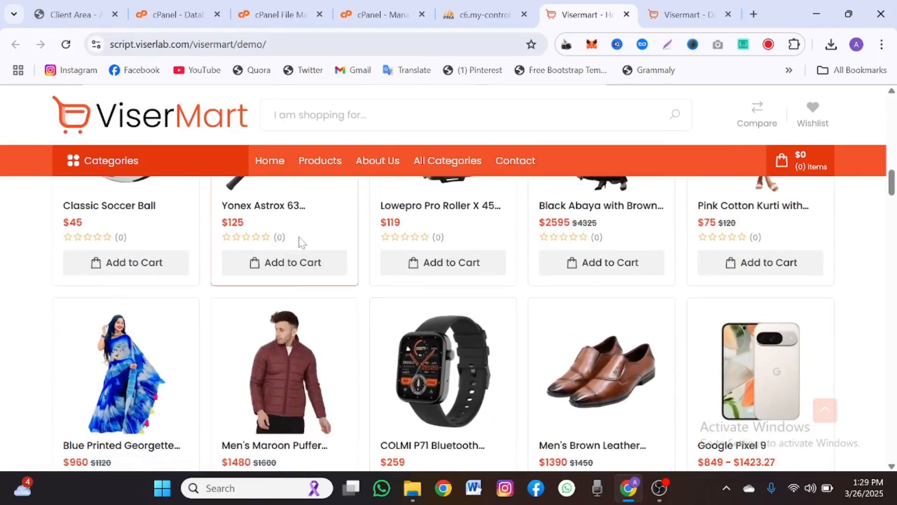
{"action": "scroll", "coordinate": [283, 259], "scroll_direction": "up", "scroll_amount": 1}
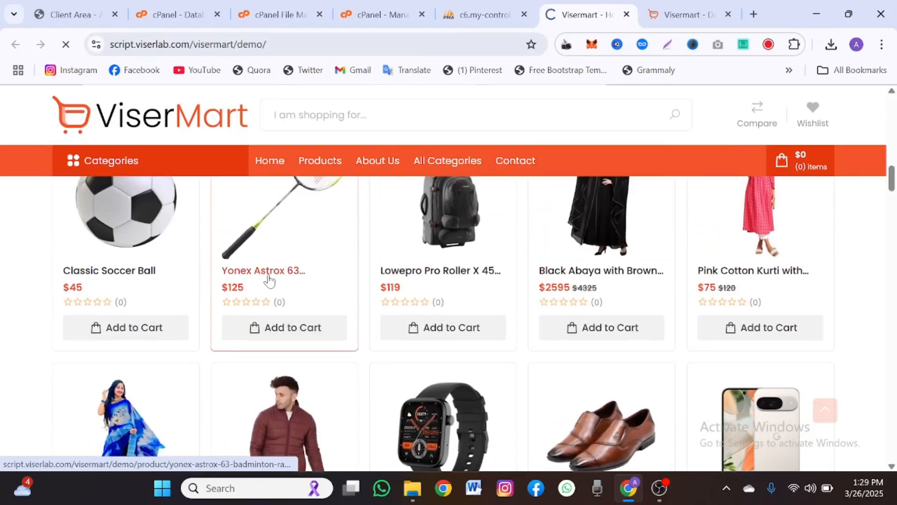
{"action": "left_click", "coordinate": [269, 278]}
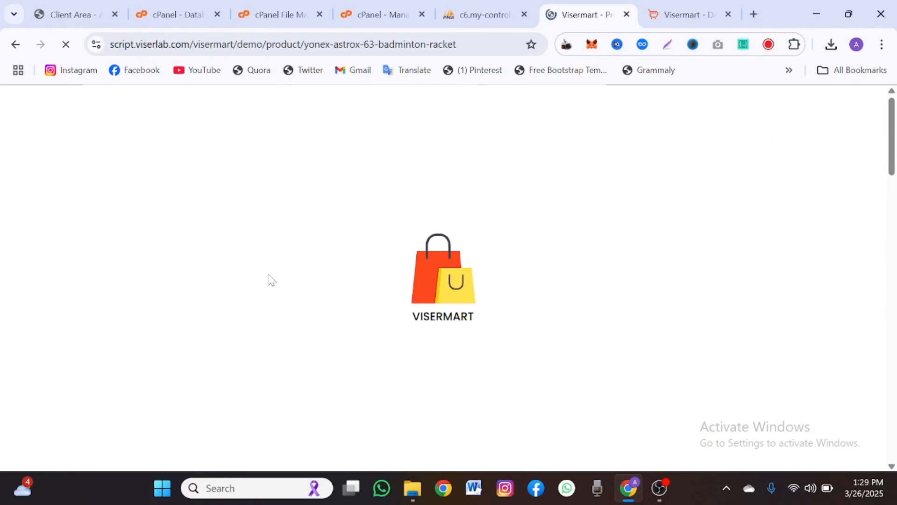
- Add the Yonex Astrox 63 racket to the cart, making it $125 with 1 item
{"action": "scroll", "coordinate": [268, 277], "scroll_direction": "down", "scroll_amount": 1}
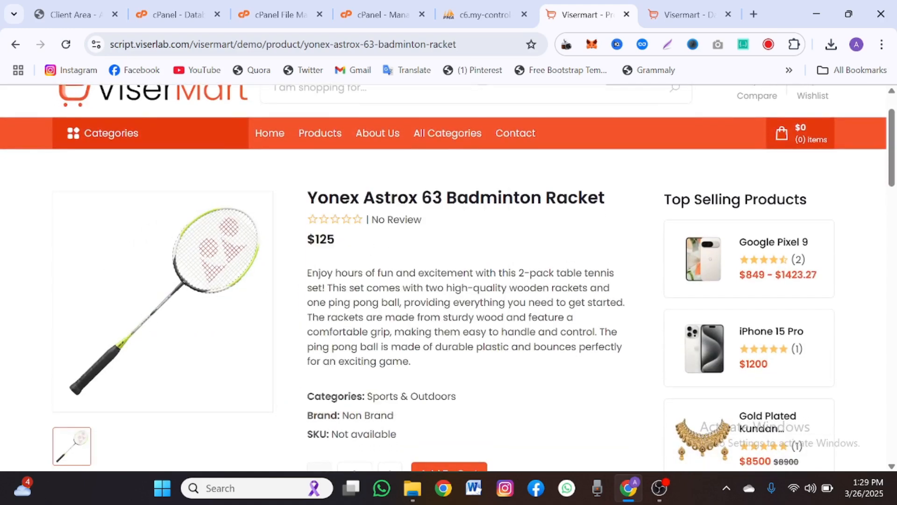
{"action": "scroll", "coordinate": [439, 351], "scroll_direction": "down", "scroll_amount": 4}
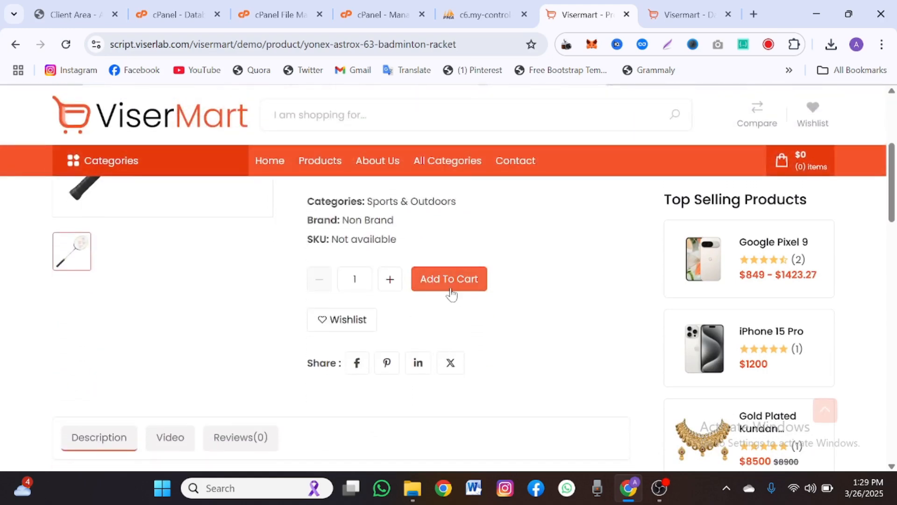
{"action": "left_click", "coordinate": [450, 290]}
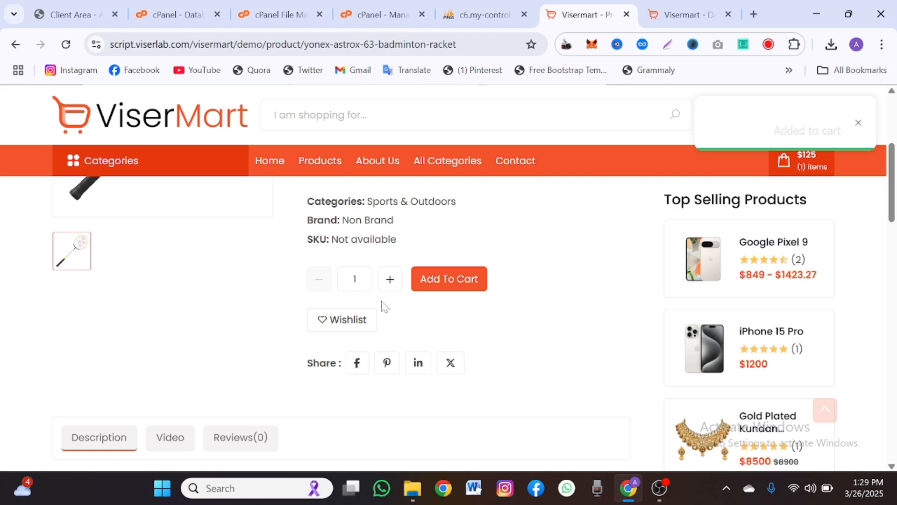
- Save the racket to the wishlist, which now shows 1
{"action": "left_click", "coordinate": [327, 325]}
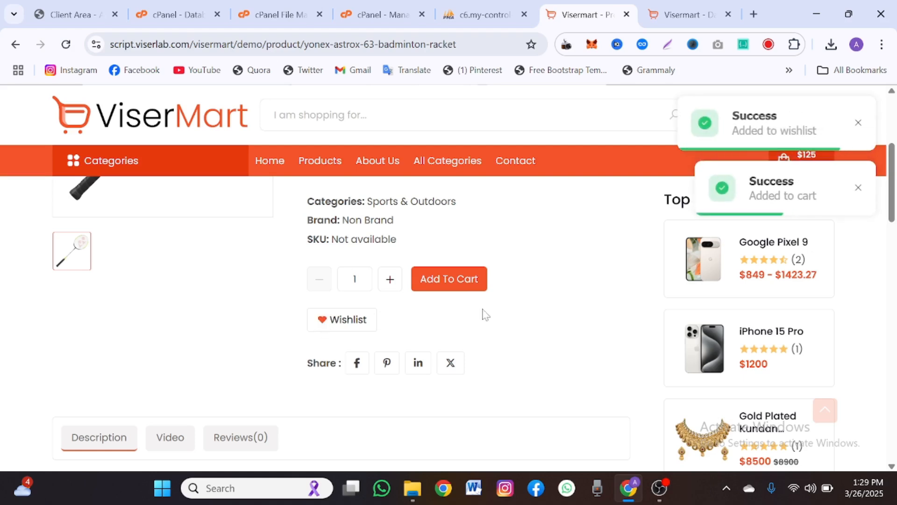
{"action": "scroll", "coordinate": [463, 331], "scroll_direction": "down", "scroll_amount": 12}
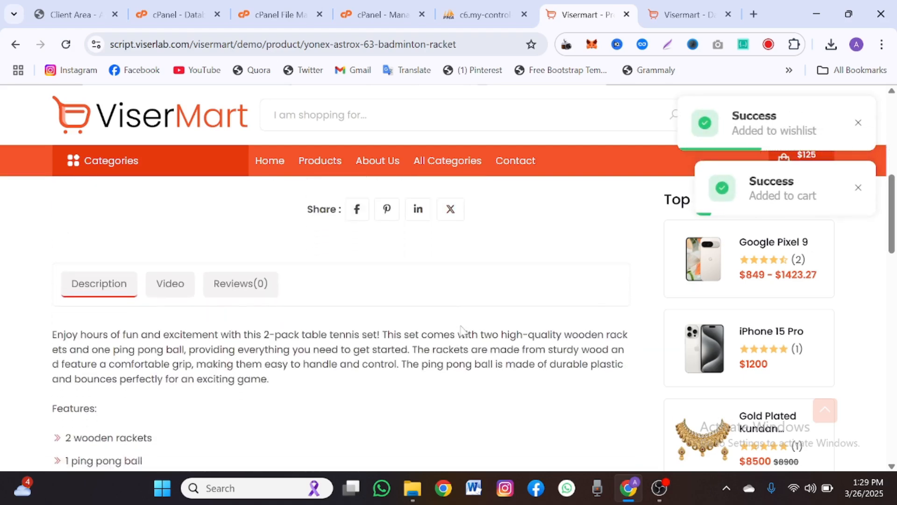
{"action": "scroll", "coordinate": [463, 331], "scroll_direction": "down", "scroll_amount": 8}
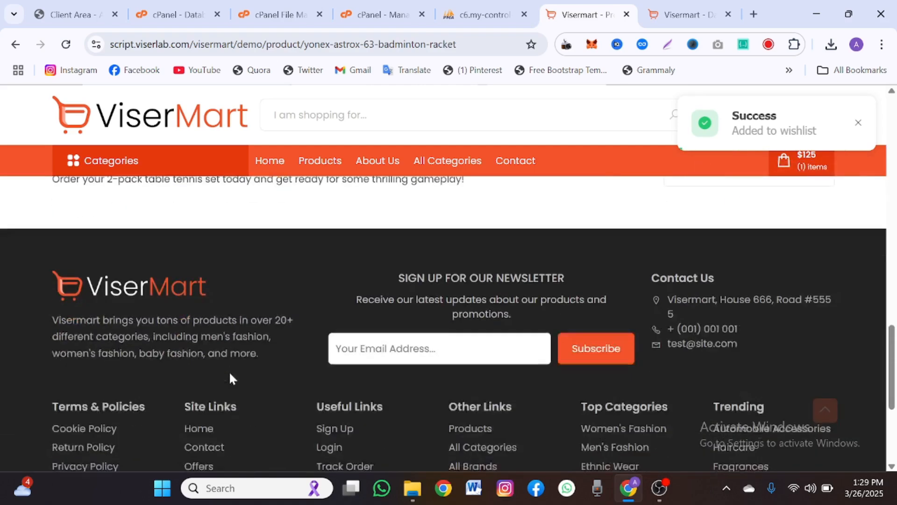
{"action": "scroll", "coordinate": [229, 371], "scroll_direction": "up", "scroll_amount": 10}
{"action": "scroll", "coordinate": [231, 376], "scroll_direction": "up", "scroll_amount": 8}
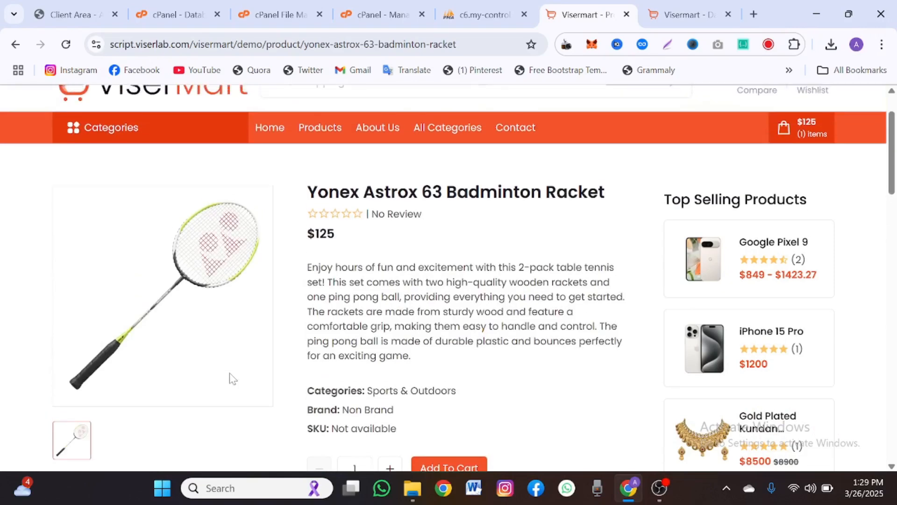
{"action": "scroll", "coordinate": [230, 376], "scroll_direction": "down", "scroll_amount": 5}
{"action": "scroll", "coordinate": [231, 378], "scroll_direction": "down", "scroll_amount": 1}
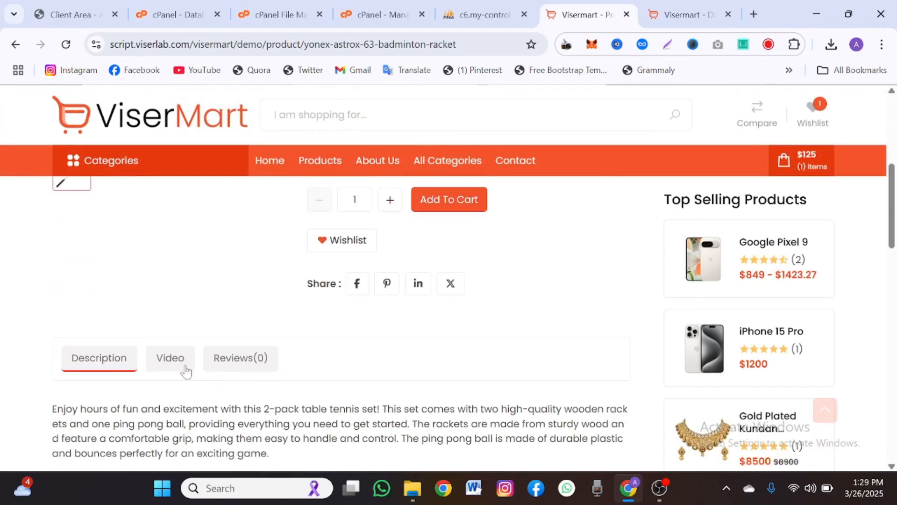
- View the racket's Reviews (0) and Video tabs
{"action": "left_click", "coordinate": [213, 361]}
{"action": "scroll", "coordinate": [210, 363], "scroll_direction": "up", "scroll_amount": 2}
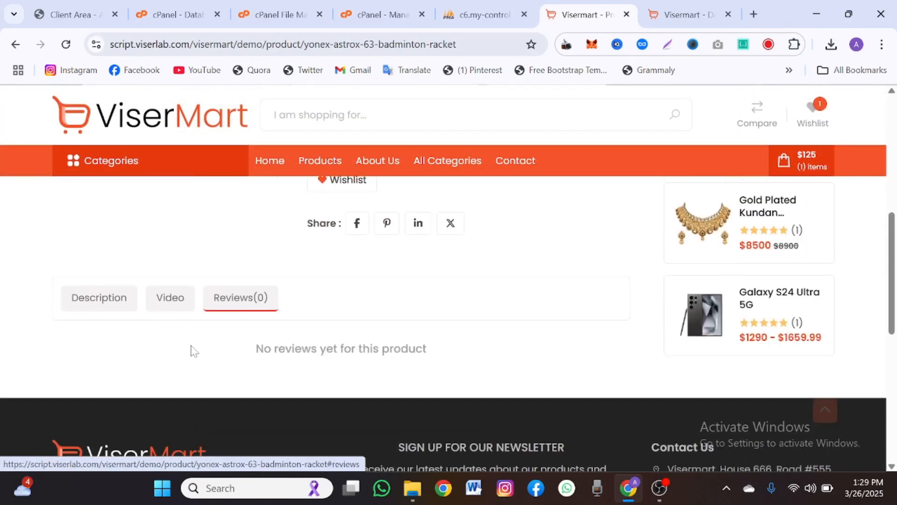
{"action": "left_click", "coordinate": [172, 302]}
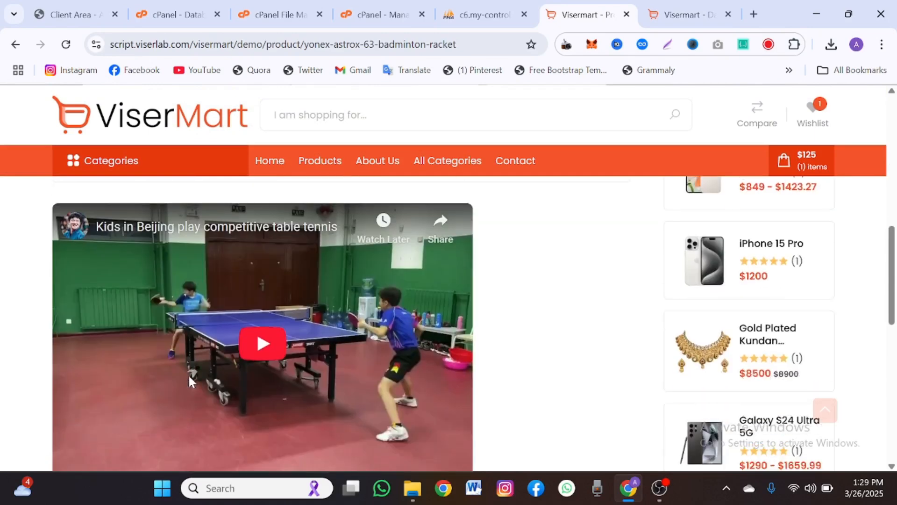
{"action": "scroll", "coordinate": [189, 376], "scroll_direction": "up", "scroll_amount": 2}
{"action": "scroll", "coordinate": [189, 377], "scroll_direction": "up", "scroll_amount": 6}
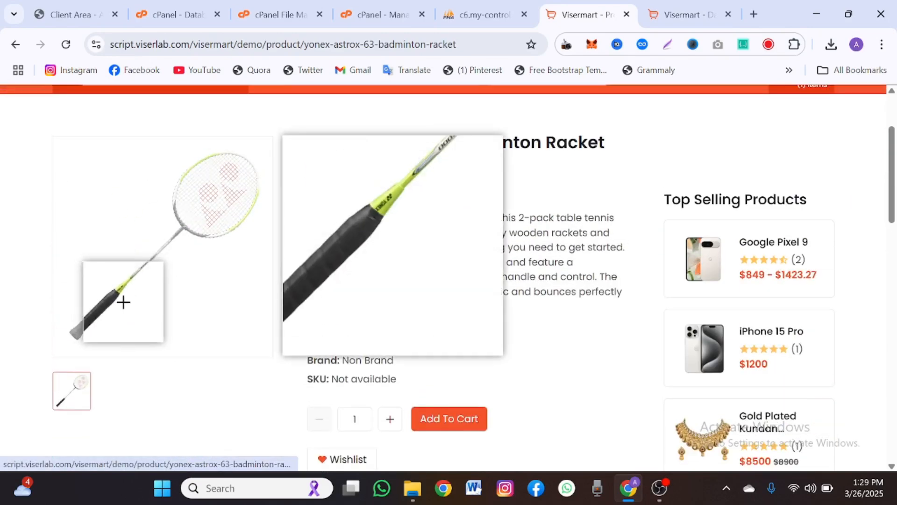
{"action": "scroll", "coordinate": [541, 191], "scroll_direction": "up", "scroll_amount": 3}
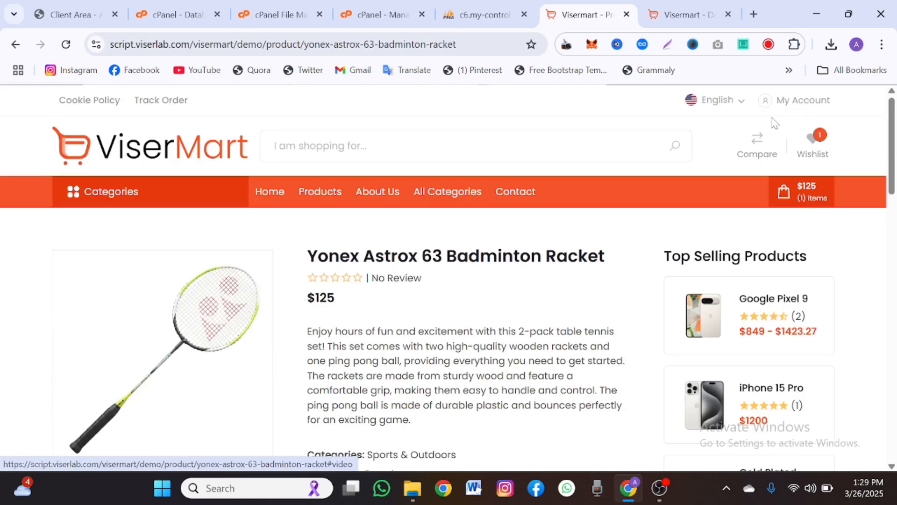
- Open the English language dropdown and close it without changing the language
{"action": "left_click", "coordinate": [732, 107]}
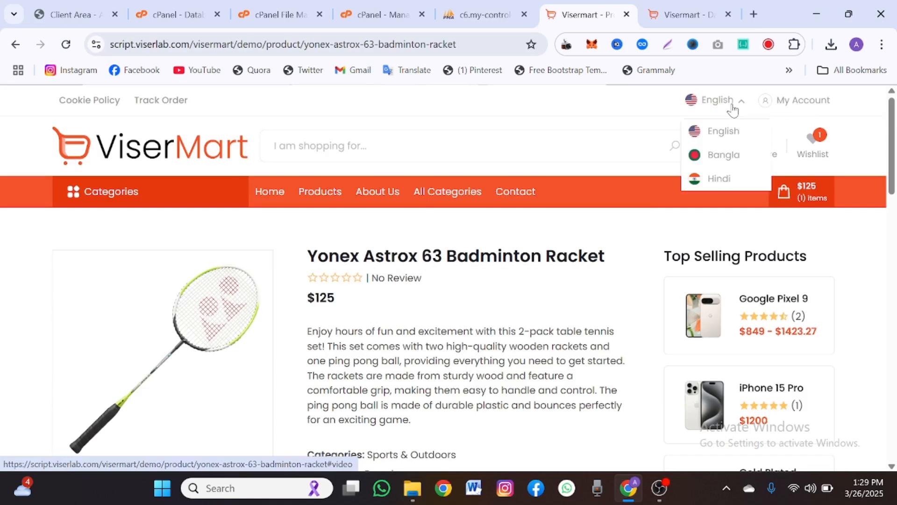
{"action": "left_click", "coordinate": [627, 278]}
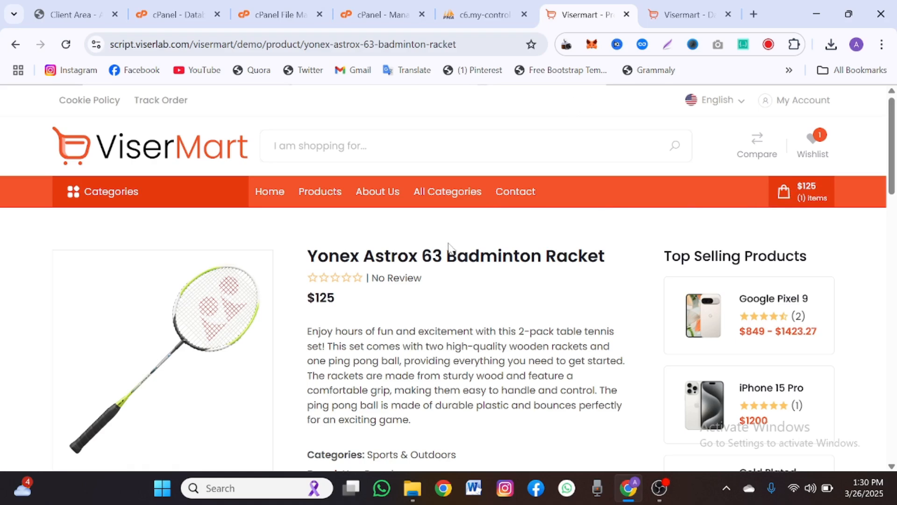
{"action": "scroll", "coordinate": [448, 243], "scroll_direction": "down", "scroll_amount": 2}
{"action": "scroll", "coordinate": [374, 262], "scroll_direction": "up", "scroll_amount": 2}
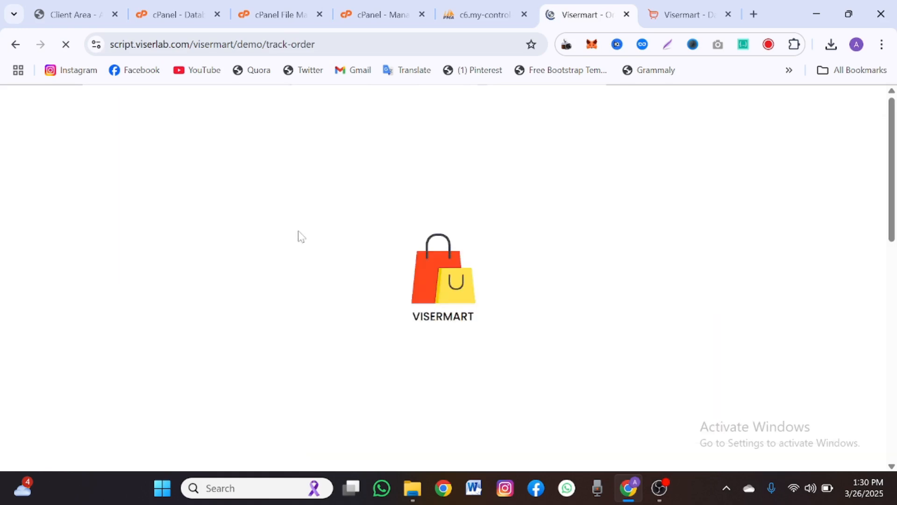
- Focus the Enter Your Order ID field, then switch to the ViserMart admin dashboard tab
{"action": "scroll", "coordinate": [293, 324], "scroll_direction": "down", "scroll_amount": 2}
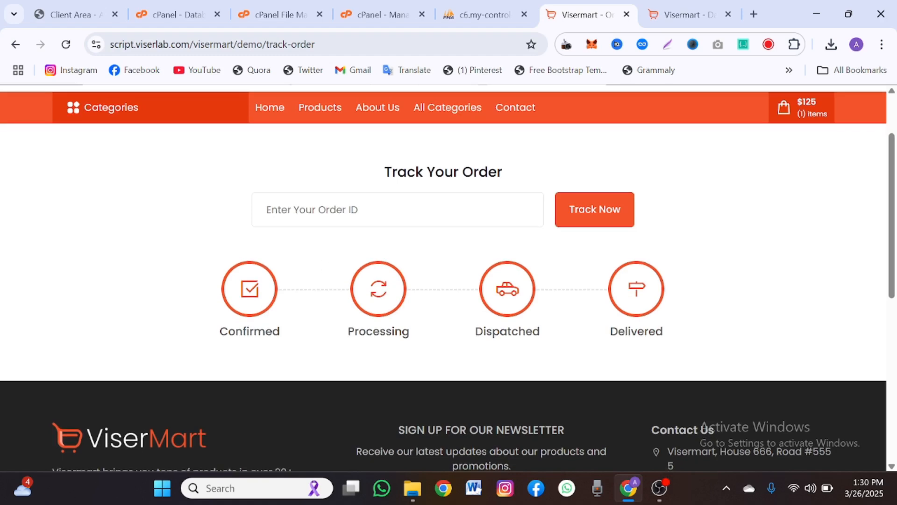
{"action": "left_click", "coordinate": [397, 210]}
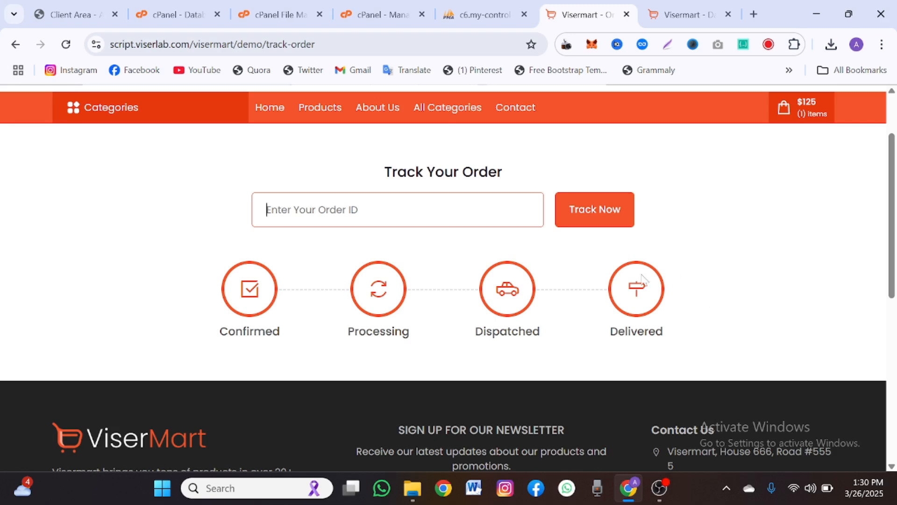
{"action": "scroll", "coordinate": [667, 230], "scroll_direction": "up", "scroll_amount": 1}
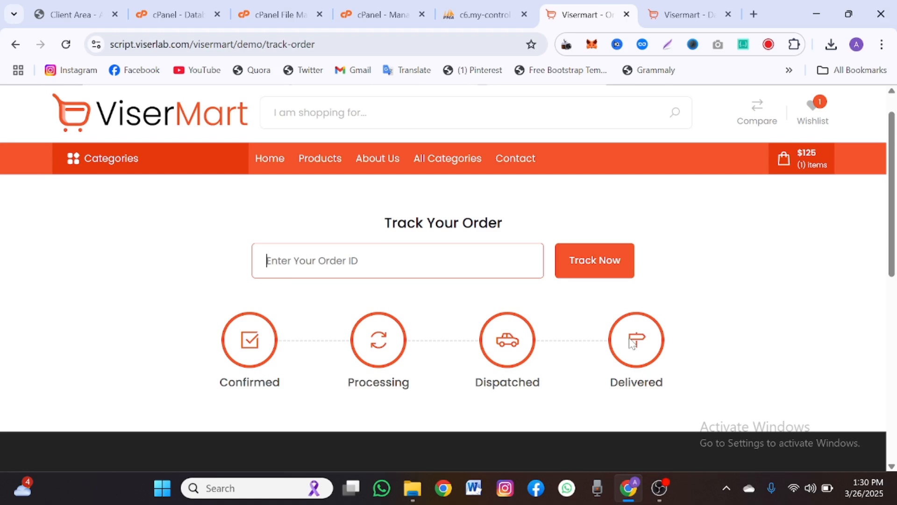
{"action": "left_click", "coordinate": [687, 14]}
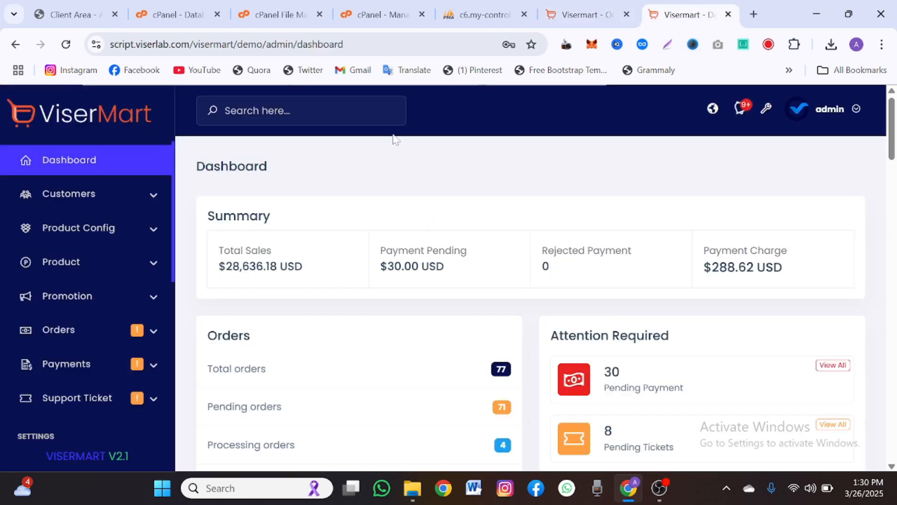
- Highlight the dashboard's Total Sales $28,636.18, Payment Pending $30.00 and Payment Charge figures
{"action": "scroll", "coordinate": [260, 230], "scroll_direction": "down", "scroll_amount": 1}
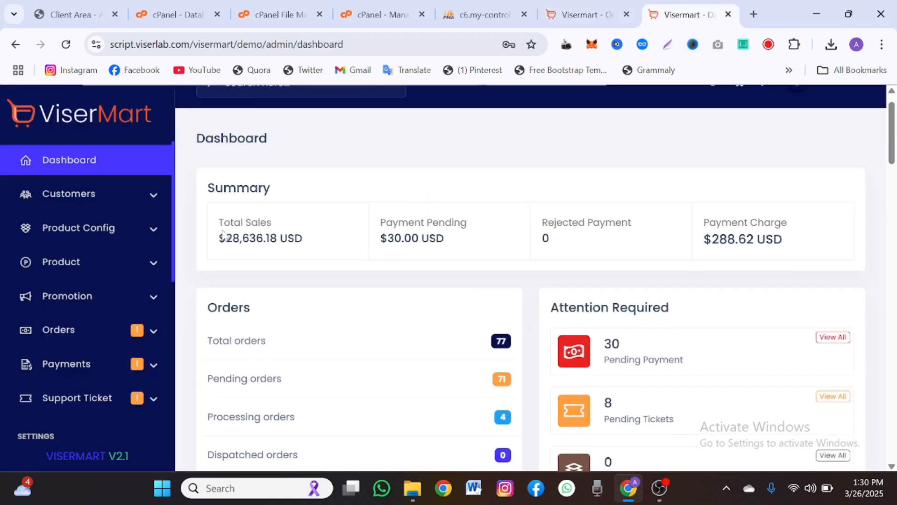
{"action": "left_click_drag", "start_coordinate": [220, 240], "coordinate": [306, 238]}
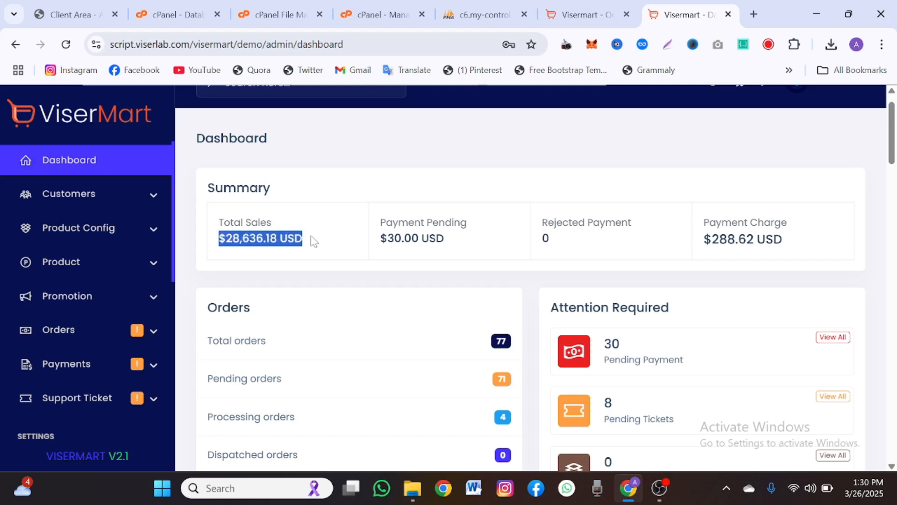
{"action": "scroll", "coordinate": [313, 241], "scroll_direction": "down", "scroll_amount": 1}
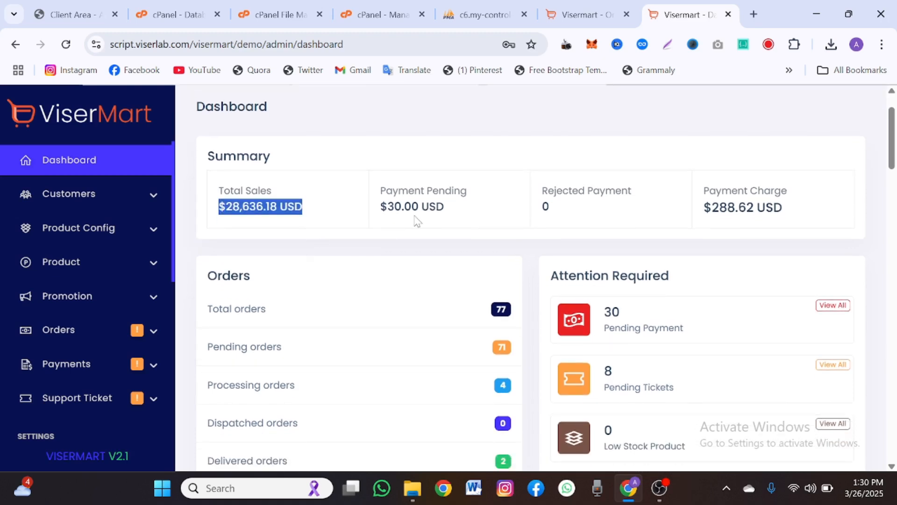
{"action": "left_click_drag", "start_coordinate": [376, 215], "coordinate": [465, 217]}
{"action": "scroll", "coordinate": [466, 217], "scroll_direction": "down", "scroll_amount": 1}
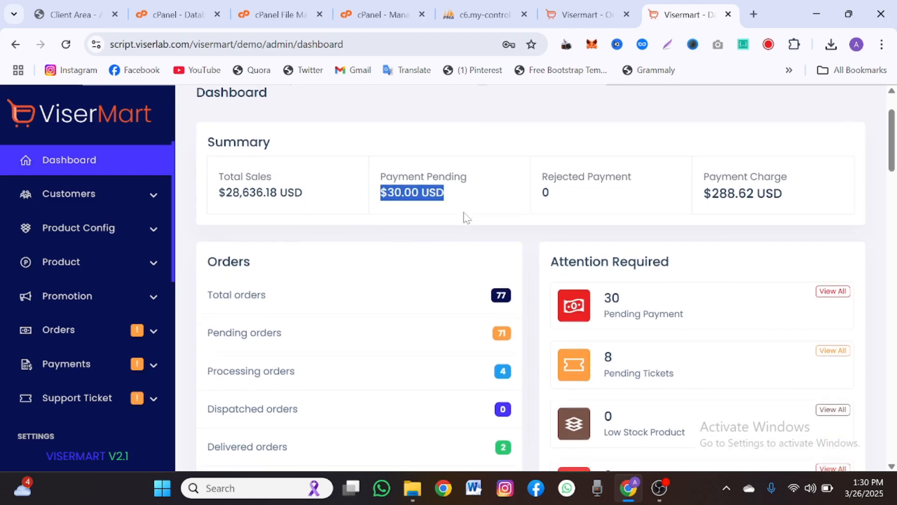
{"action": "left_click_drag", "start_coordinate": [703, 179], "coordinate": [727, 178]}
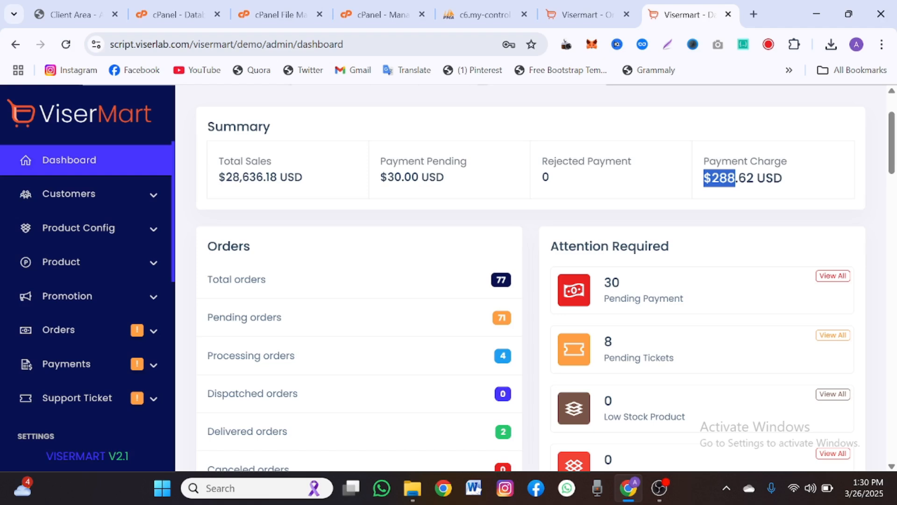
- Highlight further customer stats, including Profile Completed 825 and Email Unverified
{"action": "scroll", "coordinate": [736, 178], "scroll_direction": "down", "scroll_amount": 1}
{"action": "left_click_drag", "start_coordinate": [691, 152], "coordinate": [832, 172]}
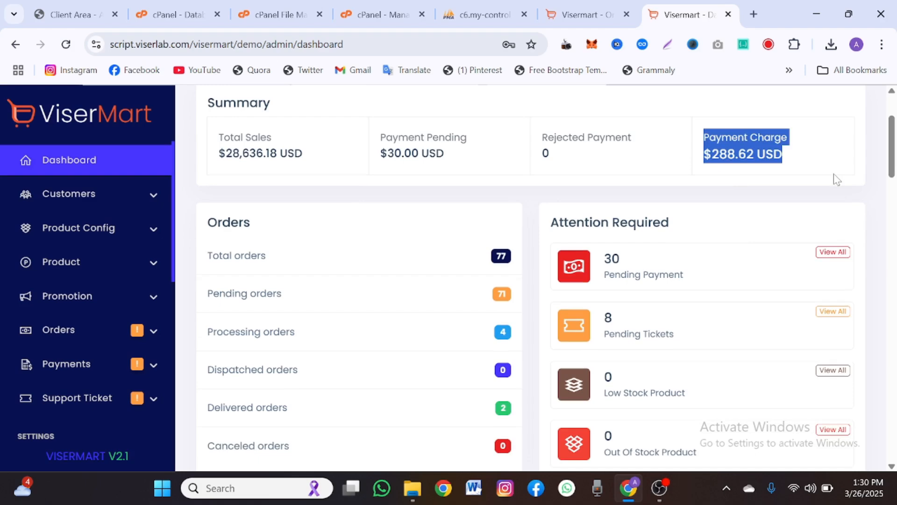
{"action": "scroll", "coordinate": [499, 275], "scroll_direction": "down", "scroll_amount": 6}
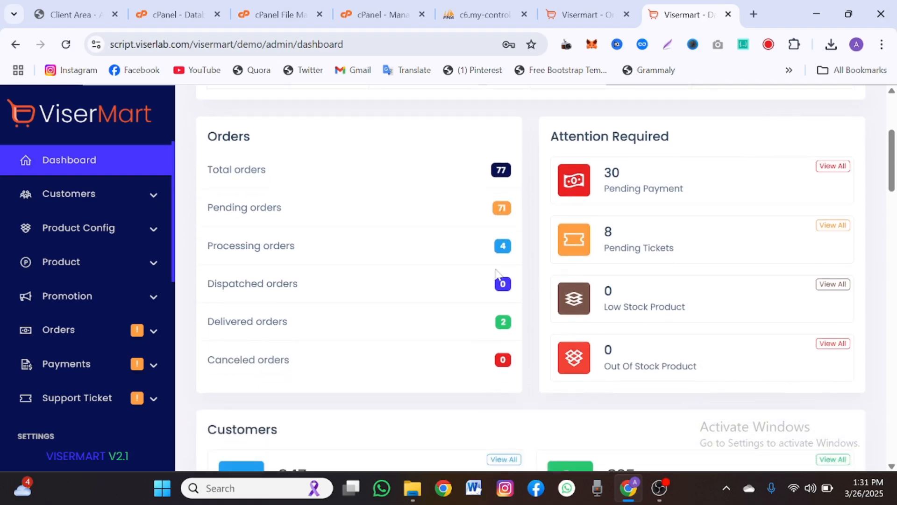
{"action": "scroll", "coordinate": [498, 275], "scroll_direction": "down", "scroll_amount": 3}
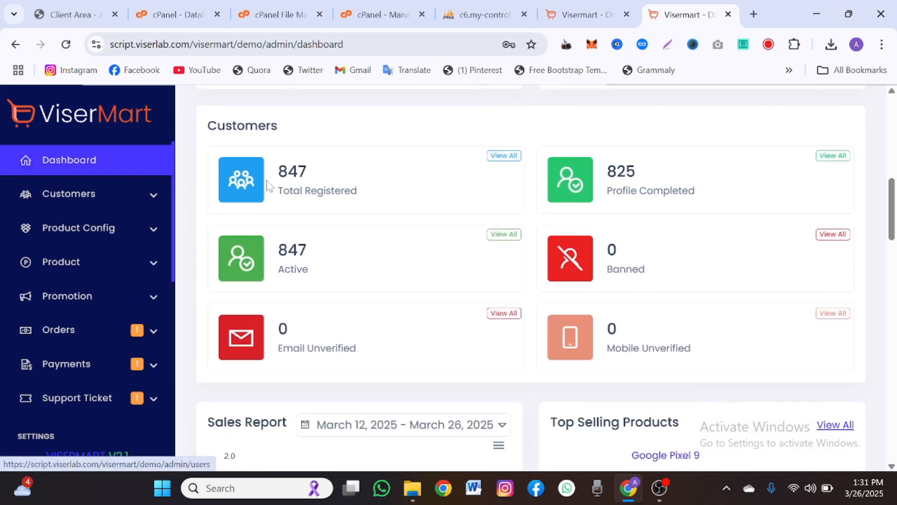
{"action": "left_click_drag", "start_coordinate": [266, 180], "coordinate": [321, 176]}
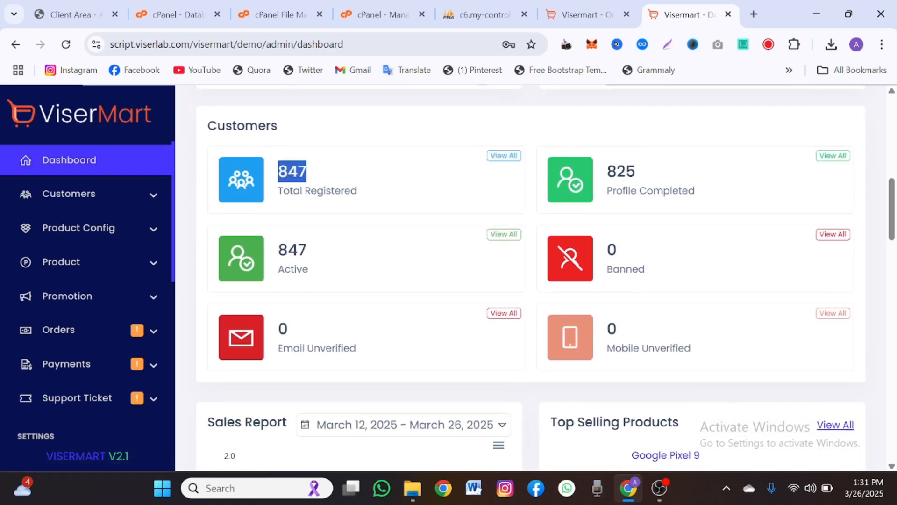
{"action": "left_click_drag", "start_coordinate": [603, 174], "coordinate": [641, 178]}
{"action": "scroll", "coordinate": [360, 268], "scroll_direction": "down", "scroll_amount": 2}
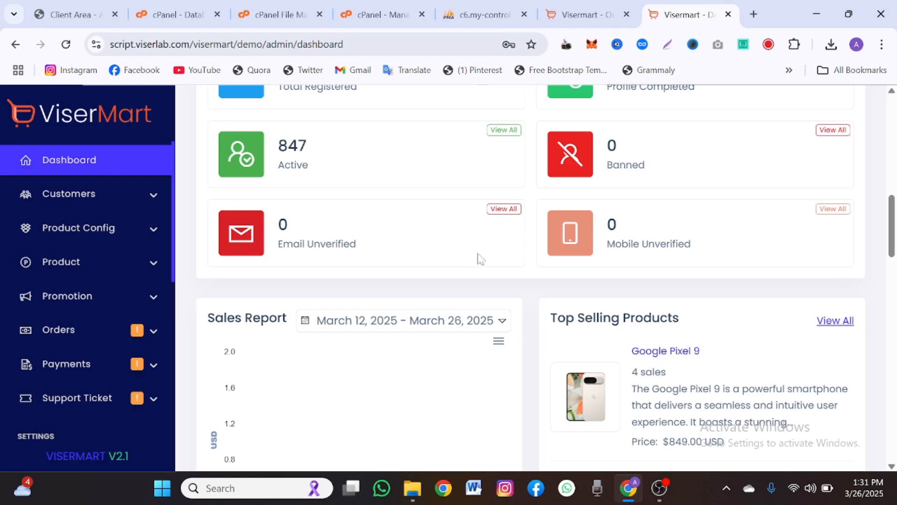
{"action": "double_click", "coordinate": [327, 241]}
{"action": "left_click_drag", "start_coordinate": [328, 240], "coordinate": [266, 244]}
{"action": "scroll", "coordinate": [417, 251], "scroll_direction": "down", "scroll_amount": 7}
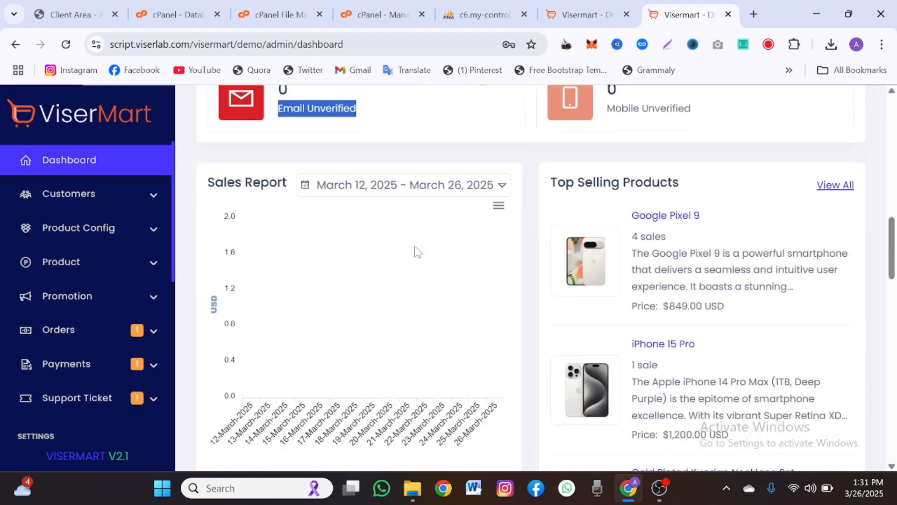
{"action": "scroll", "coordinate": [417, 251], "scroll_direction": "down", "scroll_amount": 6}
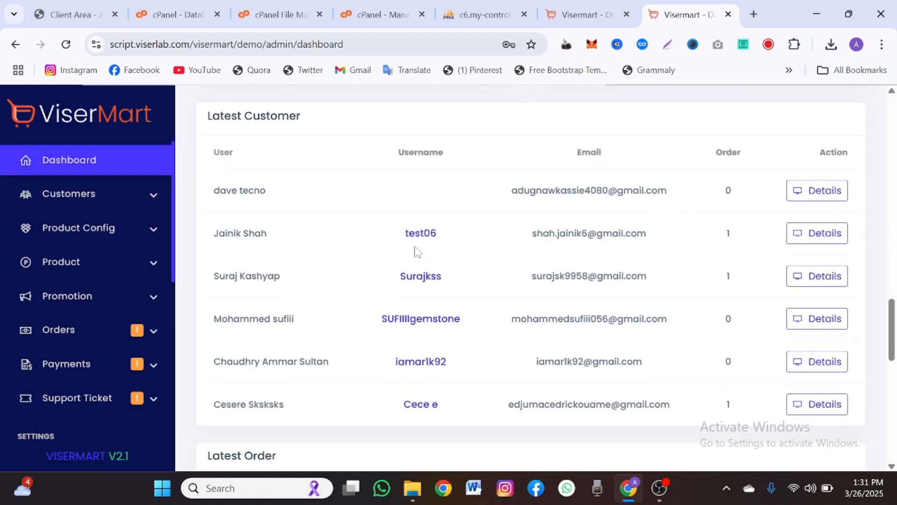
{"action": "scroll", "coordinate": [417, 251], "scroll_direction": "down", "scroll_amount": 4}
{"action": "scroll", "coordinate": [417, 252], "scroll_direction": "down", "scroll_amount": 9}
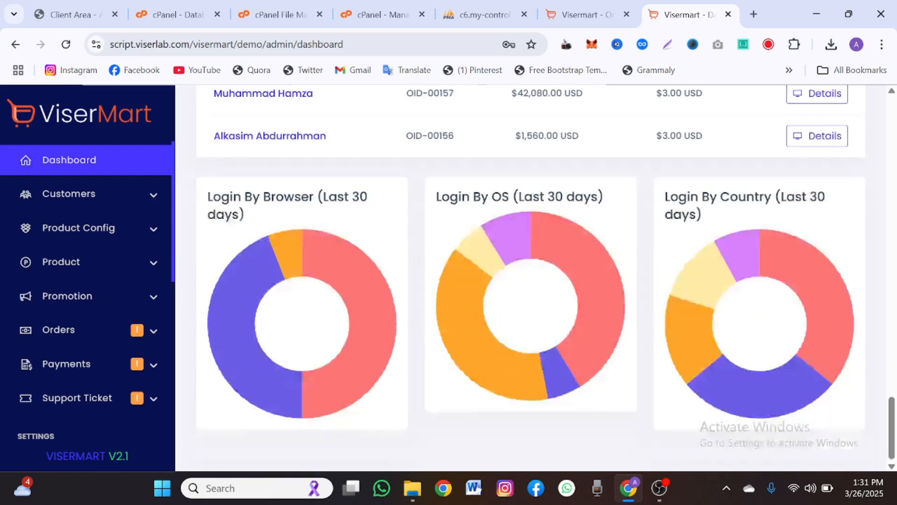
- Open Customers > Active Customers and scroll through the customer list
{"action": "left_click", "coordinate": [79, 192]}
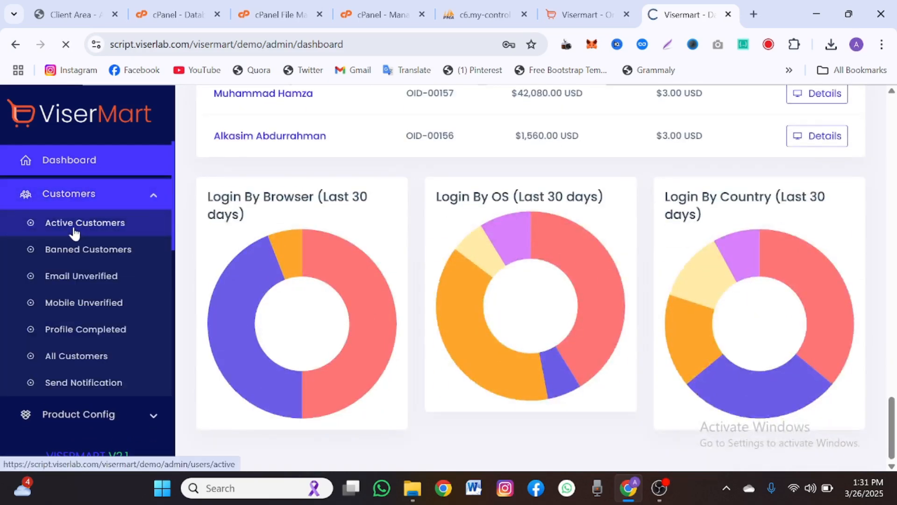
{"action": "scroll", "coordinate": [213, 257], "scroll_direction": "down", "scroll_amount": 10}
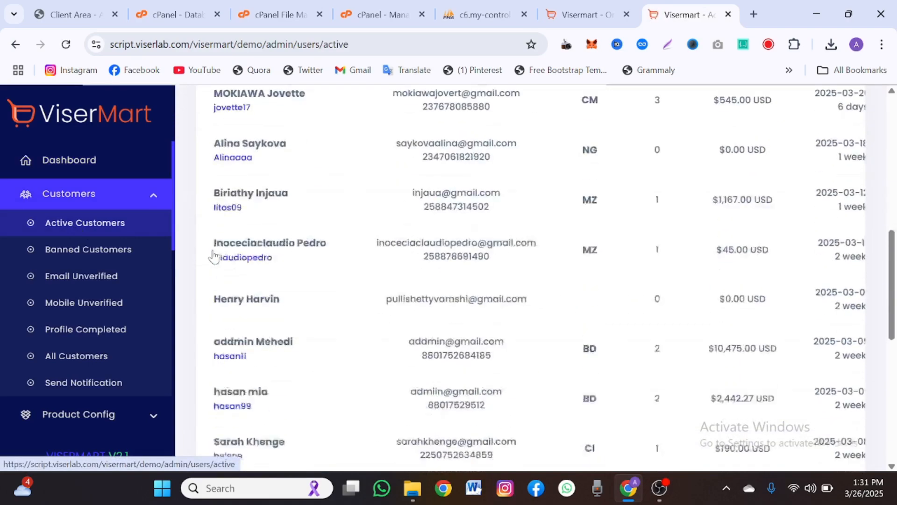
{"action": "scroll", "coordinate": [213, 256], "scroll_direction": "down", "scroll_amount": 5}
{"action": "scroll", "coordinate": [213, 256], "scroll_direction": "up", "scroll_amount": 5}
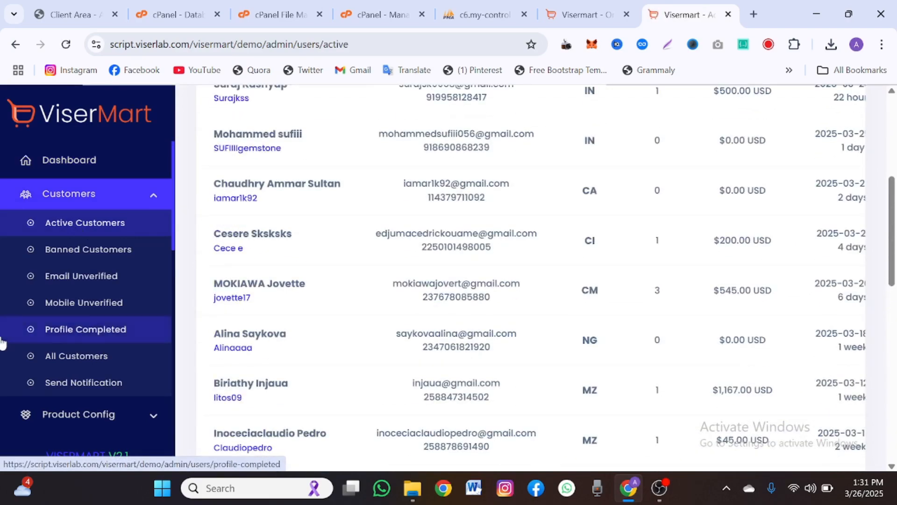
{"action": "scroll", "coordinate": [2, 341], "scroll_direction": "down", "scroll_amount": 5}
{"action": "scroll", "coordinate": [16, 275], "scroll_direction": "up", "scroll_amount": 10}
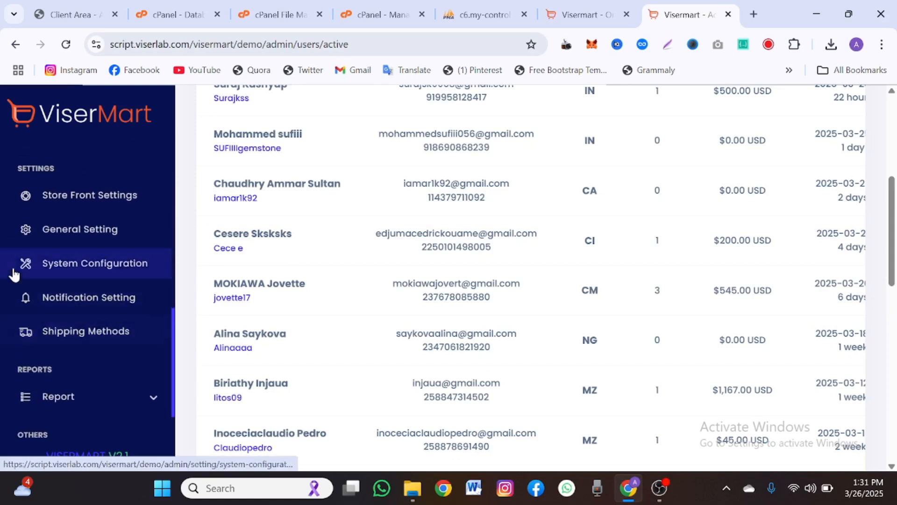
{"action": "scroll", "coordinate": [14, 275], "scroll_direction": "up", "scroll_amount": 1}
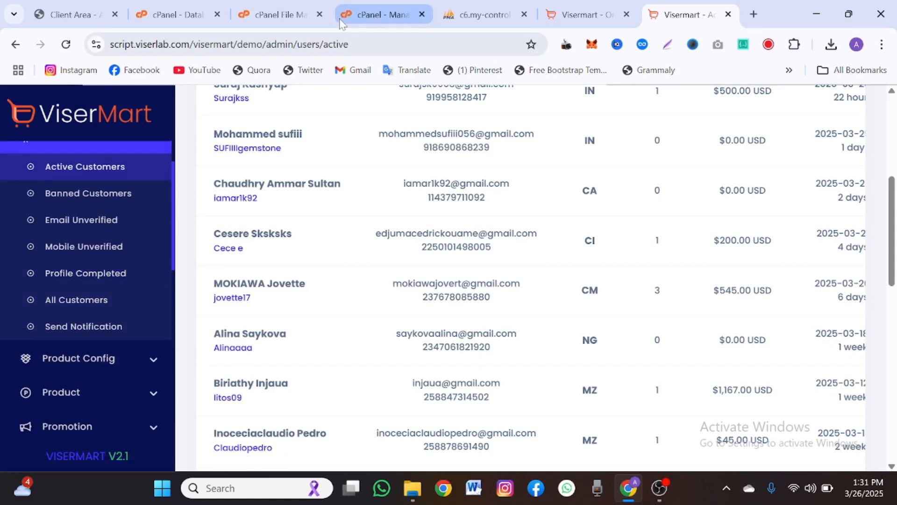
{"action": "left_click", "coordinate": [756, 14]}
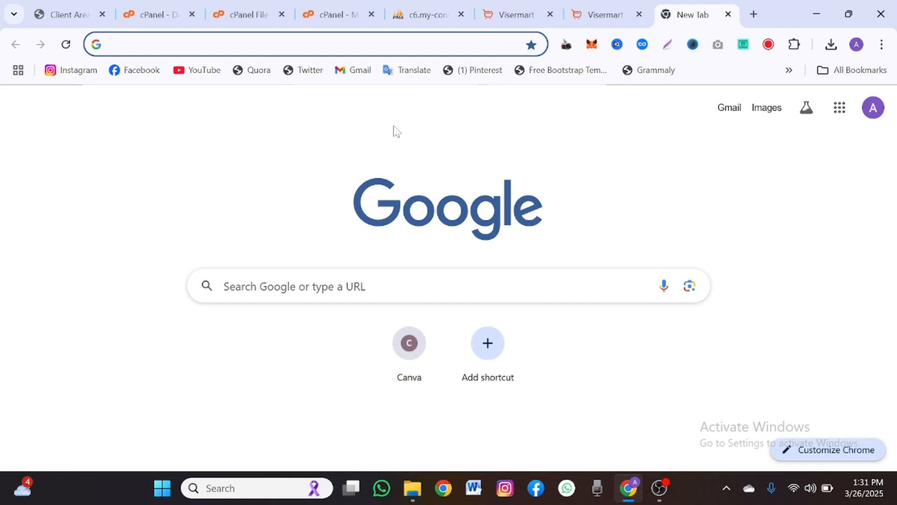
- Load namecheap.com in the new tab by typing nam in the address bar
{"action": "type", "text": "nam"}
{"action": "key", "text": "Return"}
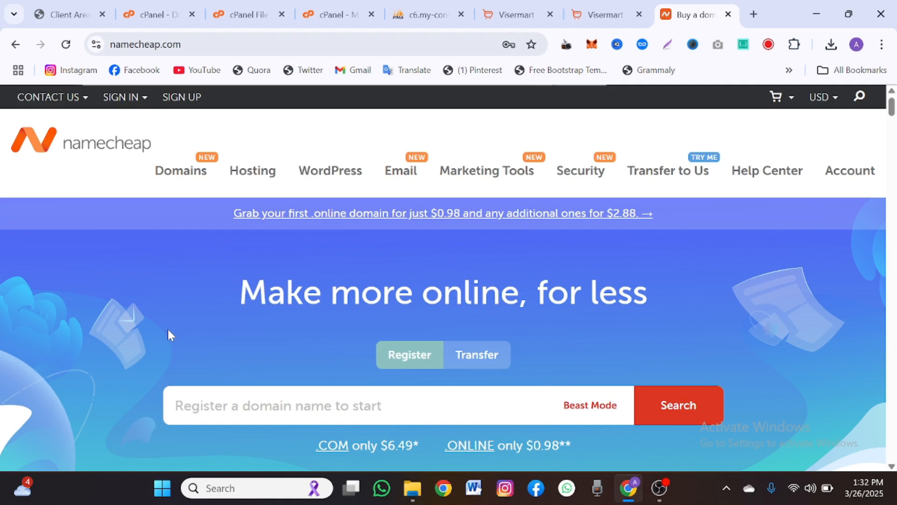
- Enter coddi.com in Namecheap's domain registration search box
{"action": "scroll", "coordinate": [167, 334], "scroll_direction": "down", "scroll_amount": 1}
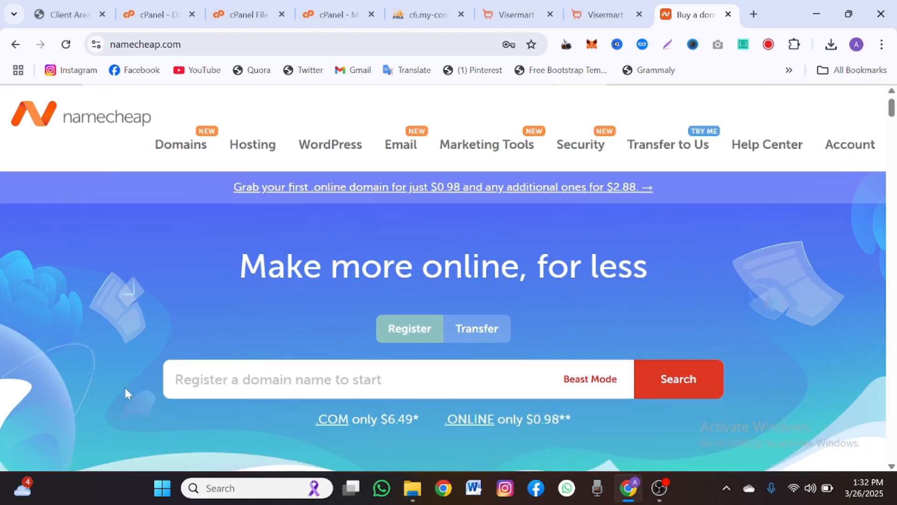
{"action": "scroll", "coordinate": [125, 292], "scroll_direction": "up", "scroll_amount": 1}
{"action": "scroll", "coordinate": [125, 292], "scroll_direction": "down", "scroll_amount": 1}
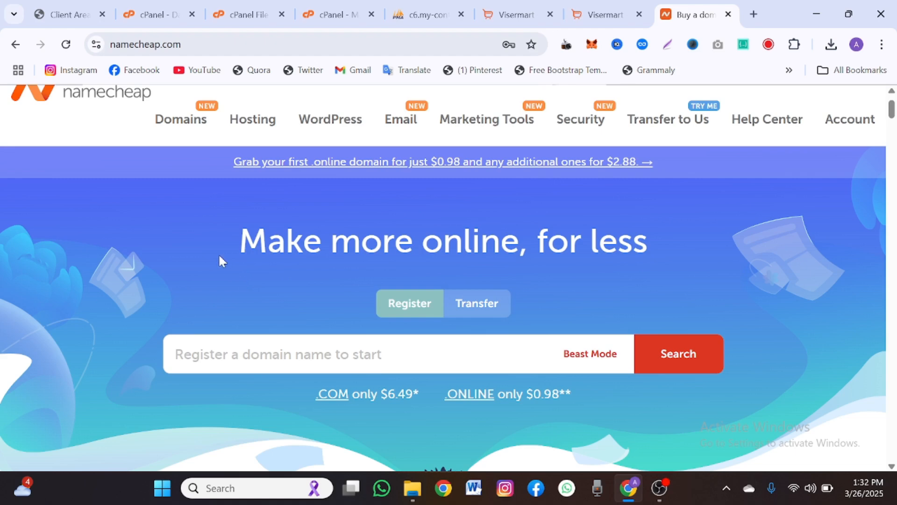
{"action": "scroll", "coordinate": [220, 260], "scroll_direction": "up", "scroll_amount": 1}
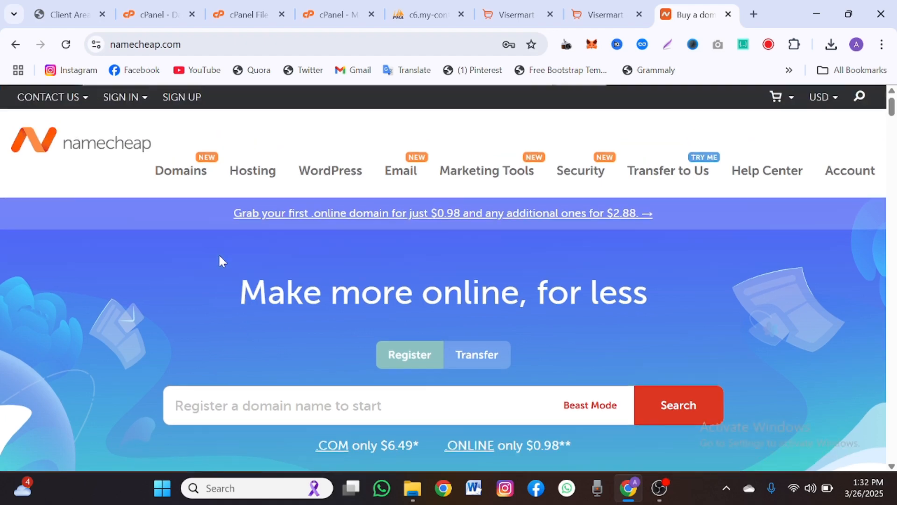
{"action": "scroll", "coordinate": [221, 260], "scroll_direction": "down", "scroll_amount": 9}
{"action": "scroll", "coordinate": [221, 260], "scroll_direction": "up", "scroll_amount": 4}
{"action": "scroll", "coordinate": [221, 261], "scroll_direction": "up", "scroll_amount": 4}
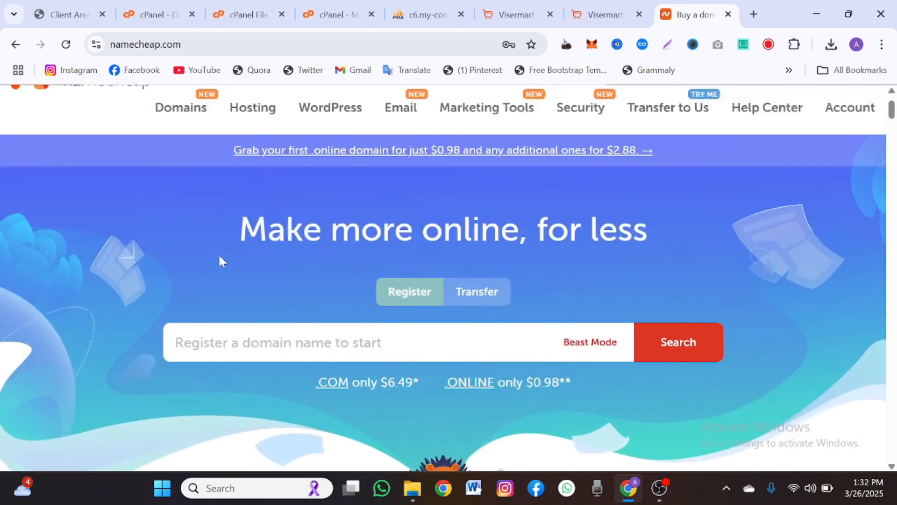
{"action": "left_click", "coordinate": [257, 342]}
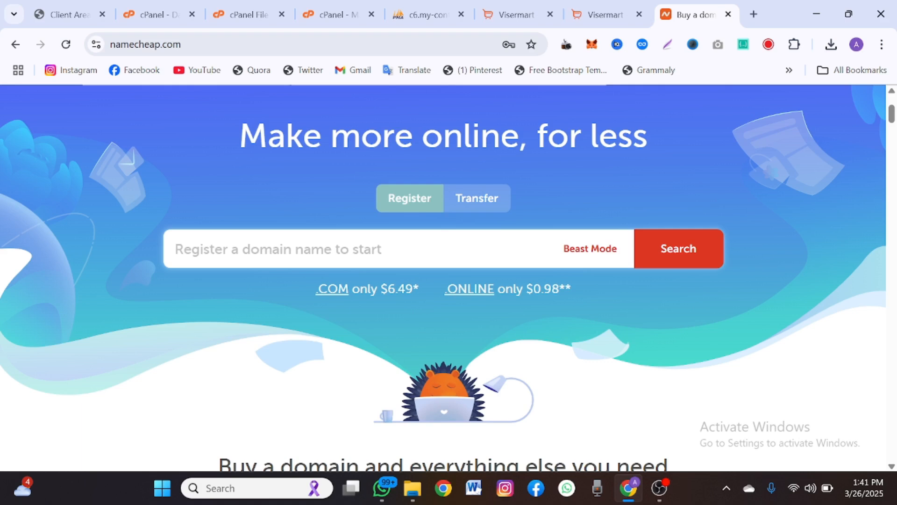
{"action": "type", "text": "co"}
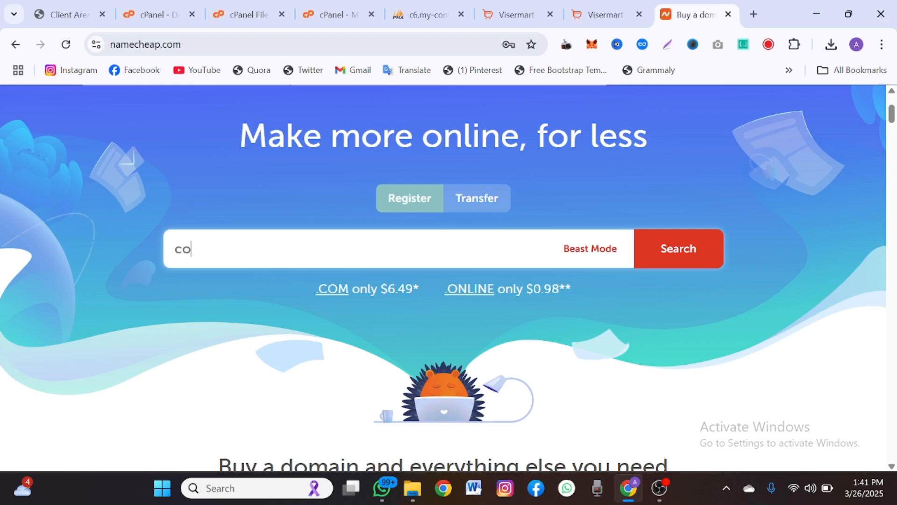
{"action": "type", "text": "ddi"}
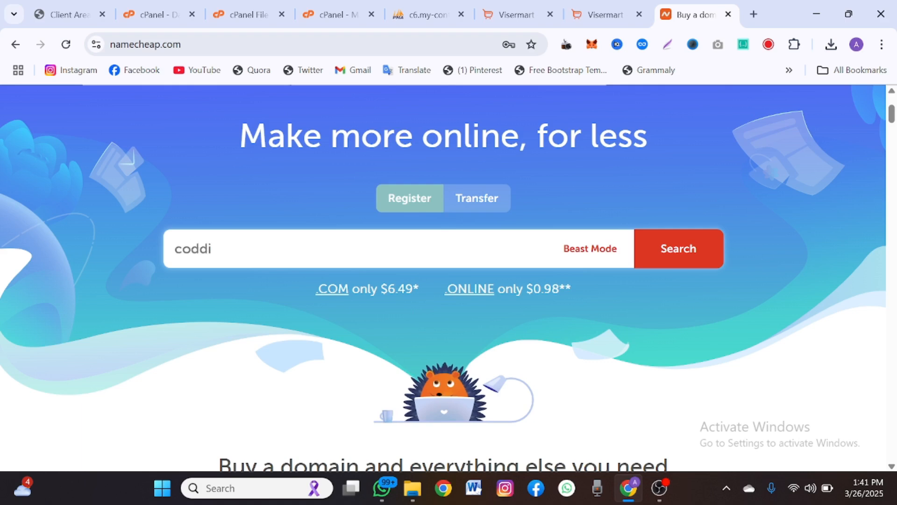
{"action": "type", "text": ".com"}
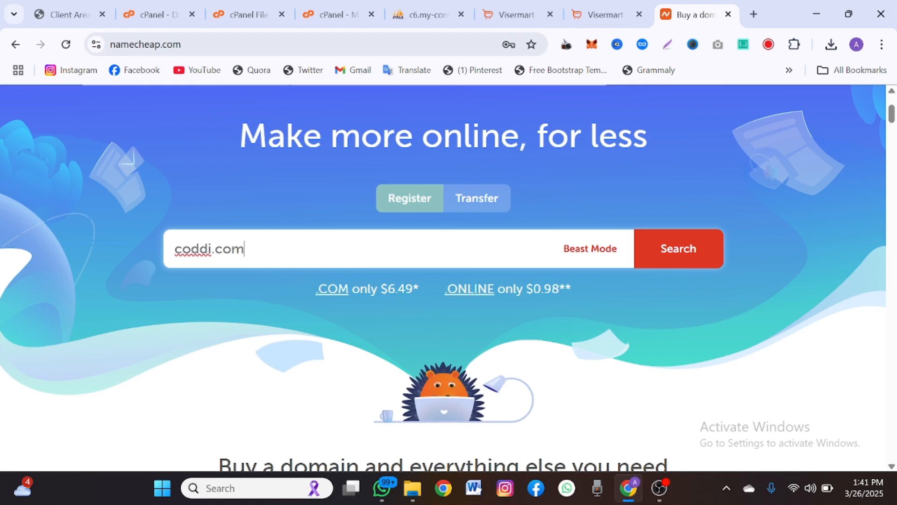
{"action": "left_click", "coordinate": [716, 243]}
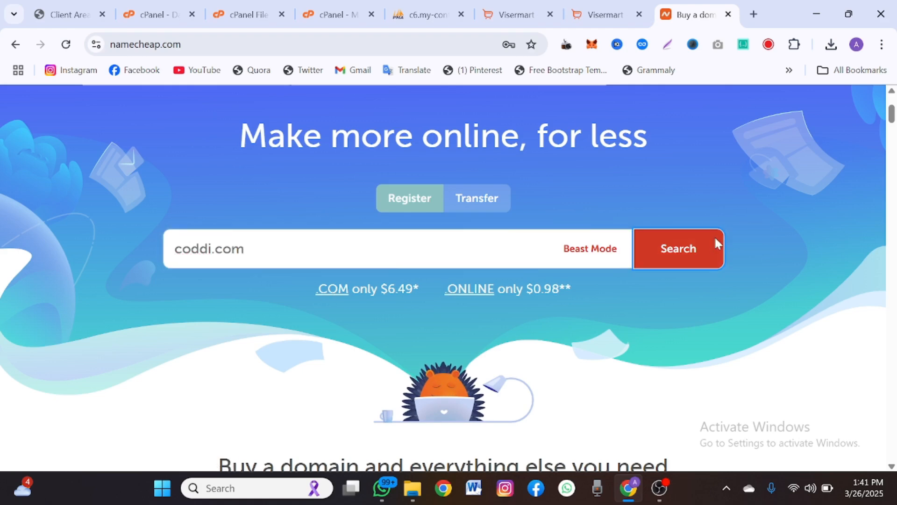
- Search coddi.com, find it taken, and replace the query with myshoppier
{"action": "left_click", "coordinate": [683, 251]}
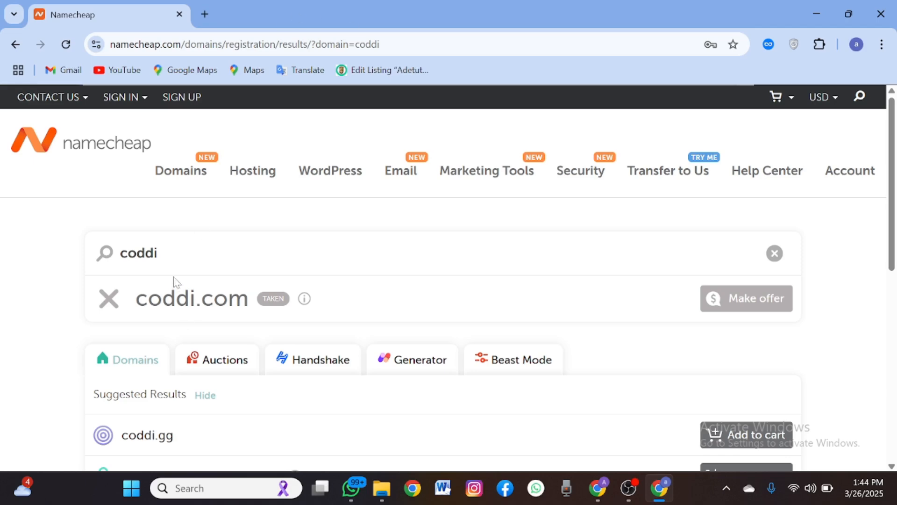
{"action": "scroll", "coordinate": [299, 299], "scroll_direction": "down", "scroll_amount": 4}
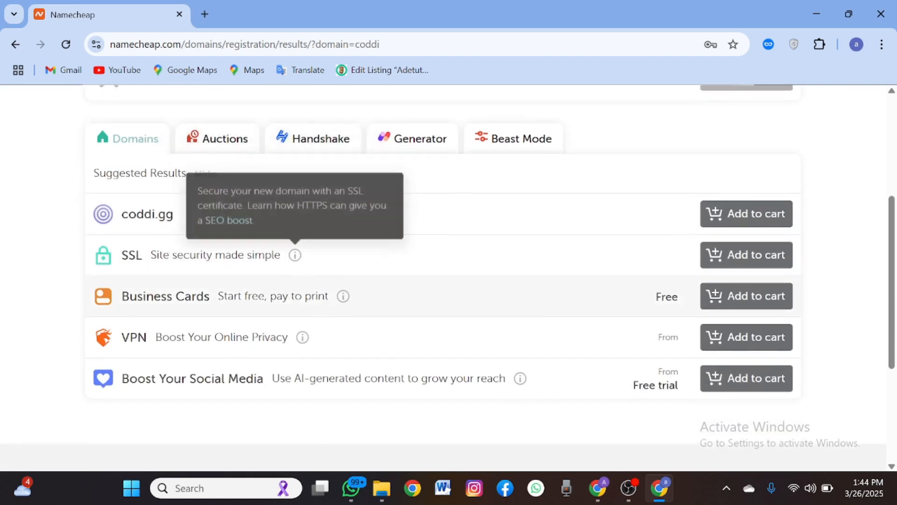
{"action": "scroll", "coordinate": [290, 300], "scroll_direction": "down", "scroll_amount": 3}
{"action": "scroll", "coordinate": [290, 300], "scroll_direction": "up", "scroll_amount": 5}
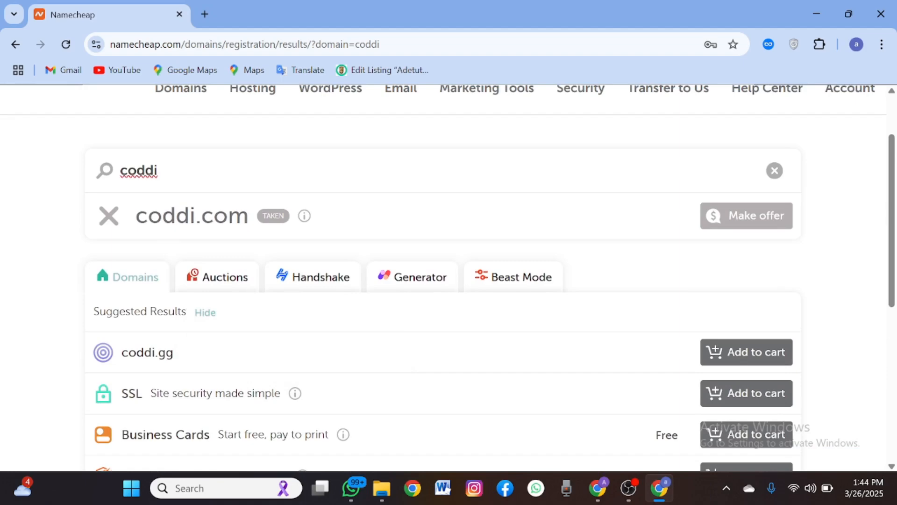
{"action": "scroll", "coordinate": [208, 174], "scroll_direction": "down", "scroll_amount": 3}
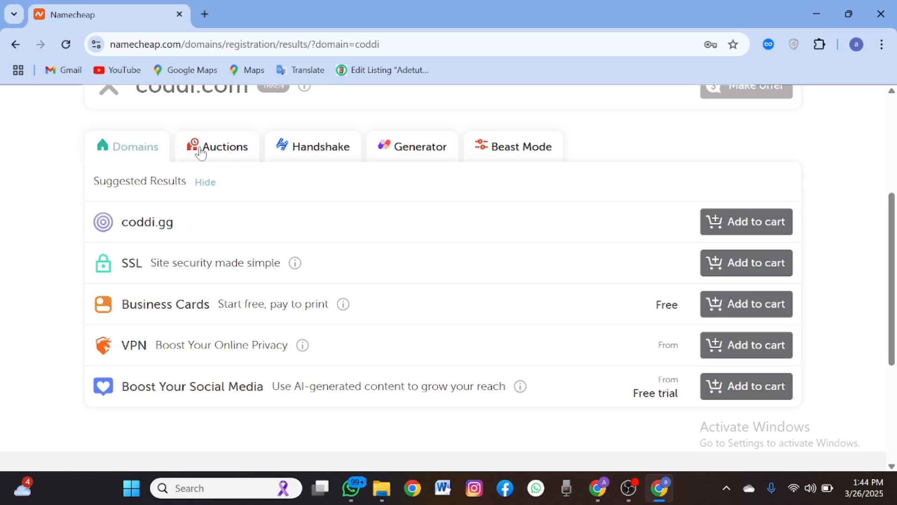
{"action": "scroll", "coordinate": [203, 163], "scroll_direction": "up", "scroll_amount": 2}
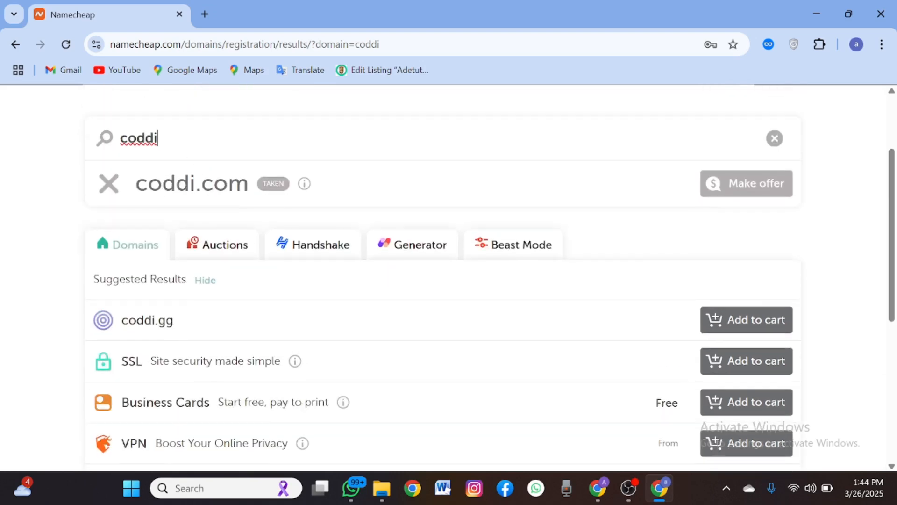
{"action": "left_click_drag", "start_coordinate": [158, 138], "coordinate": [120, 143]}
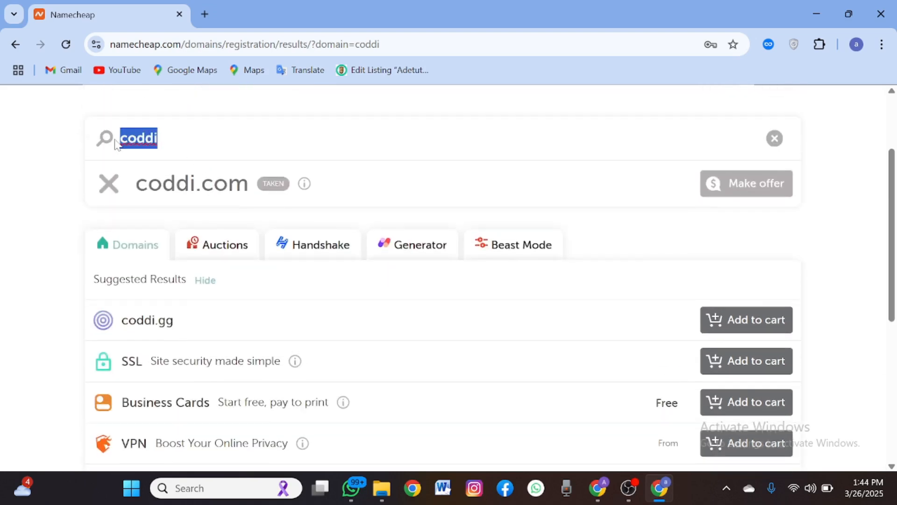
{"action": "type", "text": "mys"}
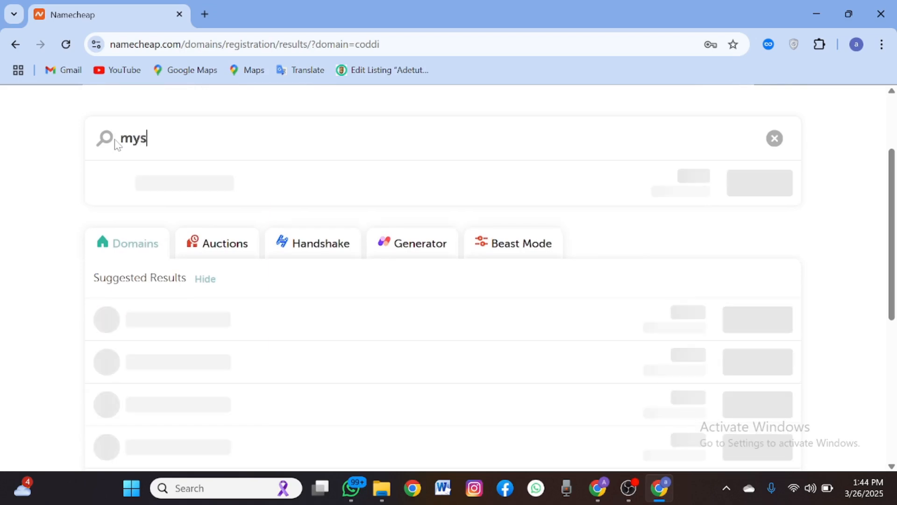
{"action": "type", "text": "hoppier"}
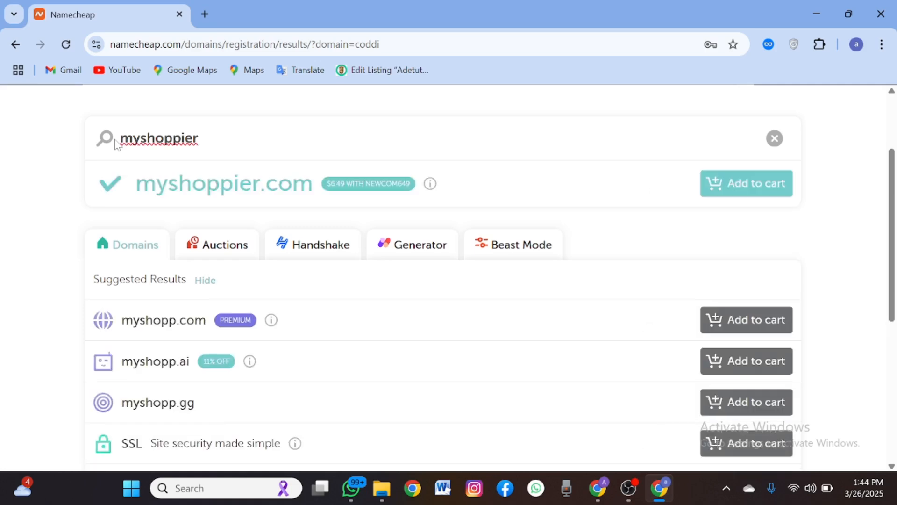
- Add the available myshoppier.com ($6.49 with NEWCOM649) to the cart, totalling $11.46
{"action": "scroll", "coordinate": [204, 287], "scroll_direction": "down", "scroll_amount": 4}
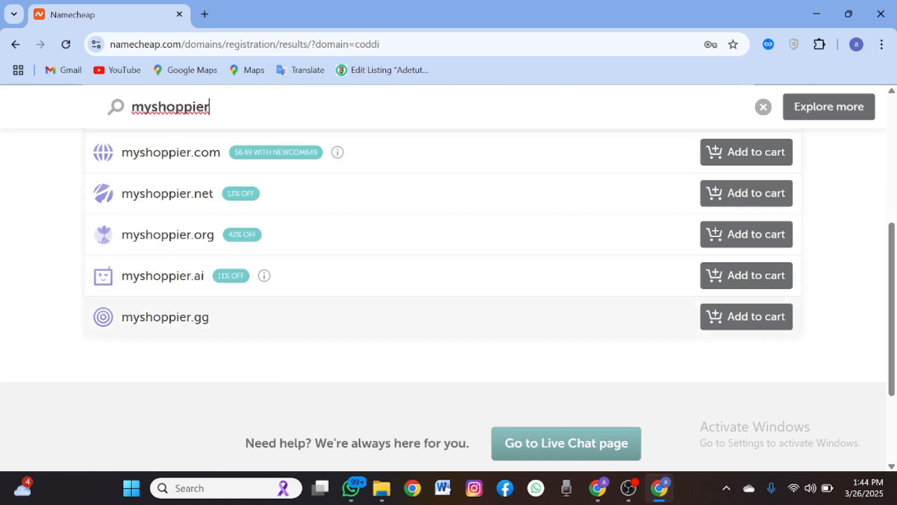
{"action": "scroll", "coordinate": [211, 325], "scroll_direction": "up", "scroll_amount": 5}
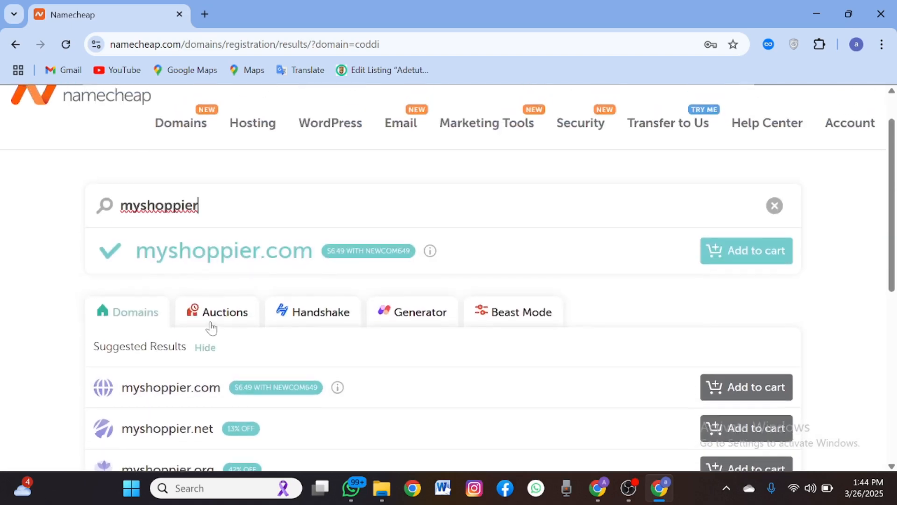
{"action": "scroll", "coordinate": [307, 294], "scroll_direction": "down", "scroll_amount": 4}
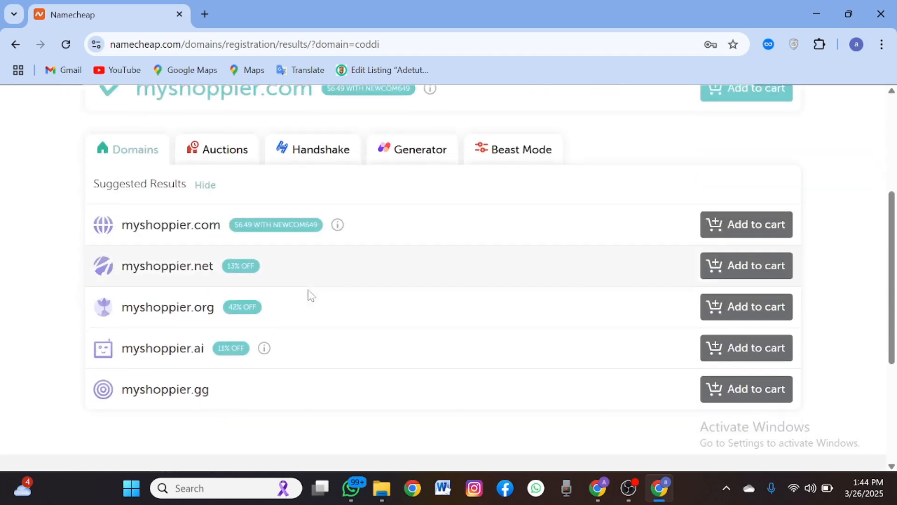
{"action": "scroll", "coordinate": [307, 294], "scroll_direction": "up", "scroll_amount": 4}
{"action": "left_click", "coordinate": [738, 256]}
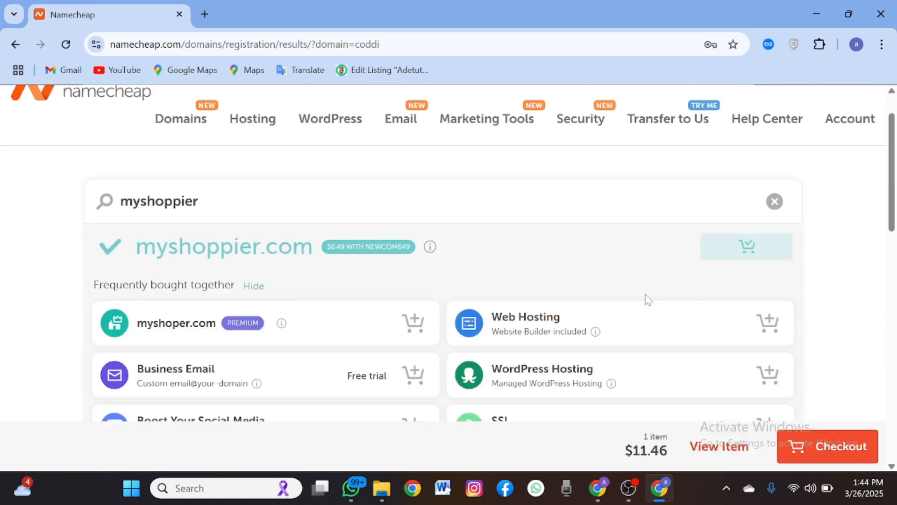
- Bring up the Hosting menu's list of hosting plan types
{"action": "scroll", "coordinate": [647, 299], "scroll_direction": "down", "scroll_amount": 2}
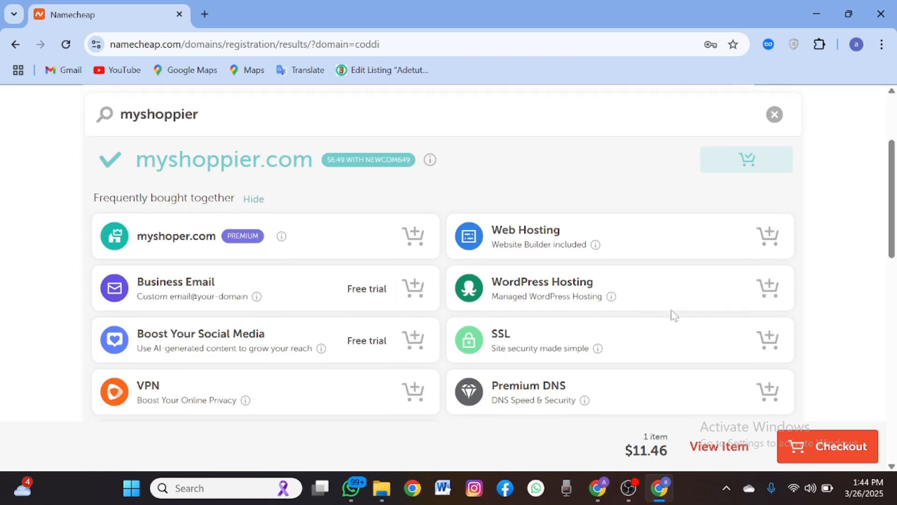
{"action": "mouse_move", "coordinate": [596, 245]}
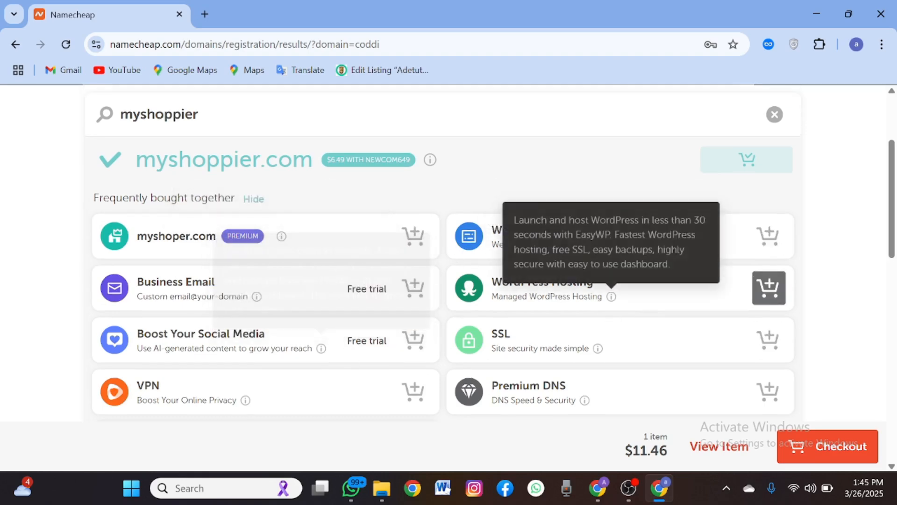
{"action": "scroll", "coordinate": [276, 335], "scroll_direction": "down", "scroll_amount": 3}
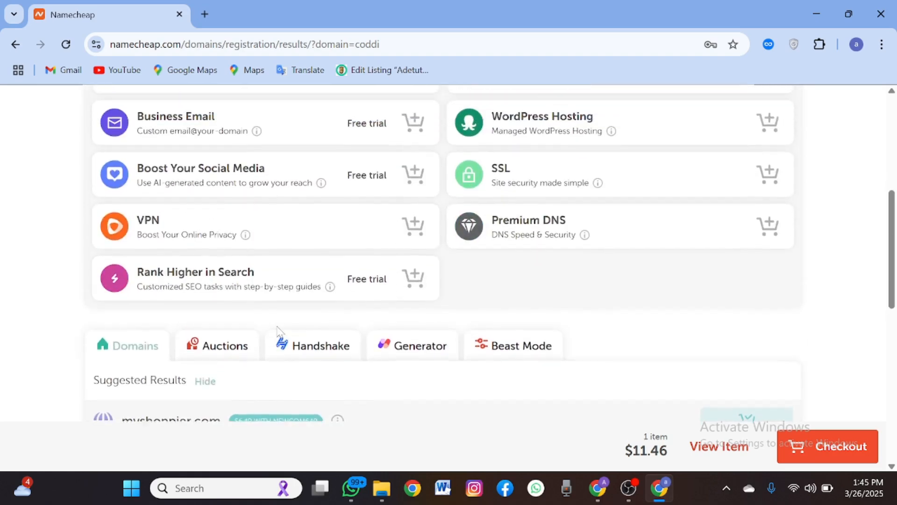
{"action": "scroll", "coordinate": [279, 333], "scroll_direction": "down", "scroll_amount": 6}
{"action": "scroll", "coordinate": [279, 331], "scroll_direction": "up", "scroll_amount": 7}
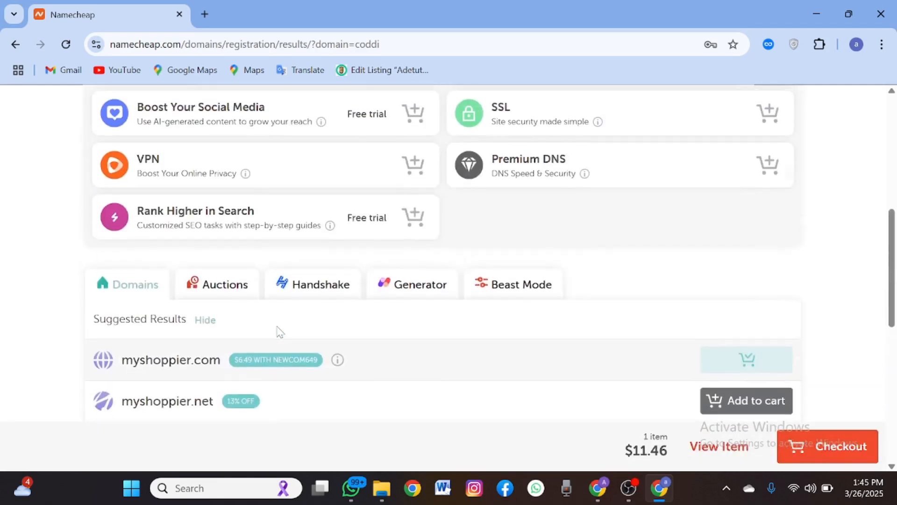
{"action": "scroll", "coordinate": [279, 332], "scroll_direction": "up", "scroll_amount": 3}
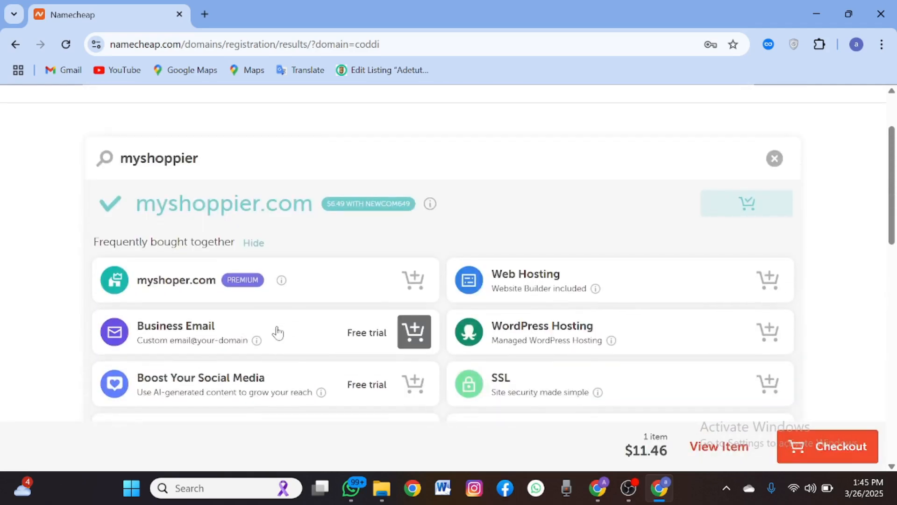
{"action": "scroll", "coordinate": [467, 304], "scroll_direction": "up", "scroll_amount": 2}
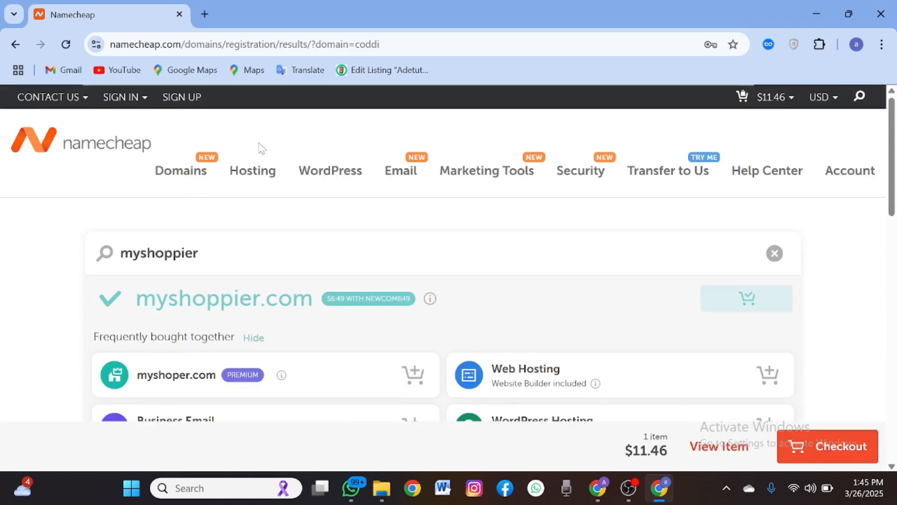
- Open Shared Hosting and choose the Stellar plan (20 GB SSD, 3 websites, $22.88/yr)
{"action": "mouse_move", "coordinate": [255, 171]}
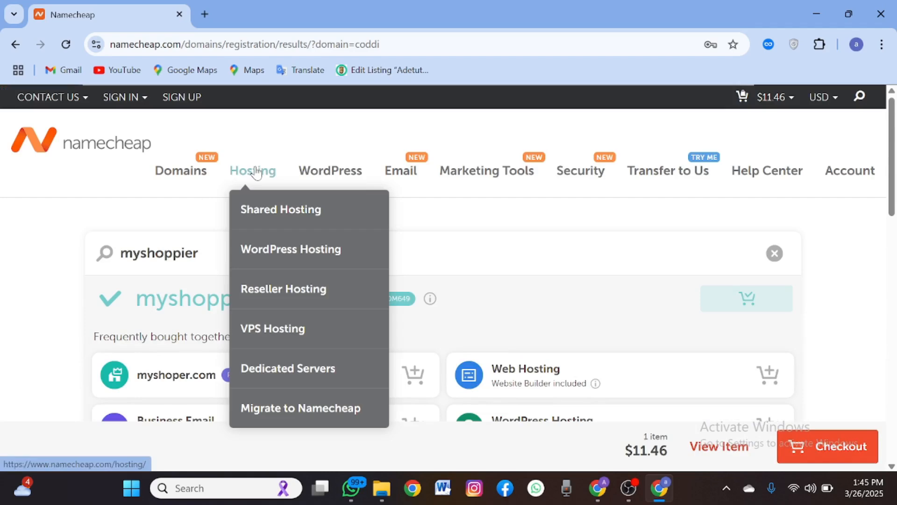
{"action": "left_click", "coordinate": [280, 211]}
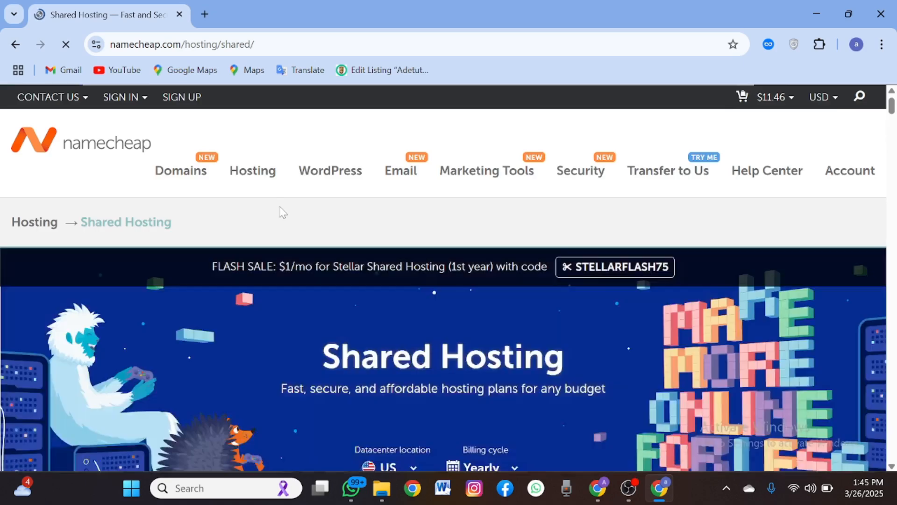
{"action": "scroll", "coordinate": [308, 316], "scroll_direction": "down", "scroll_amount": 3}
{"action": "scroll", "coordinate": [310, 322], "scroll_direction": "down", "scroll_amount": 4}
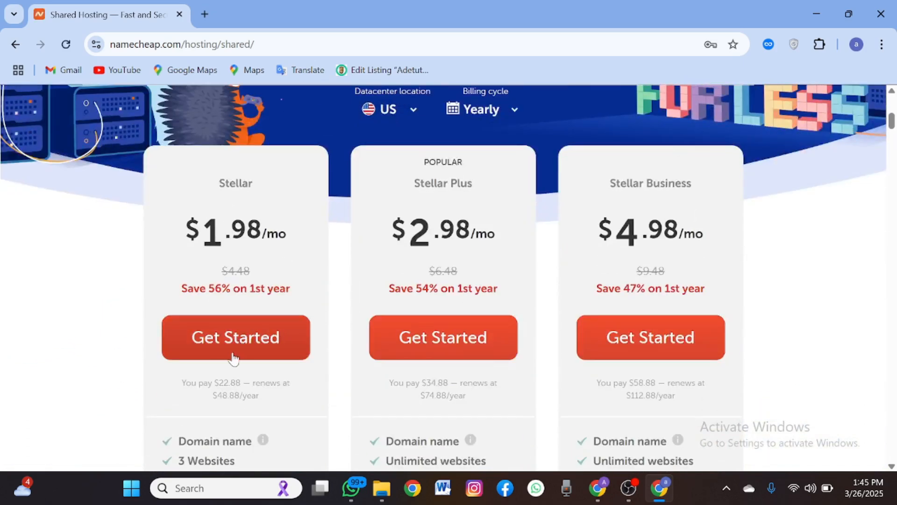
{"action": "scroll", "coordinate": [234, 355], "scroll_direction": "down", "scroll_amount": 2}
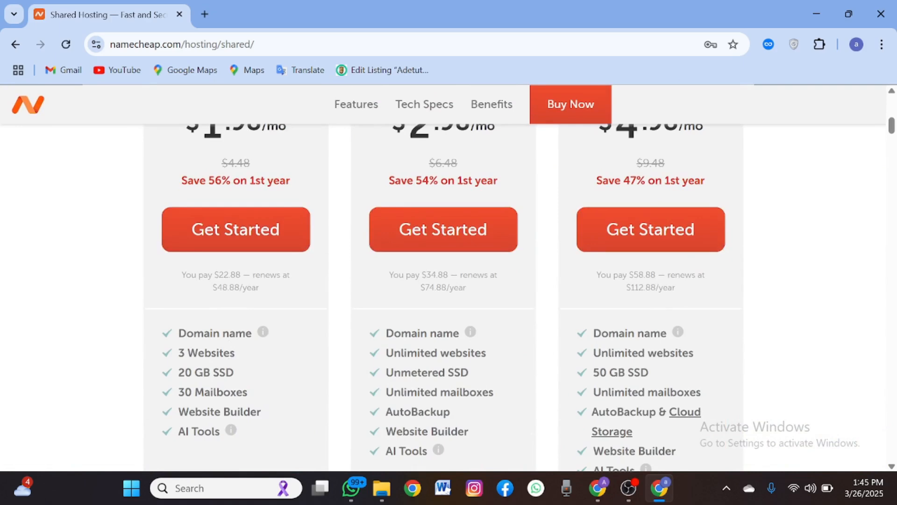
{"action": "scroll", "coordinate": [289, 310], "scroll_direction": "up", "scroll_amount": 1}
{"action": "scroll", "coordinate": [289, 310], "scroll_direction": "down", "scroll_amount": 1}
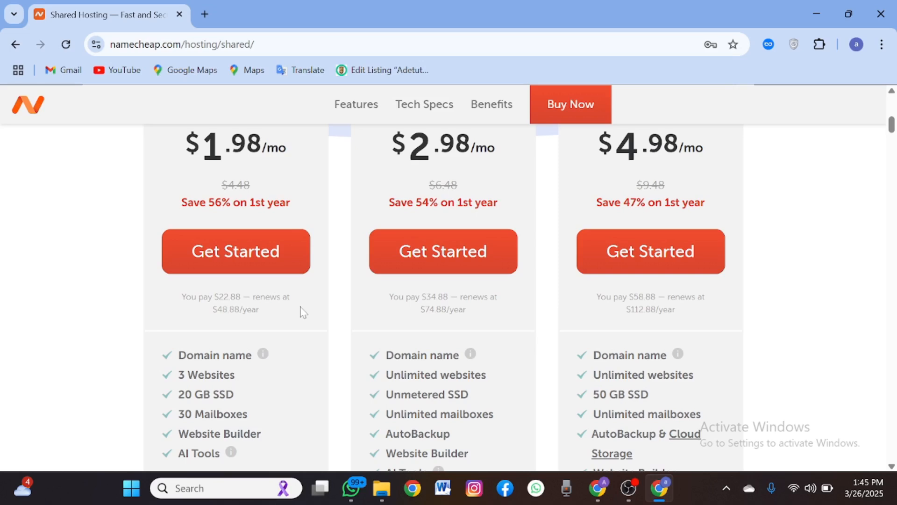
{"action": "scroll", "coordinate": [369, 301], "scroll_direction": "up", "scroll_amount": 1}
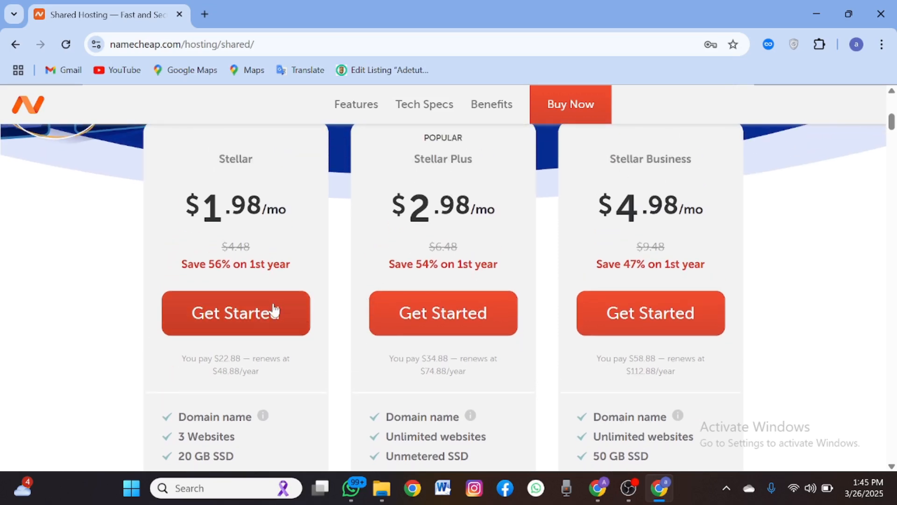
{"action": "left_click", "coordinate": [255, 321]}
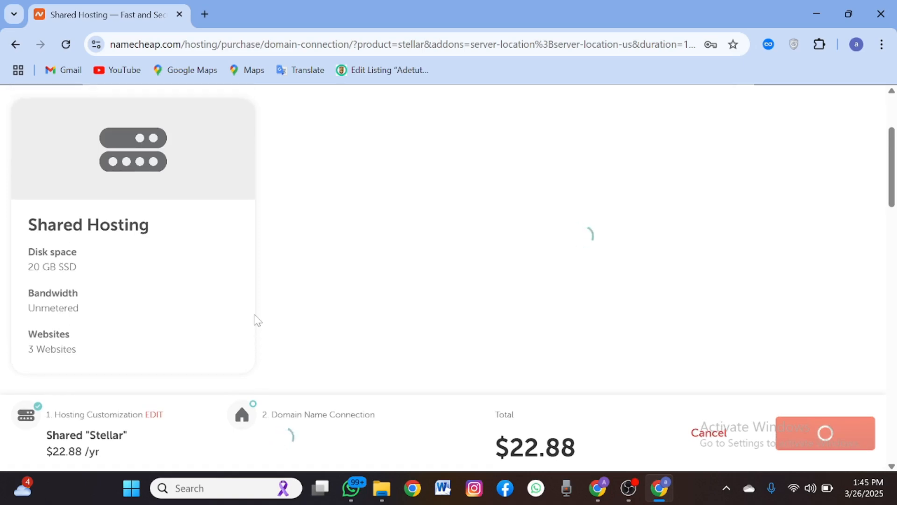
- Highlight the $22.88 total price of the Stellar plan with myshoppier.com
{"action": "left_click_drag", "start_coordinate": [488, 434], "coordinate": [584, 449]}
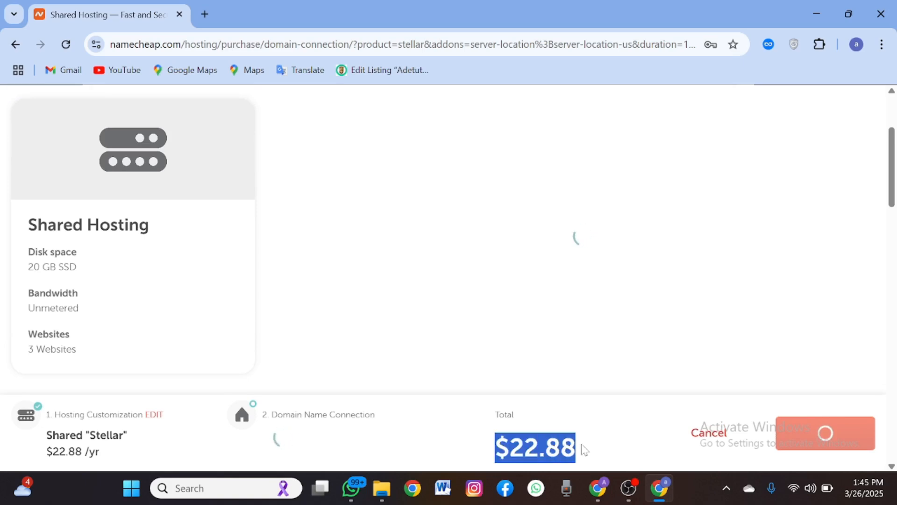
{"action": "left_click", "coordinate": [469, 425]}
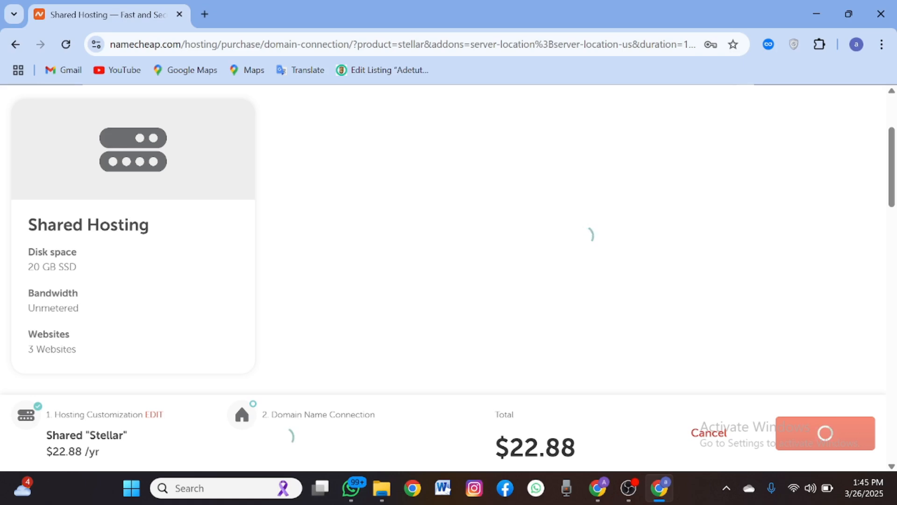
{"action": "left_click_drag", "start_coordinate": [495, 447], "coordinate": [545, 447]}
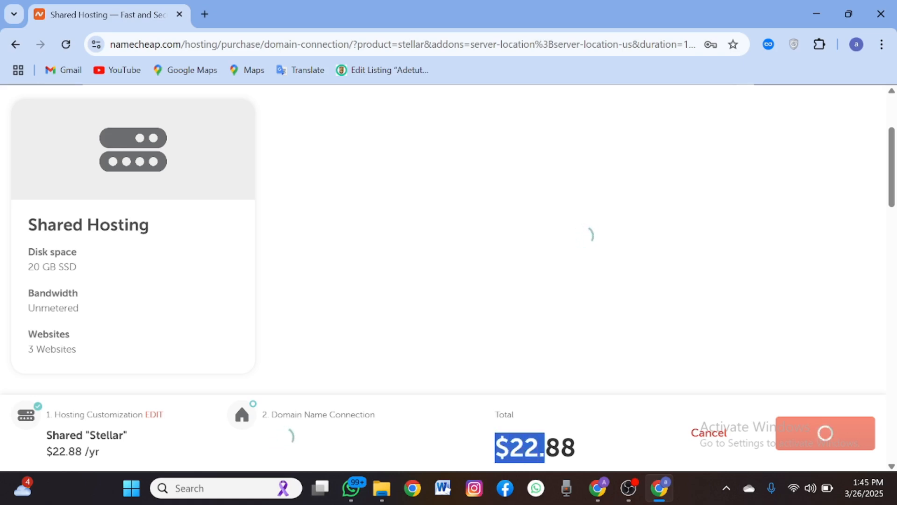
{"action": "left_click_drag", "start_coordinate": [484, 447], "coordinate": [484, 449]}
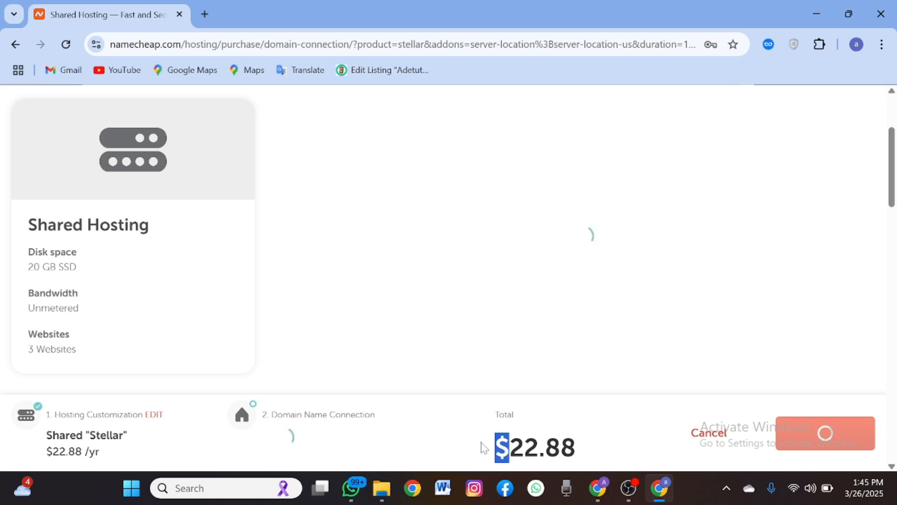
{"action": "scroll", "coordinate": [475, 309], "scroll_direction": "down", "scroll_amount": 2}
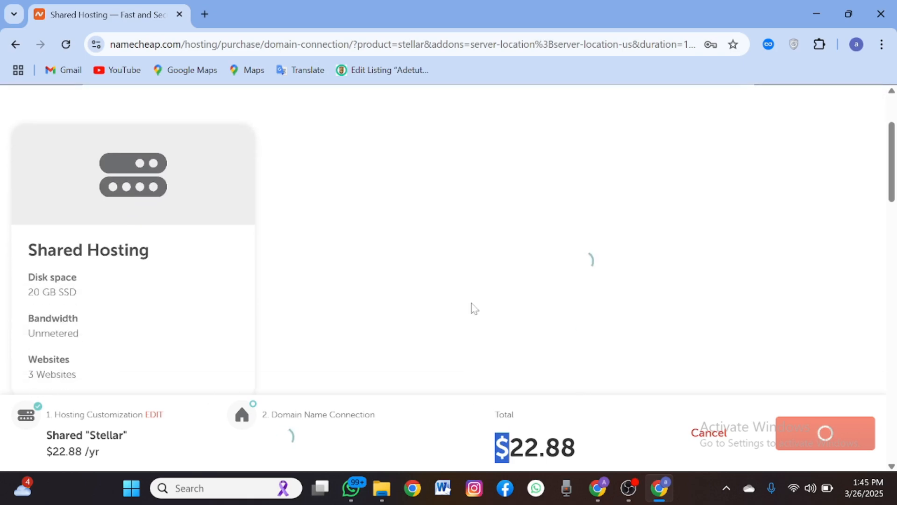
{"action": "left_click", "coordinate": [475, 308]}
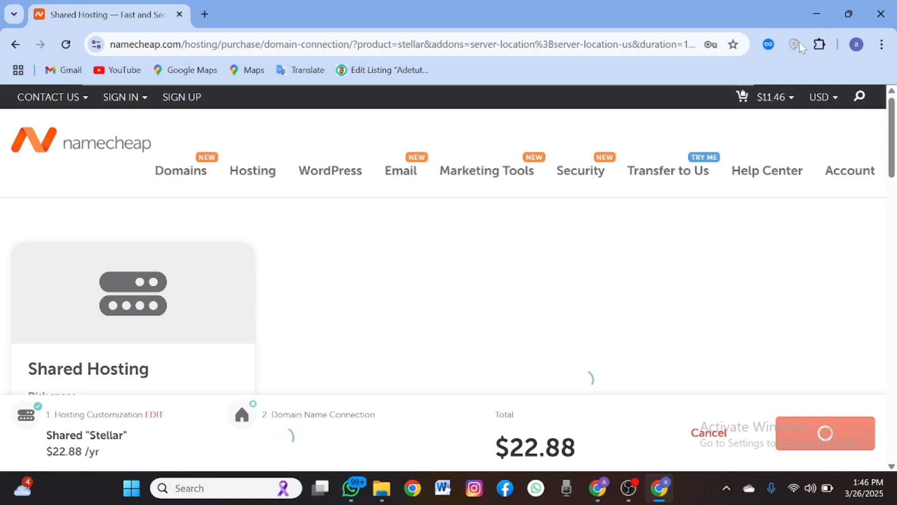
- Add the Stellar hosting plan and myshoppier.com to the cart for a $34.34 subtotal
{"action": "mouse_move", "coordinate": [762, 104]}
{"action": "left_click_drag", "start_coordinate": [510, 447], "coordinate": [576, 448]}
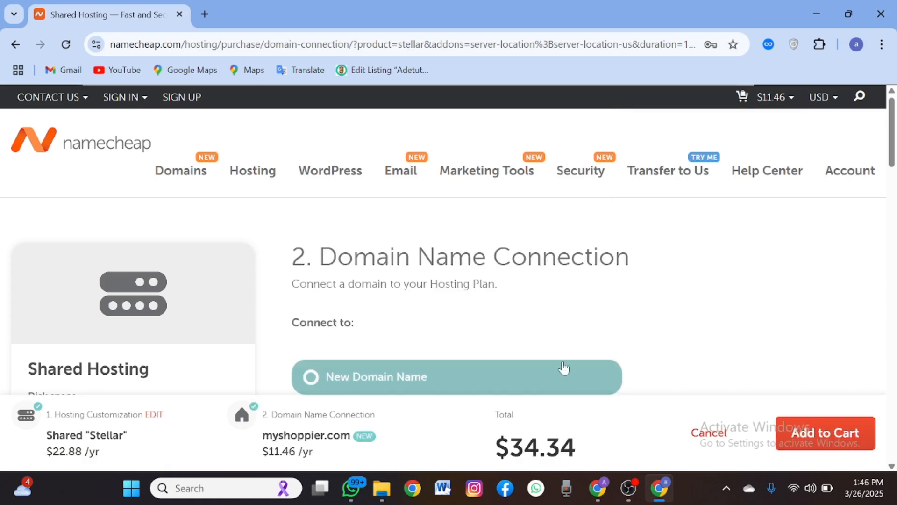
{"action": "scroll", "coordinate": [565, 366], "scroll_direction": "down", "scroll_amount": 6}
{"action": "scroll", "coordinate": [565, 366], "scroll_direction": "down", "scroll_amount": 4}
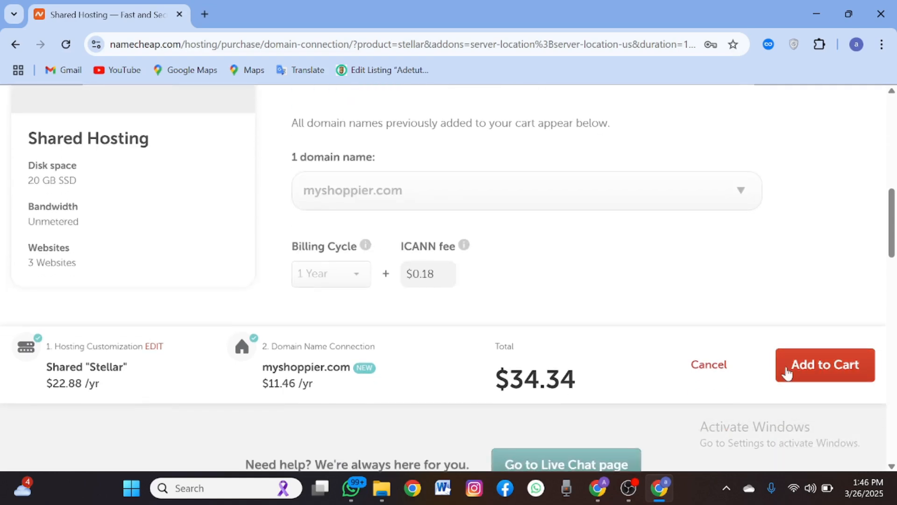
{"action": "left_click", "coordinate": [787, 369]}
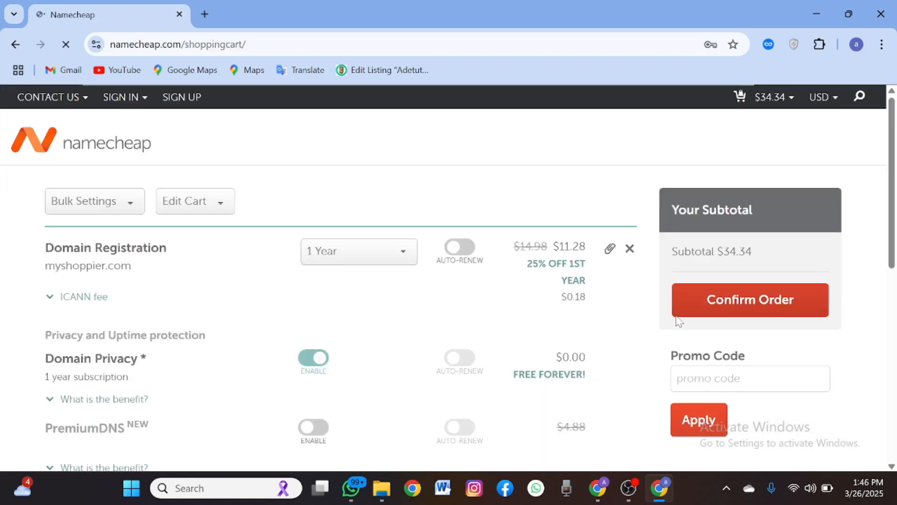
- Confirm the $34.34 order and review the Create An Account username and password fields
{"action": "left_click", "coordinate": [744, 302]}
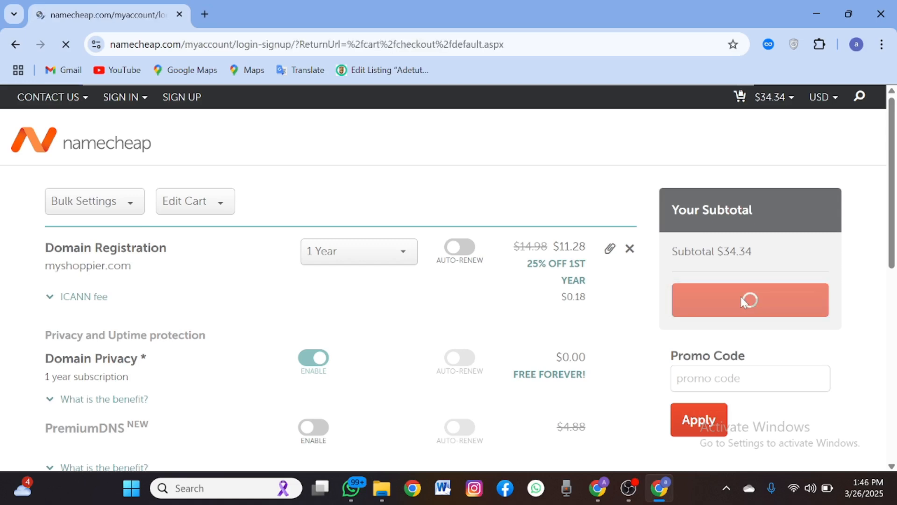
{"action": "scroll", "coordinate": [444, 381], "scroll_direction": "down", "scroll_amount": 3}
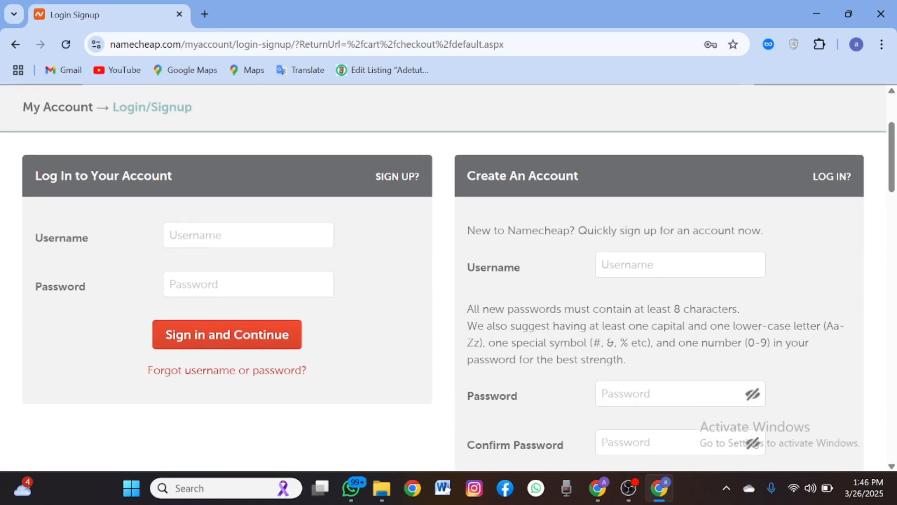
{"action": "left_click", "coordinate": [632, 270]}
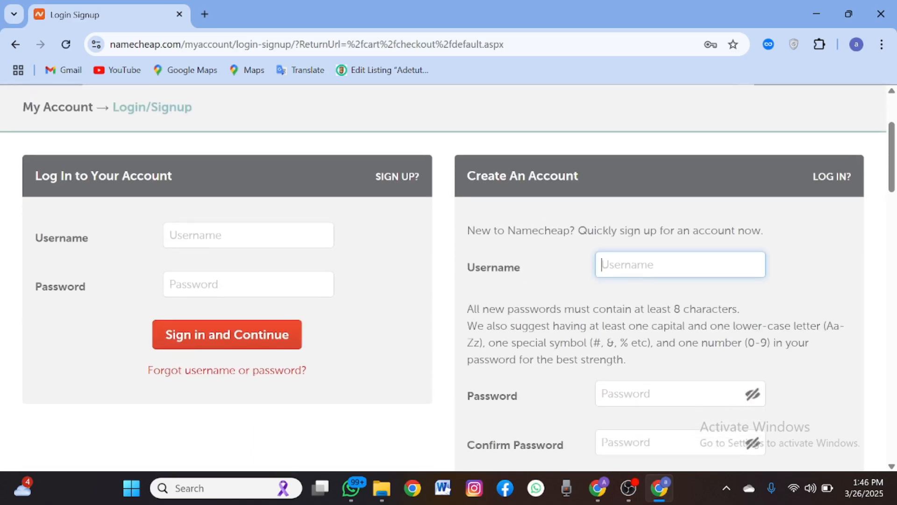
{"action": "scroll", "coordinate": [628, 264], "scroll_direction": "down", "scroll_amount": 3}
{"action": "left_click", "coordinate": [619, 243]}
{"action": "left_click", "coordinate": [635, 312]}
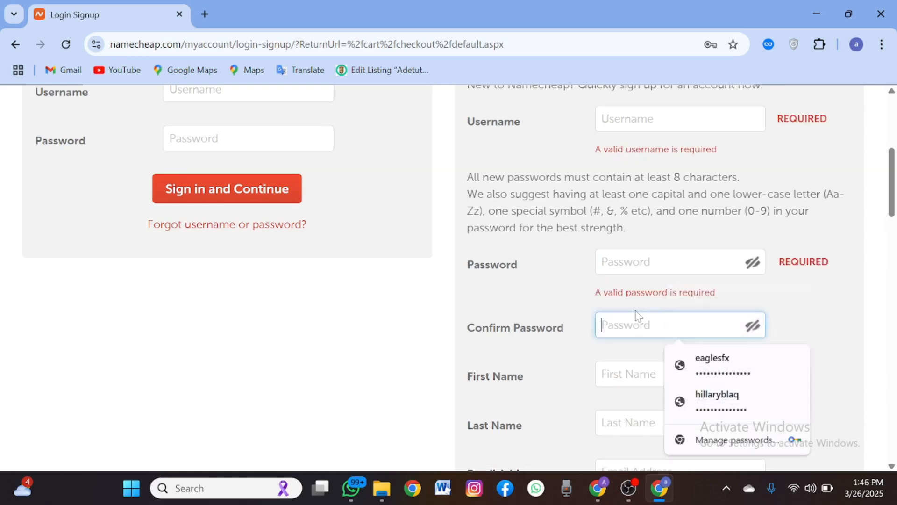
{"action": "scroll", "coordinate": [629, 281], "scroll_direction": "down", "scroll_amount": 3}
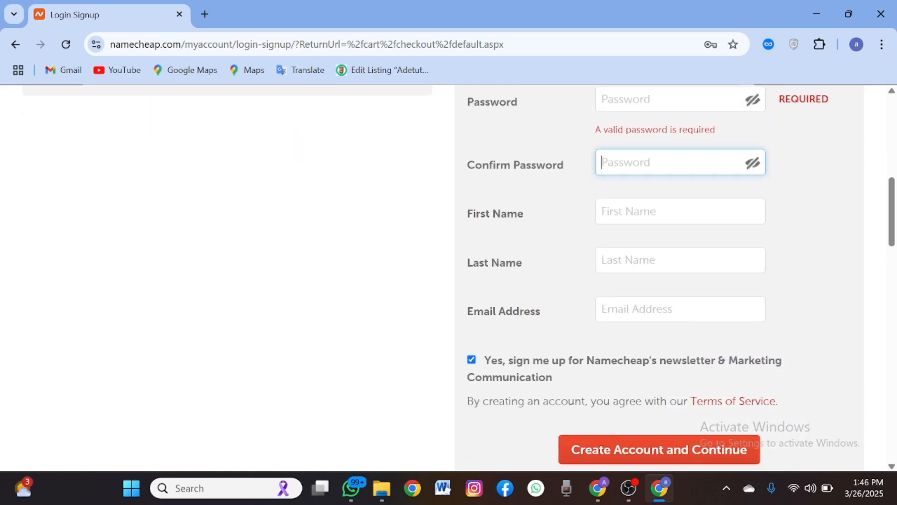
{"action": "scroll", "coordinate": [595, 320], "scroll_direction": "up", "scroll_amount": 5}
{"action": "scroll", "coordinate": [596, 322], "scroll_direction": "up", "scroll_amount": 3}
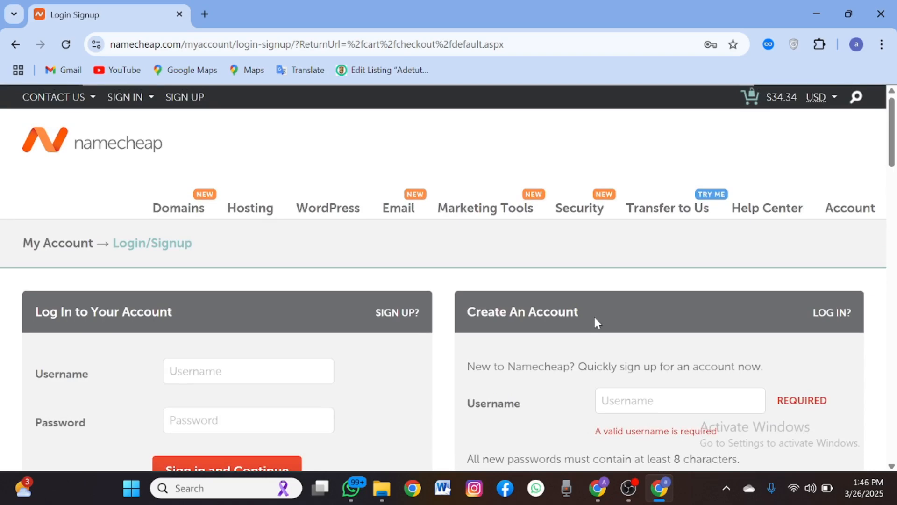
{"action": "scroll", "coordinate": [595, 321], "scroll_direction": "down", "scroll_amount": 2}
{"action": "scroll", "coordinate": [594, 321], "scroll_direction": "up", "scroll_amount": 2}
{"action": "scroll", "coordinate": [566, 307], "scroll_direction": "down", "scroll_amount": 7}
{"action": "scroll", "coordinate": [567, 307], "scroll_direction": "up", "scroll_amount": 3}
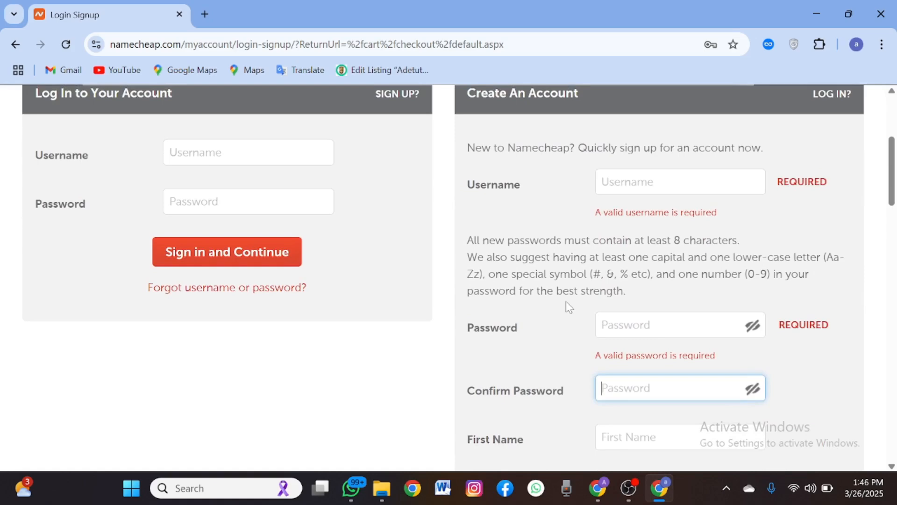
{"action": "scroll", "coordinate": [565, 301], "scroll_direction": "up", "scroll_amount": 3}
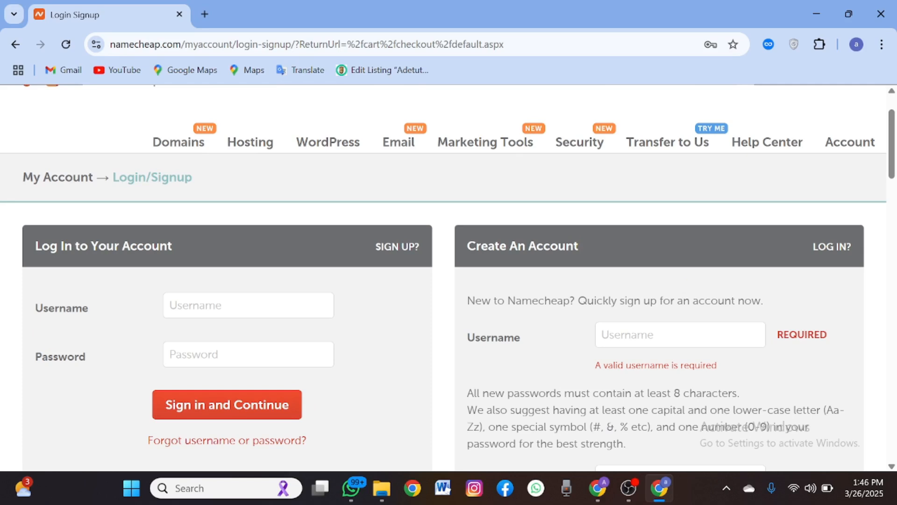
{"action": "scroll", "coordinate": [448, 278], "scroll_direction": "up", "scroll_amount": 1}
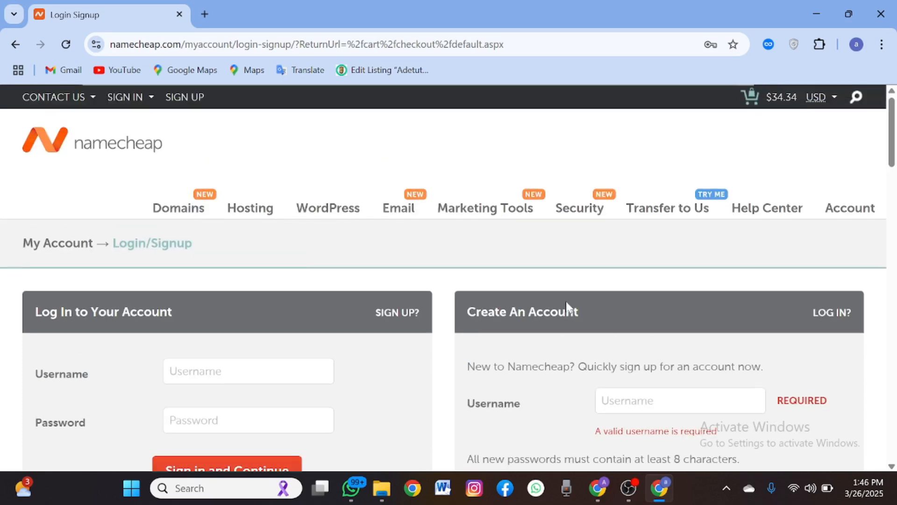
{"action": "mouse_move", "coordinate": [770, 101]}
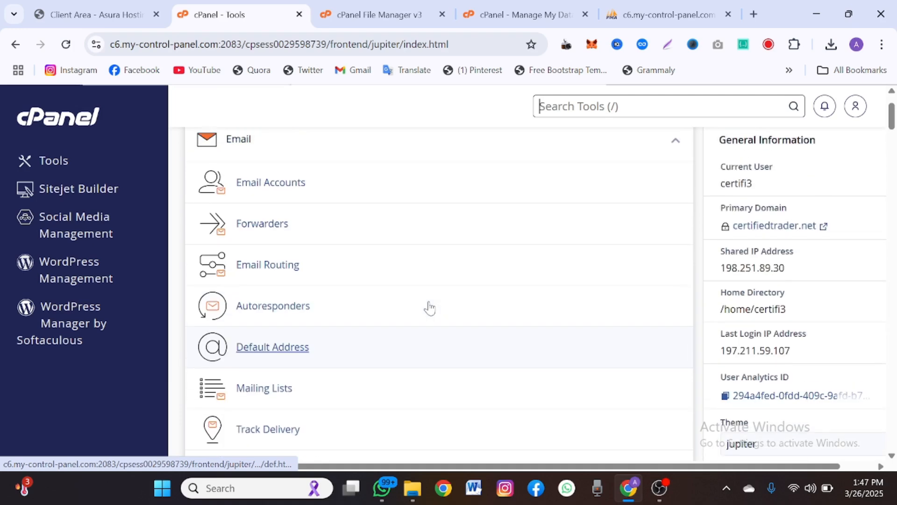
- Search the cPanel tools for 'file' and open File Manager in a new tab
{"action": "scroll", "coordinate": [428, 307], "scroll_direction": "down", "scroll_amount": 3}
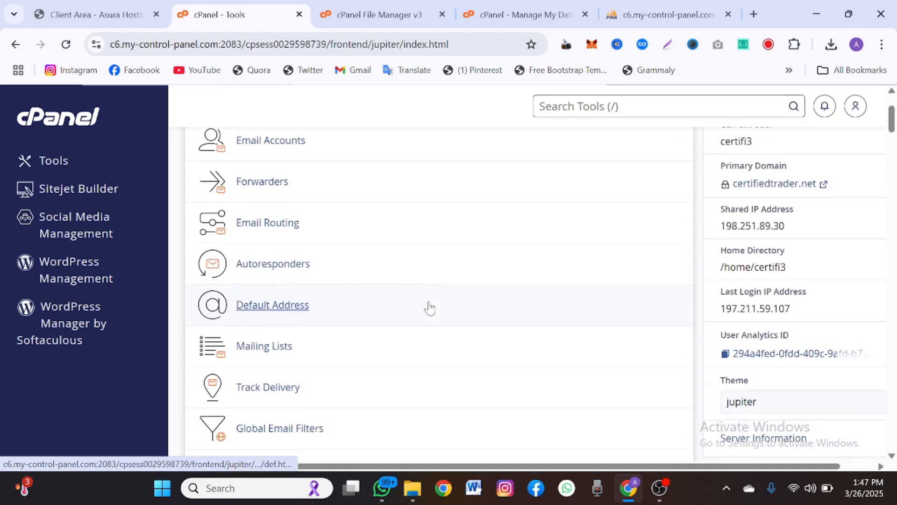
{"action": "scroll", "coordinate": [428, 306], "scroll_direction": "down", "scroll_amount": 2}
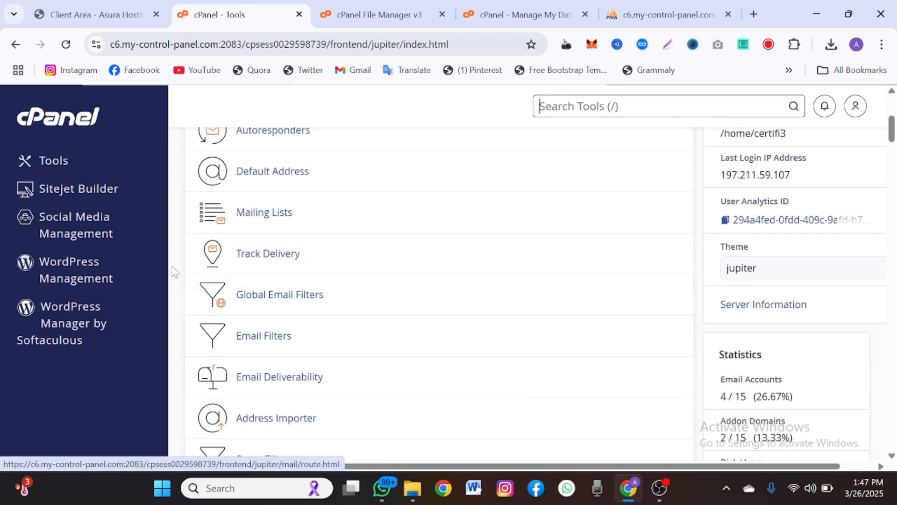
{"action": "scroll", "coordinate": [173, 271], "scroll_direction": "down", "scroll_amount": 12}
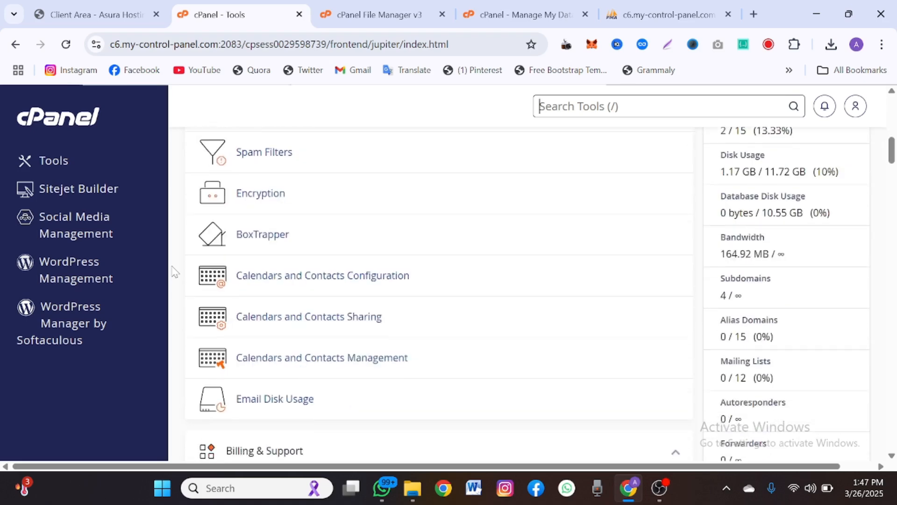
{"action": "scroll", "coordinate": [174, 271], "scroll_direction": "down", "scroll_amount": 8}
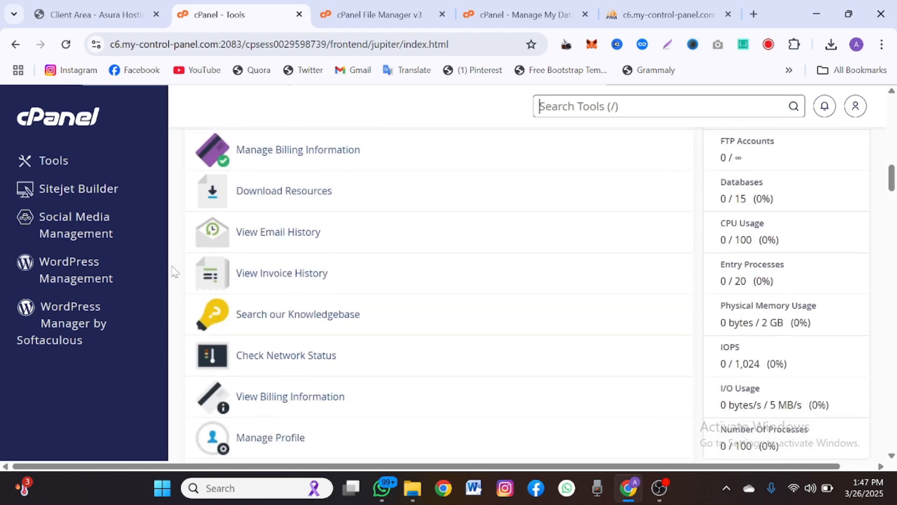
{"action": "scroll", "coordinate": [174, 271], "scroll_direction": "down", "scroll_amount": 8}
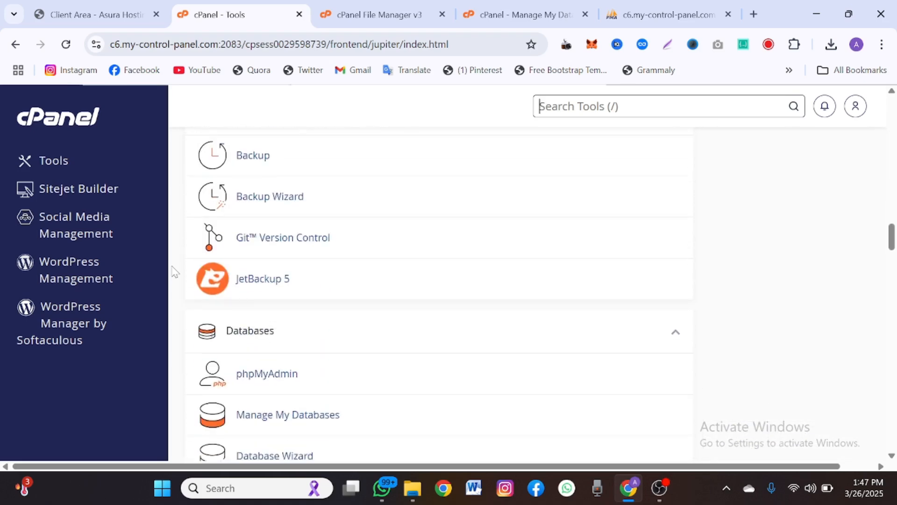
{"action": "scroll", "coordinate": [173, 271], "scroll_direction": "up", "scroll_amount": 1}
{"action": "scroll", "coordinate": [174, 271], "scroll_direction": "down", "scroll_amount": 2}
{"action": "scroll", "coordinate": [174, 271], "scroll_direction": "up", "scroll_amount": 10}
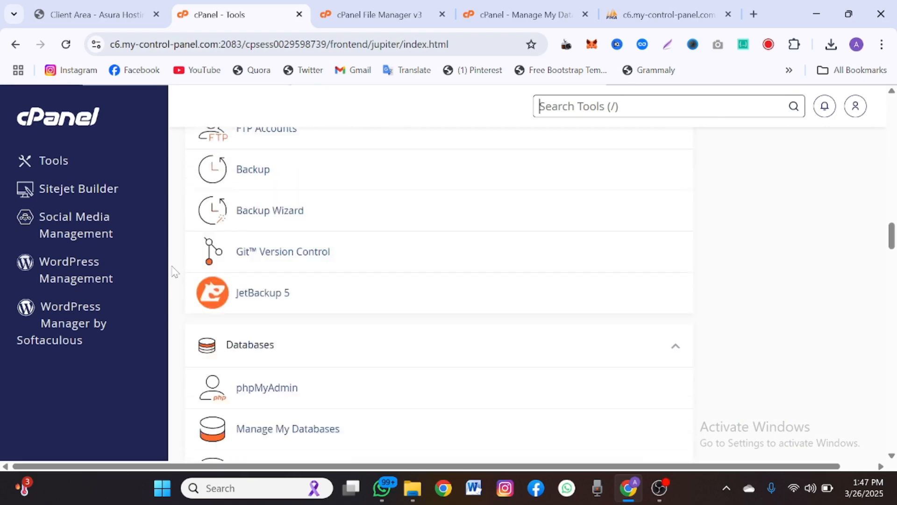
{"action": "scroll", "coordinate": [174, 272], "scroll_direction": "up", "scroll_amount": 7}
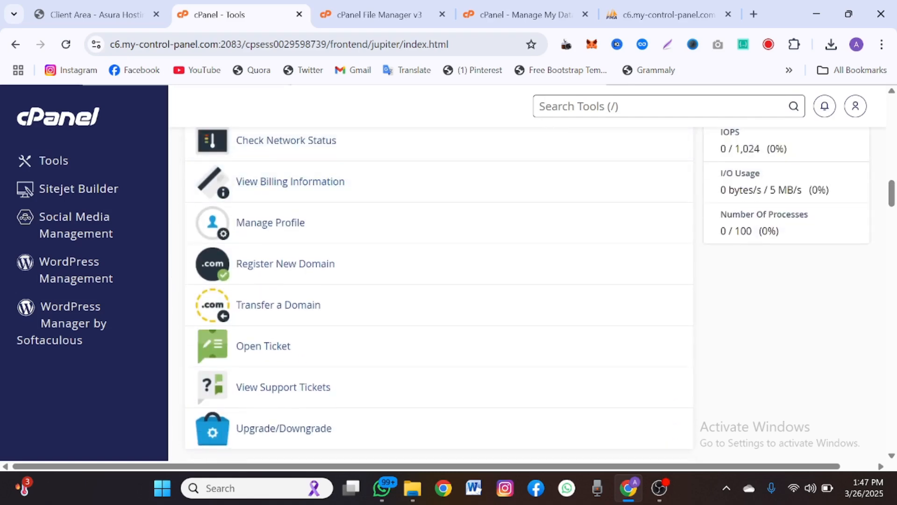
{"action": "type", "text": "file"}
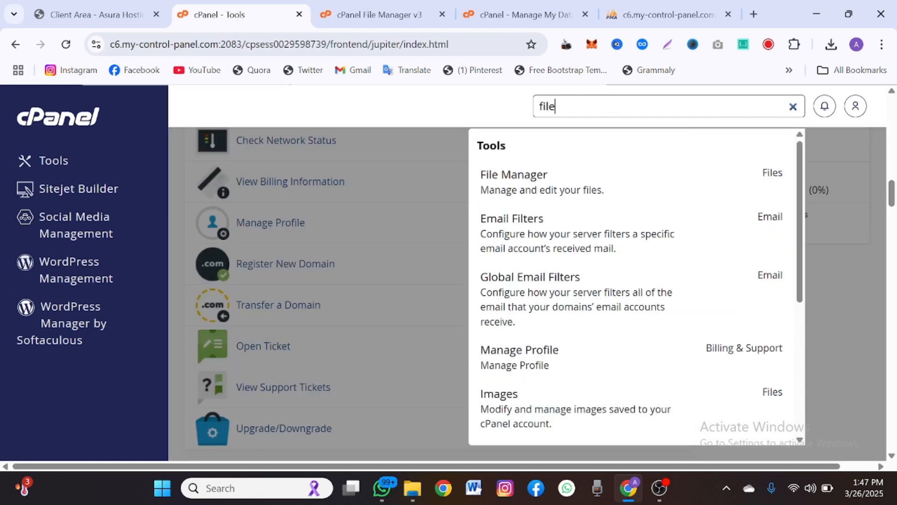
{"action": "left_click", "coordinate": [562, 194]}
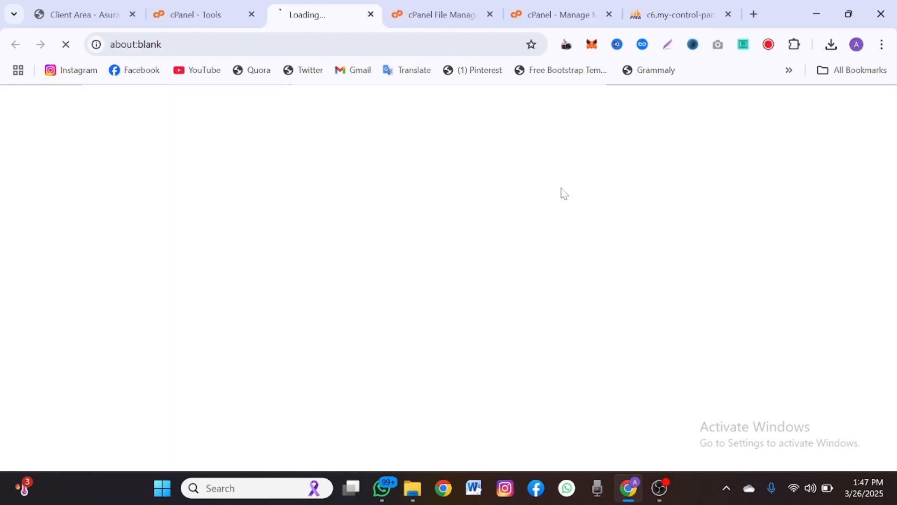
- Compare the en.tutorials.com.ng files with the empty tutorials.com.ng folder, ending on the empty folder
{"action": "left_click", "coordinate": [414, 6]}
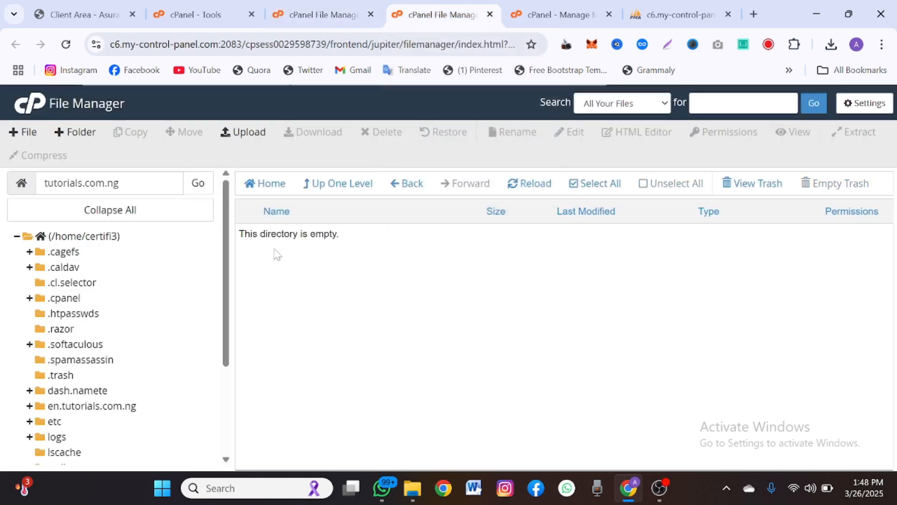
{"action": "left_click", "coordinate": [322, 7]}
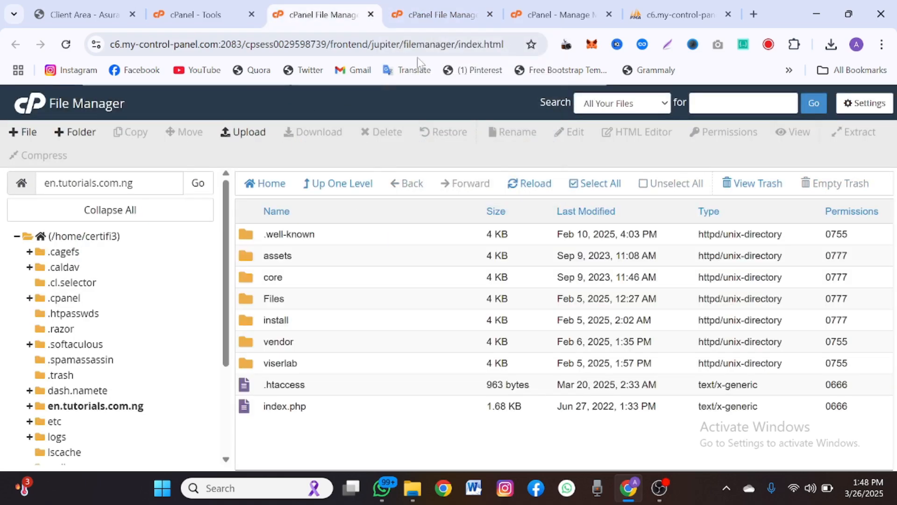
{"action": "left_click", "coordinate": [422, 5]}
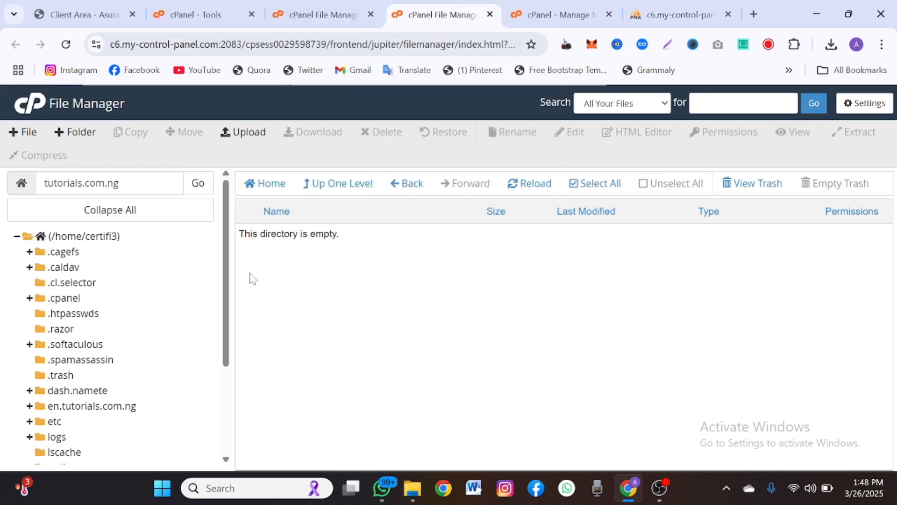
{"action": "scroll", "coordinate": [195, 362], "scroll_direction": "down", "scroll_amount": 3}
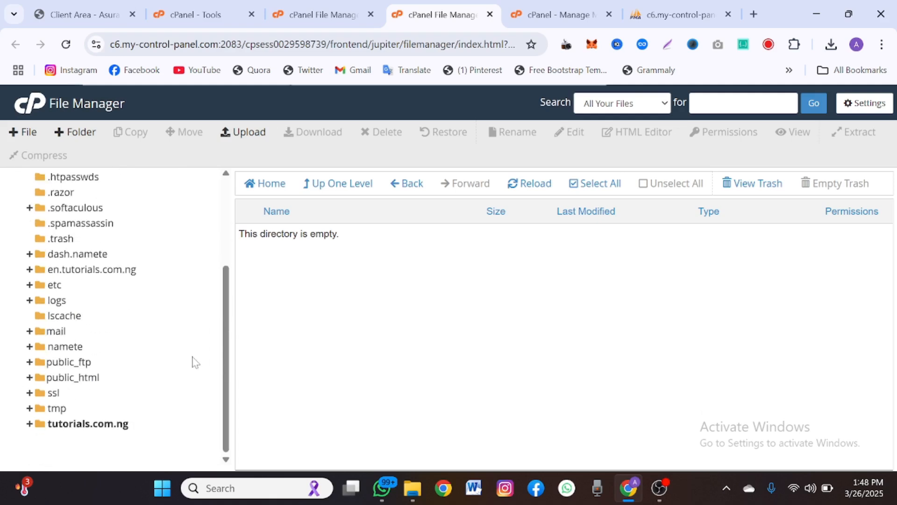
{"action": "scroll", "coordinate": [207, 341], "scroll_direction": "up", "scroll_amount": 3}
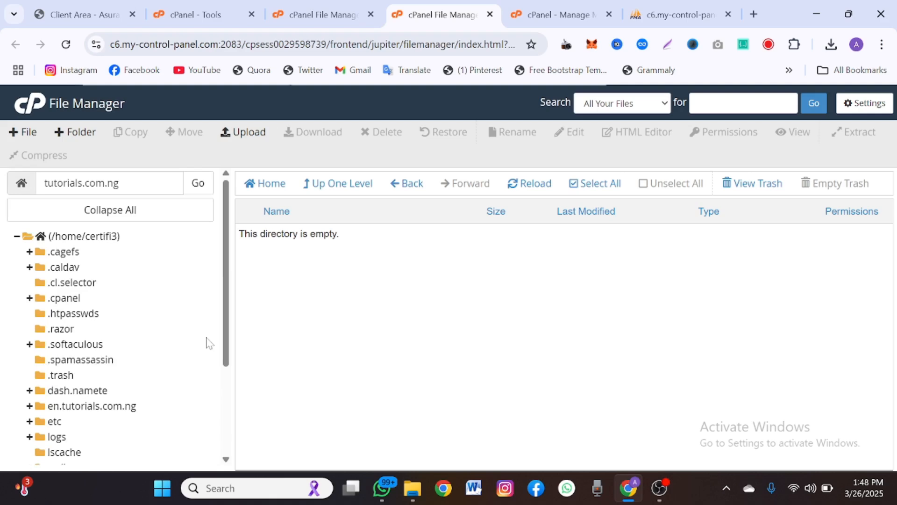
- View Namecheap's Shared Hosting prices in a new tab, then return to the en.tutorials.com.ng files
{"action": "left_click", "coordinate": [754, 13]}
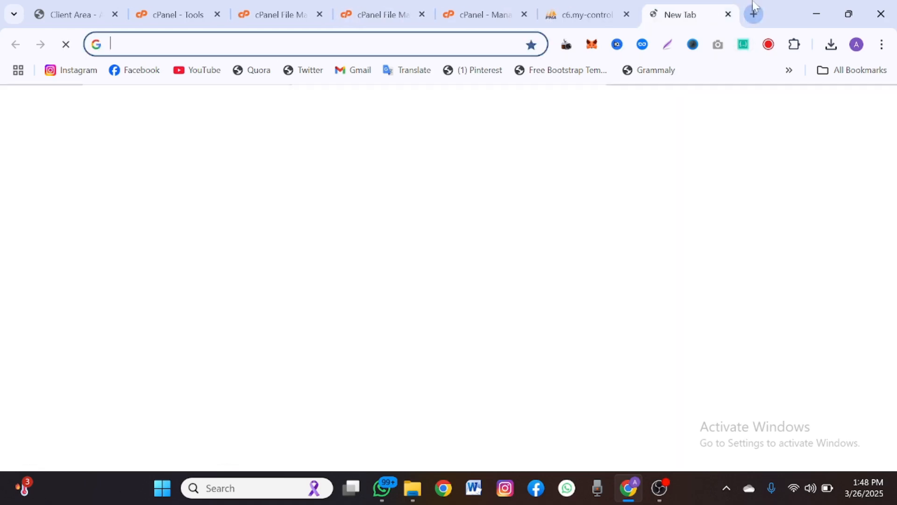
{"action": "type", "text": "na"}
{"action": "key", "text": "Return"}
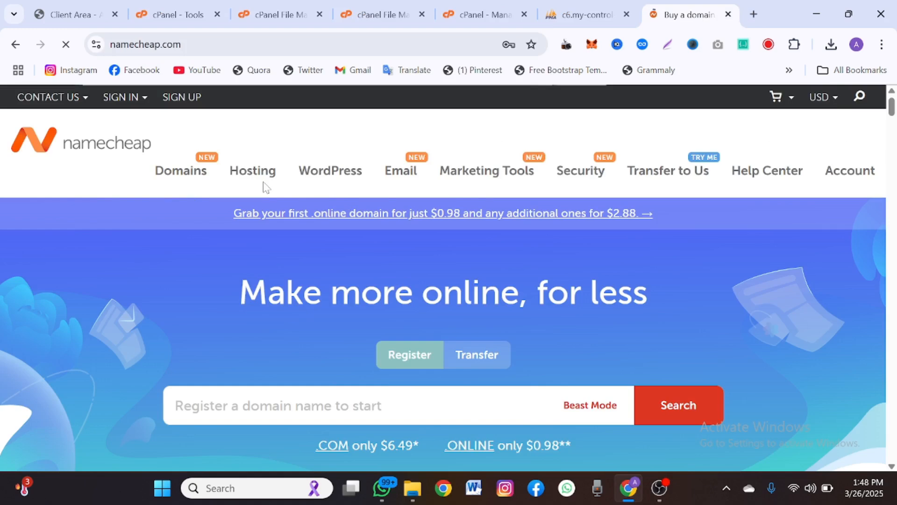
{"action": "mouse_move", "coordinate": [254, 180]}
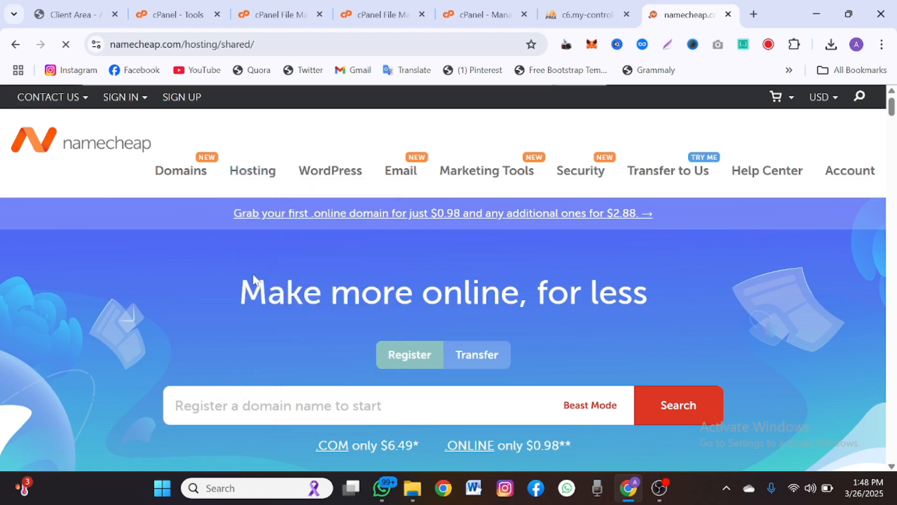
{"action": "scroll", "coordinate": [242, 318], "scroll_direction": "down", "scroll_amount": 10}
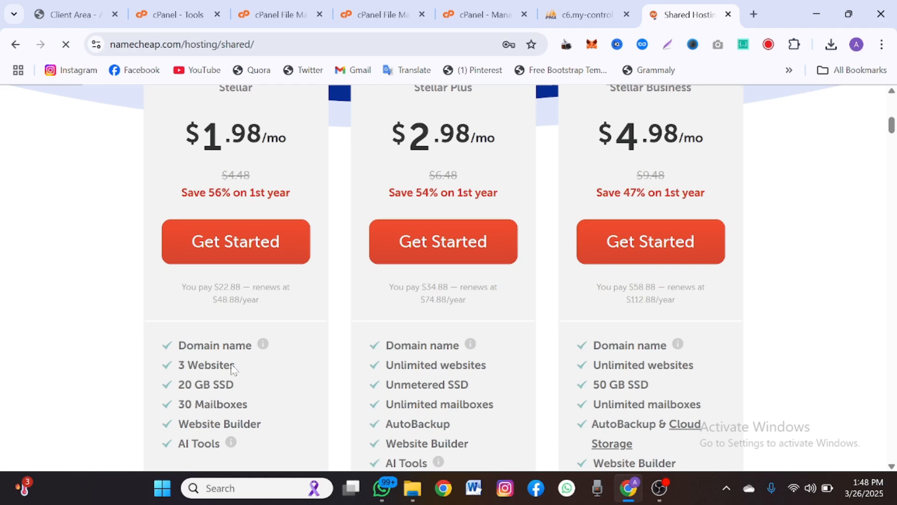
{"action": "left_click", "coordinate": [287, 12]}
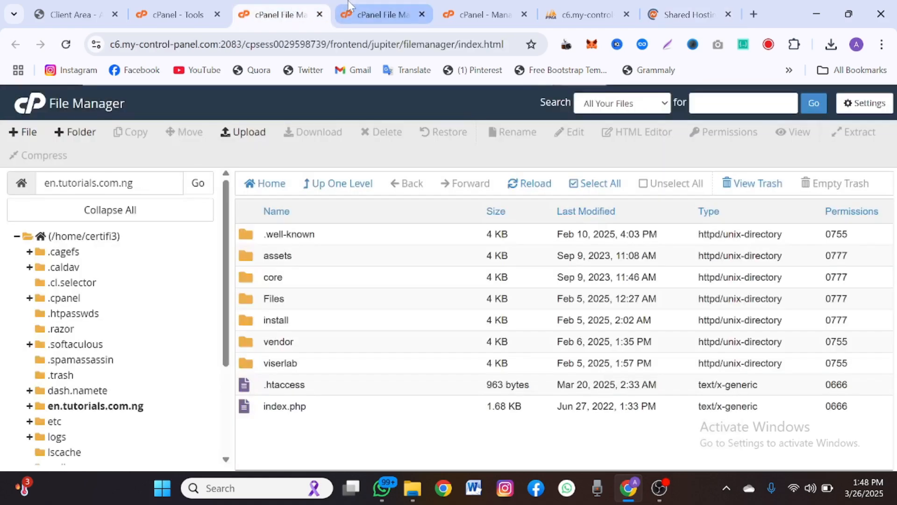
- Switch to the tutorials.com.ng File Manager view and open public_html in the folder tree
{"action": "left_click", "coordinate": [348, 6]}
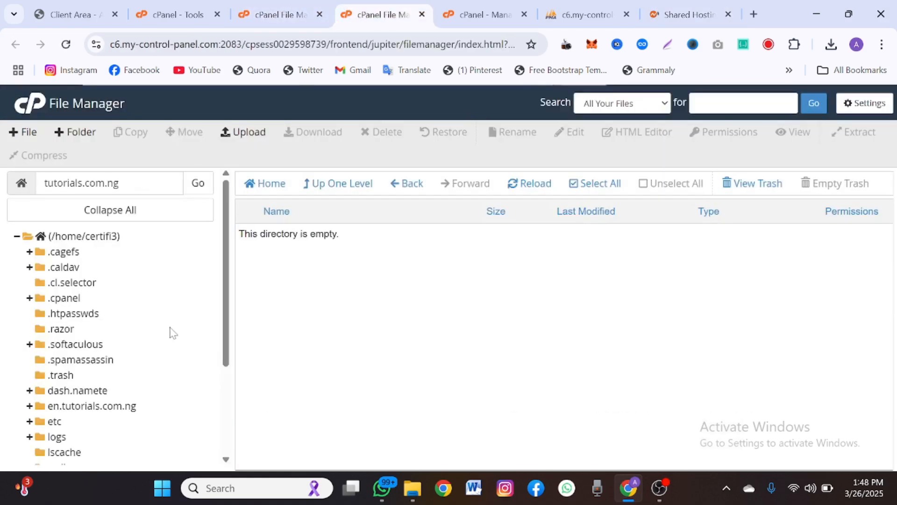
{"action": "scroll", "coordinate": [169, 334], "scroll_direction": "down", "scroll_amount": 3}
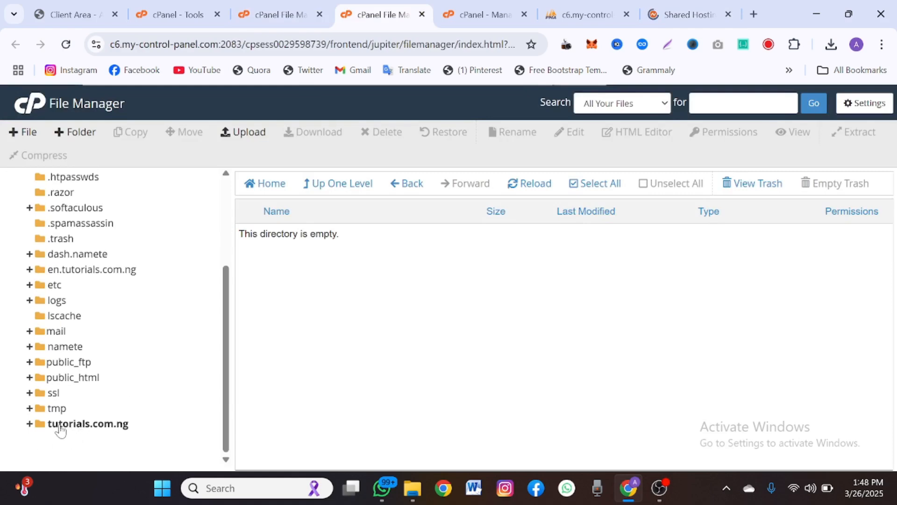
{"action": "left_click", "coordinate": [80, 380]}
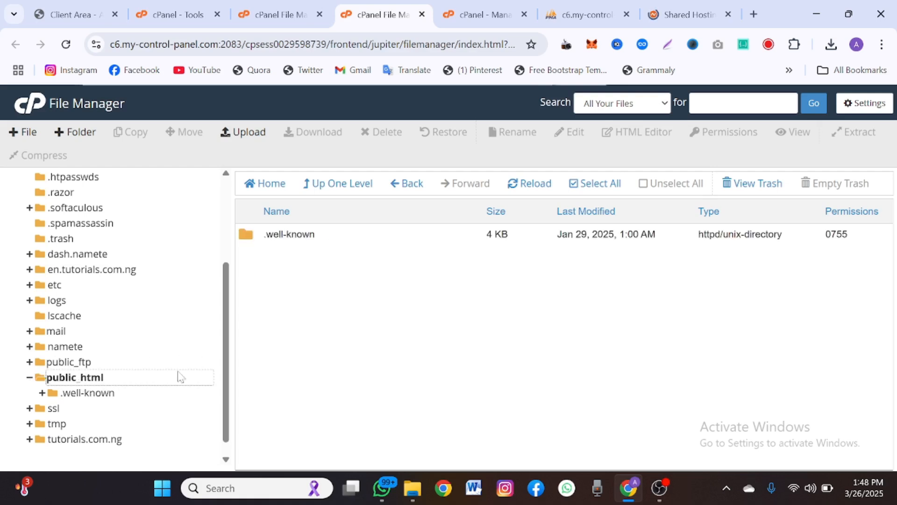
{"action": "left_click", "coordinate": [28, 377]}
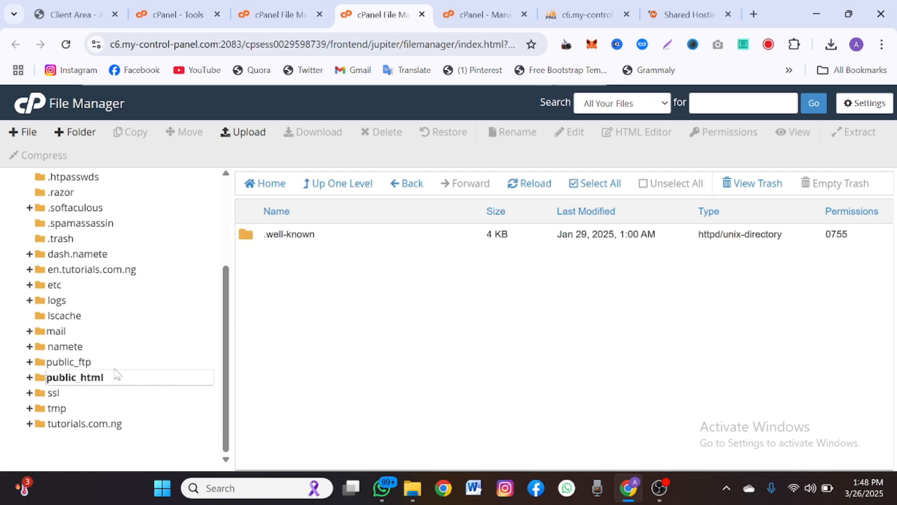
{"action": "left_click", "coordinate": [96, 382]}
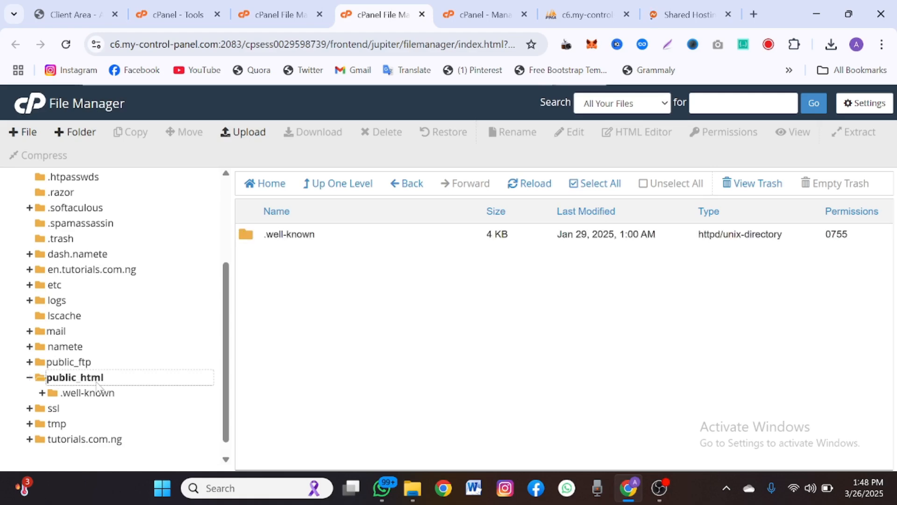
{"action": "left_click", "coordinate": [29, 378]}
- Permanently delete the .well-known folder from public_html, skipping the trash
{"action": "left_click", "coordinate": [351, 238]}
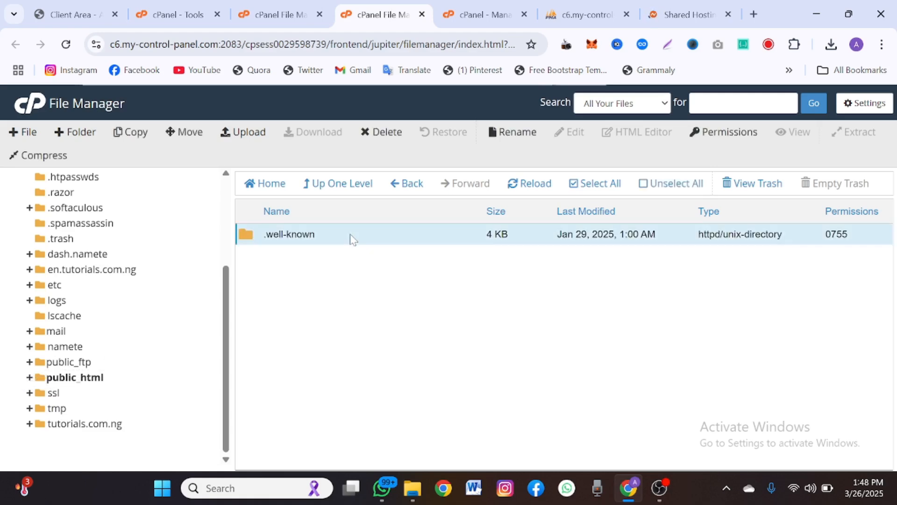
{"action": "right_click", "coordinate": [351, 237]}
{"action": "left_click", "coordinate": [391, 327]}
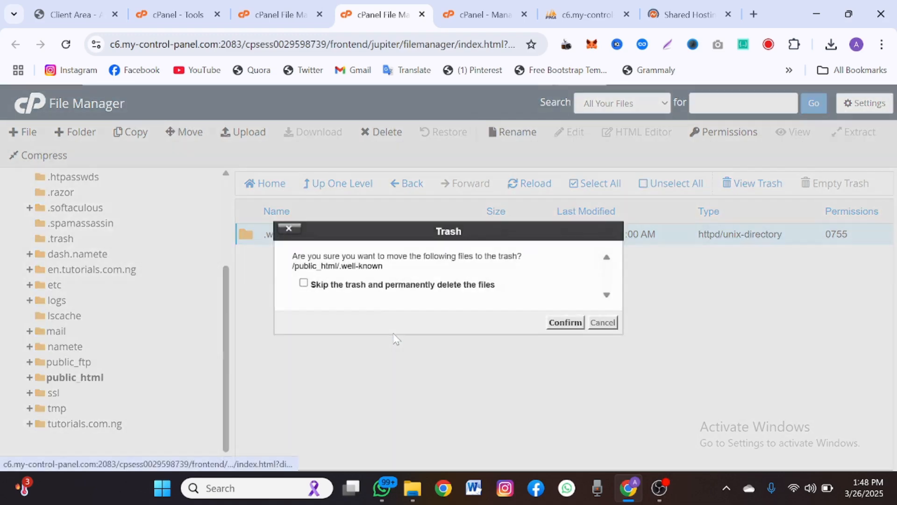
{"action": "left_click", "coordinate": [356, 285]}
{"action": "left_click", "coordinate": [564, 322]}
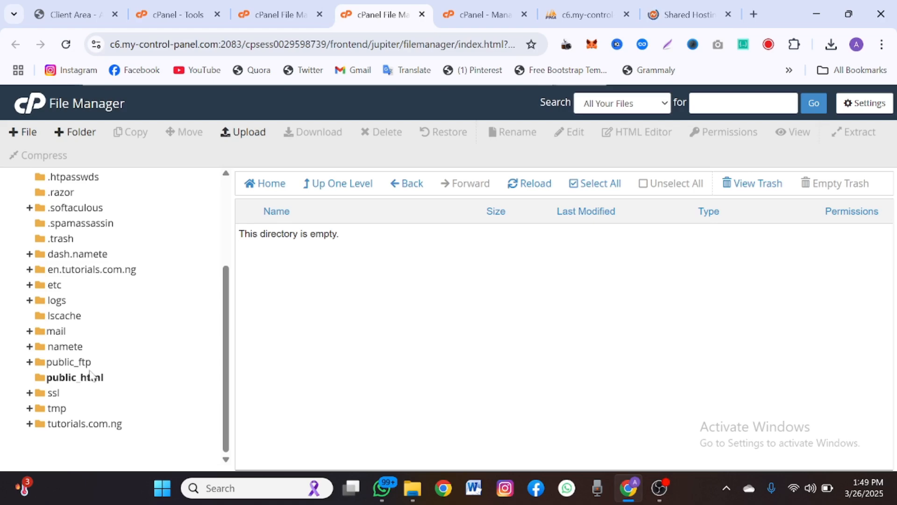
- Select all in public_html, open its File Upload page, then open the tutorials.com.ng folder
{"action": "left_click", "coordinate": [178, 10]}
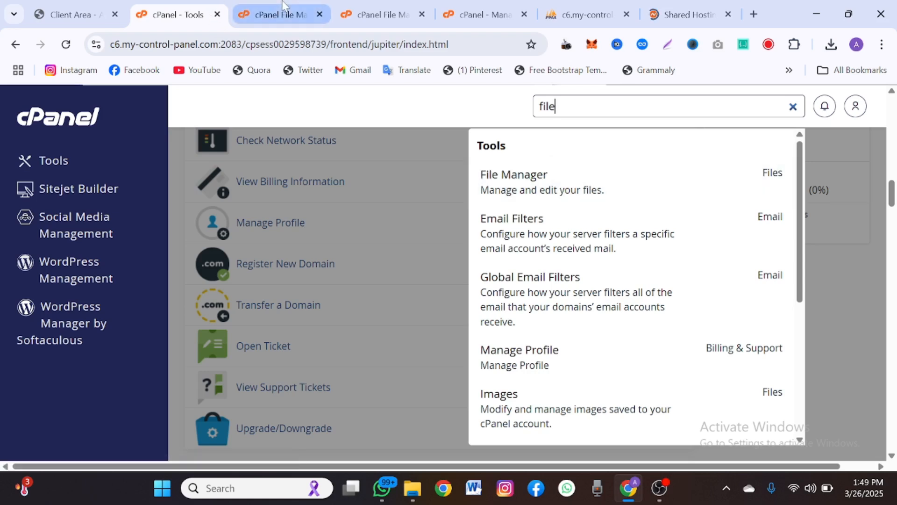
{"action": "left_click", "coordinate": [352, 6]}
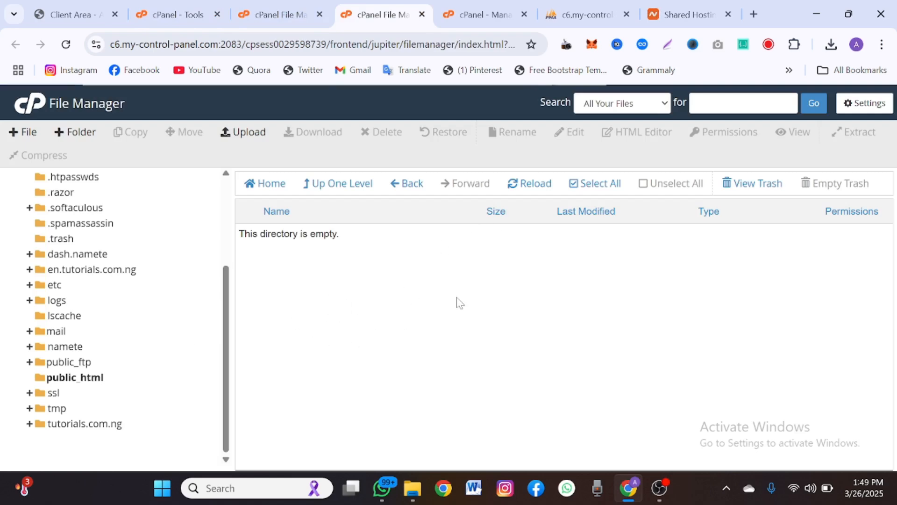
{"action": "left_click", "coordinate": [582, 183]}
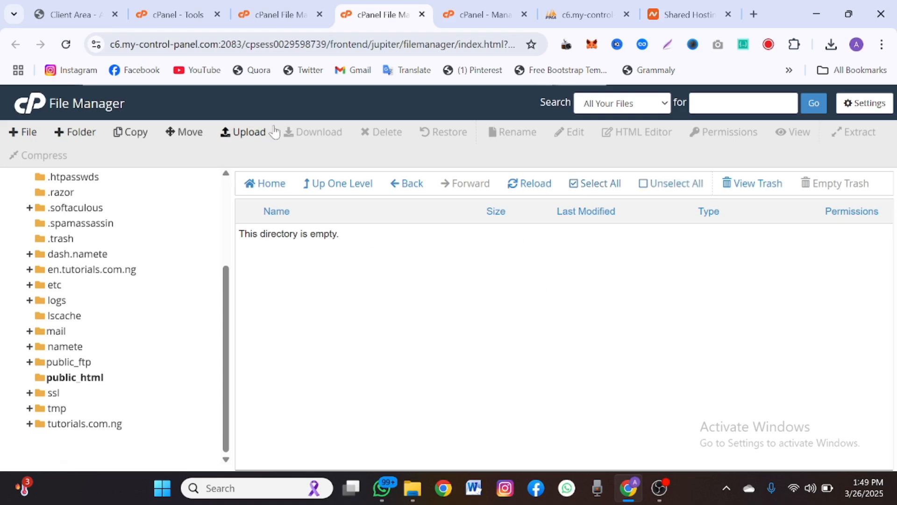
{"action": "left_click", "coordinate": [248, 133]}
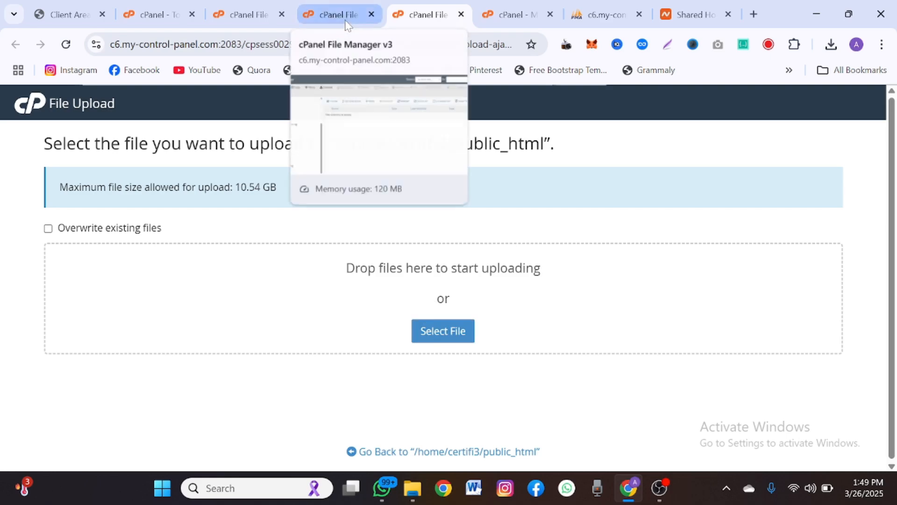
{"action": "left_click", "coordinate": [312, 6]}
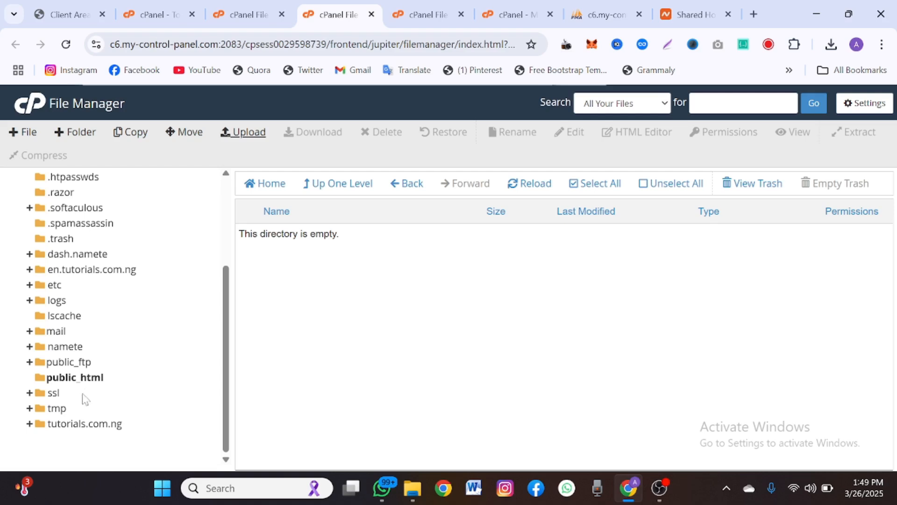
{"action": "left_click", "coordinate": [88, 424]}
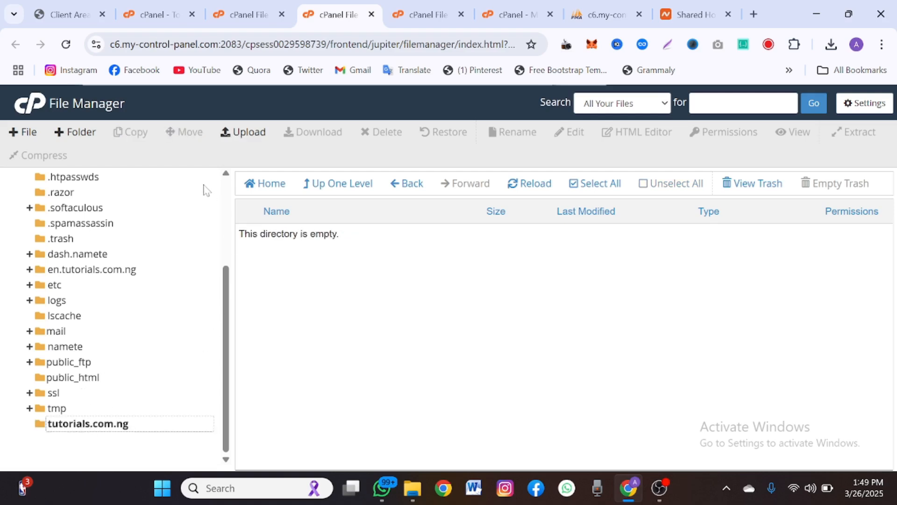
- Drop the 68.64 MB ViserMart zip onto the tutorials.com.ng upload page and let it reach 100%
{"action": "left_click", "coordinate": [236, 139]}
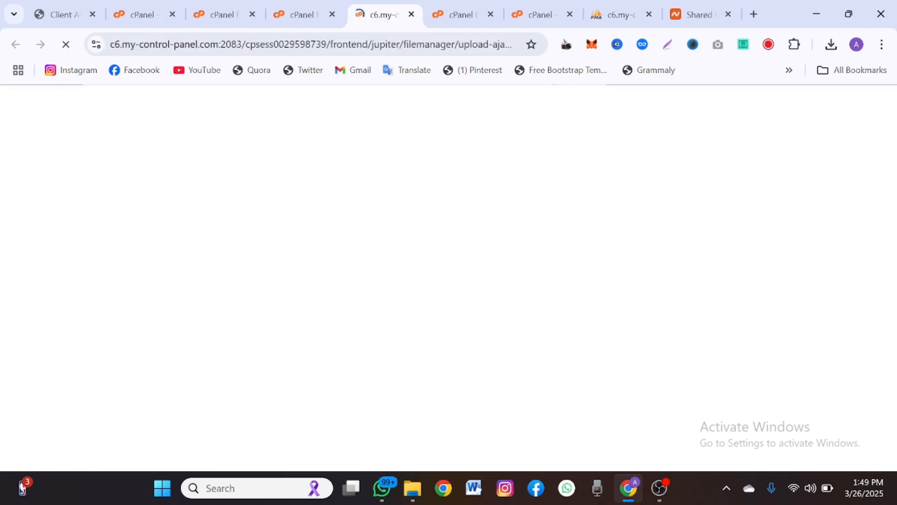
{"action": "left_click", "coordinate": [490, 15]}
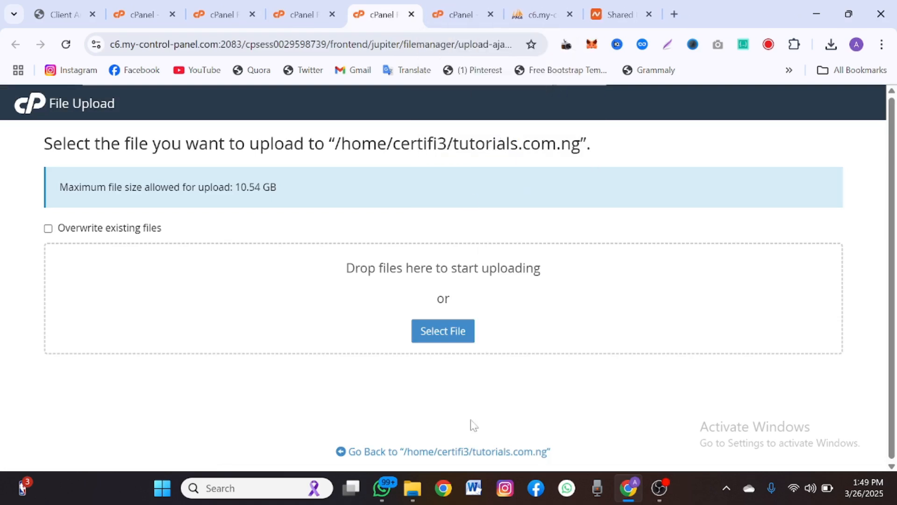
{"action": "mouse_move", "coordinate": [418, 490]}
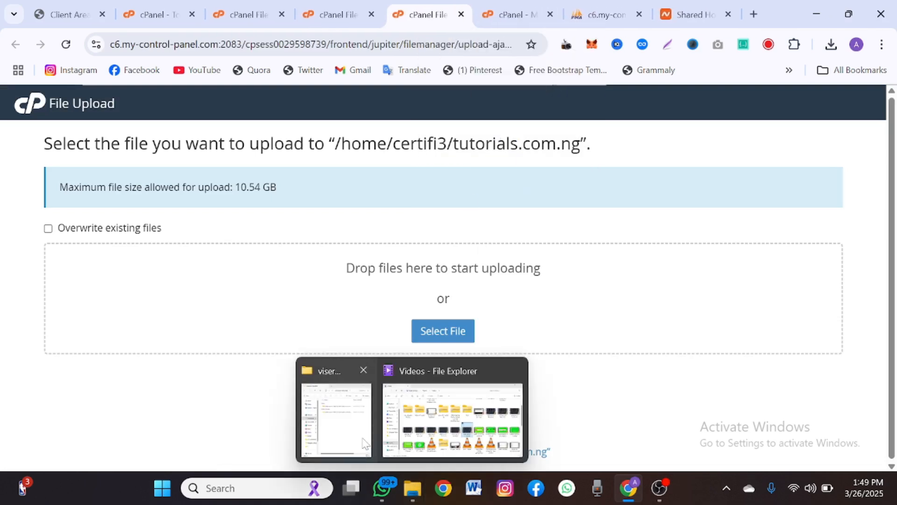
{"action": "left_click", "coordinate": [337, 411]}
{"action": "left_click_drag", "start_coordinate": [265, 149], "coordinate": [508, 304]}
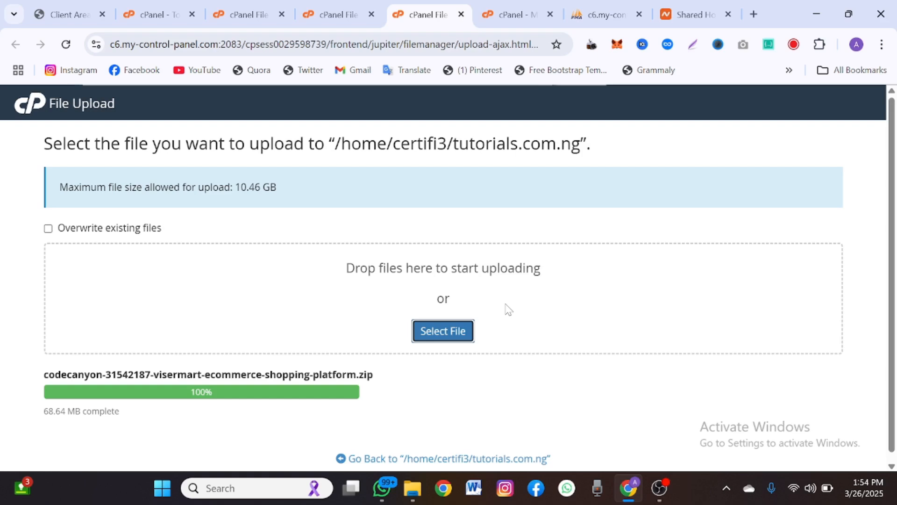
- Extract codecanyon-31542187-visermart-ecommerce-shopping-platform.zip within tutorials.com.ng and close the results
{"action": "left_click", "coordinate": [469, 459]}
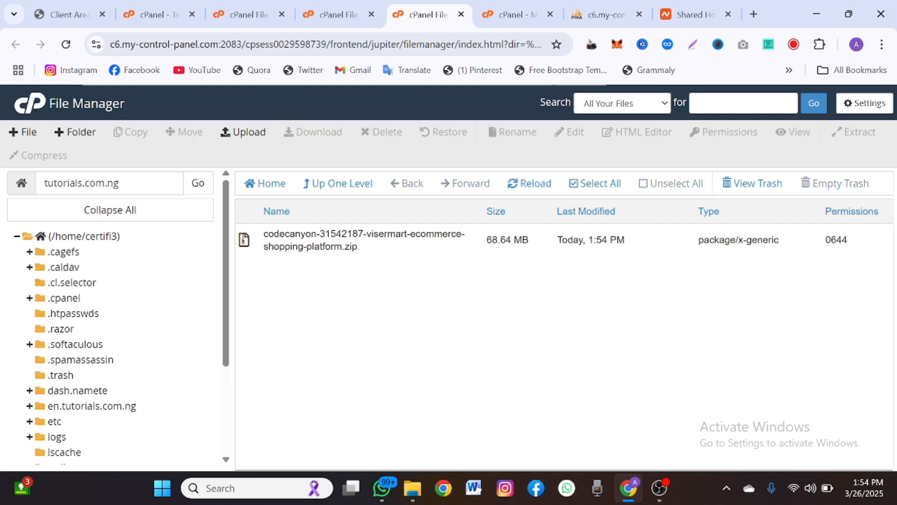
{"action": "right_click", "coordinate": [406, 249]}
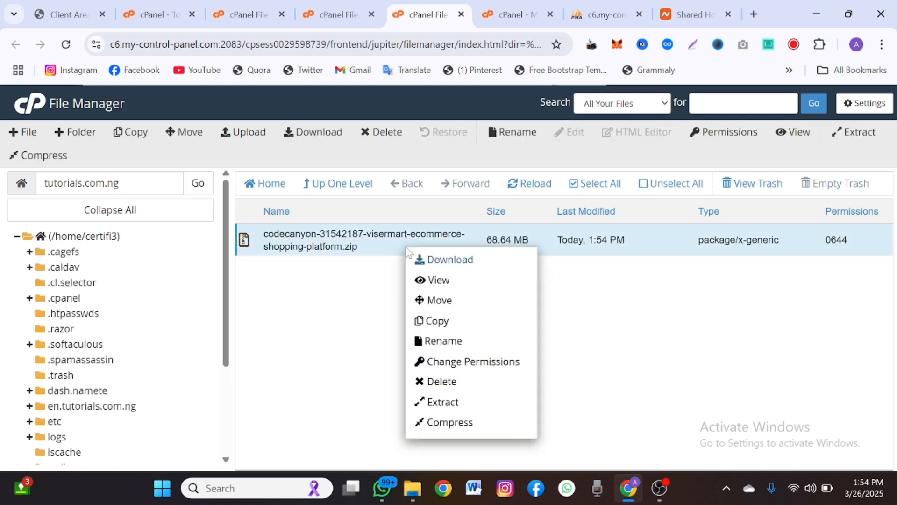
{"action": "left_click", "coordinate": [446, 403]}
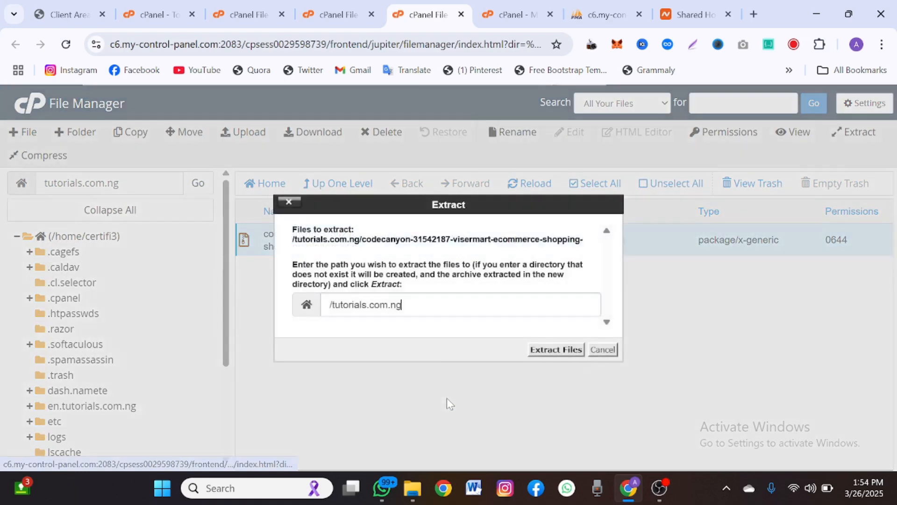
{"action": "left_click", "coordinate": [546, 350]}
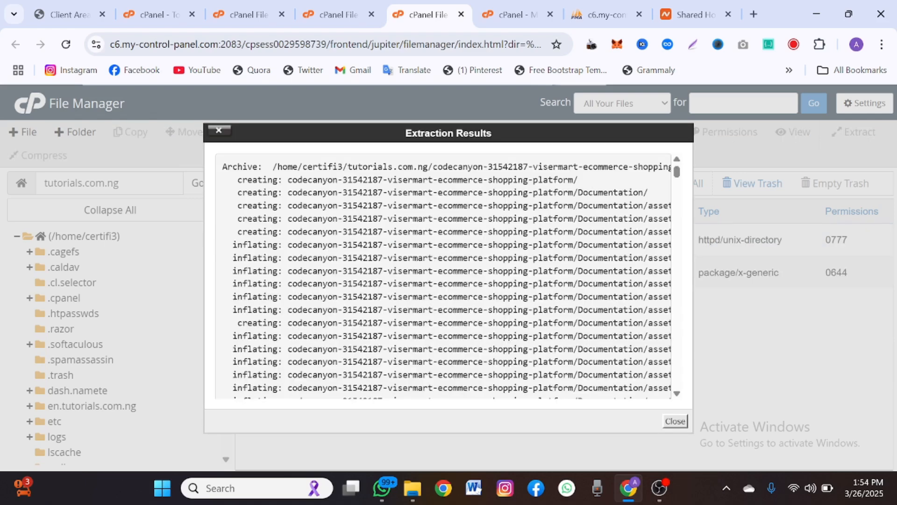
{"action": "left_click", "coordinate": [678, 421]}
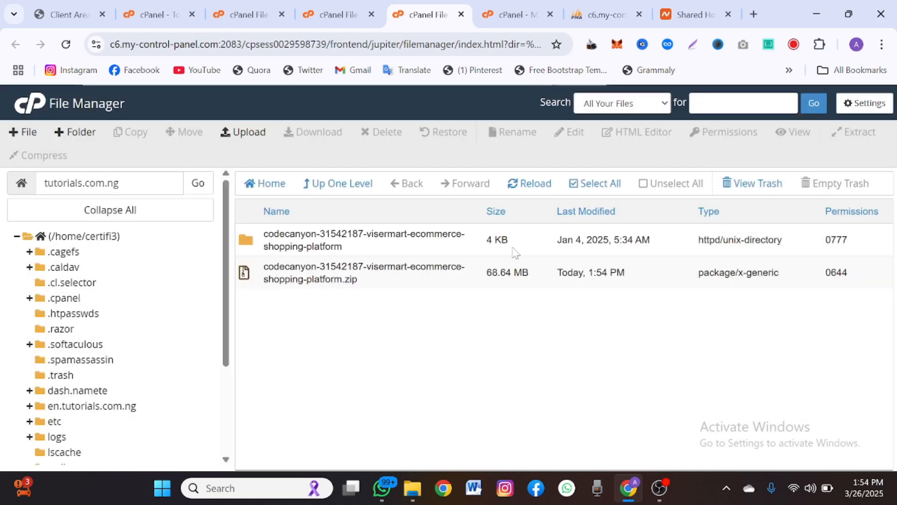
- Open the extracted codecanyon folder and select its Files folder
{"action": "left_click", "coordinate": [479, 242]}
{"action": "double_click", "coordinate": [479, 242]}
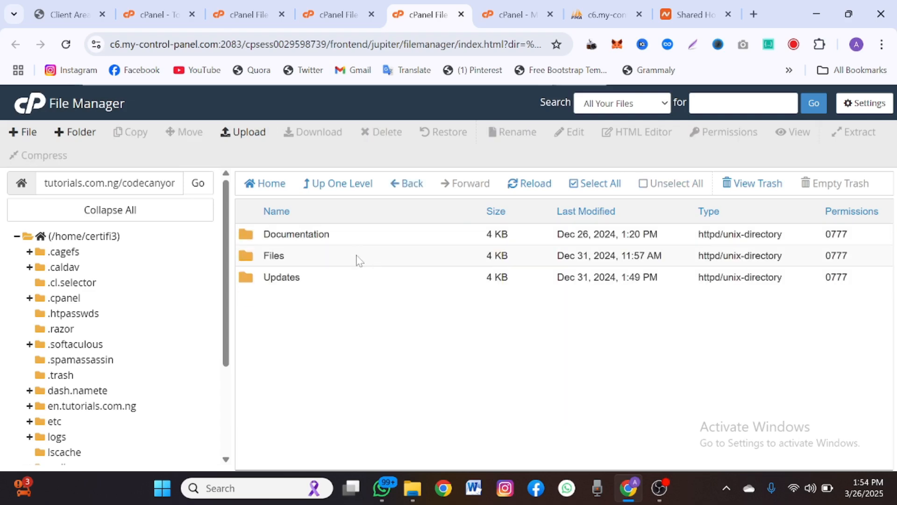
{"action": "left_click", "coordinate": [358, 259]}
- Move the Files folder to /tutorials.com.ng/
{"action": "right_click", "coordinate": [357, 257]}
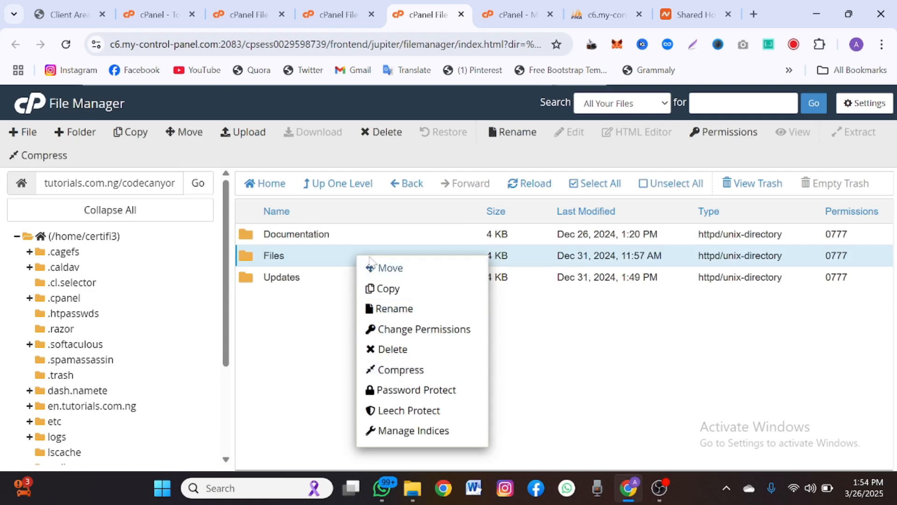
{"action": "left_click", "coordinate": [374, 267]}
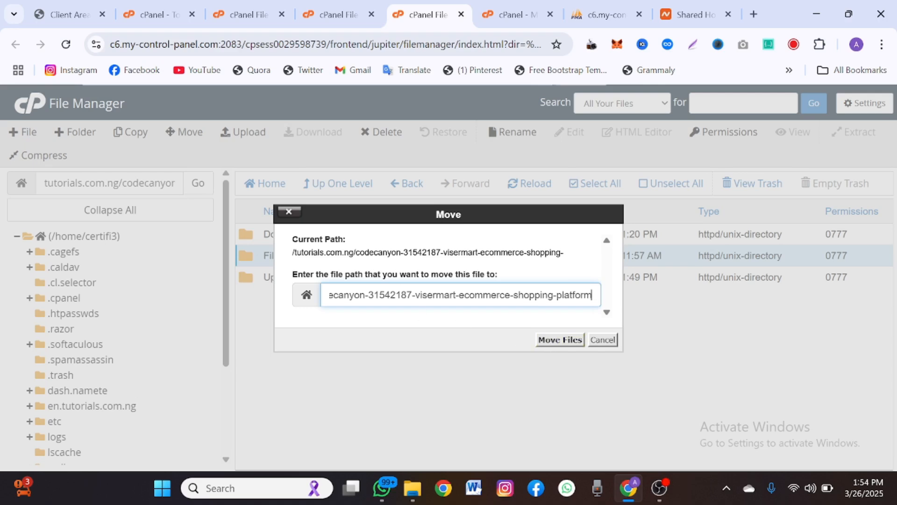
{"action": "key", "text": "ctrl+a"}
{"action": "type", "text": "/tutorials.com.ng/code"}
{"action": "key", "text": "BackSpace"}
{"action": "key", "text": "BackSpace"}
{"action": "key", "text": "BackSpace"}
{"action": "key", "text": "BackSpace"}
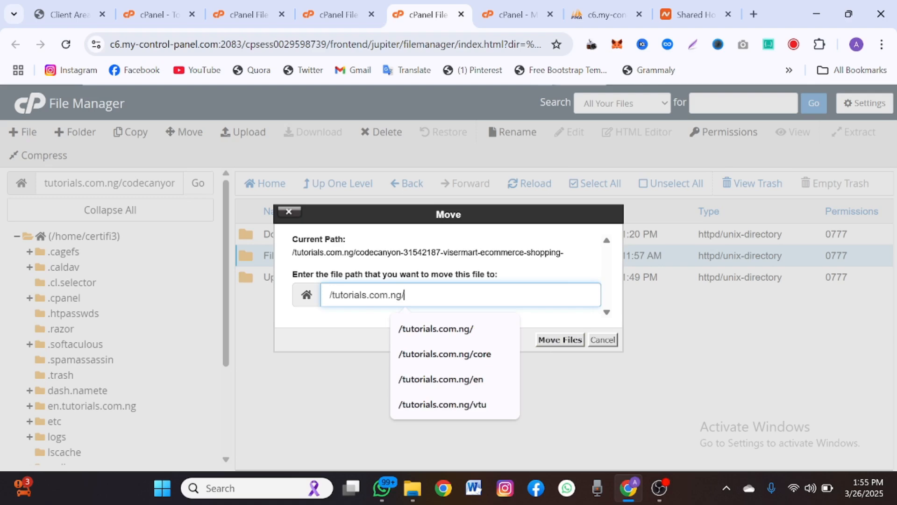
{"action": "key", "text": "shift+Left"}
{"action": "key", "text": "shift+Left"}
{"action": "key", "text": "shift+Left"}
{"action": "key", "text": "shift+Left"}
{"action": "key", "text": "shift+Left"}
{"action": "key", "text": "shift+Left"}
{"action": "key", "text": "shift+Left"}
{"action": "key", "text": "shift+Left"}
{"action": "key", "text": "shift+Left"}
{"action": "key", "text": "shift+Left"}
{"action": "key", "text": "shift+Left"}
{"action": "key", "text": "shift+Left"}
{"action": "key", "text": "shift+Left"}
{"action": "key", "text": "shift+Left"}
{"action": "key", "text": "shift+Left"}
{"action": "key", "text": "shift+Left"}
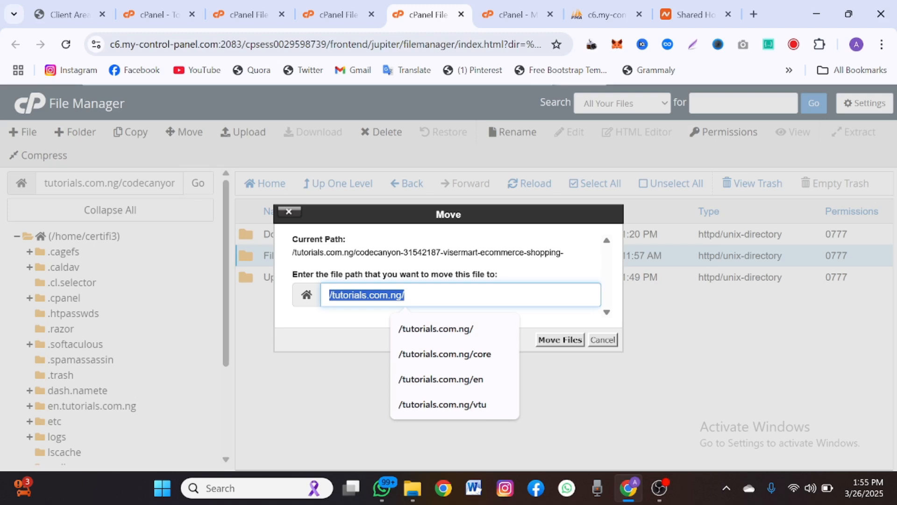
{"action": "key", "text": "BackSpace"}
{"action": "type", "text": "Public"}
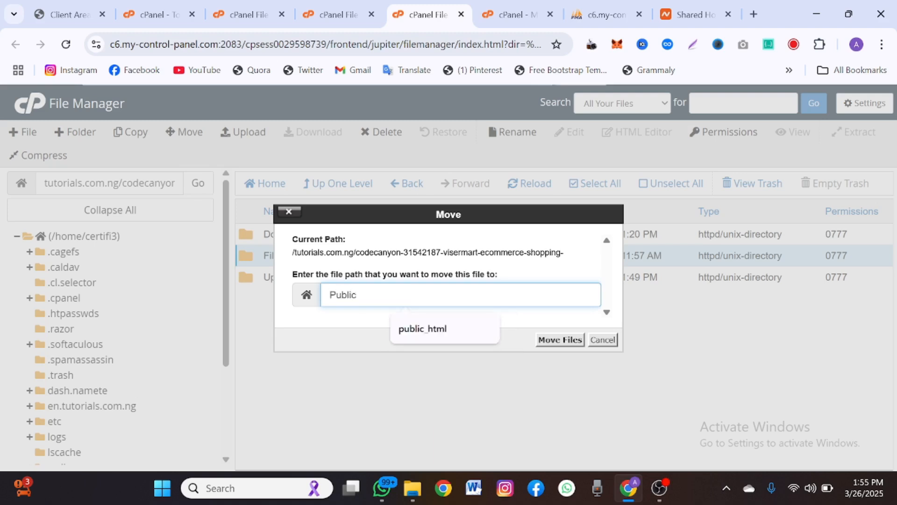
{"action": "type", "text": "_"}
{"action": "left_click", "coordinate": [442, 330]}
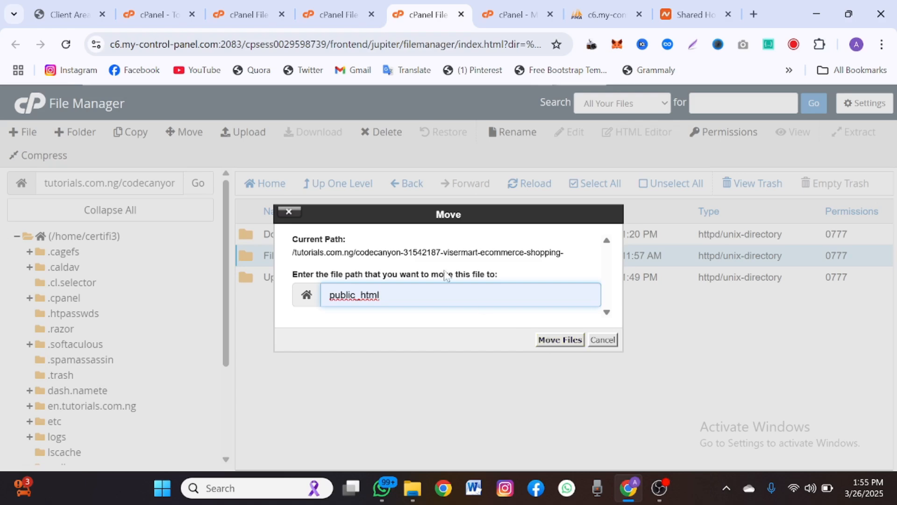
{"action": "key", "text": "ctrl+a"}
{"action": "type", "text": "/tutorials.com.ng/"}
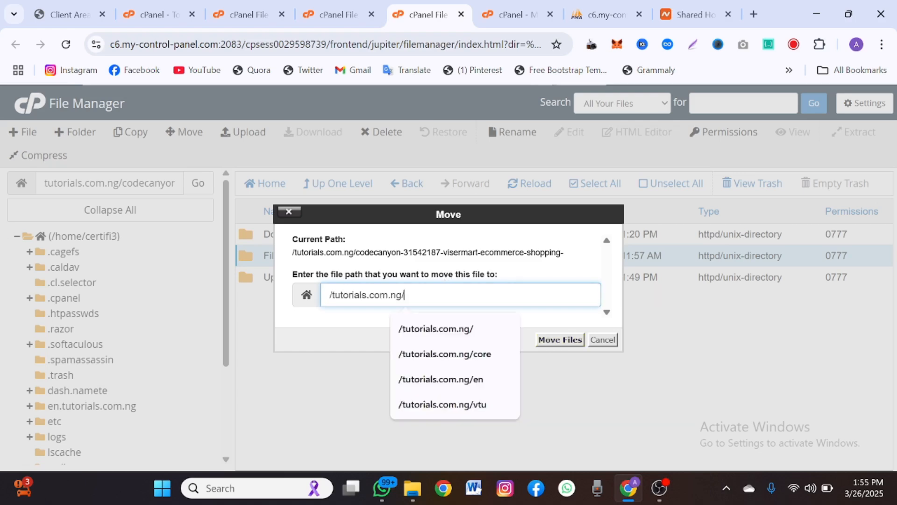
{"action": "left_click", "coordinate": [537, 340]}
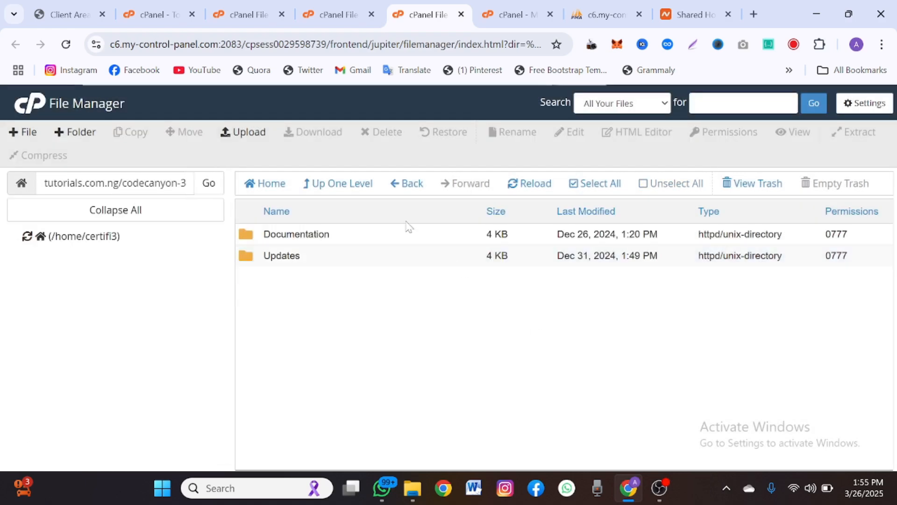
- Select everything in tutorials.com.ng/Files and move it to the tutorials.com.ng root by dropping /Files from the path
{"action": "left_click", "coordinate": [358, 187]}
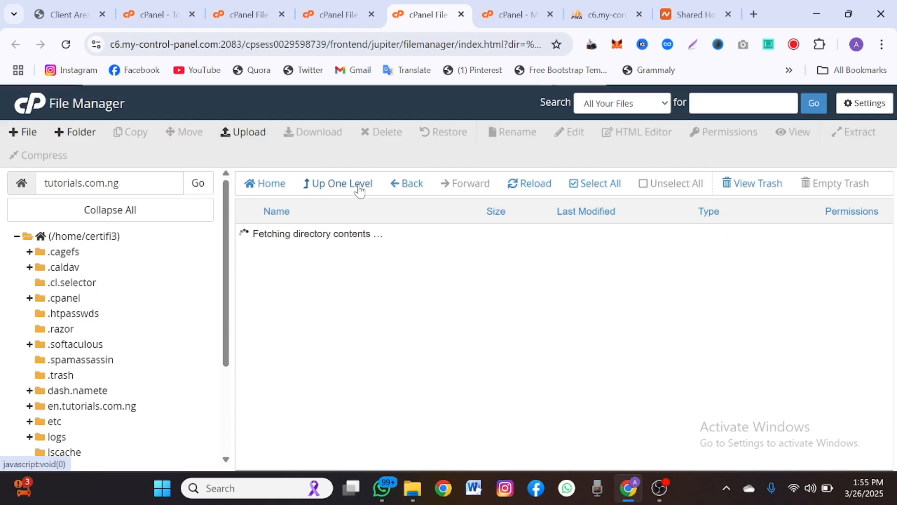
{"action": "left_click", "coordinate": [358, 187]}
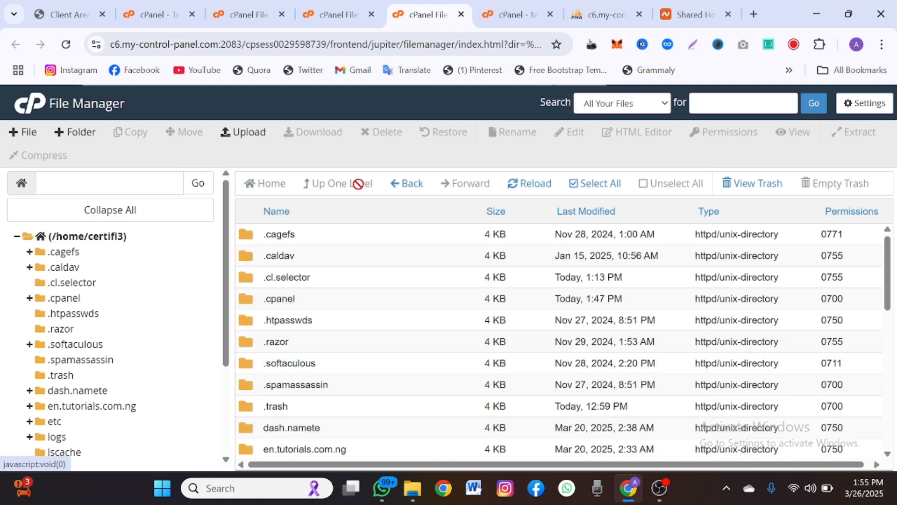
{"action": "scroll", "coordinate": [131, 416], "scroll_direction": "down", "scroll_amount": 3}
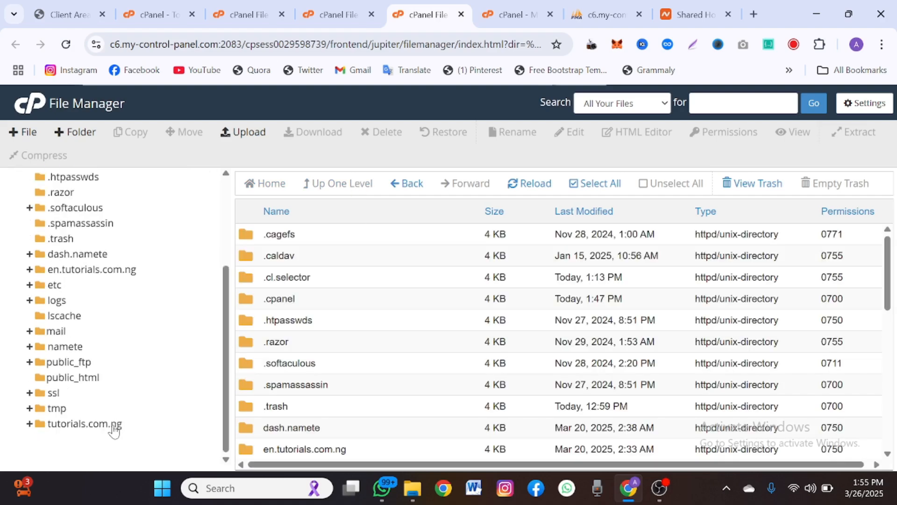
{"action": "left_click", "coordinate": [117, 422]}
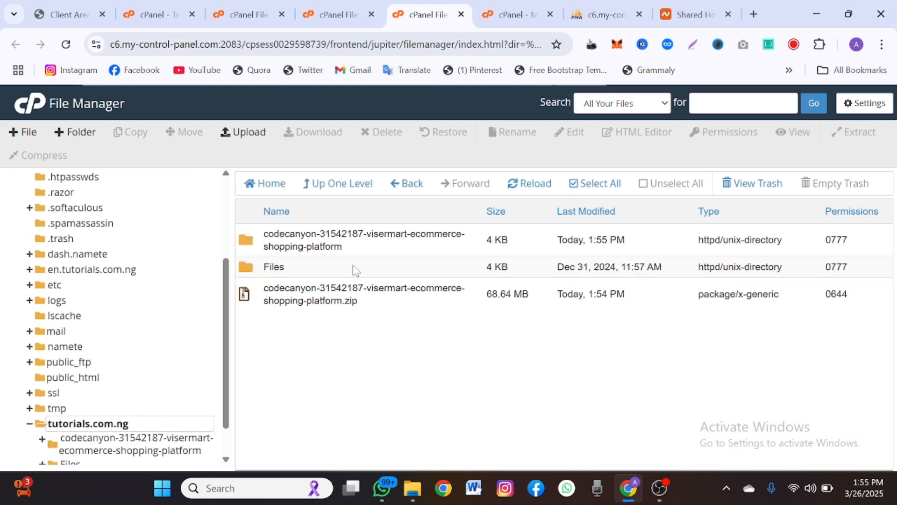
{"action": "double_click", "coordinate": [355, 267]}
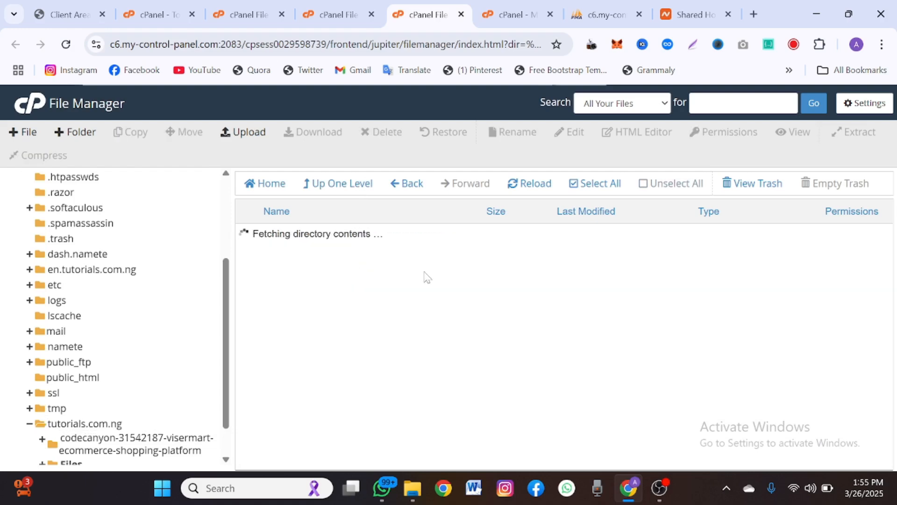
{"action": "left_click", "coordinate": [571, 181]}
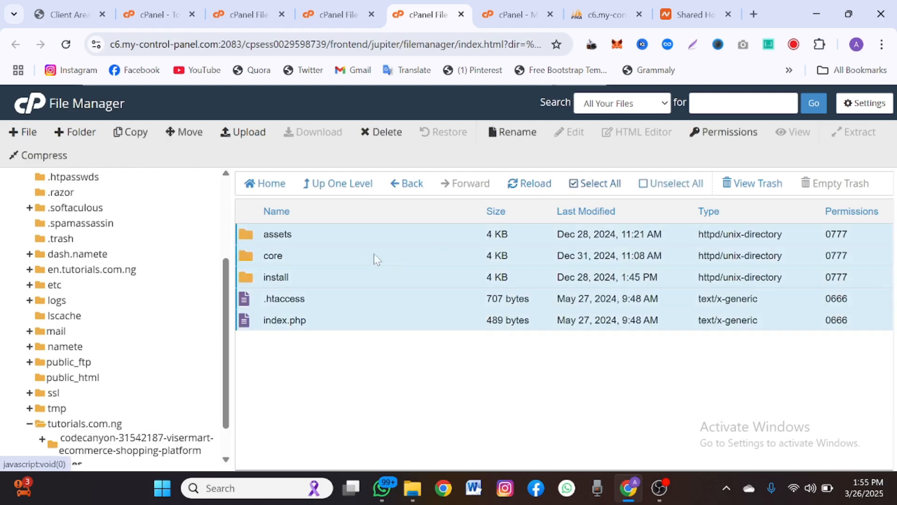
{"action": "right_click", "coordinate": [377, 274]}
{"action": "left_click", "coordinate": [388, 279]}
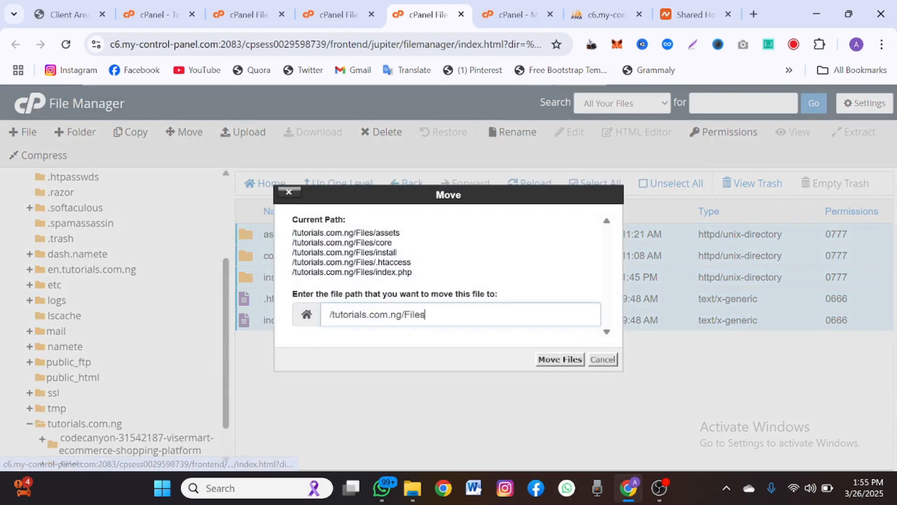
{"action": "left_click_drag", "start_coordinate": [401, 314], "coordinate": [426, 314]}
{"action": "key", "text": "BackSpace"}
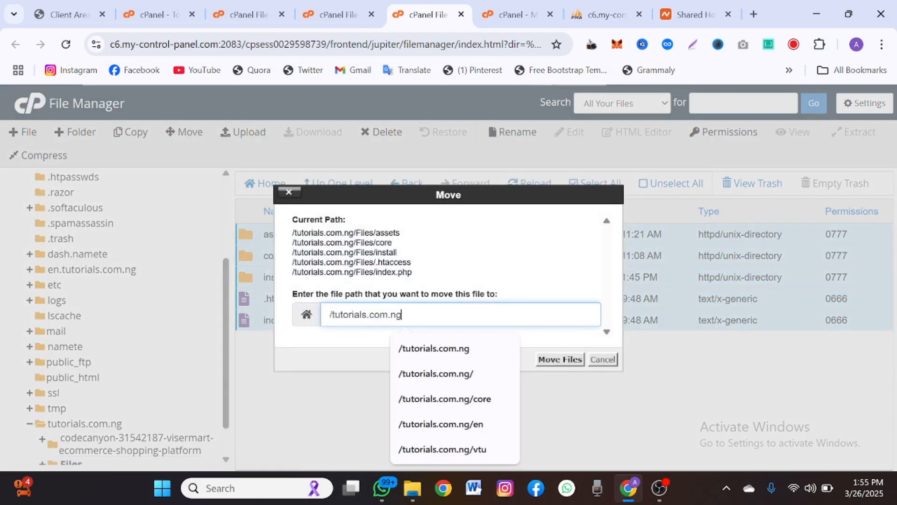
{"action": "left_click", "coordinate": [555, 359]}
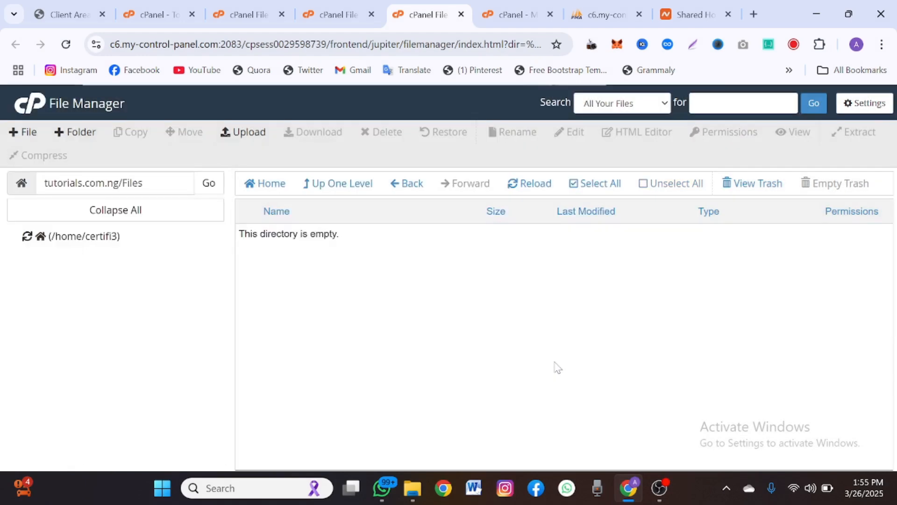
{"action": "left_click", "coordinate": [323, 183]}
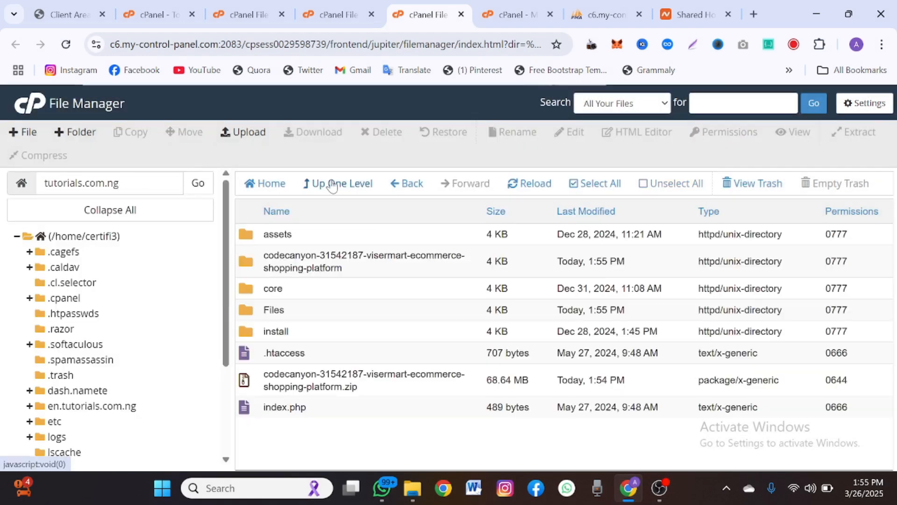
- Send the codecanyon folder to the trash and permanently delete the uploaded ViserMart zip file
{"action": "right_click", "coordinate": [431, 269]}
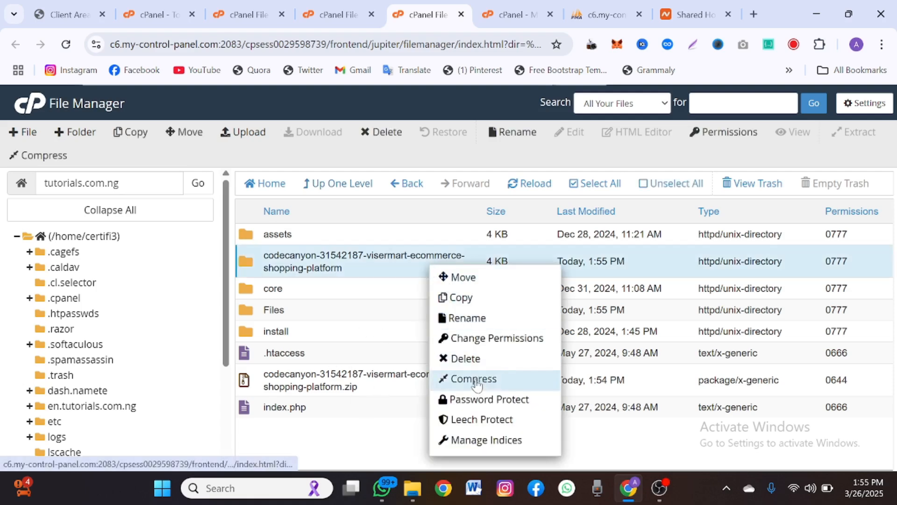
{"action": "left_click", "coordinate": [464, 358]}
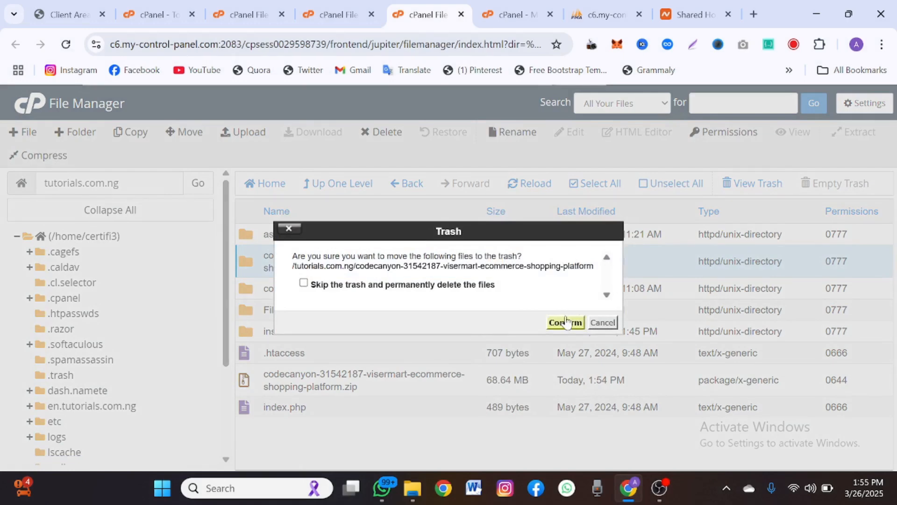
{"action": "left_click", "coordinate": [566, 321]}
{"action": "left_click", "coordinate": [440, 358]}
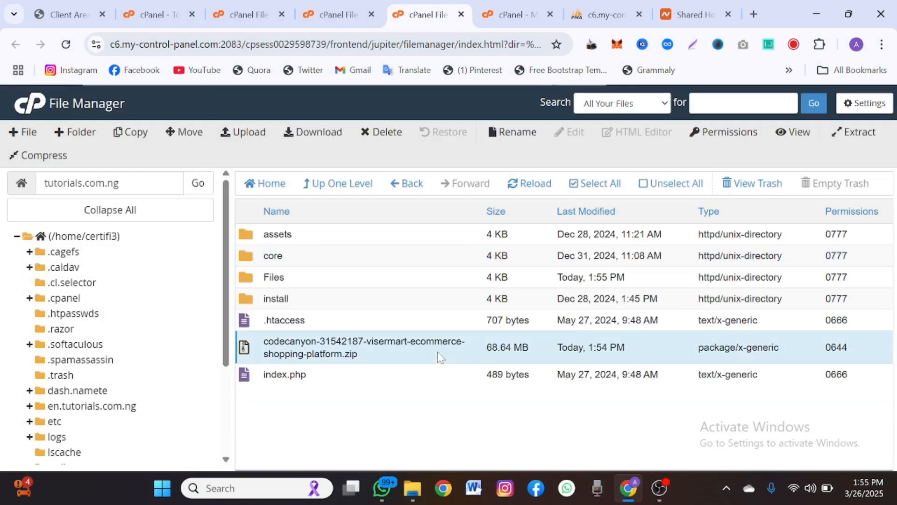
{"action": "right_click", "coordinate": [440, 358]}
{"action": "left_click", "coordinate": [473, 407]}
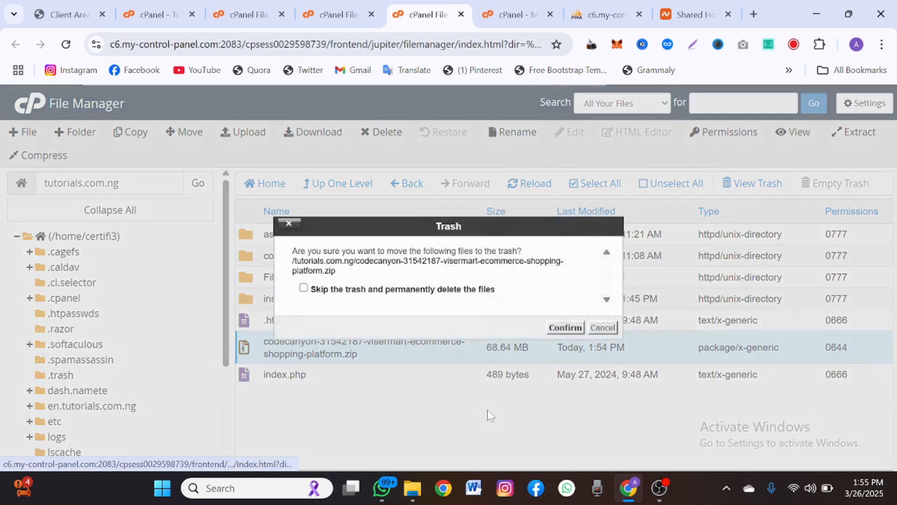
{"action": "left_click", "coordinate": [443, 293]}
{"action": "left_click", "coordinate": [565, 327]}
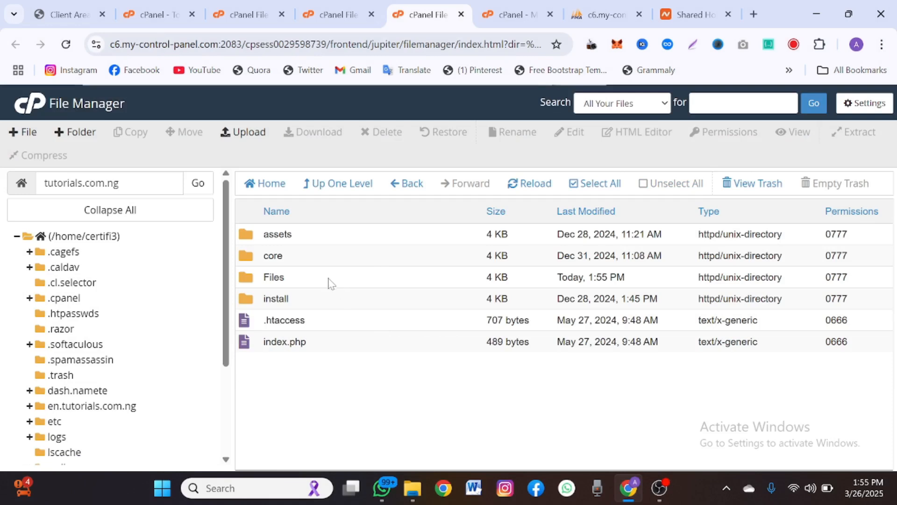
- Permanently delete the empty Files folder, skipping the trash
{"action": "right_click", "coordinate": [330, 280]}
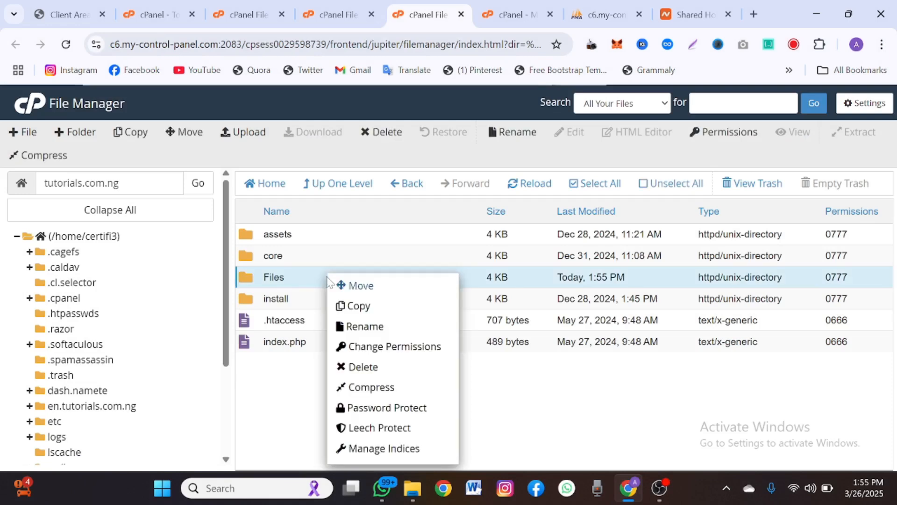
{"action": "left_click", "coordinate": [357, 366]}
{"action": "left_click", "coordinate": [388, 290]}
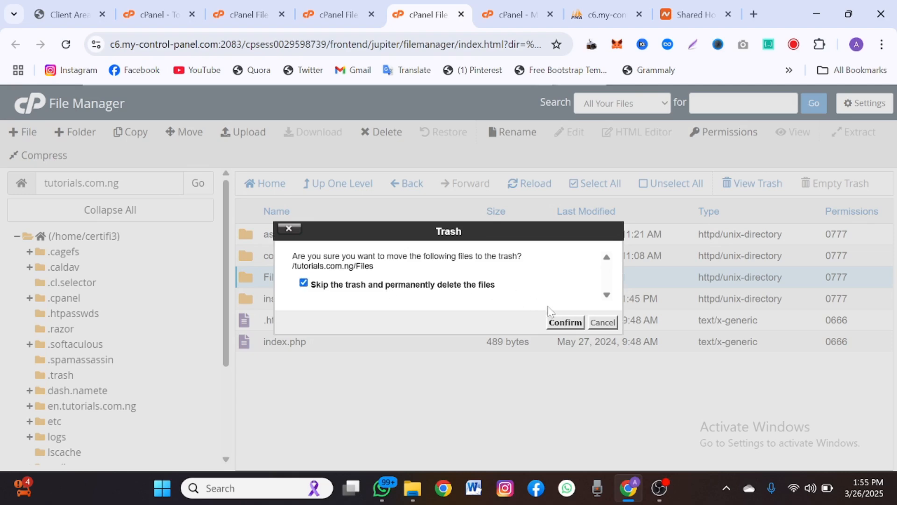
{"action": "left_click", "coordinate": [565, 322]}
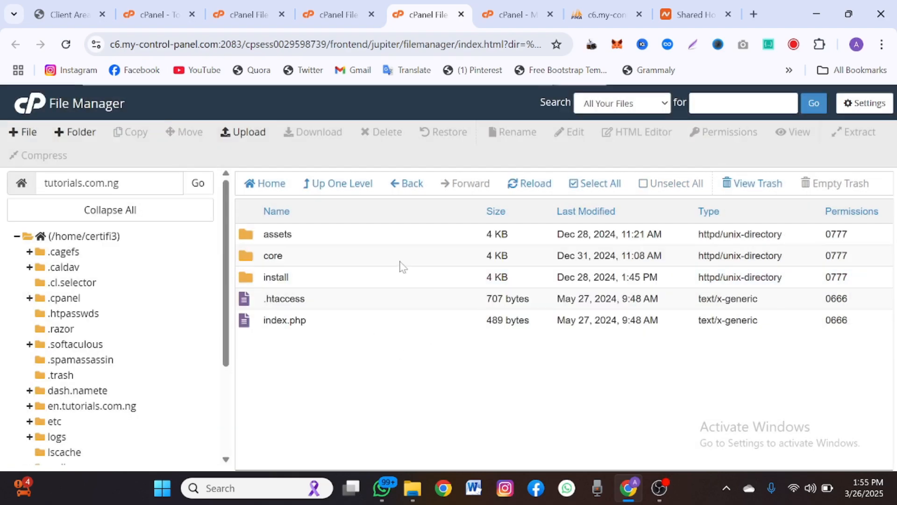
{"action": "left_click_drag", "start_coordinate": [132, 183], "coordinate": [18, 183]}
{"action": "key", "text": "ctrl+c"}
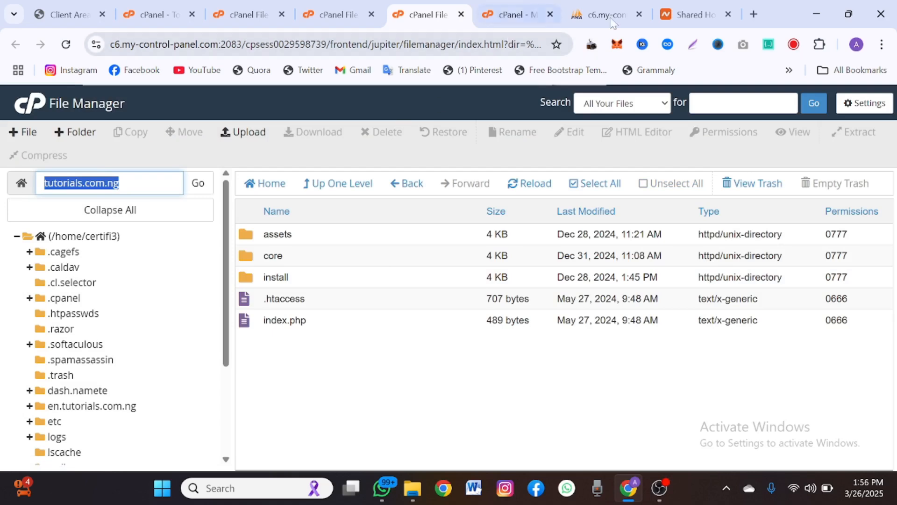
- Open tutorials.com.ng/install in a new browser tab
{"action": "left_click", "coordinate": [754, 13]}
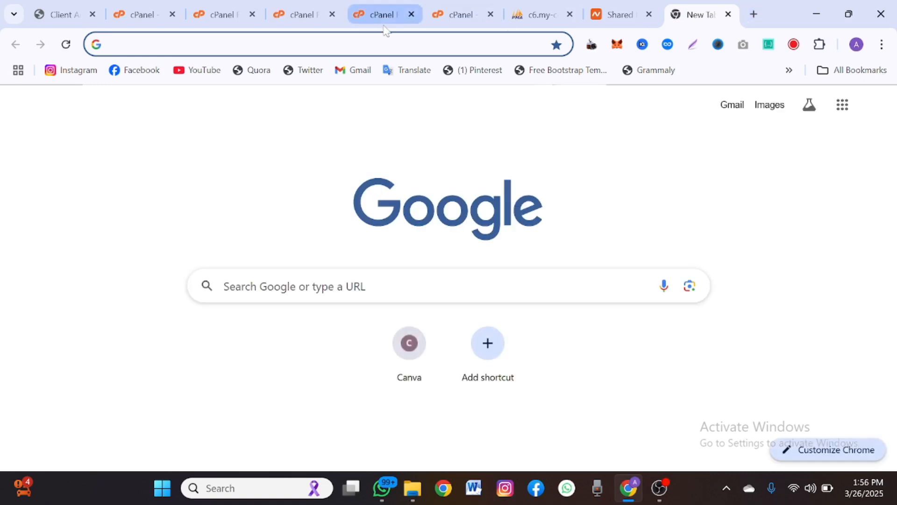
{"action": "key", "text": "ctrl+v"}
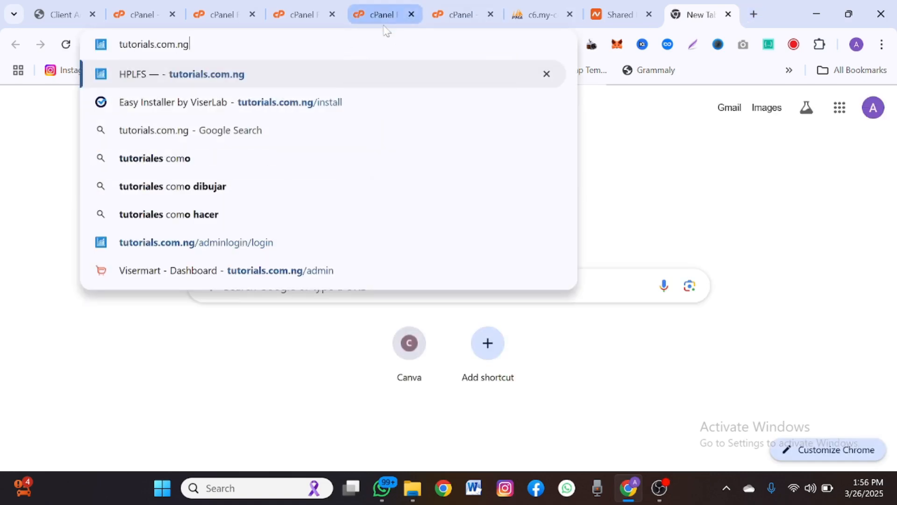
{"action": "type", "text": "/"}
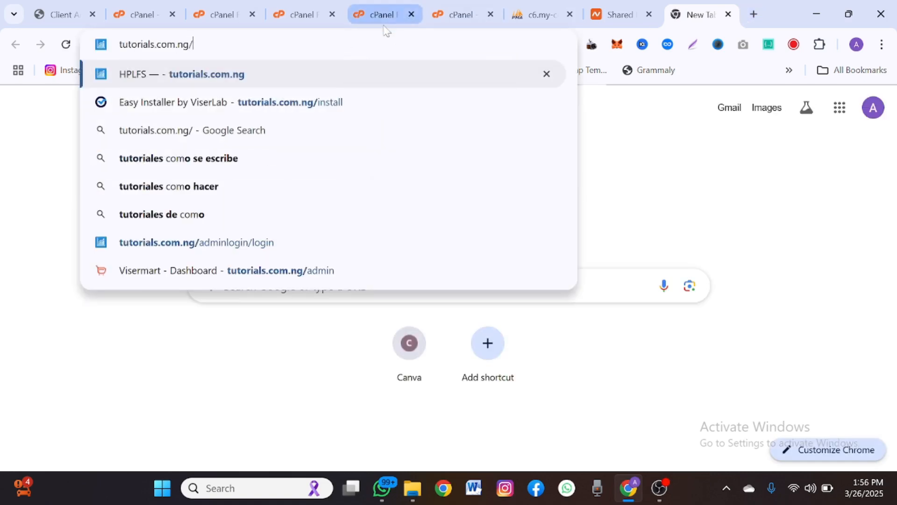
{"action": "type", "text": "install"}
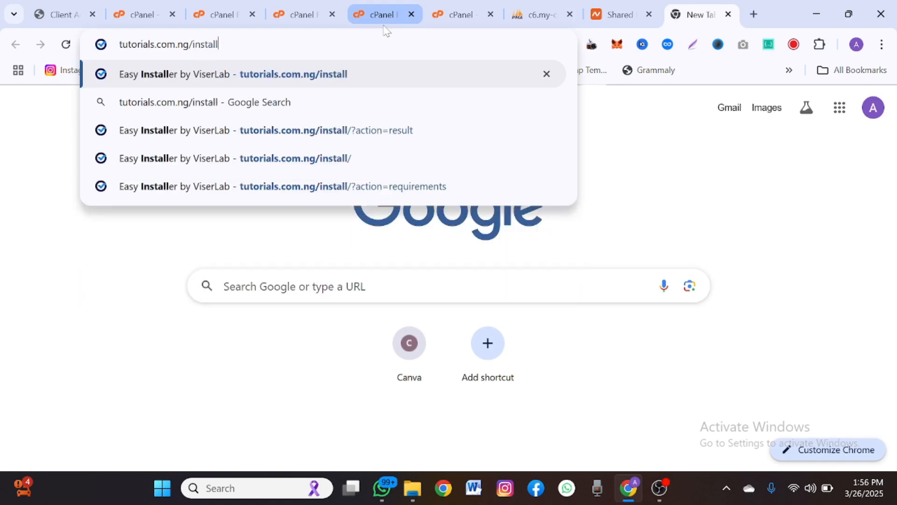
{"action": "key", "text": "Return"}
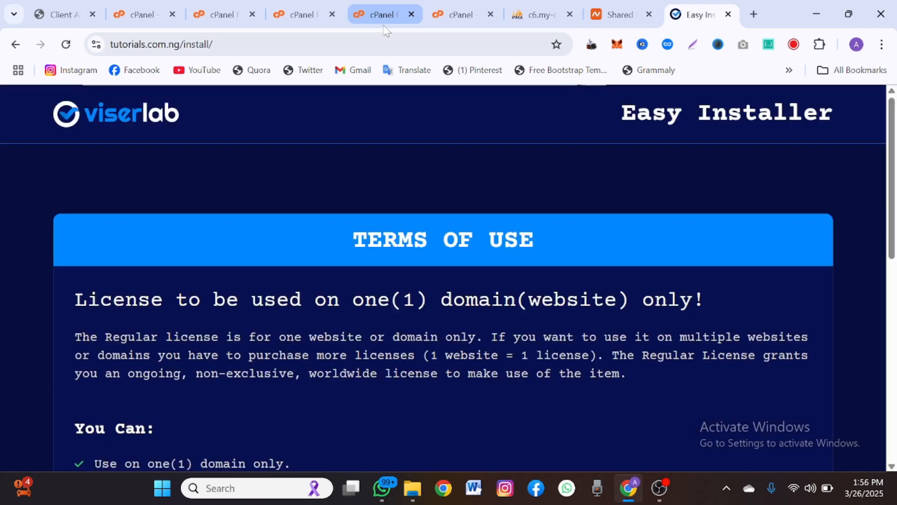
- Accept the installer's terms with 'I AGREE, NEXT STEP' to reach Requirements Check Passed
{"action": "scroll", "coordinate": [364, 243], "scroll_direction": "down", "scroll_amount": 2}
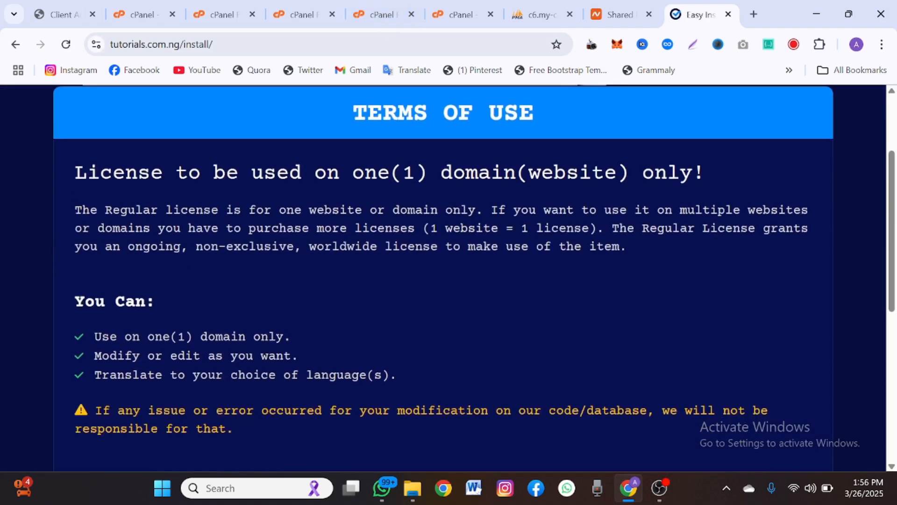
{"action": "scroll", "coordinate": [362, 243], "scroll_direction": "down", "scroll_amount": 6}
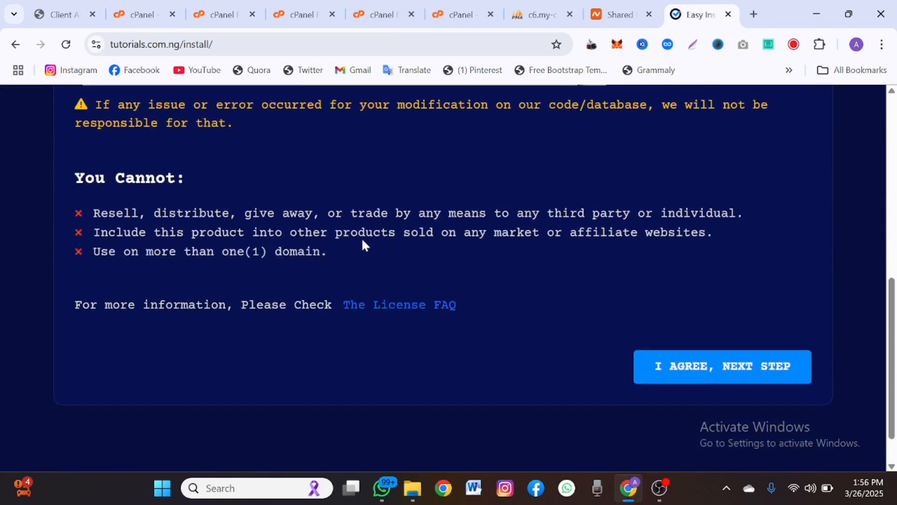
{"action": "left_click", "coordinate": [691, 369]}
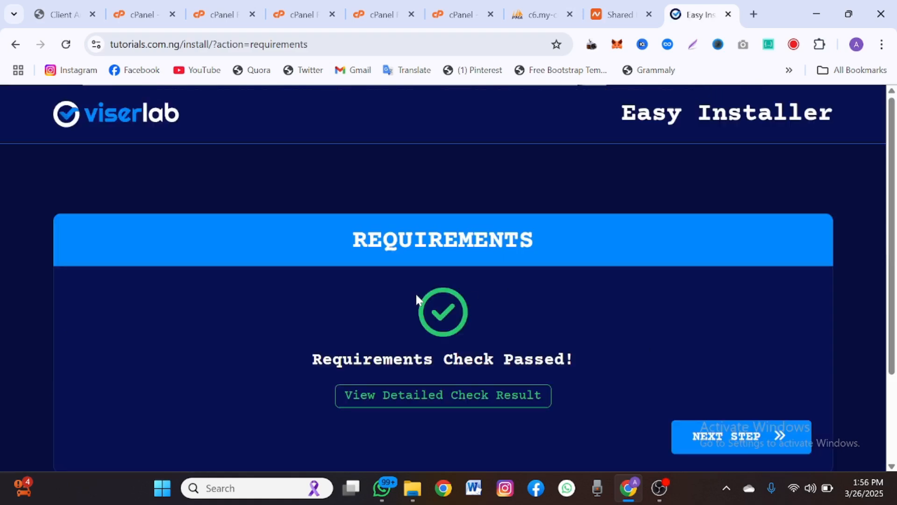
{"action": "left_click_drag", "start_coordinate": [313, 360], "coordinate": [382, 359]}
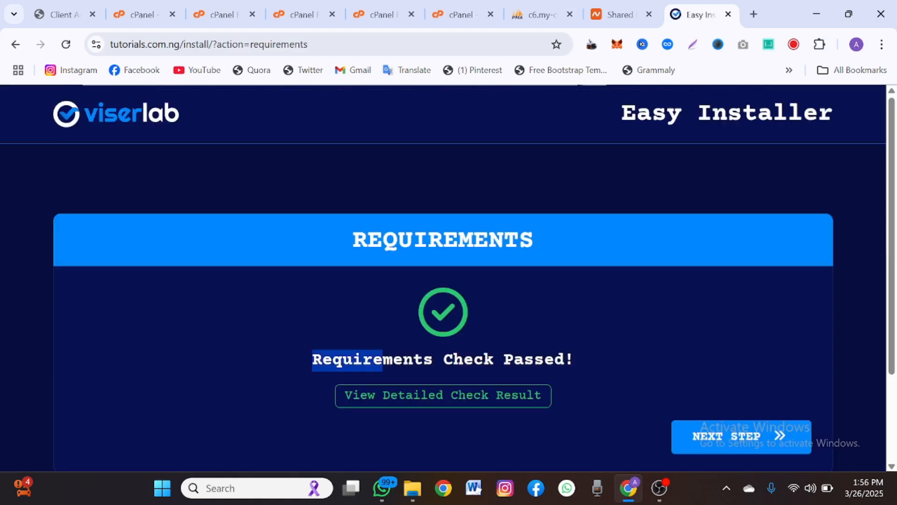
{"action": "left_click", "coordinate": [486, 340]}
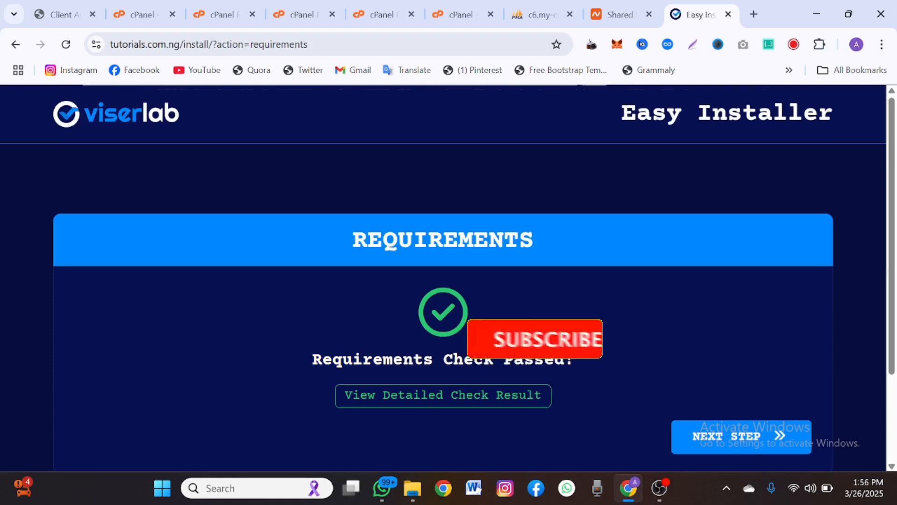
{"action": "left_click", "coordinate": [149, 3]}
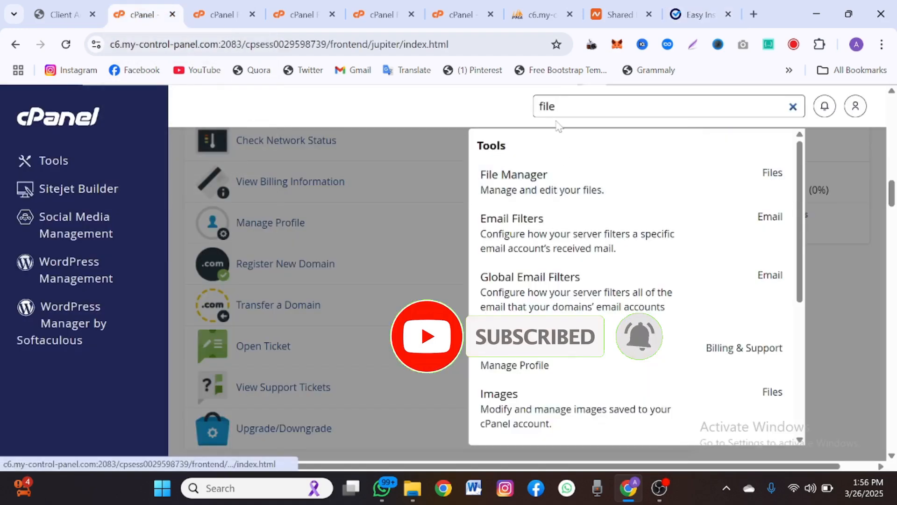
{"action": "key", "text": "ctrl+a"}
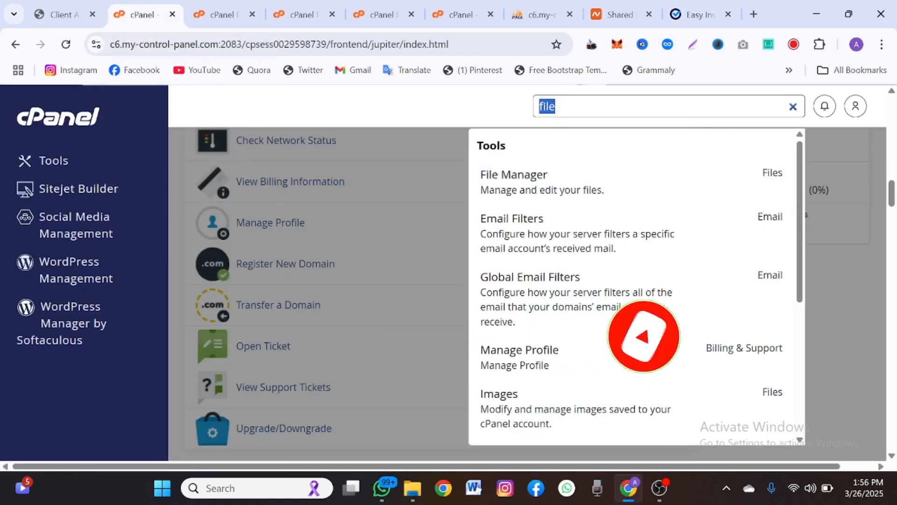
{"action": "type", "text": "php"}
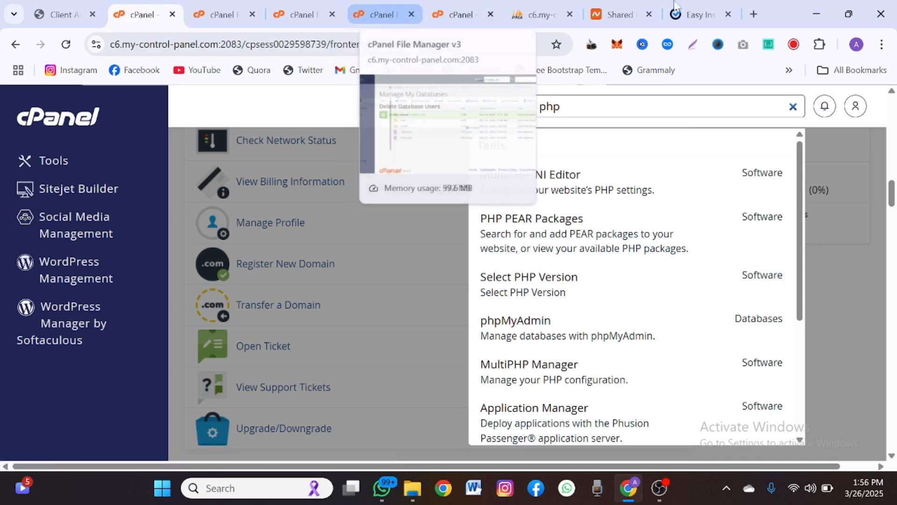
{"action": "left_click", "coordinate": [736, 5]}
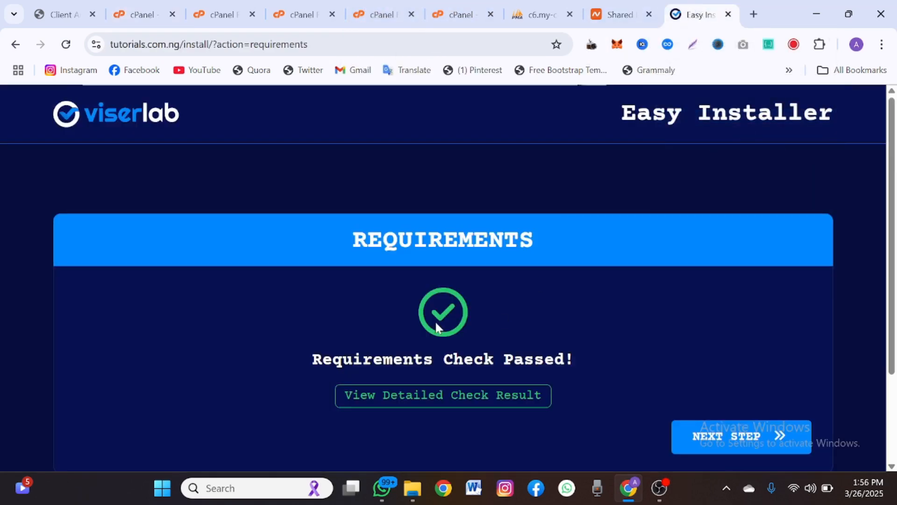
- Continue past Requirements to the installer's Information step with its Database Details fields
{"action": "left_click", "coordinate": [701, 447]}
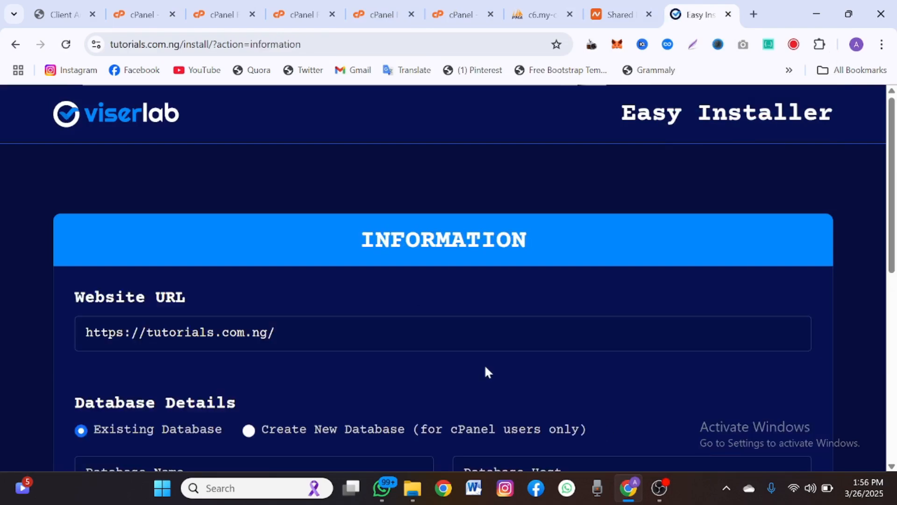
{"action": "scroll", "coordinate": [486, 371], "scroll_direction": "down", "scroll_amount": 3}
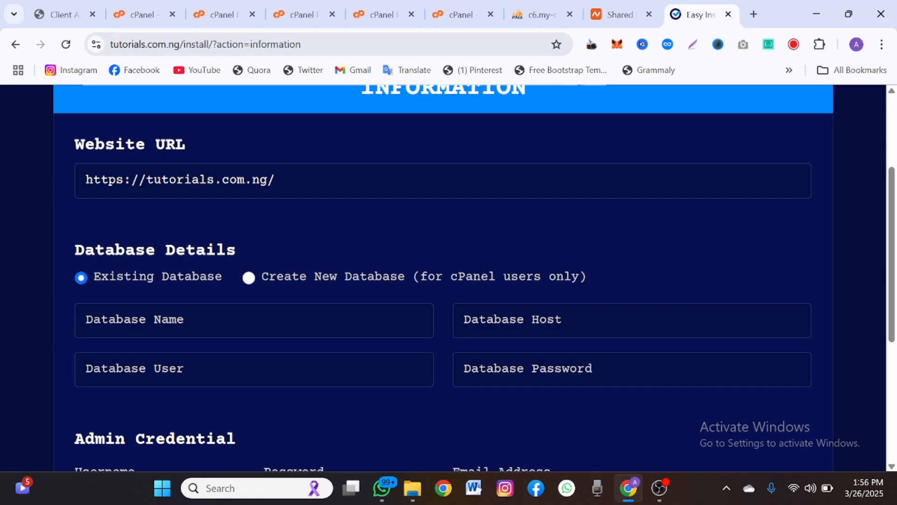
{"action": "left_click", "coordinate": [140, 14]}
- Search for the Database Wizard and create the database certifi3_v3
{"action": "key", "text": "ctrl+a"}
{"action": "type", "text": "c"}
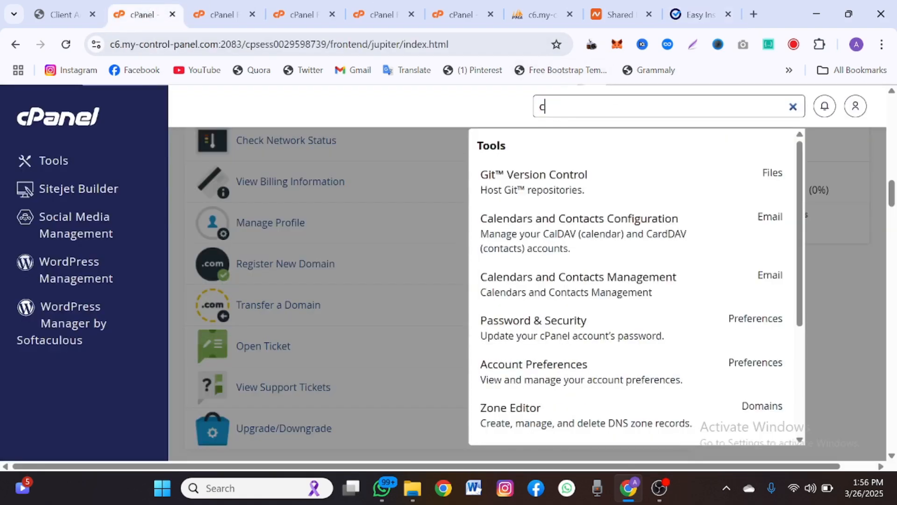
{"action": "key", "text": "BackSpace"}
{"action": "type", "text": "da"}
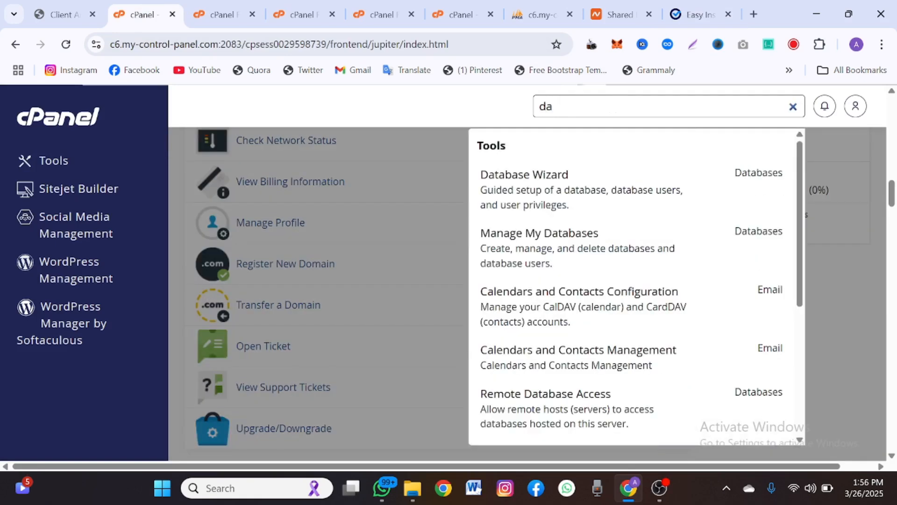
{"action": "left_click", "coordinate": [551, 205]}
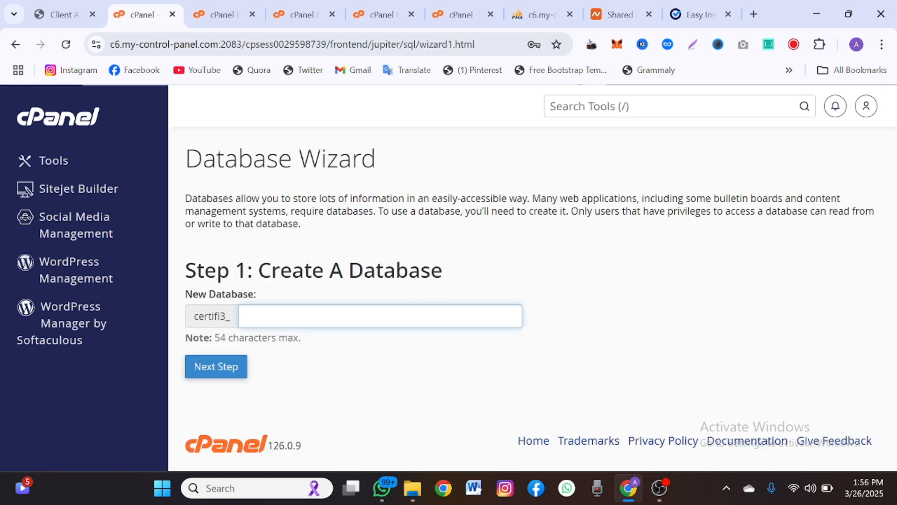
{"action": "type", "text": "v3"}
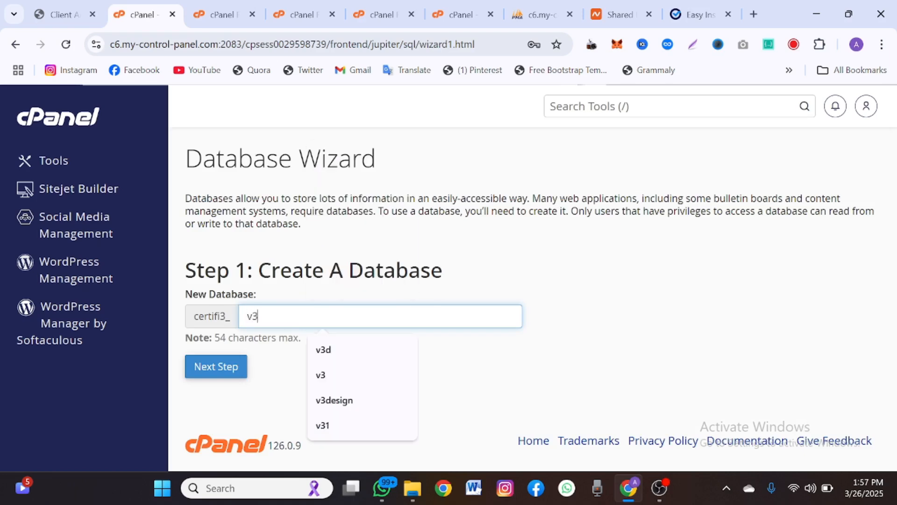
{"action": "left_click", "coordinate": [238, 373]}
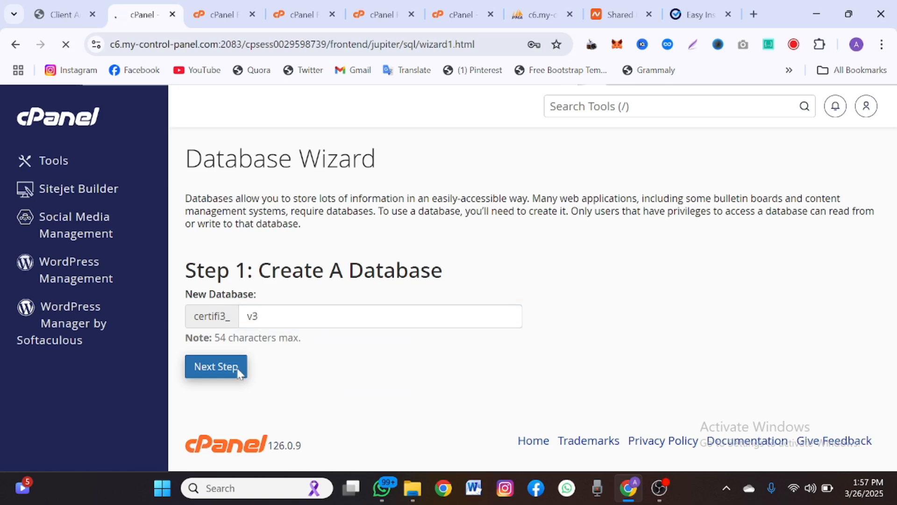
- Create the database user certifi3_v3 with the pasted password, declining the browser's save-password offer
{"action": "type", "text": "v3"}
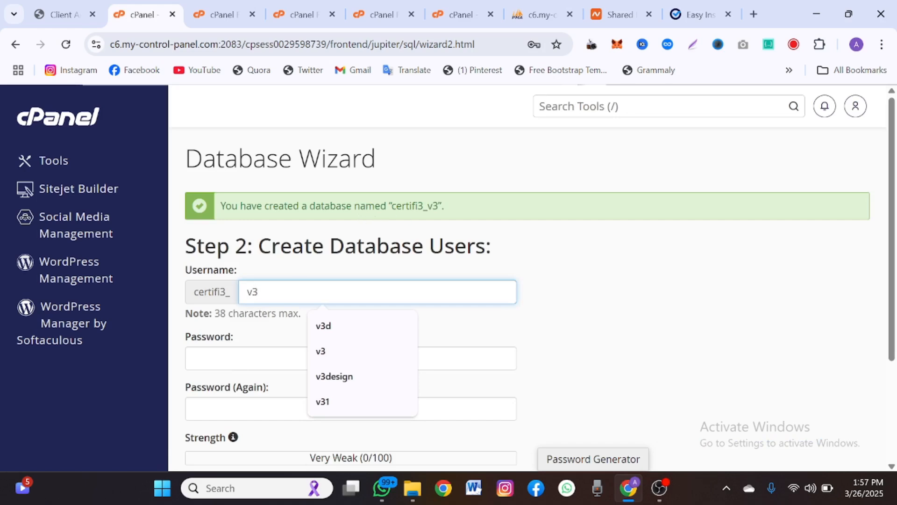
{"action": "left_click_drag", "start_coordinate": [438, 206], "coordinate": [402, 206]}
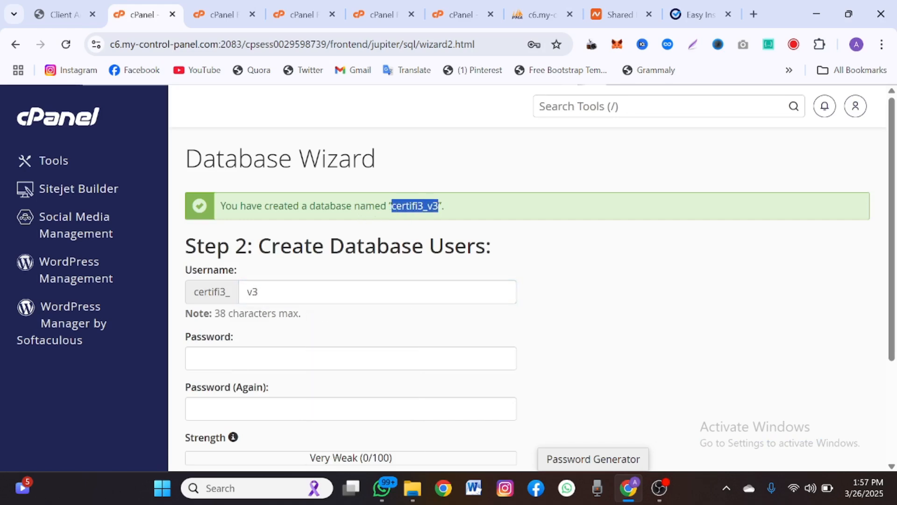
{"action": "left_click", "coordinate": [350, 358]}
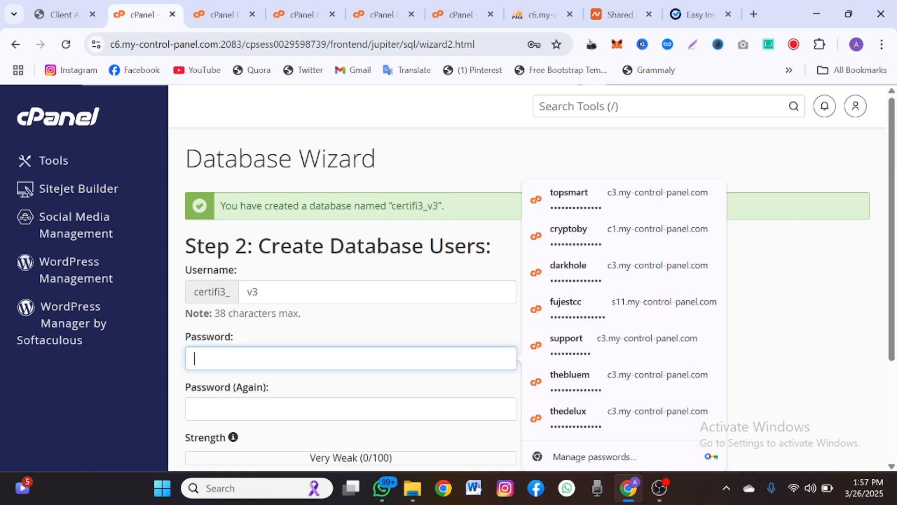
{"action": "key", "text": "ctrl+v"}
{"action": "left_click", "coordinate": [328, 408]}
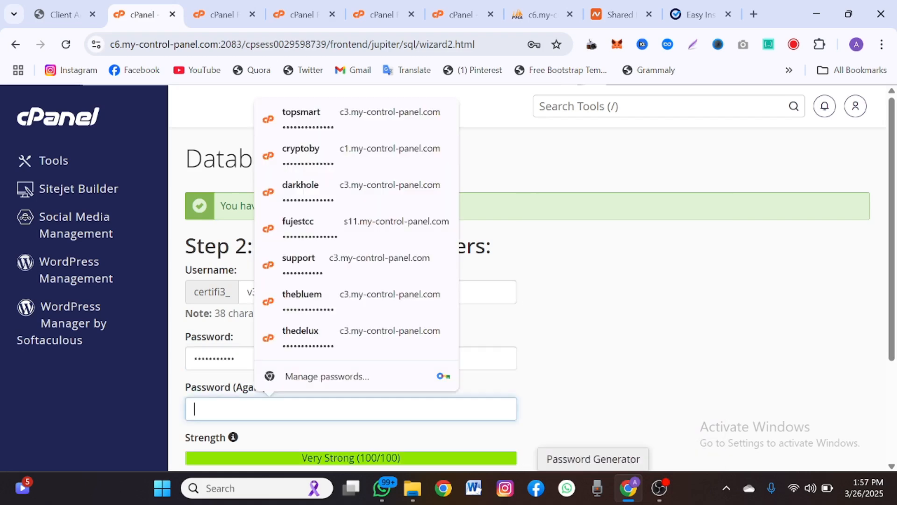
{"action": "key", "text": "ctrl+v"}
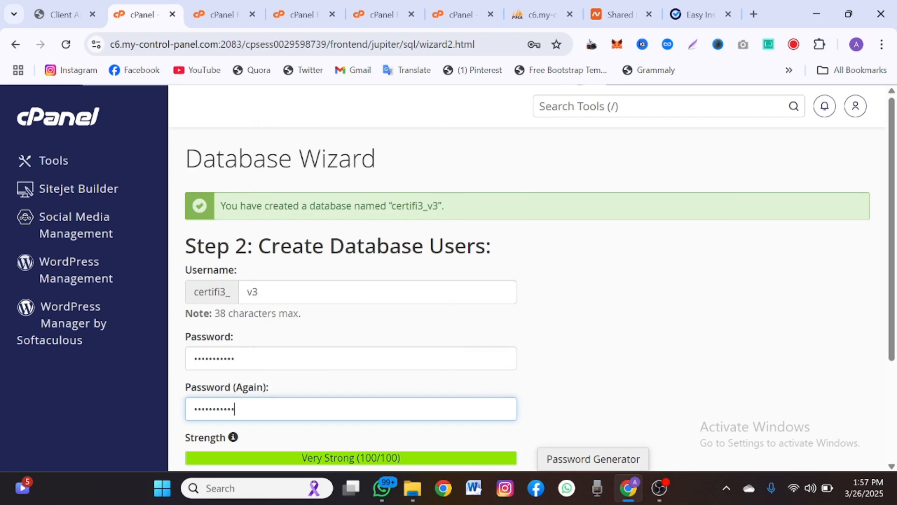
{"action": "scroll", "coordinate": [317, 418], "scroll_direction": "down", "scroll_amount": 3}
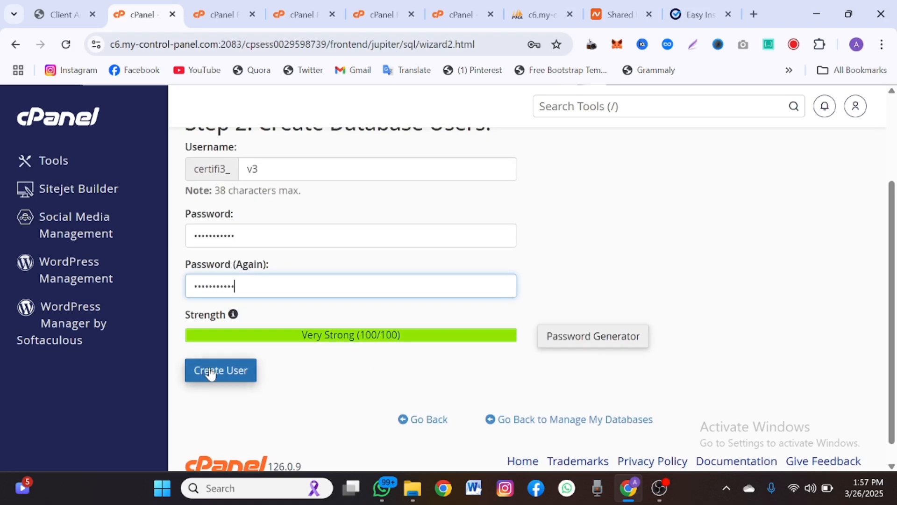
{"action": "left_click", "coordinate": [225, 369]}
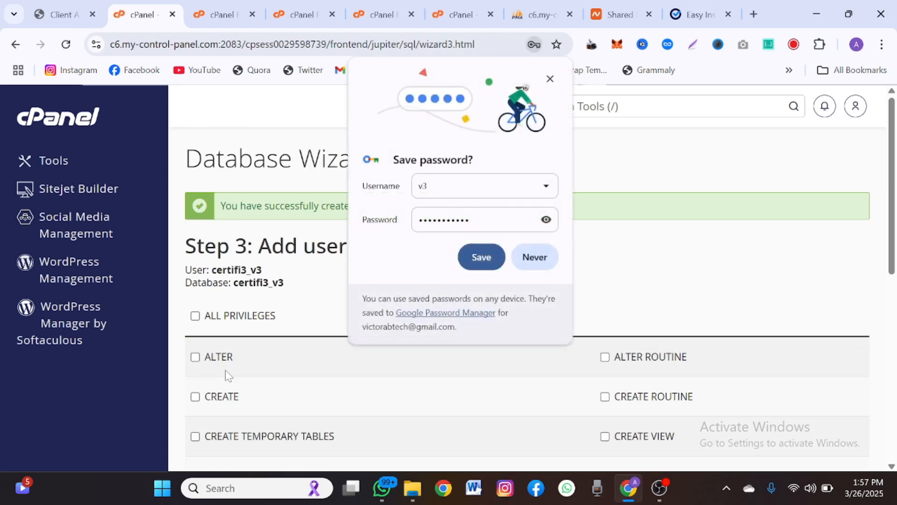
{"action": "left_click", "coordinate": [550, 79]}
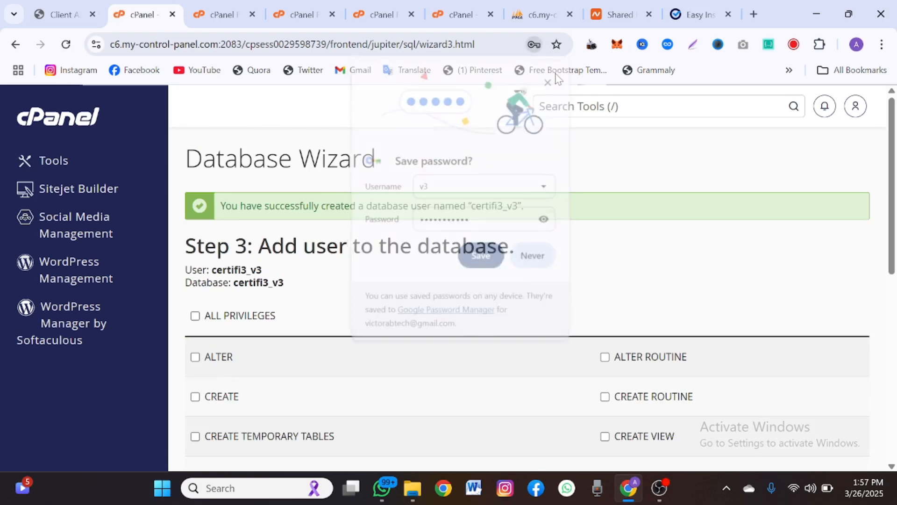
- Grant the user ALL PRIVILEGES on certifi3_v3 and finish the wizard
{"action": "left_click", "coordinate": [227, 320]}
{"action": "scroll", "coordinate": [226, 319], "scroll_direction": "down", "scroll_amount": 8}
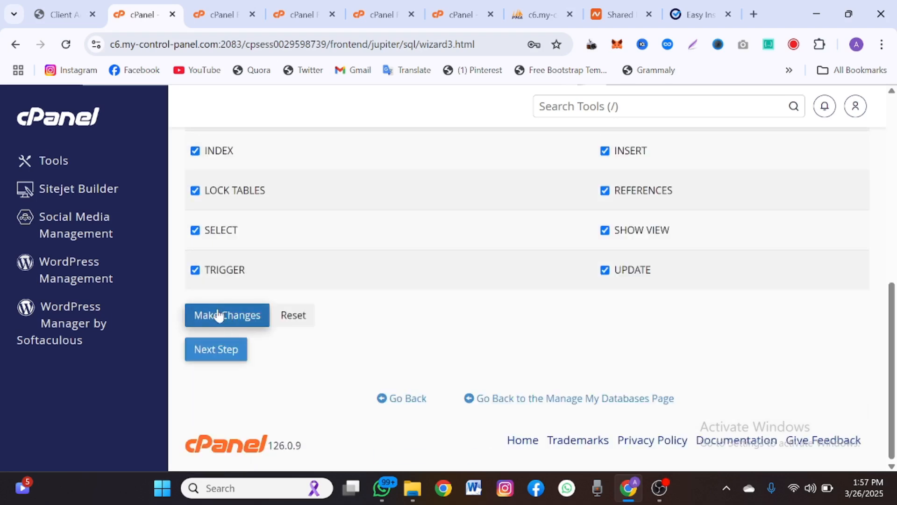
{"action": "left_click", "coordinate": [221, 347]}
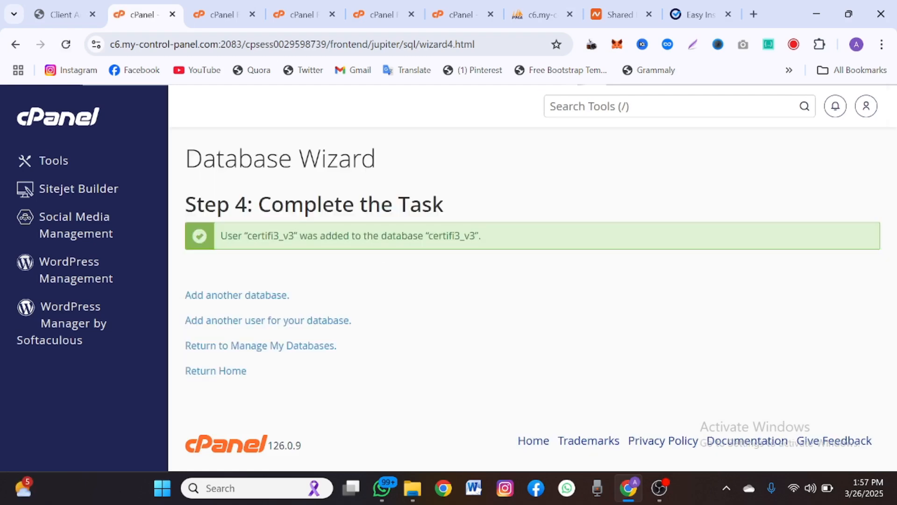
{"action": "left_click", "coordinate": [699, 14]}
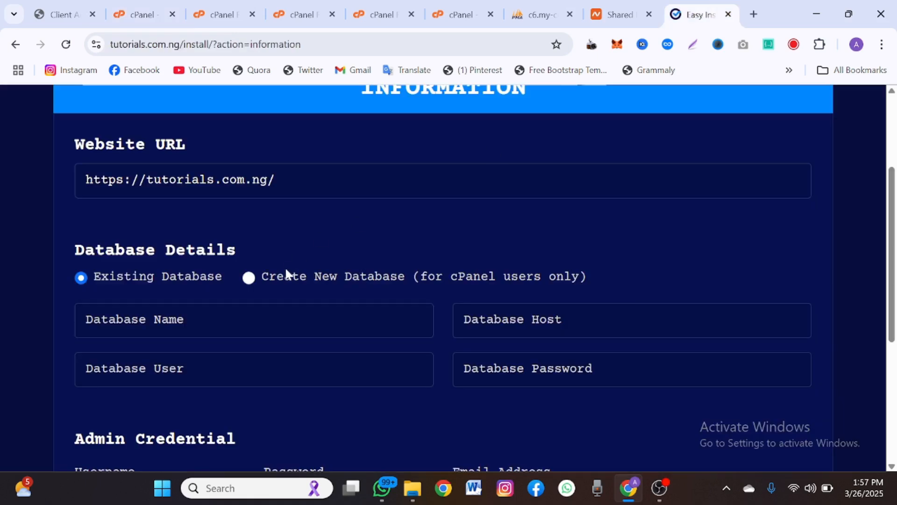
- Enter database name and user certifi3_v3, host localhost, and the database user's password
{"action": "left_click", "coordinate": [281, 320]}
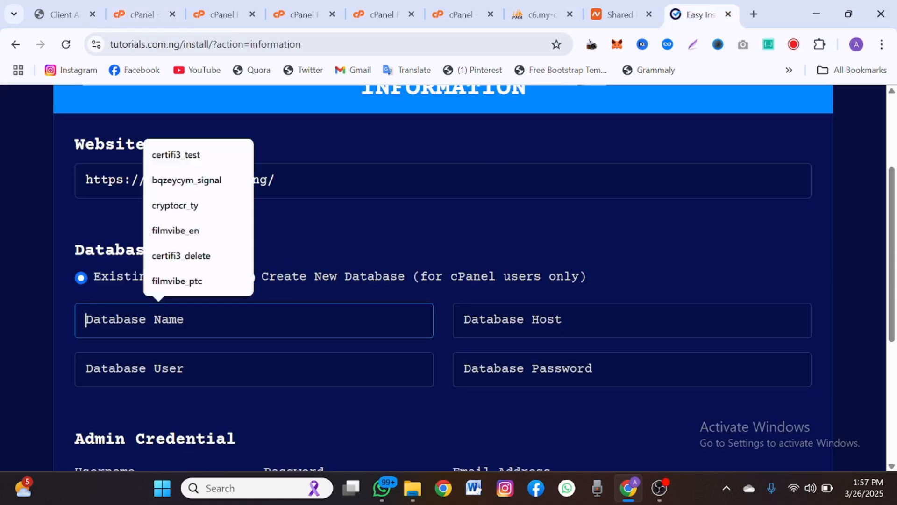
{"action": "type", "text": "certifi3_v3"}
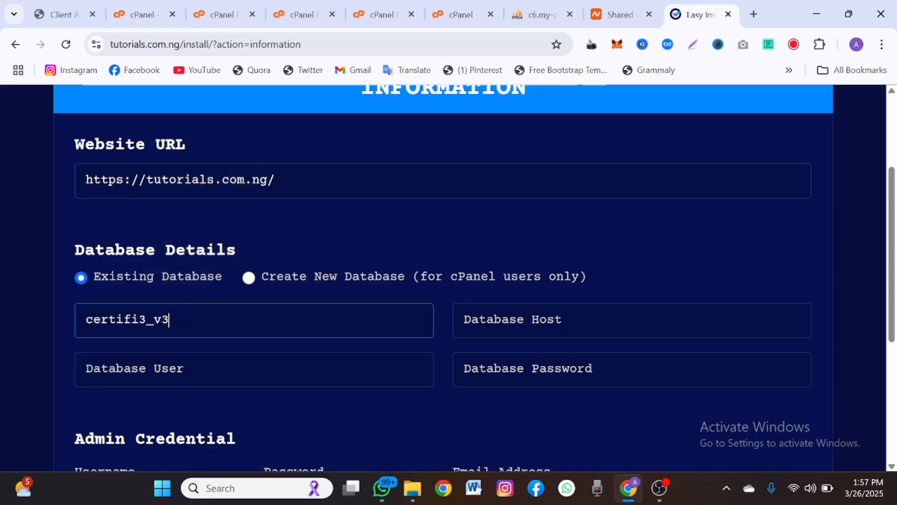
{"action": "key", "text": "Tab"}
{"action": "type", "text": "certifi3_v3"}
{"action": "key", "text": "Tab"}
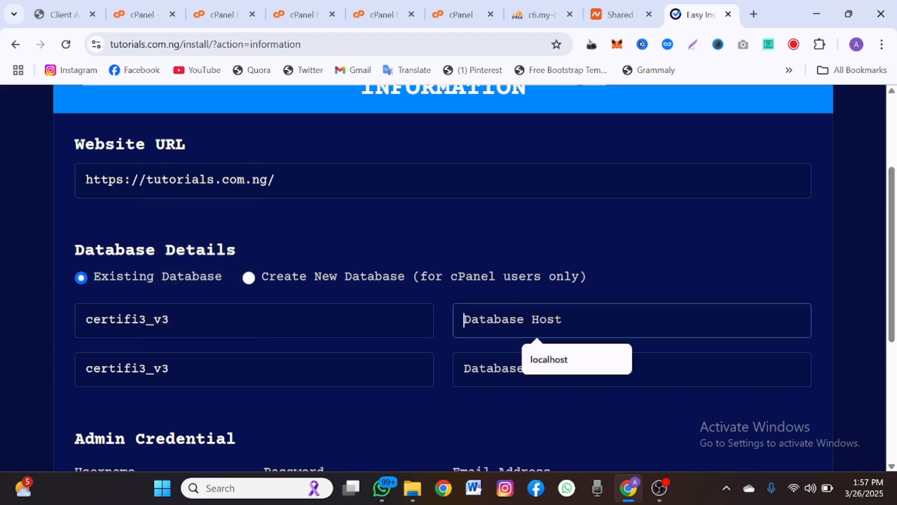
{"action": "left_click", "coordinate": [558, 369]}
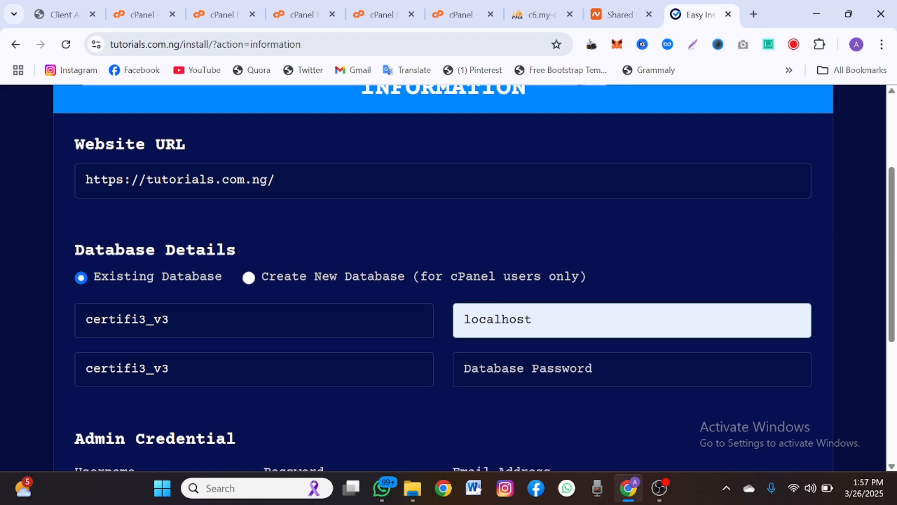
{"action": "key", "text": "Tab"}
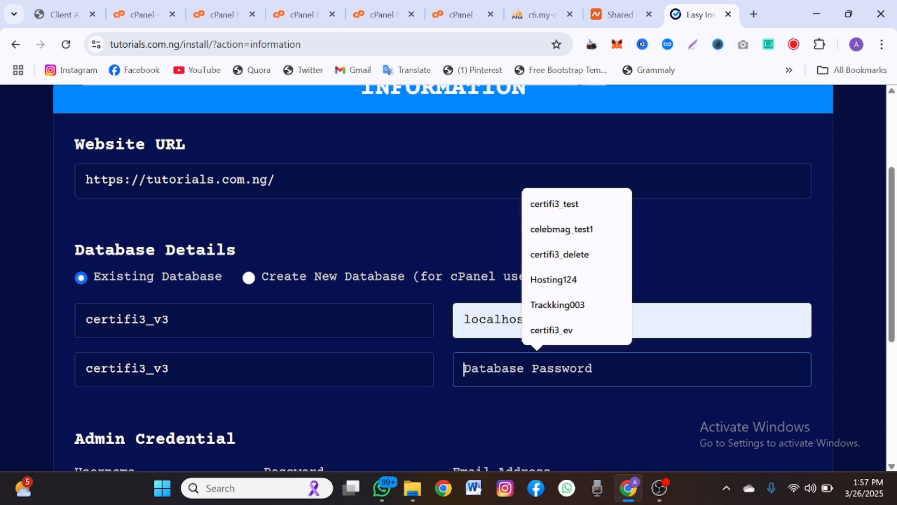
{"action": "key", "text": "ctrl+v"}
{"action": "scroll", "coordinate": [505, 376], "scroll_direction": "down", "scroll_amount": 4}
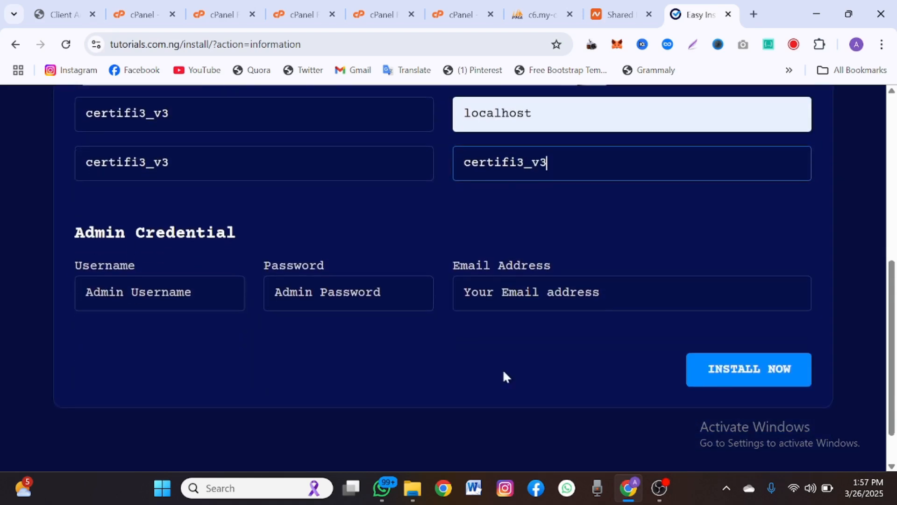
- Set the admin username to 'admin' with a saved password and the admin e-mail address
{"action": "key", "text": "Tab"}
{"action": "type", "text": "admin"}
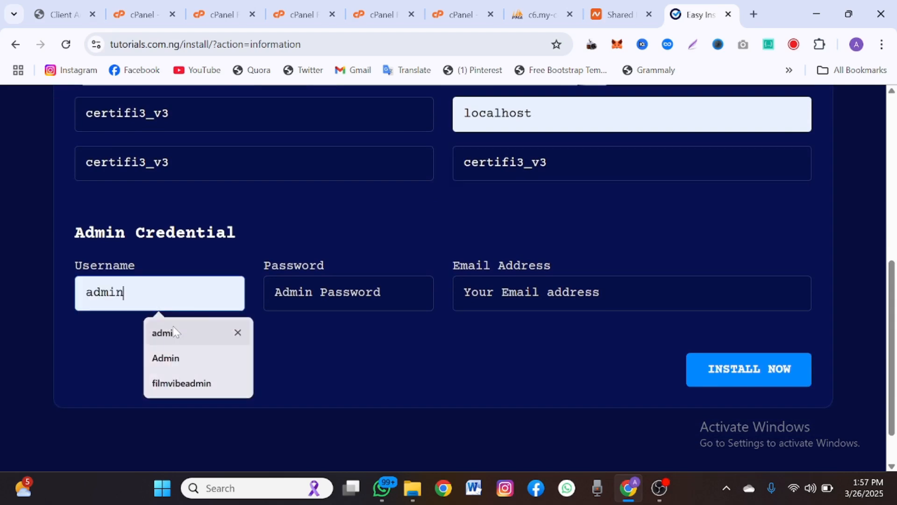
{"action": "key", "text": "Tab"}
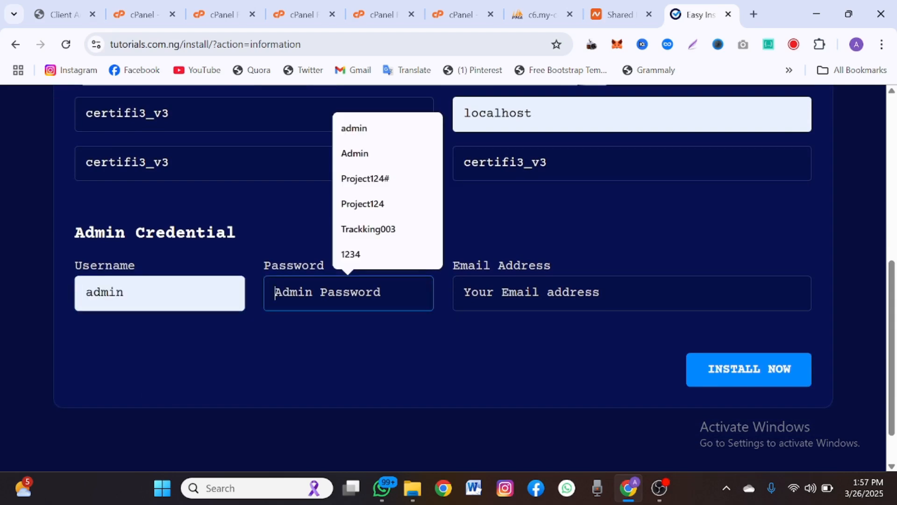
{"action": "left_click", "coordinate": [346, 128]}
{"action": "key", "text": "Tab"}
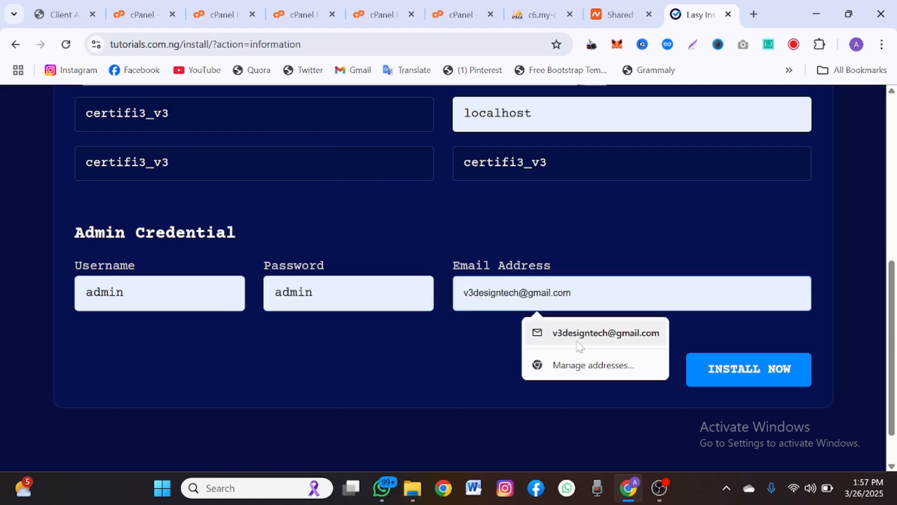
{"action": "left_click", "coordinate": [578, 343]}
{"action": "scroll", "coordinate": [577, 344], "scroll_direction": "up", "scroll_amount": 6}
{"action": "scroll", "coordinate": [577, 344], "scroll_direction": "down", "scroll_amount": 6}
{"action": "scroll", "coordinate": [578, 344], "scroll_direction": "up", "scroll_amount": 4}
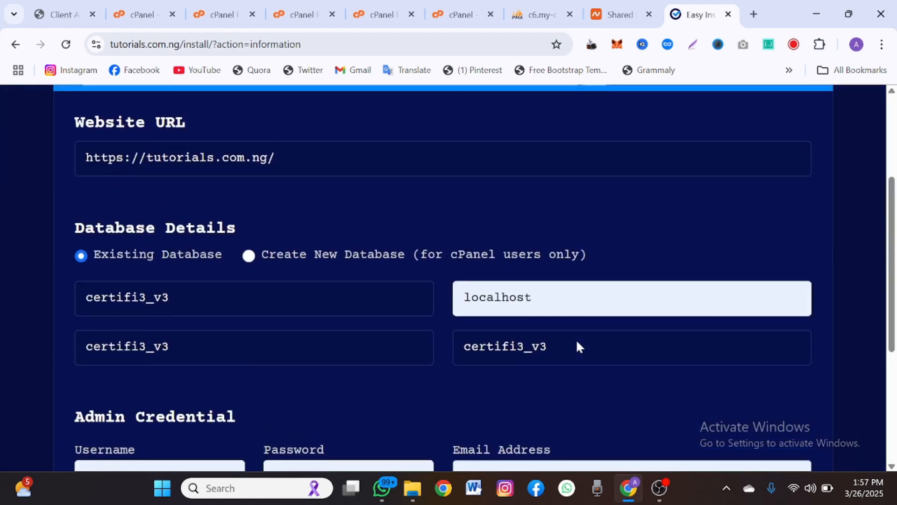
{"action": "scroll", "coordinate": [576, 347], "scroll_direction": "down", "scroll_amount": 5}
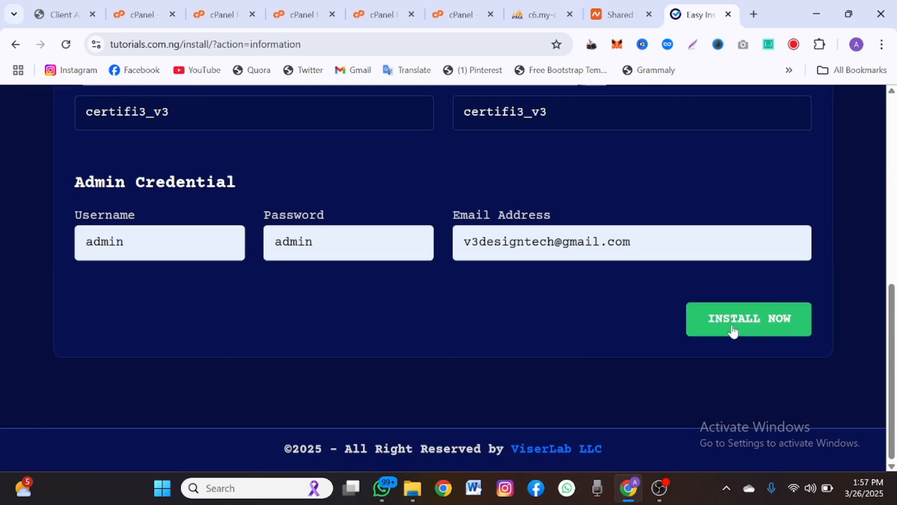
- Run INSTALL NOW and review the installed-successfully result
{"action": "left_click", "coordinate": [732, 331]}
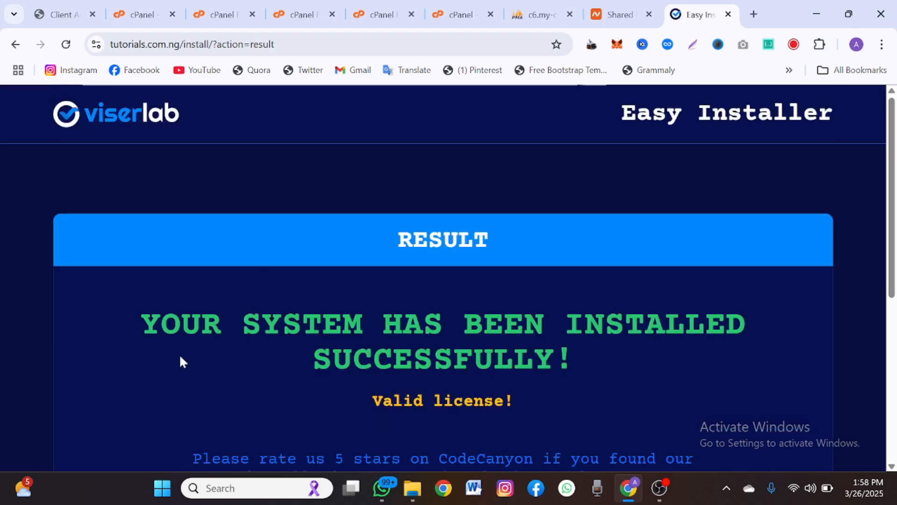
{"action": "left_click_drag", "start_coordinate": [180, 361], "coordinate": [504, 324]}
{"action": "scroll", "coordinate": [504, 323], "scroll_direction": "down", "scroll_amount": 2}
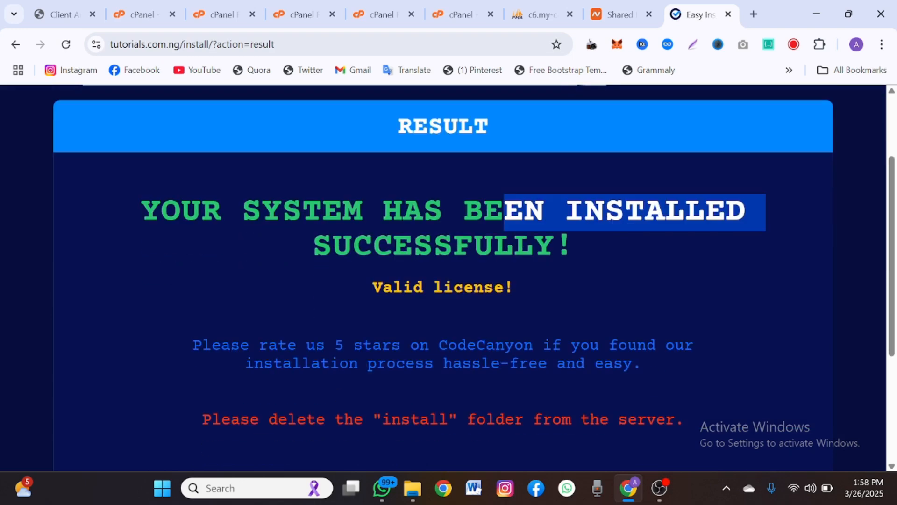
{"action": "scroll", "coordinate": [353, 337], "scroll_direction": "down", "scroll_amount": 2}
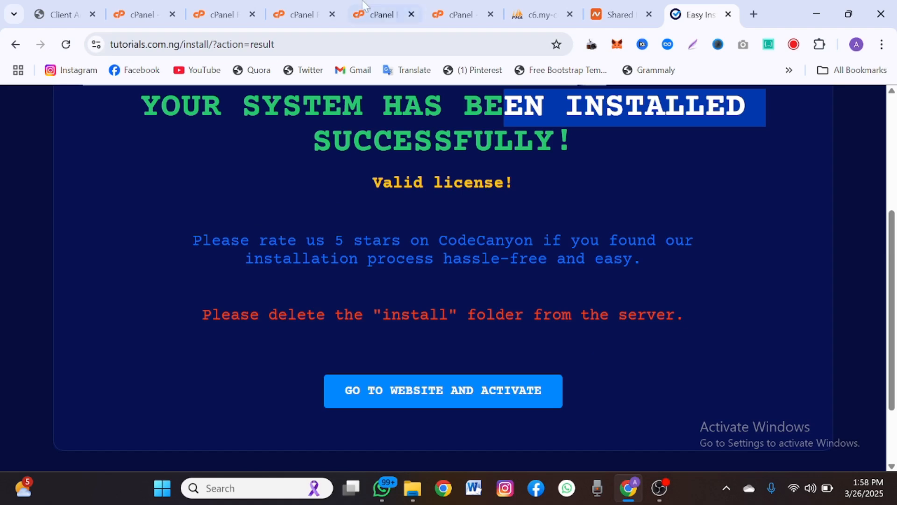
- Permanently delete the install folder from tutorials.com.ng in File Manager, skipping the trash
{"action": "left_click", "coordinate": [234, 6]}
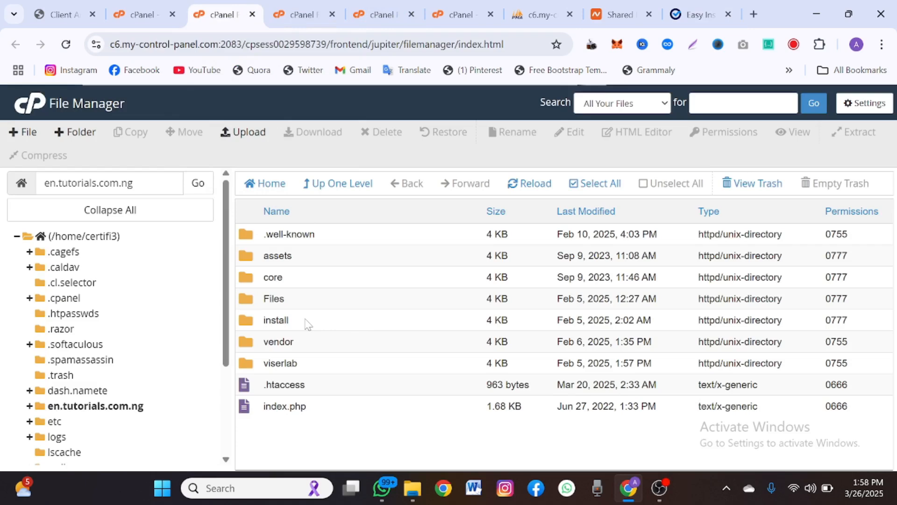
{"action": "scroll", "coordinate": [157, 402], "scroll_direction": "down", "scroll_amount": 3}
{"action": "left_click", "coordinate": [84, 424]}
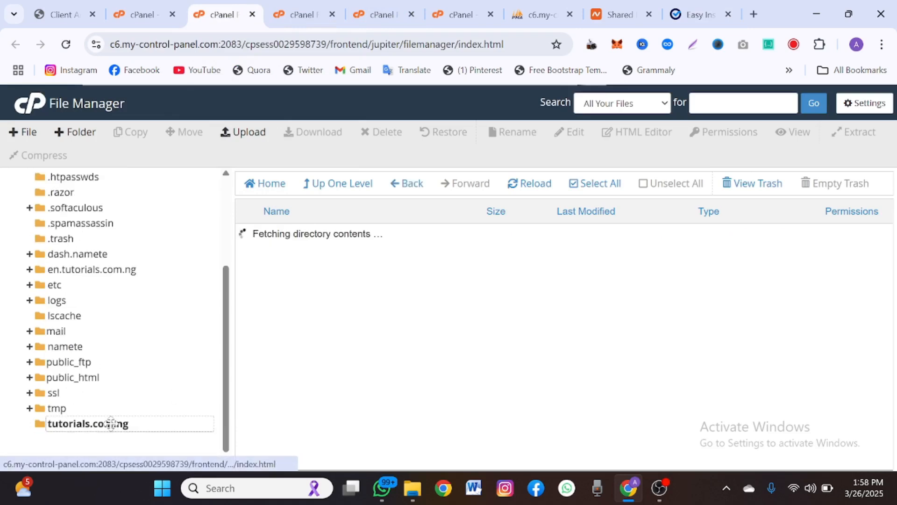
{"action": "right_click", "coordinate": [307, 278]}
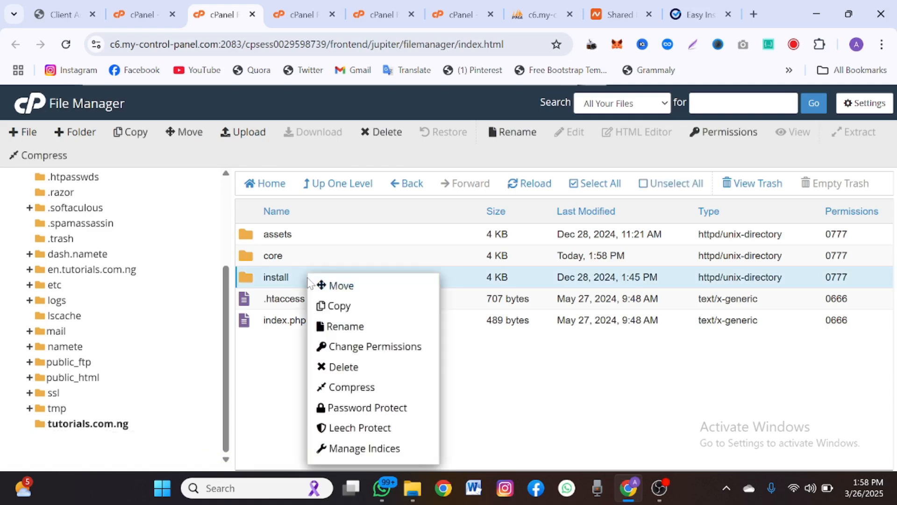
{"action": "left_click", "coordinate": [349, 367]}
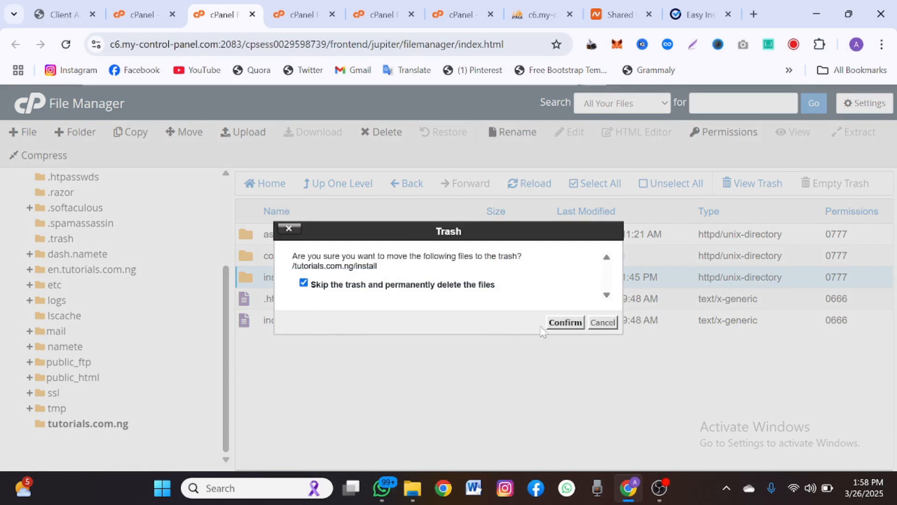
{"action": "left_click", "coordinate": [565, 322]}
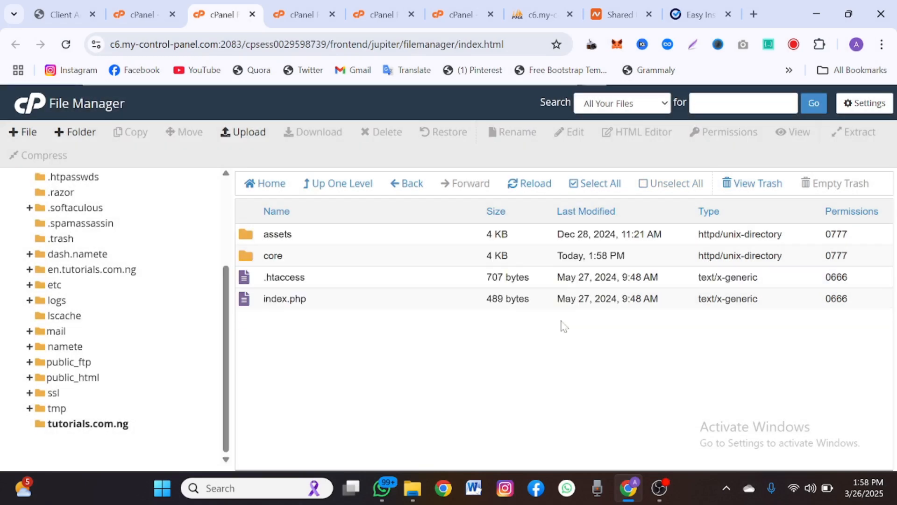
{"action": "left_click", "coordinate": [686, 6]}
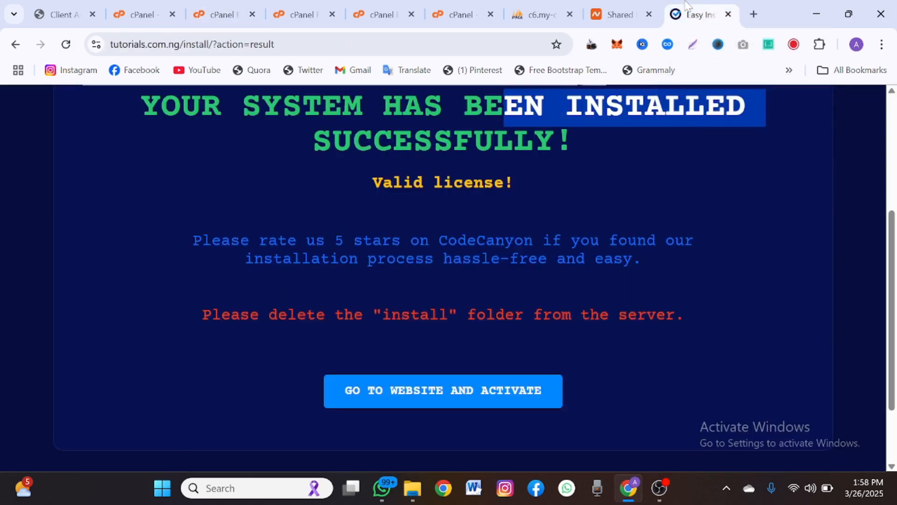
- Open the live ViserMart storefront via GO TO WEBSITE AND ACTIVATE and scroll its homepage
{"action": "left_click", "coordinate": [489, 397]}
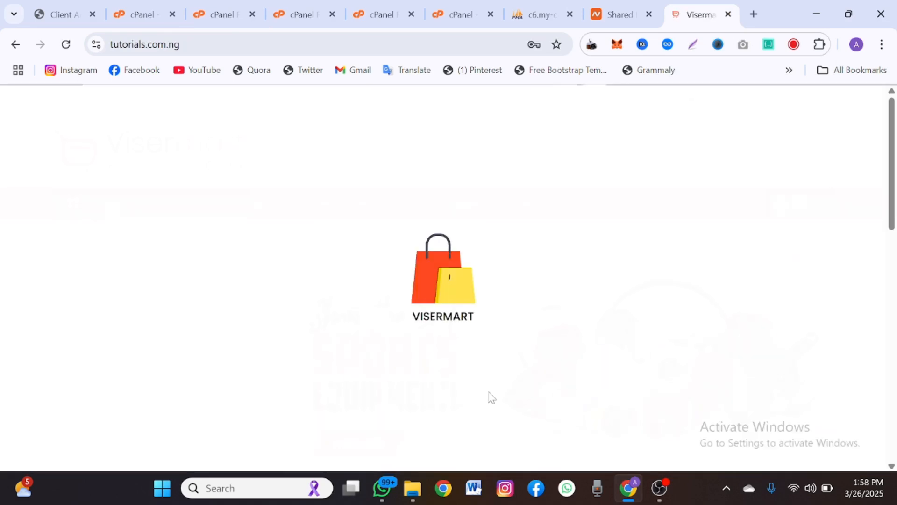
{"action": "scroll", "coordinate": [489, 397], "scroll_direction": "down", "scroll_amount": 10}
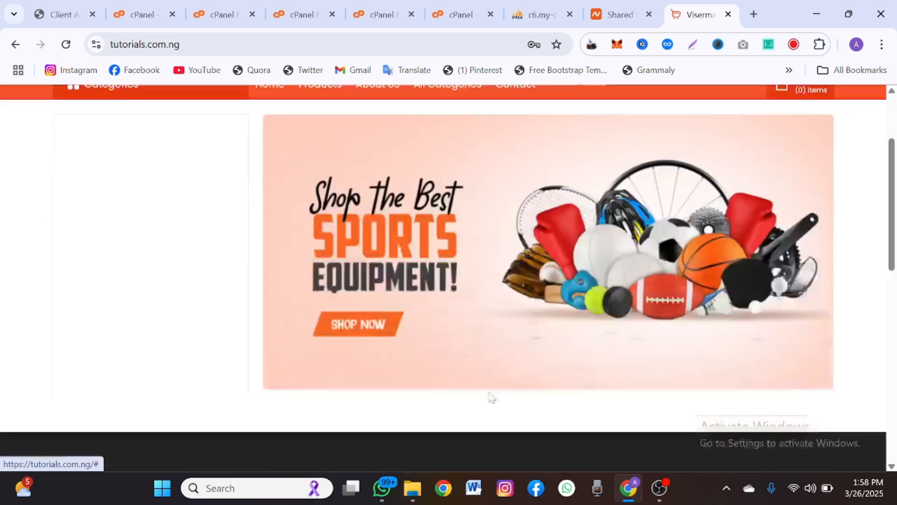
{"action": "scroll", "coordinate": [490, 417], "scroll_direction": "down", "scroll_amount": 3}
{"action": "scroll", "coordinate": [489, 417], "scroll_direction": "up", "scroll_amount": 15}
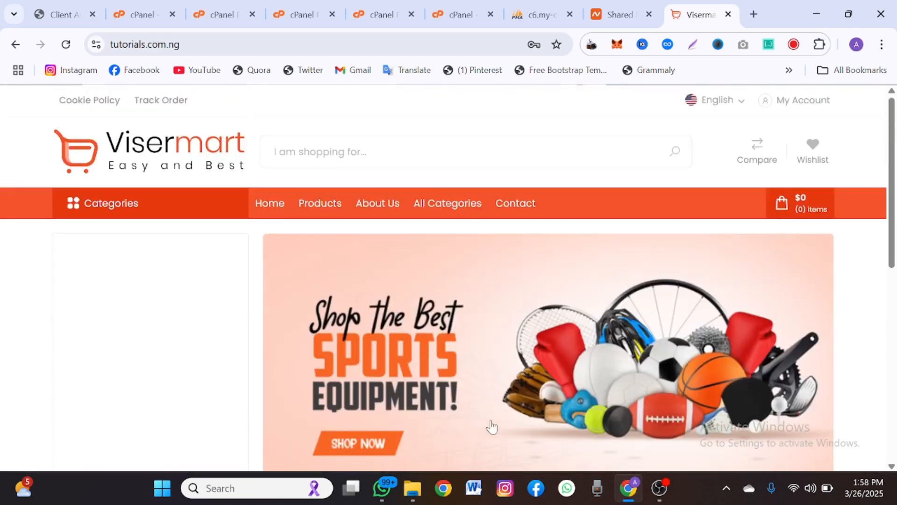
{"action": "scroll", "coordinate": [491, 422], "scroll_direction": "down", "scroll_amount": 1}
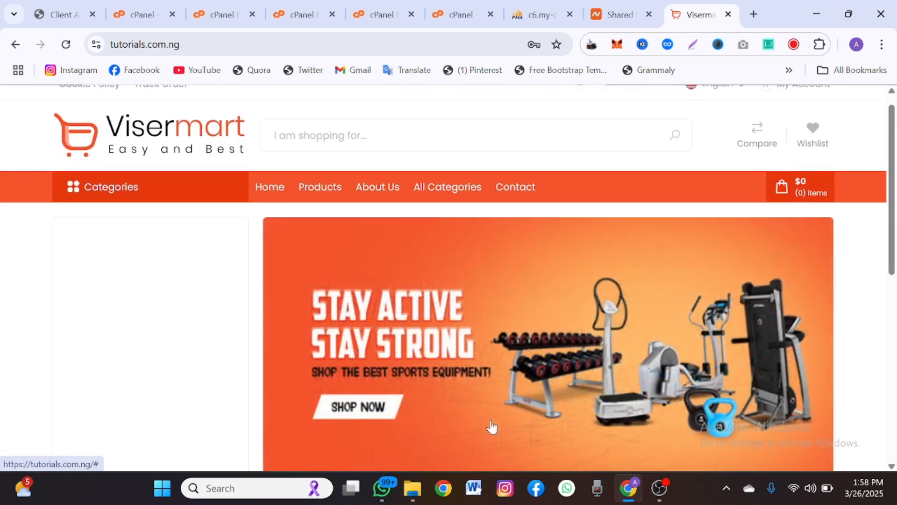
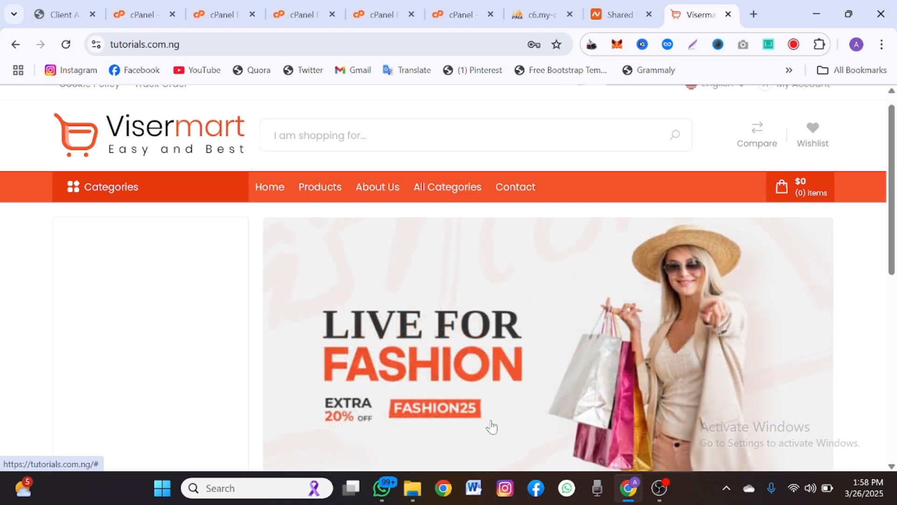
- Load the store's admin login page by appending /admin to the address
{"action": "scroll", "coordinate": [492, 426], "scroll_direction": "down", "scroll_amount": 5}
{"action": "scroll", "coordinate": [492, 427], "scroll_direction": "up", "scroll_amount": 6}
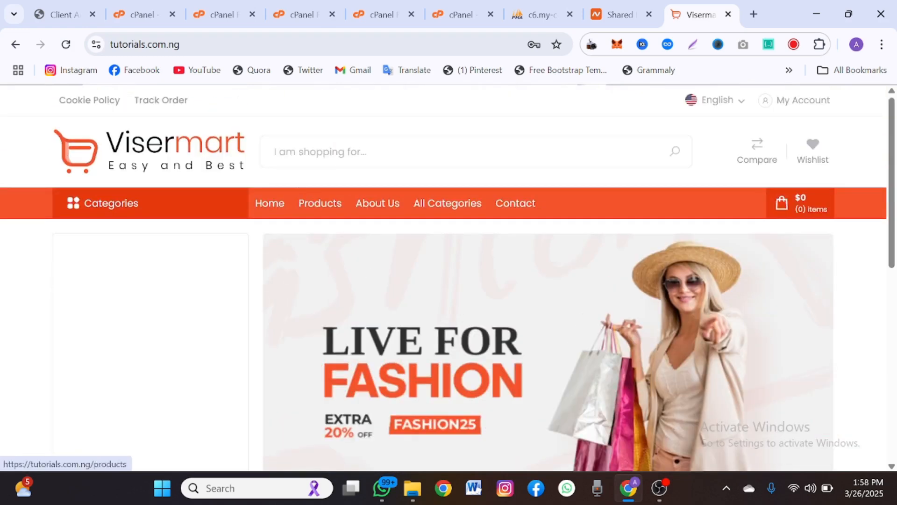
{"action": "left_click", "coordinate": [201, 45]}
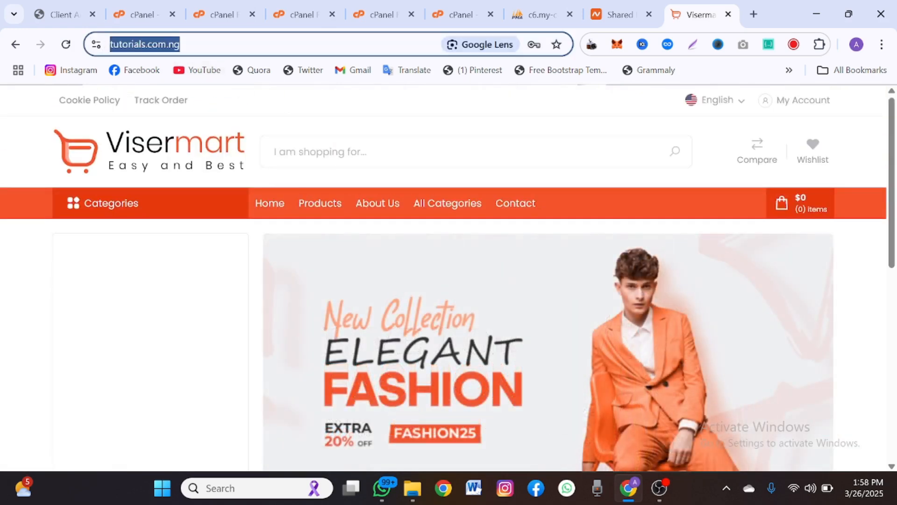
{"action": "left_click", "coordinate": [213, 44]}
{"action": "type", "text": "/admin"}
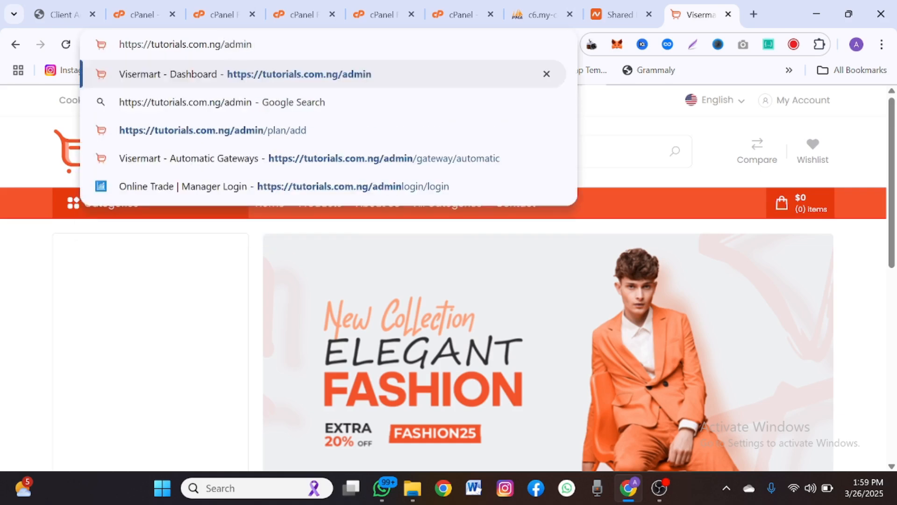
{"action": "key", "text": "Return"}
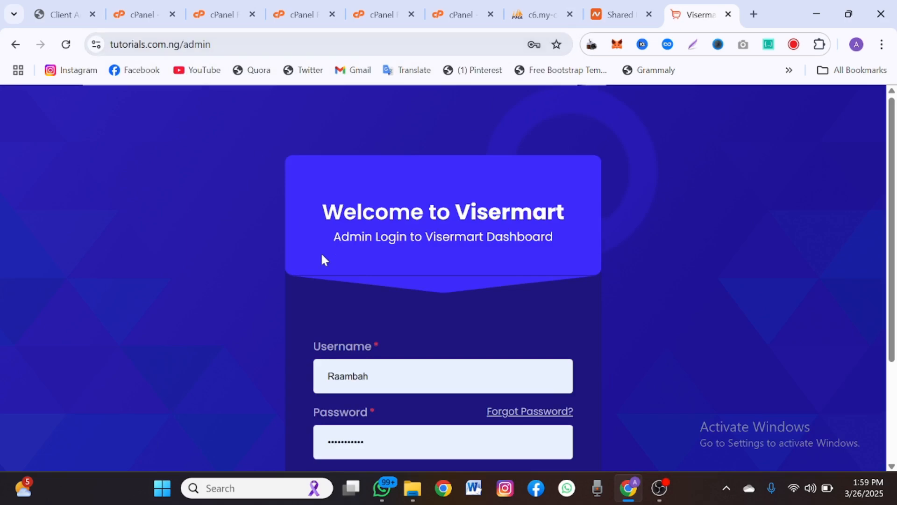
- Log in as admin with the account password, dismissing the breach warning
{"action": "scroll", "coordinate": [320, 251], "scroll_direction": "down", "scroll_amount": 3}
{"action": "double_click", "coordinate": [357, 234]}
{"action": "type", "text": "admin"}
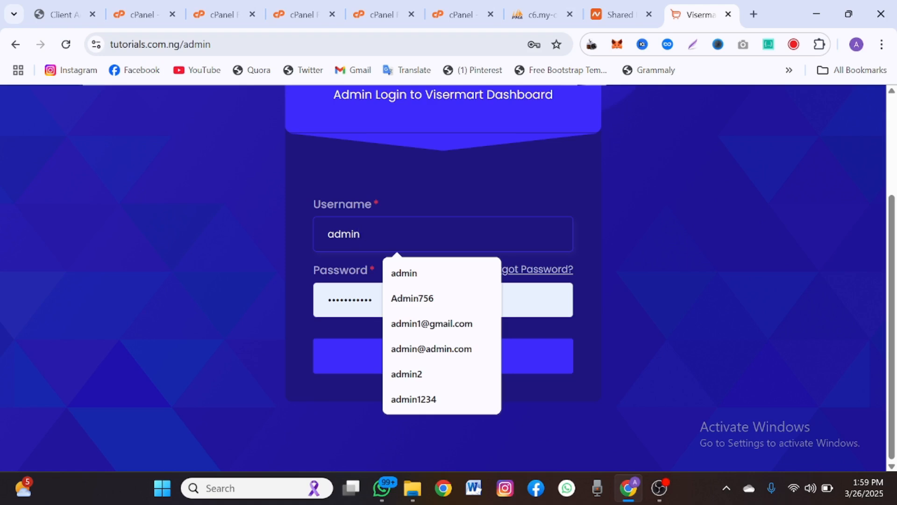
{"action": "key", "text": "Tab"}
{"action": "type", "text": "•••"}
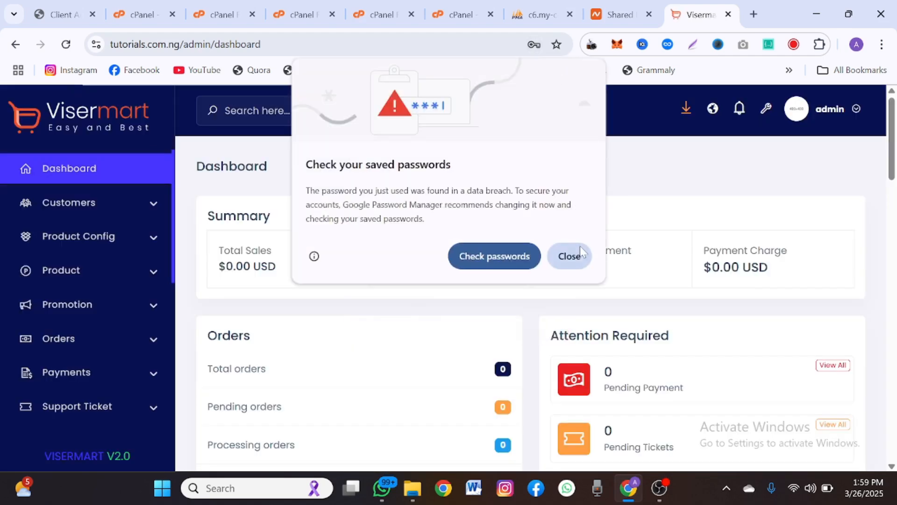
{"action": "left_click", "coordinate": [579, 247]}
- Close the save-password prompt and look over the dashboard's sales summary
{"action": "left_click", "coordinate": [550, 78]}
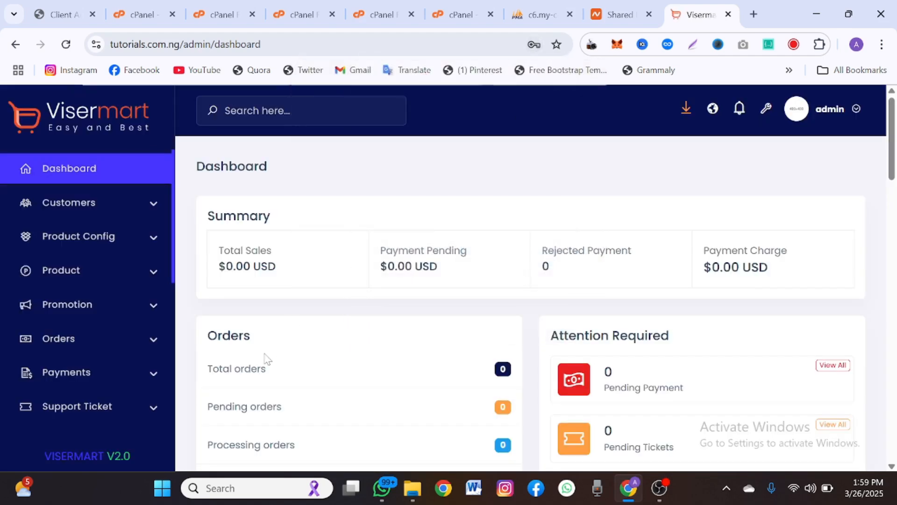
{"action": "scroll", "coordinate": [101, 388], "scroll_direction": "down", "scroll_amount": 5}
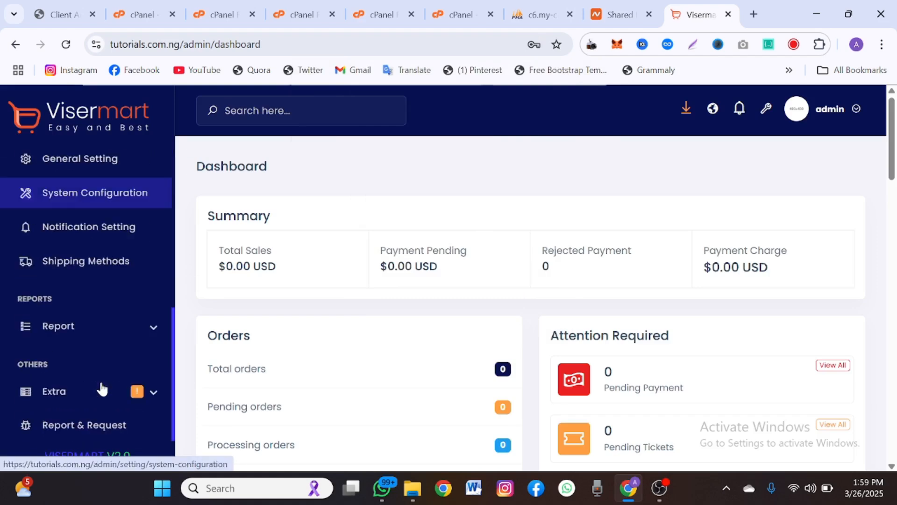
{"action": "scroll", "coordinate": [103, 388], "scroll_direction": "up", "scroll_amount": 2}
{"action": "scroll", "coordinate": [100, 386], "scroll_direction": "up", "scroll_amount": 3}
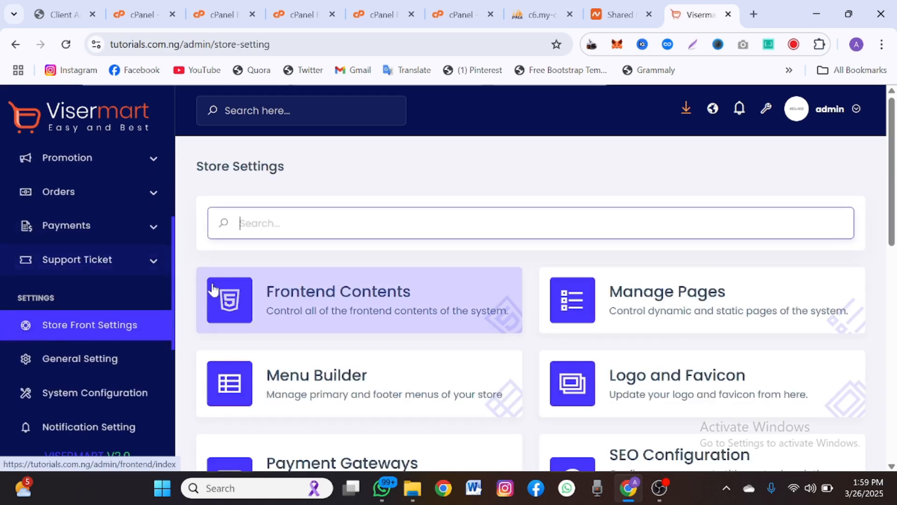
{"action": "scroll", "coordinate": [323, 327], "scroll_direction": "down", "scroll_amount": 1}
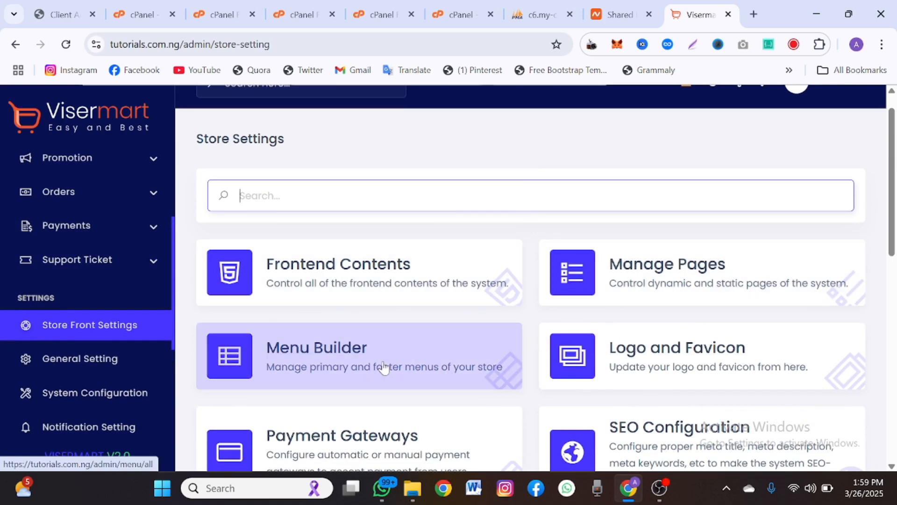
{"action": "scroll", "coordinate": [560, 378], "scroll_direction": "down", "scroll_amount": 2}
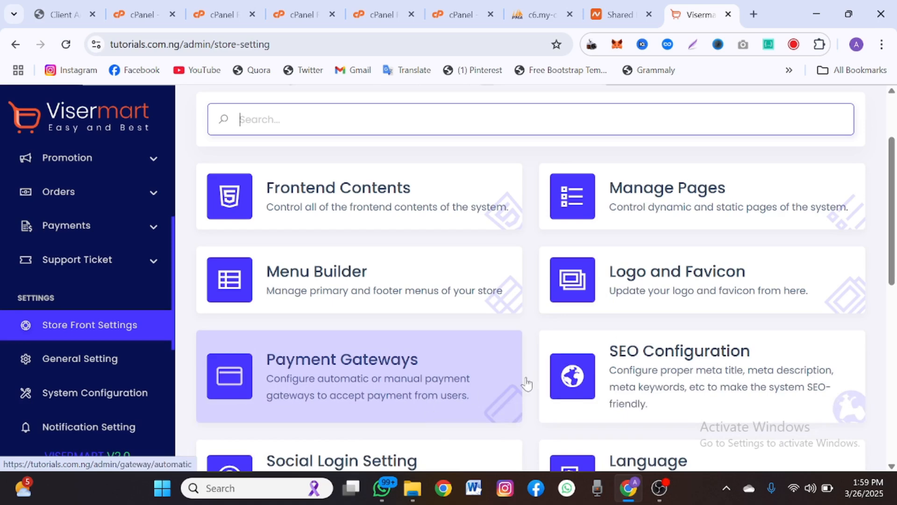
{"action": "scroll", "coordinate": [636, 383], "scroll_direction": "down", "scroll_amount": 2}
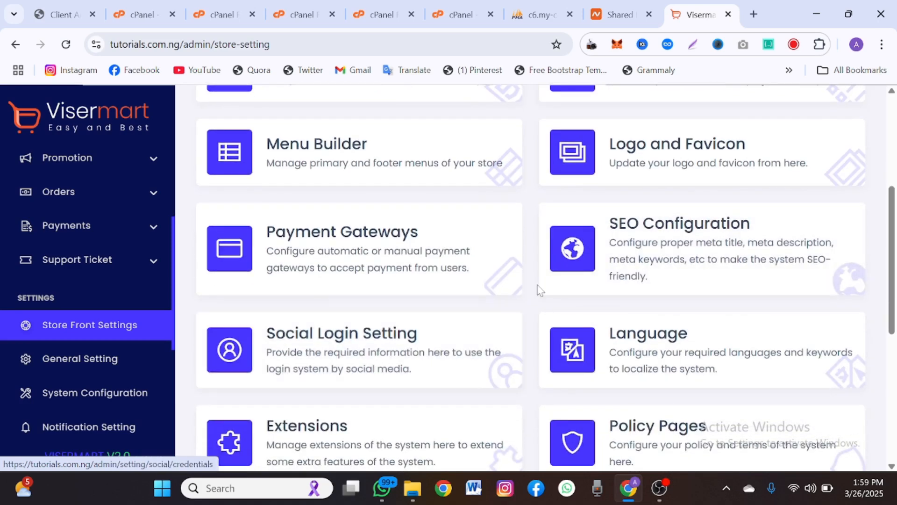
- Go to Store Front Settings and open the Frontend Contents card
{"action": "scroll", "coordinate": [646, 334], "scroll_direction": "down", "scroll_amount": 3}
{"action": "scroll", "coordinate": [650, 328], "scroll_direction": "down", "scroll_amount": 1}
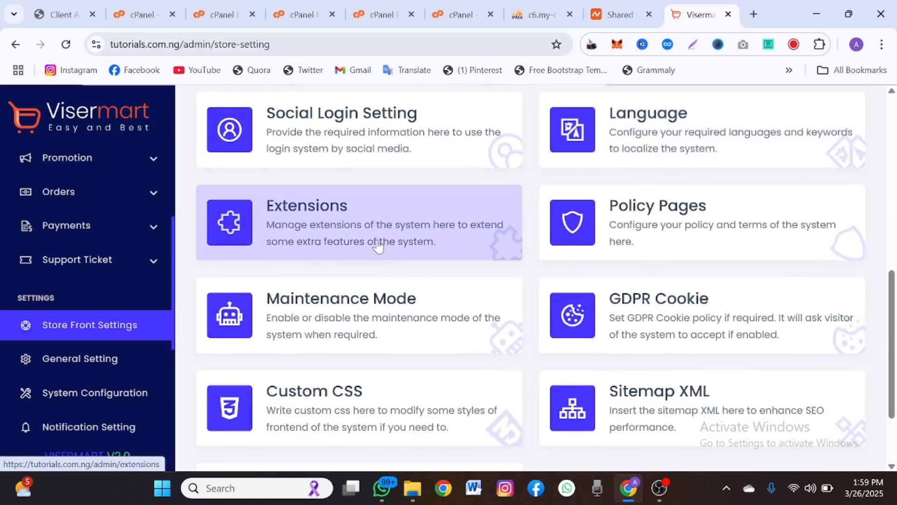
{"action": "scroll", "coordinate": [346, 318], "scroll_direction": "down", "scroll_amount": 2}
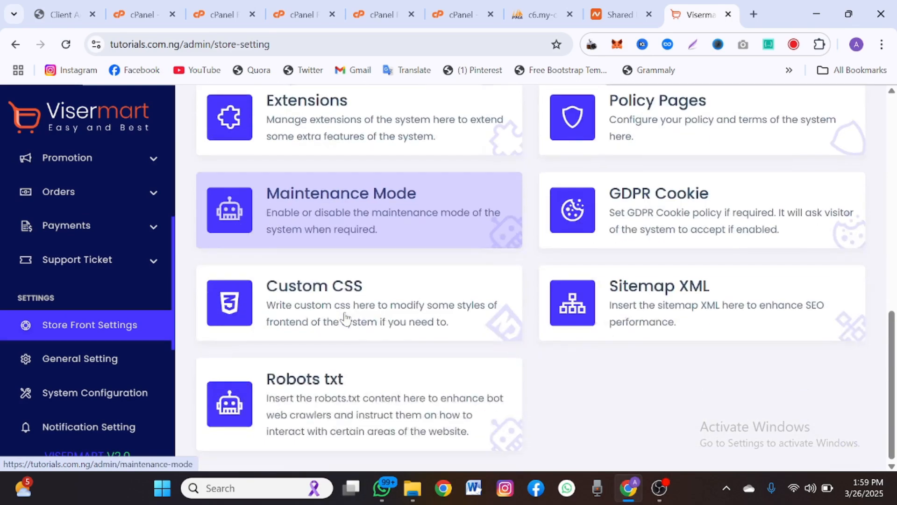
{"action": "scroll", "coordinate": [346, 317], "scroll_direction": "up", "scroll_amount": 4}
{"action": "scroll", "coordinate": [405, 397], "scroll_direction": "up", "scroll_amount": 2}
{"action": "left_click", "coordinate": [406, 393]}
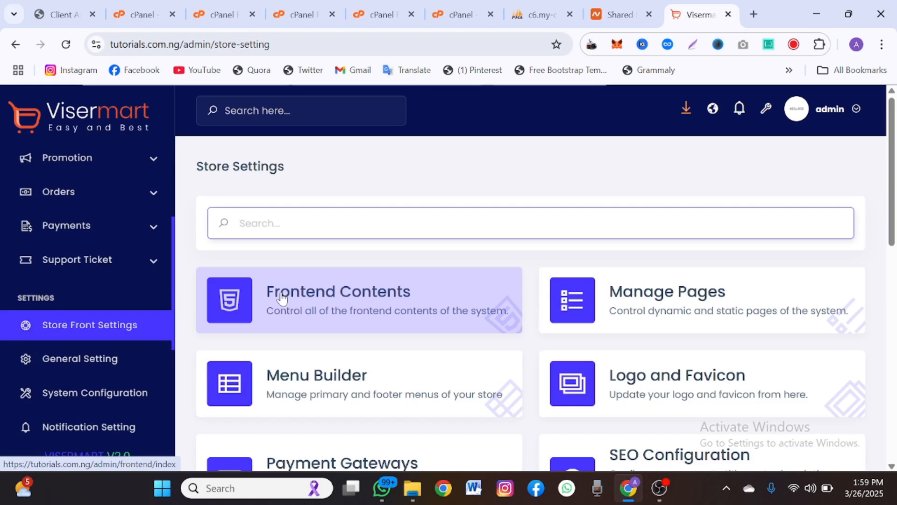
{"action": "left_click", "coordinate": [282, 299]}
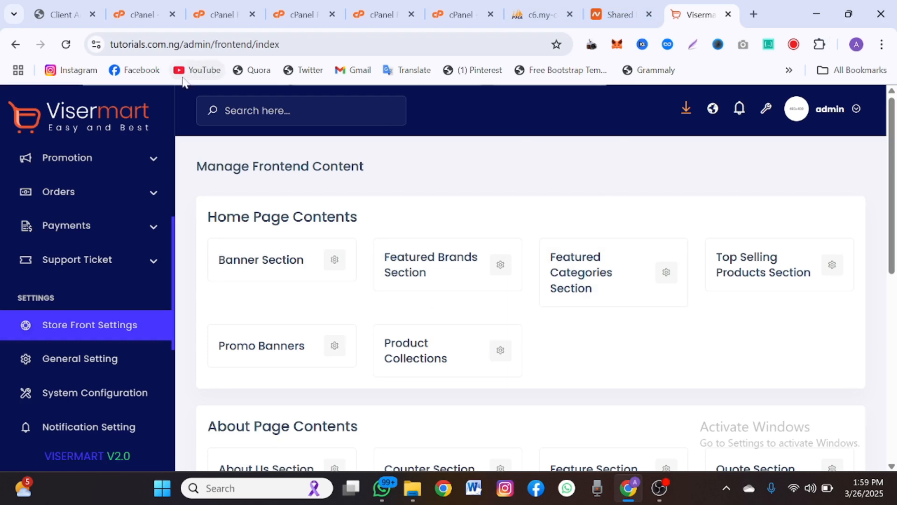
- Open the store's base address in a new tab to show the live storefront
{"action": "left_click_drag", "start_coordinate": [211, 44], "coordinate": [55, 65]}
{"action": "key", "text": "ctrl+c"}
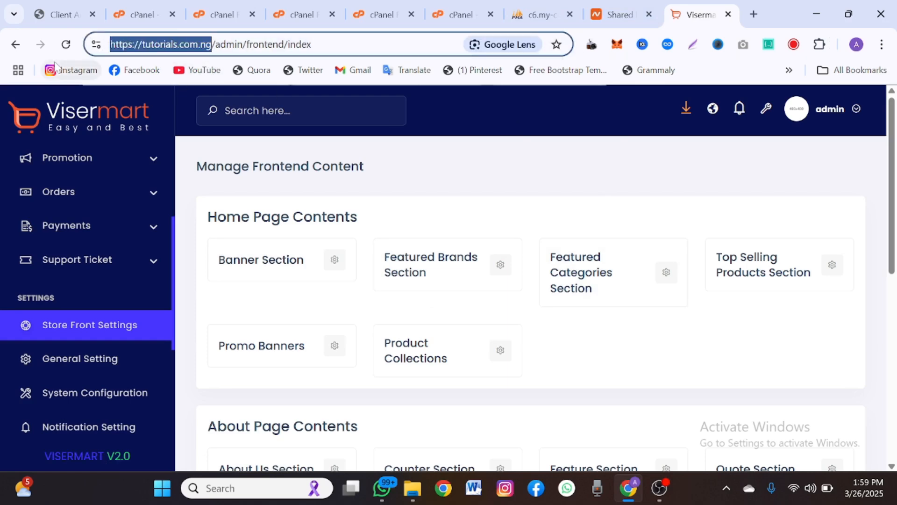
{"action": "left_click", "coordinate": [761, 15]}
{"action": "key", "text": "ctrl+v"}
{"action": "key", "text": "Return"}
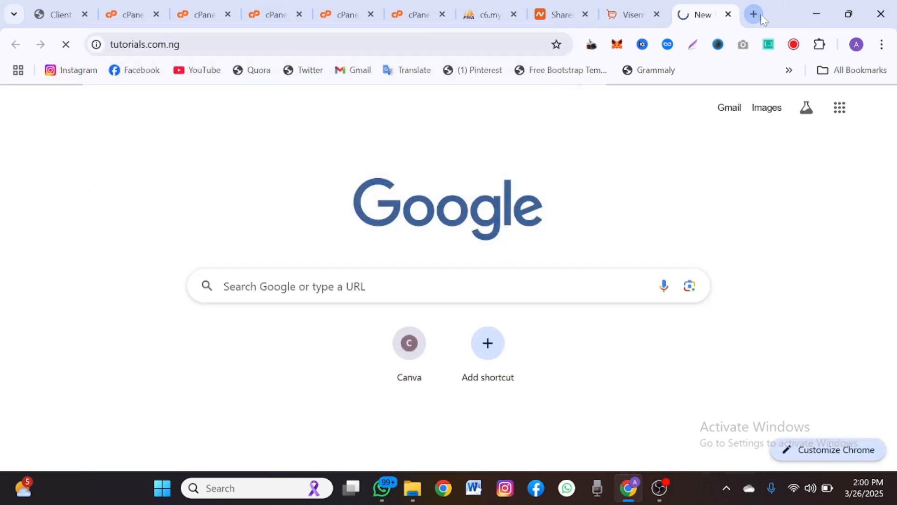
{"action": "left_click", "coordinate": [626, 15]}
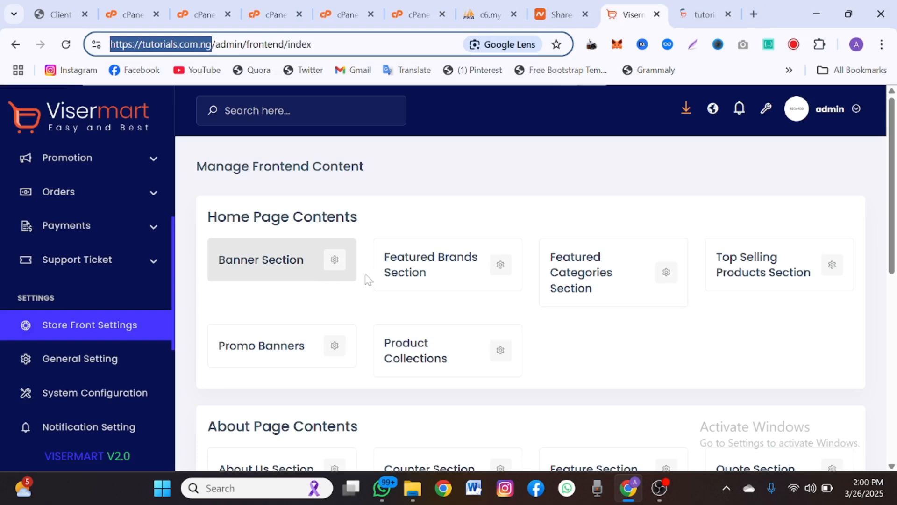
- Open the Banner Section and compare its Fashion Sale fixed banner with the storefront
{"action": "left_click", "coordinate": [323, 274]}
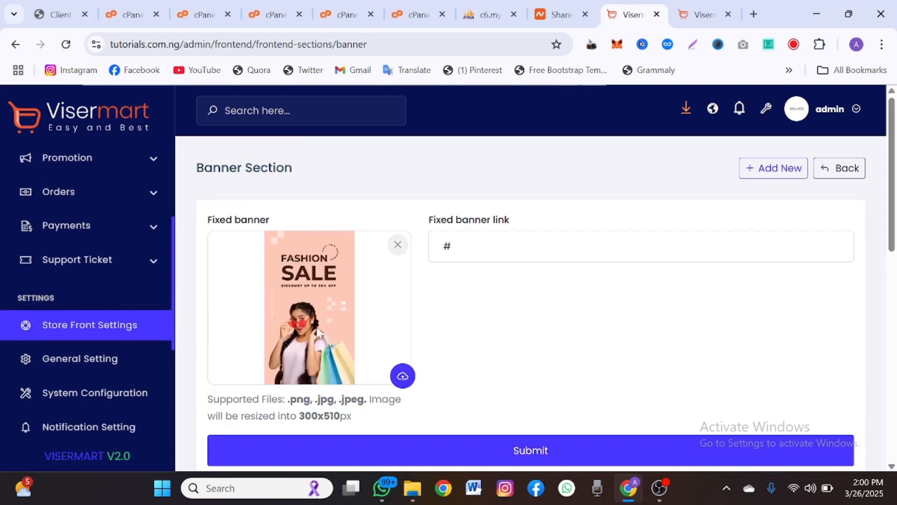
{"action": "scroll", "coordinate": [350, 383], "scroll_direction": "down", "scroll_amount": 8}
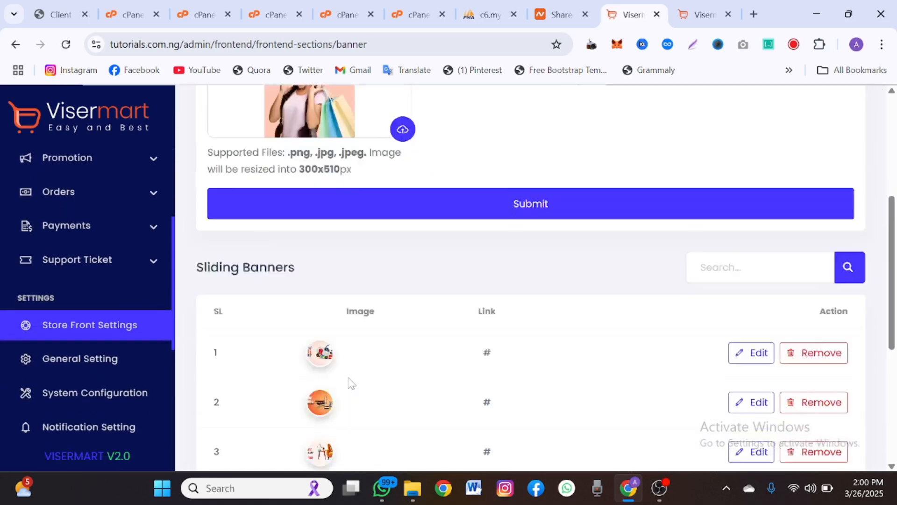
{"action": "scroll", "coordinate": [352, 383], "scroll_direction": "down", "scroll_amount": 4}
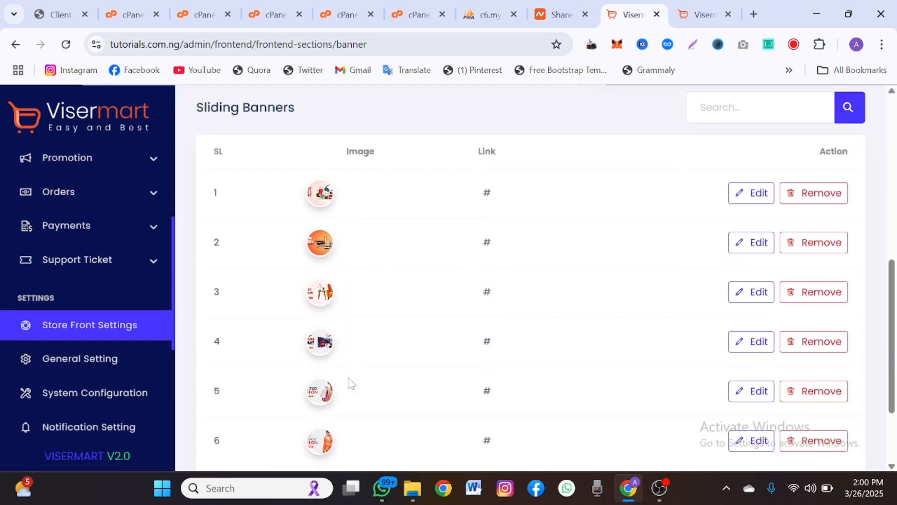
{"action": "scroll", "coordinate": [351, 383], "scroll_direction": "up", "scroll_amount": 10}
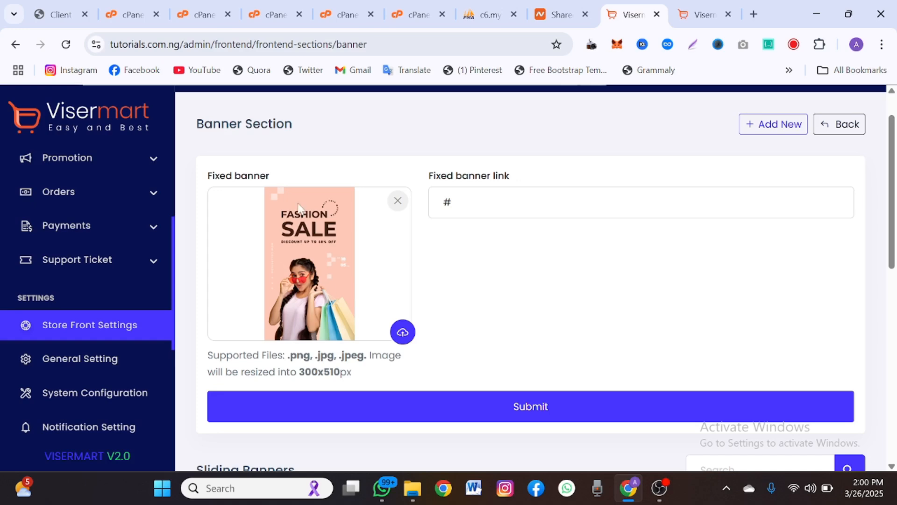
{"action": "left_click", "coordinate": [705, 14]}
{"action": "scroll", "coordinate": [545, 304], "scroll_direction": "down", "scroll_amount": 5}
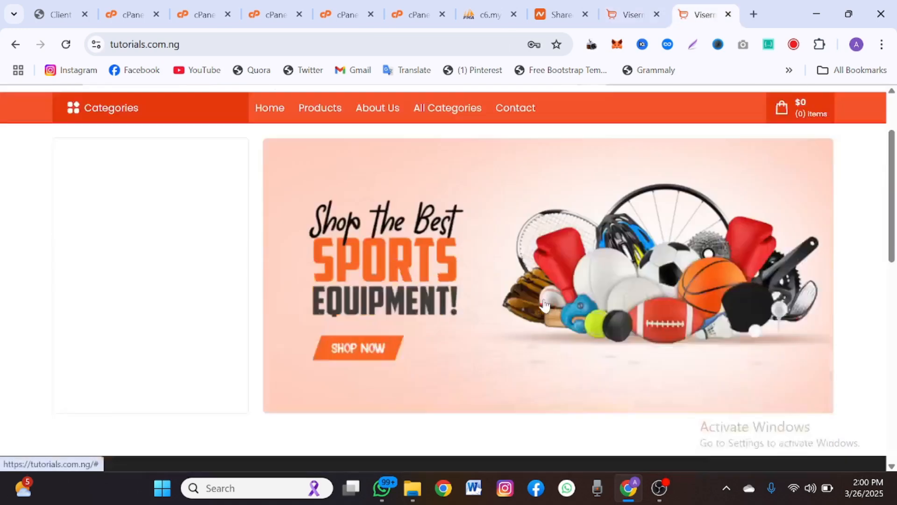
{"action": "scroll", "coordinate": [545, 304], "scroll_direction": "up", "scroll_amount": 4}
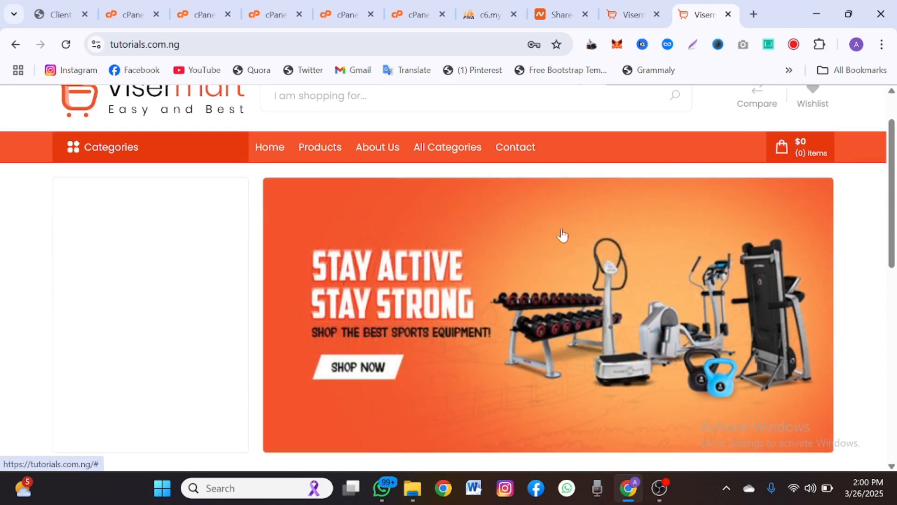
- Scroll the Sliding Banners table down to rows 2–8, checking the storefront's current banner
{"action": "left_click", "coordinate": [613, 10]}
{"action": "scroll", "coordinate": [402, 276], "scroll_direction": "down", "scroll_amount": 5}
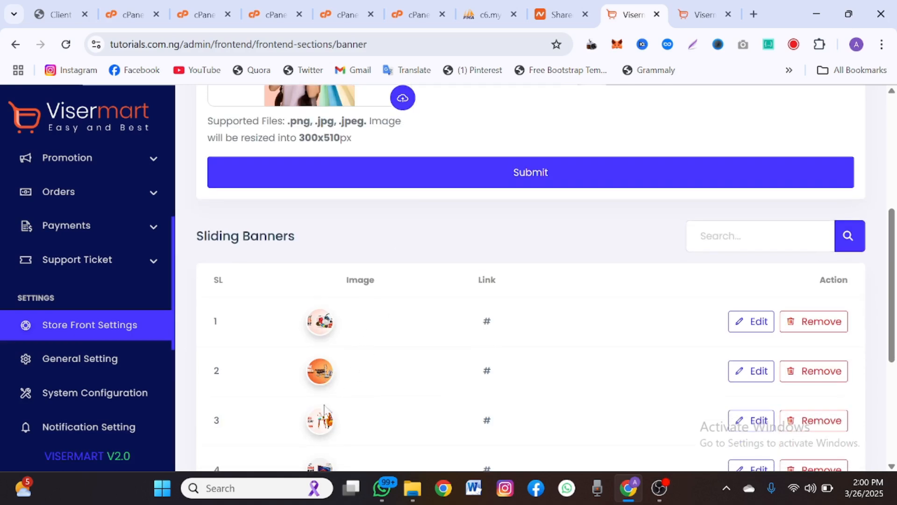
{"action": "left_click", "coordinate": [701, 13]}
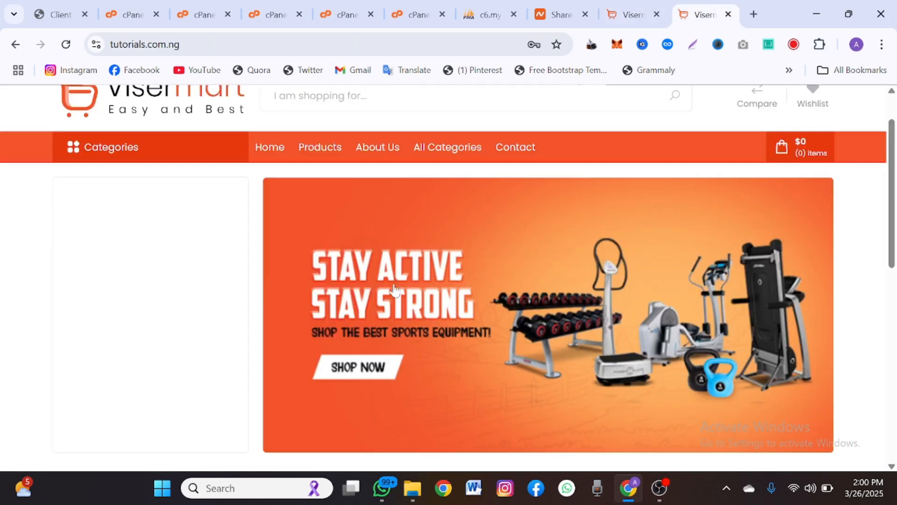
{"action": "left_click", "coordinate": [626, 14]}
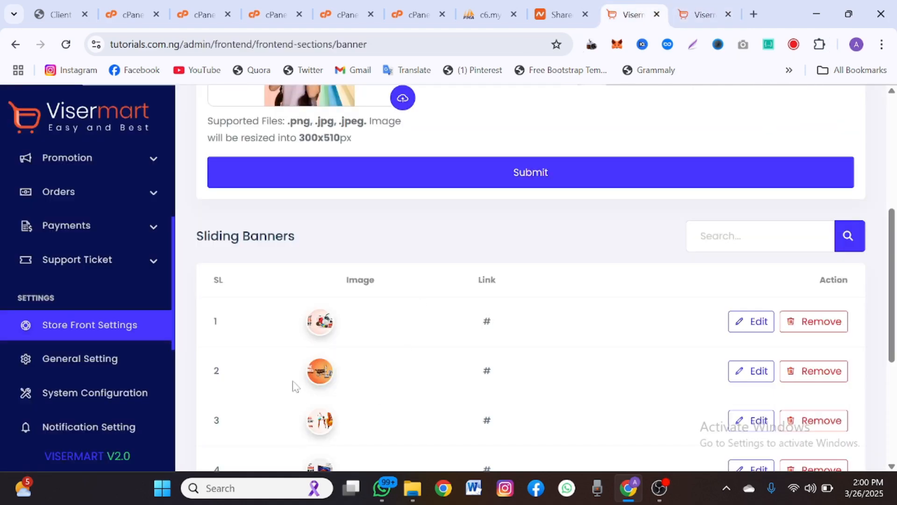
{"action": "scroll", "coordinate": [322, 372], "scroll_direction": "down", "scroll_amount": 5}
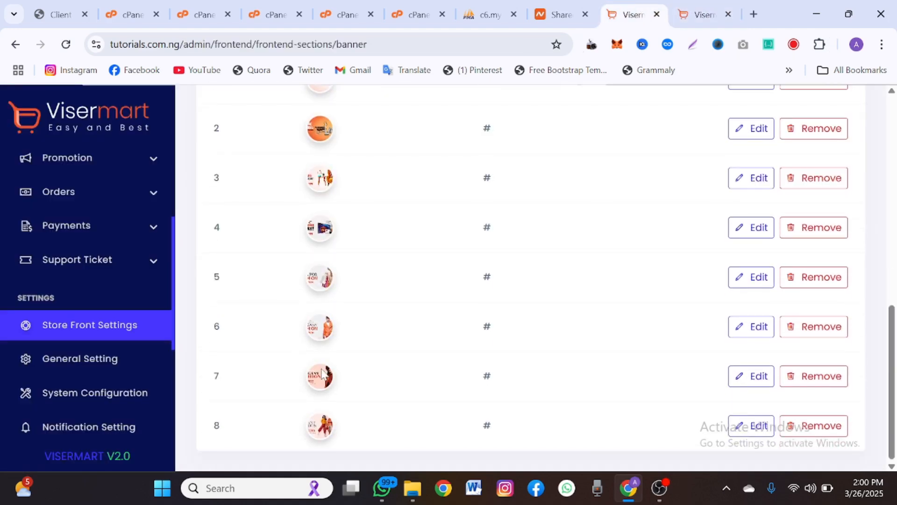
{"action": "scroll", "coordinate": [753, 311], "scroll_direction": "up", "scroll_amount": 10}
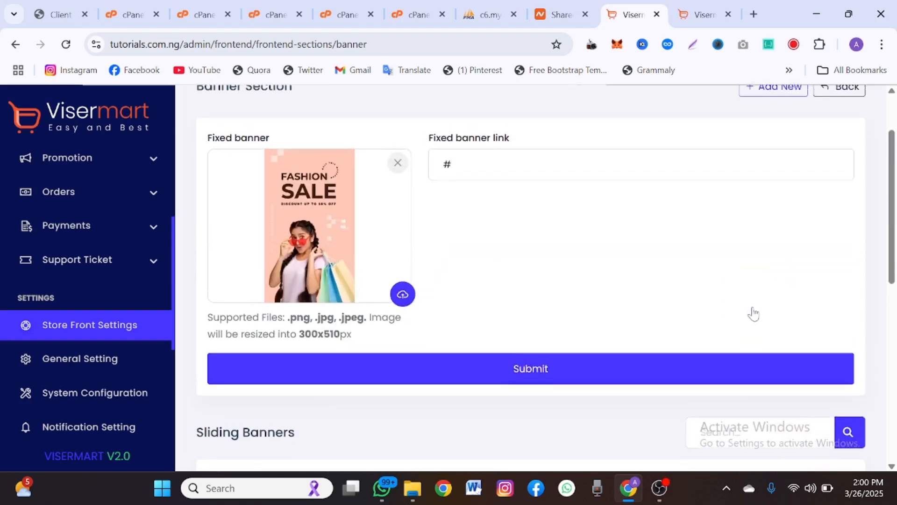
{"action": "scroll", "coordinate": [747, 346], "scroll_direction": "down", "scroll_amount": 5}
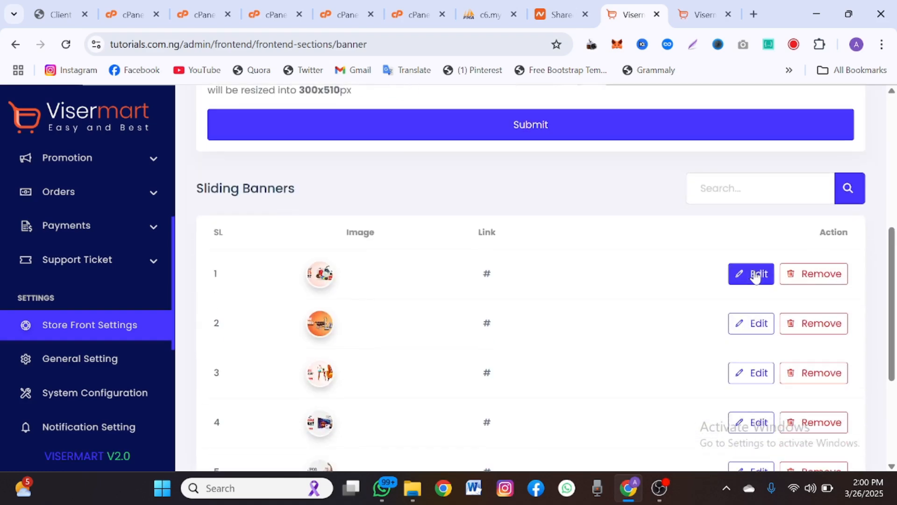
{"action": "scroll", "coordinate": [755, 276], "scroll_direction": "down", "scroll_amount": 4}
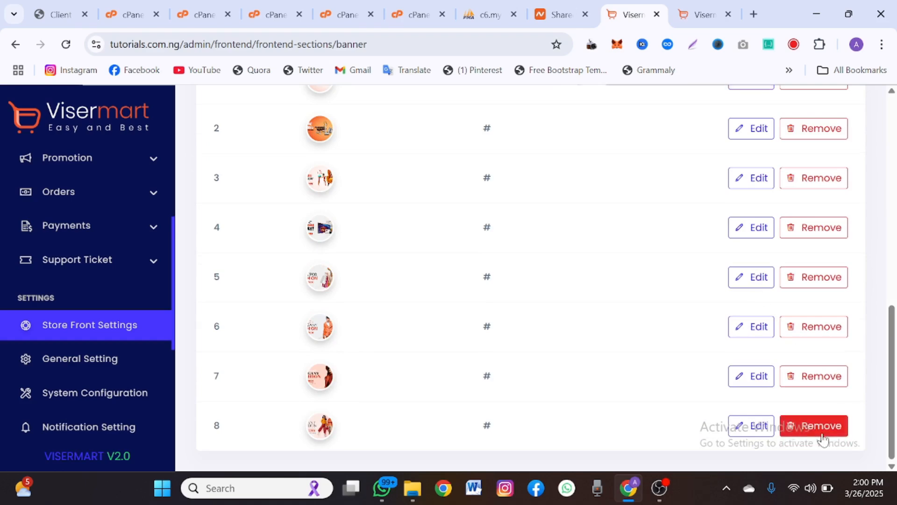
- Remove sliding banner 8, check the storefront, and return to the admin tab
{"action": "left_click", "coordinate": [822, 438]}
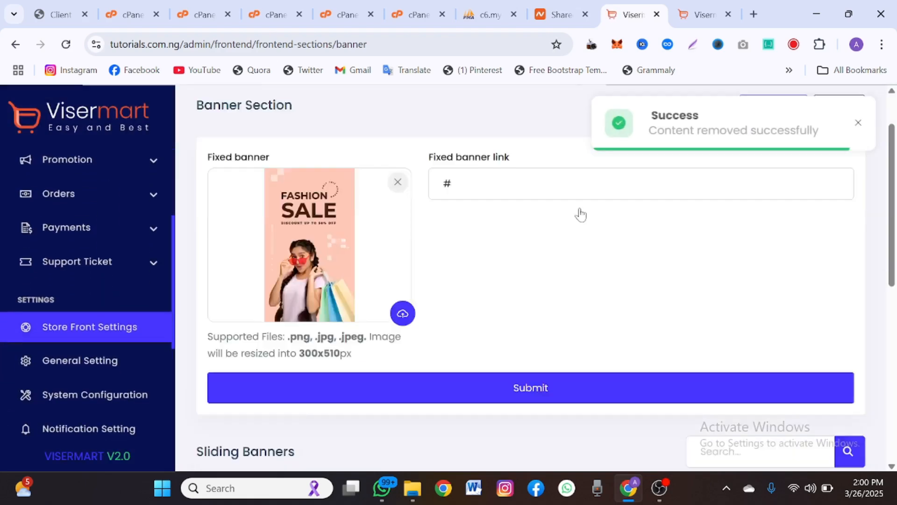
{"action": "scroll", "coordinate": [582, 213], "scroll_direction": "up", "scroll_amount": 10}
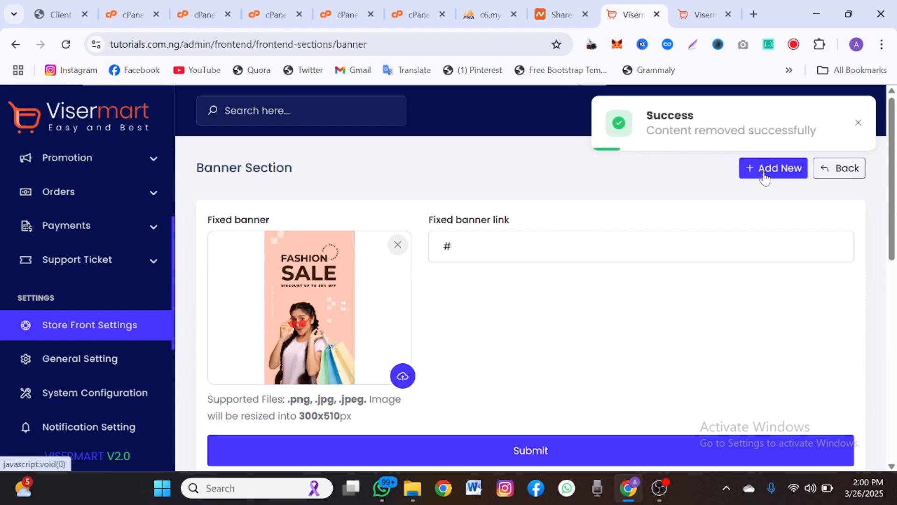
{"action": "left_click", "coordinate": [702, 14]}
{"action": "scroll", "coordinate": [491, 334], "scroll_direction": "down", "scroll_amount": 1}
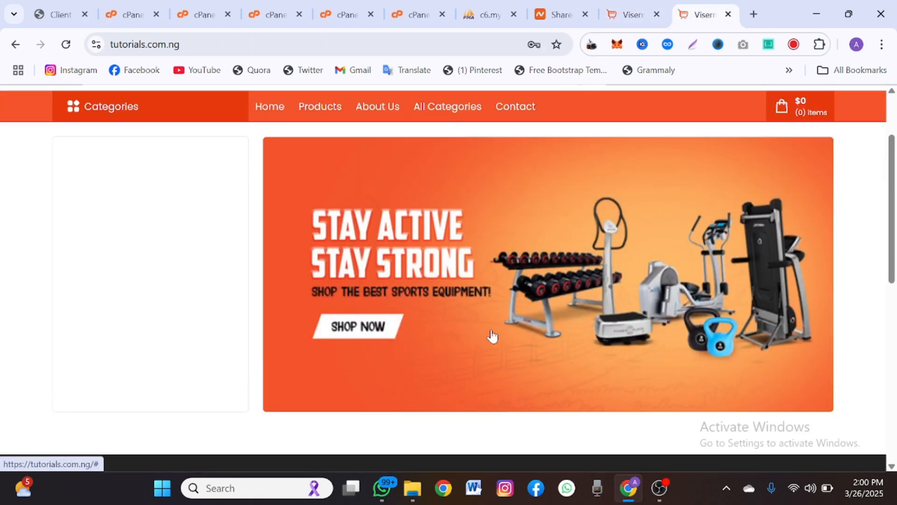
{"action": "left_click", "coordinate": [491, 335]}
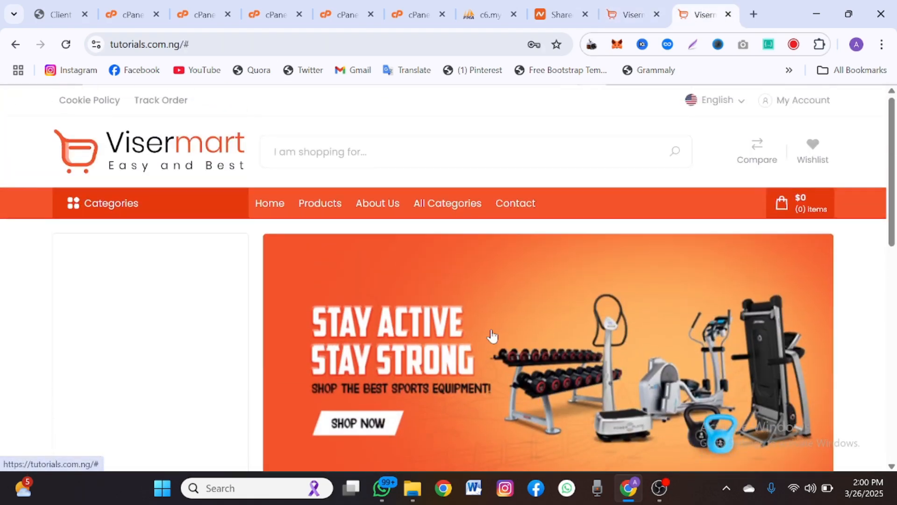
{"action": "left_click", "coordinate": [616, 1]}
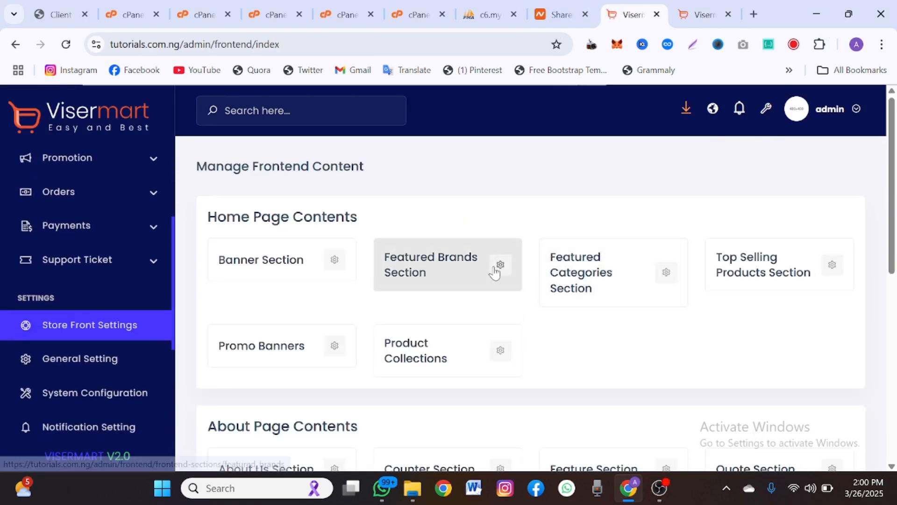
- Open the Featured Categories section settings and compare them with the storefront
{"action": "left_click", "coordinate": [666, 273]}
{"action": "left_click", "coordinate": [703, 14]}
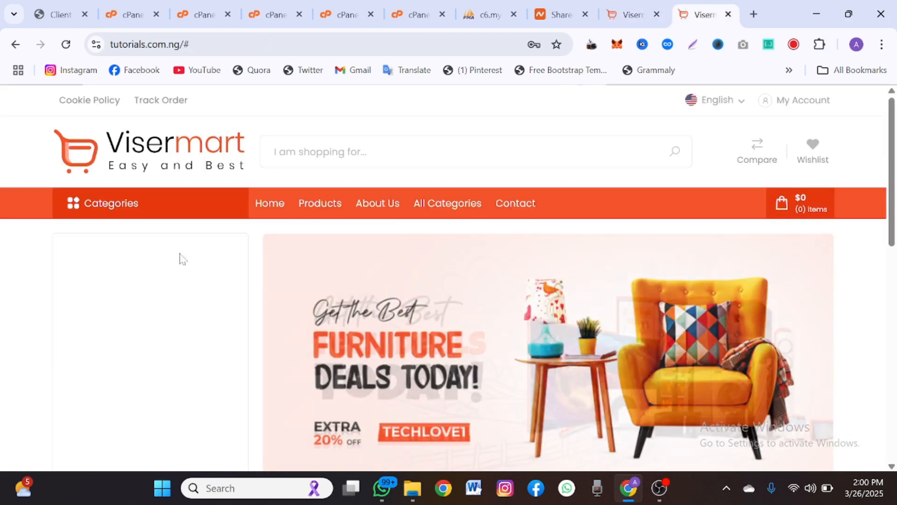
{"action": "left_click", "coordinate": [610, 7]}
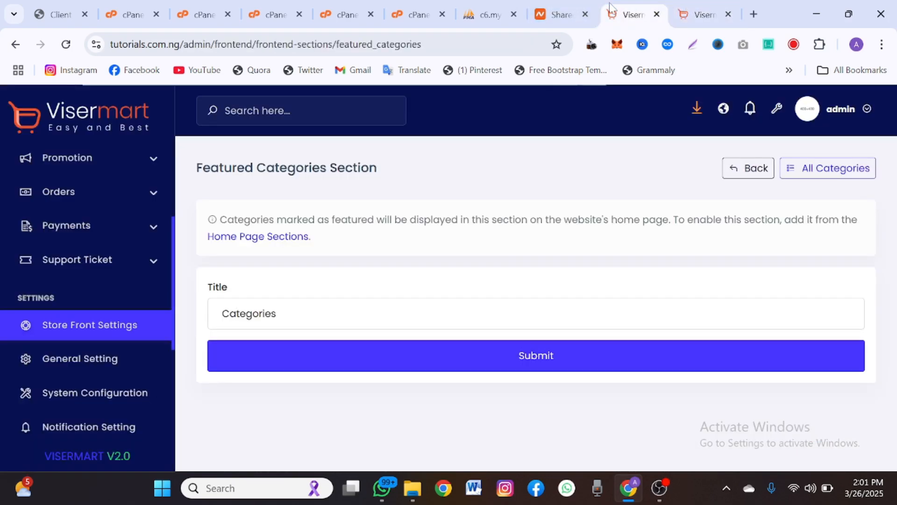
{"action": "left_click", "coordinate": [276, 313]}
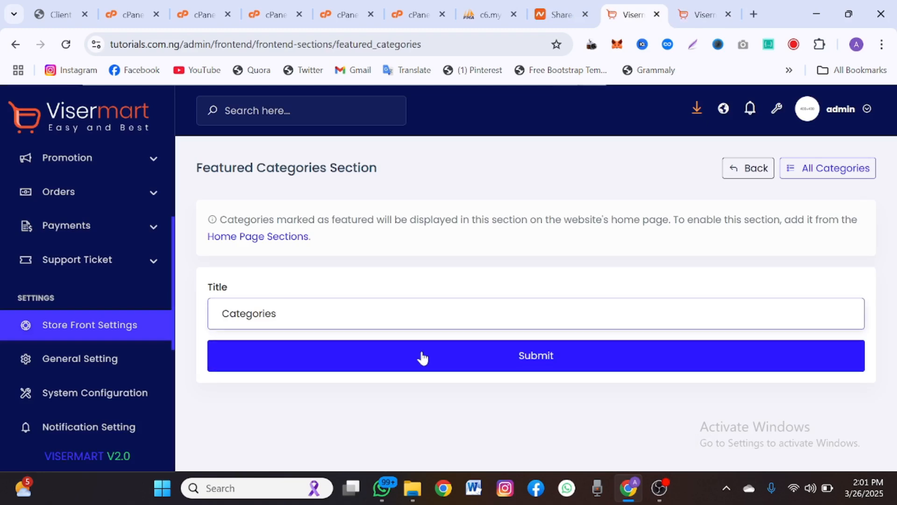
- Open All Categories and step through Name, Slug, Meta Title, Description and Keywords without saving
{"action": "left_click", "coordinate": [800, 177]}
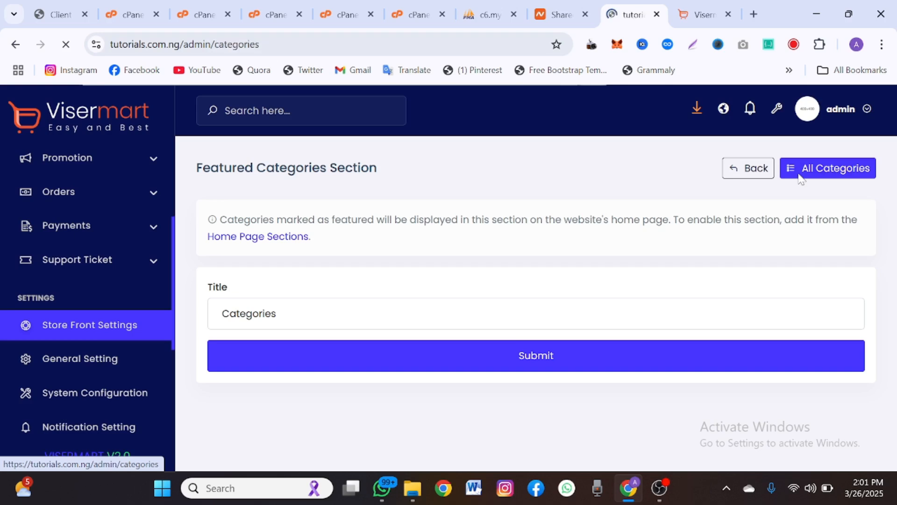
{"action": "scroll", "coordinate": [560, 443], "scroll_direction": "down", "scroll_amount": 1}
{"action": "scroll", "coordinate": [561, 443], "scroll_direction": "down", "scroll_amount": 2}
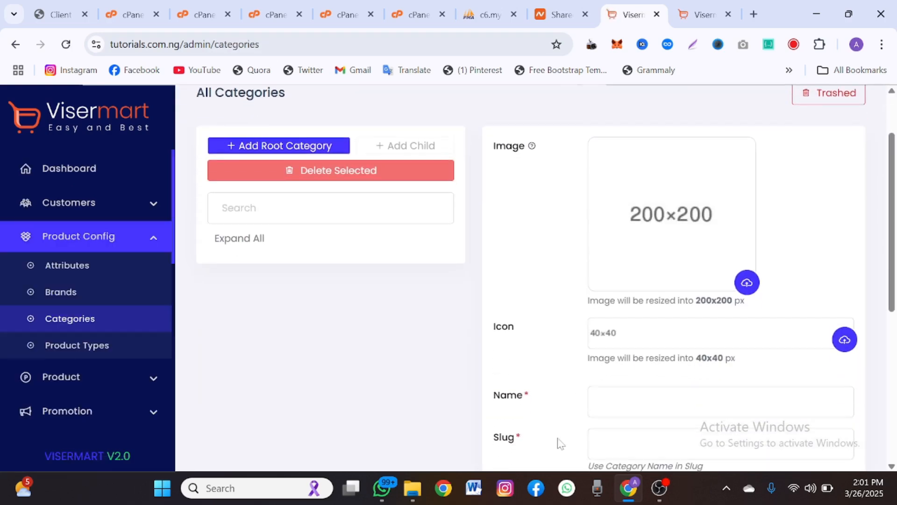
{"action": "scroll", "coordinate": [447, 282], "scroll_direction": "down", "scroll_amount": 1}
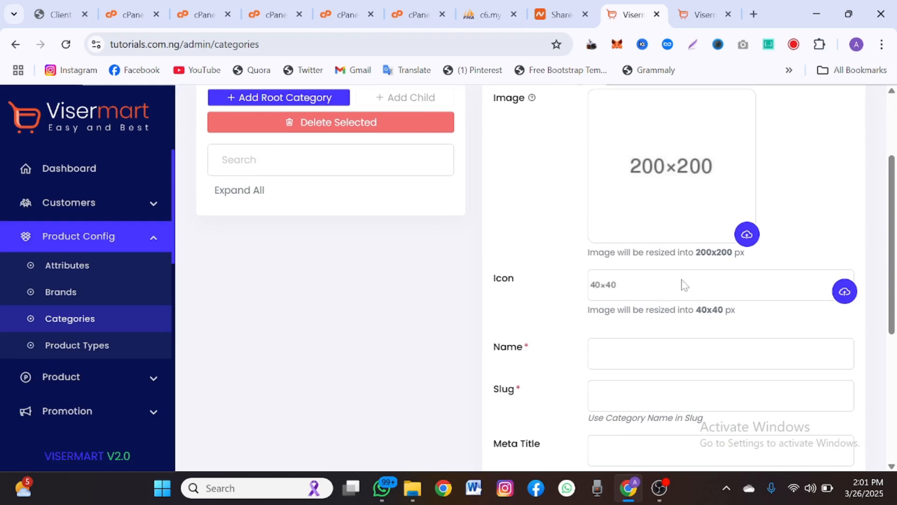
{"action": "scroll", "coordinate": [622, 174], "scroll_direction": "down", "scroll_amount": 3}
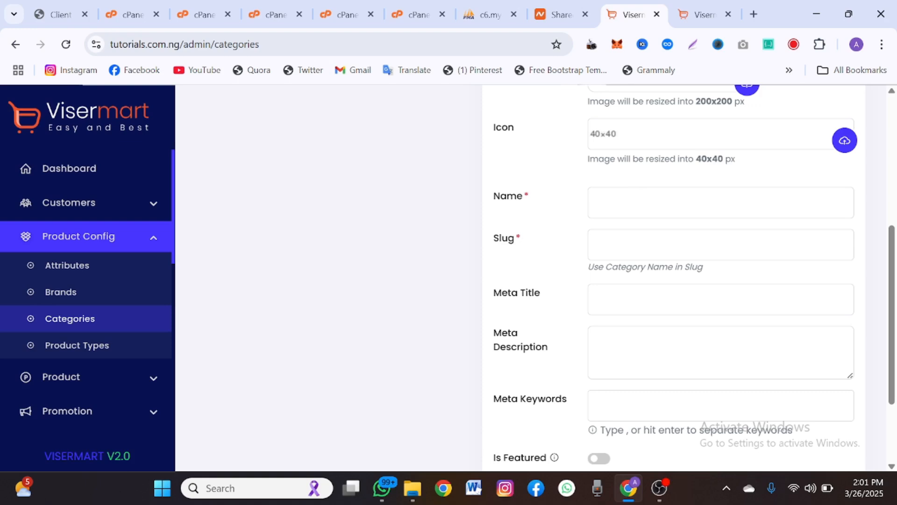
{"action": "left_click", "coordinate": [626, 201]}
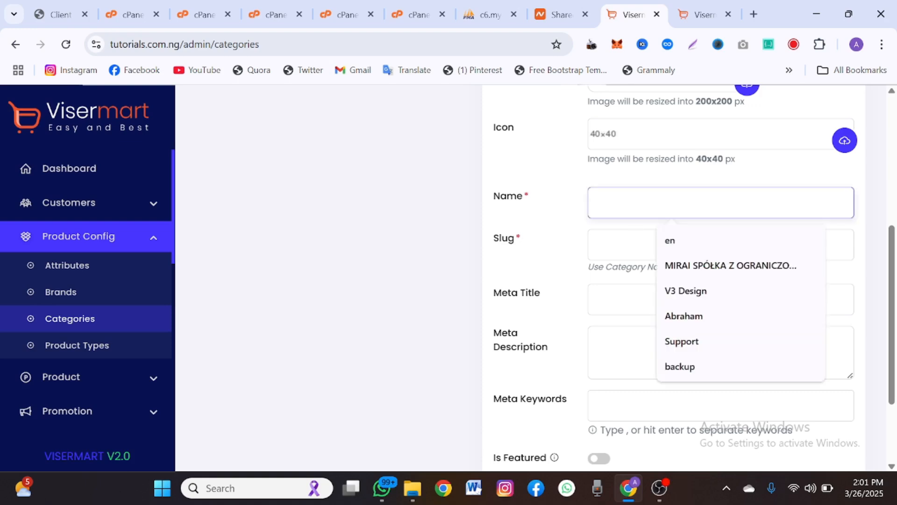
{"action": "left_click", "coordinate": [624, 244]}
{"action": "left_click", "coordinate": [625, 298]}
{"action": "scroll", "coordinate": [626, 294], "scroll_direction": "down", "scroll_amount": 2}
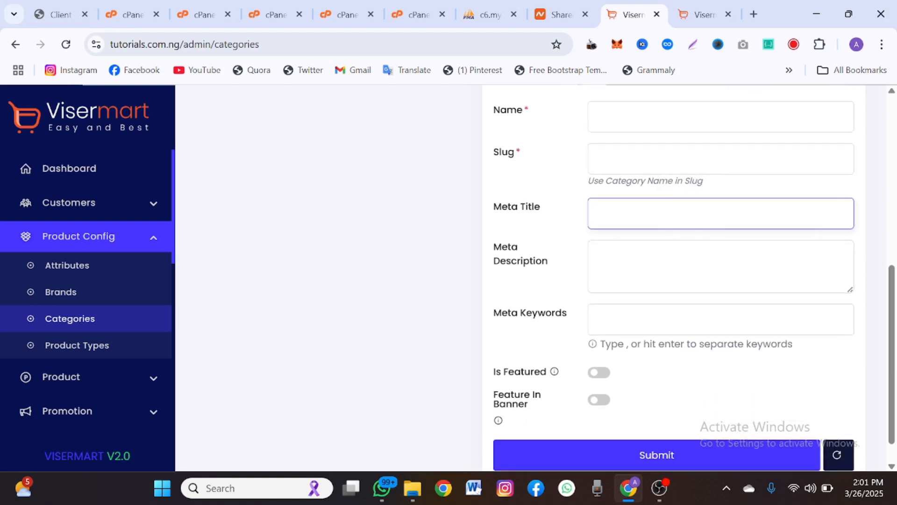
{"action": "left_click", "coordinate": [624, 254]}
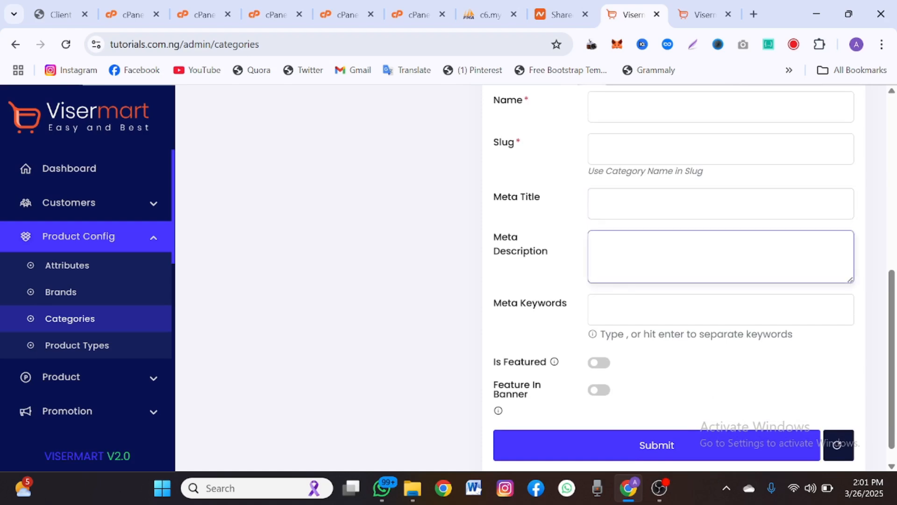
{"action": "left_click", "coordinate": [623, 309]}
{"action": "scroll", "coordinate": [627, 299], "scroll_direction": "down", "scroll_amount": 1}
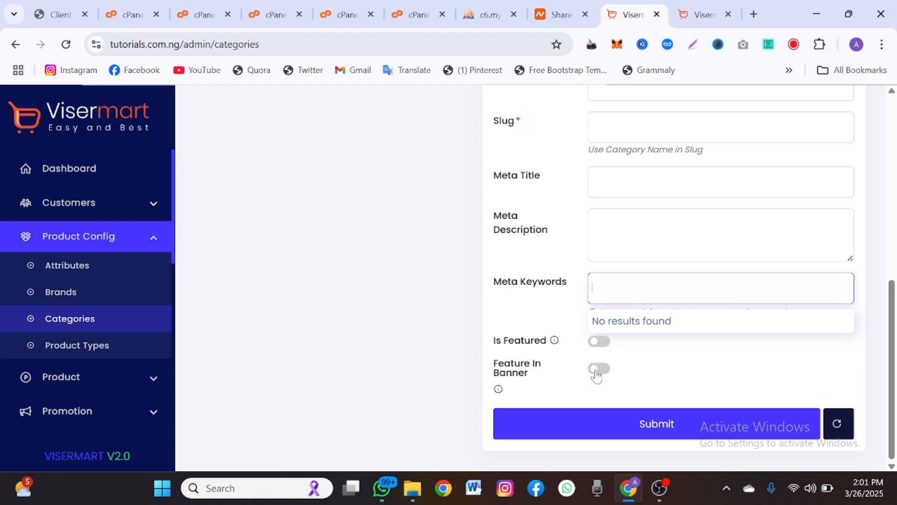
{"action": "scroll", "coordinate": [605, 420], "scroll_direction": "up", "scroll_amount": 2}
{"action": "scroll", "coordinate": [605, 421], "scroll_direction": "up", "scroll_amount": 5}
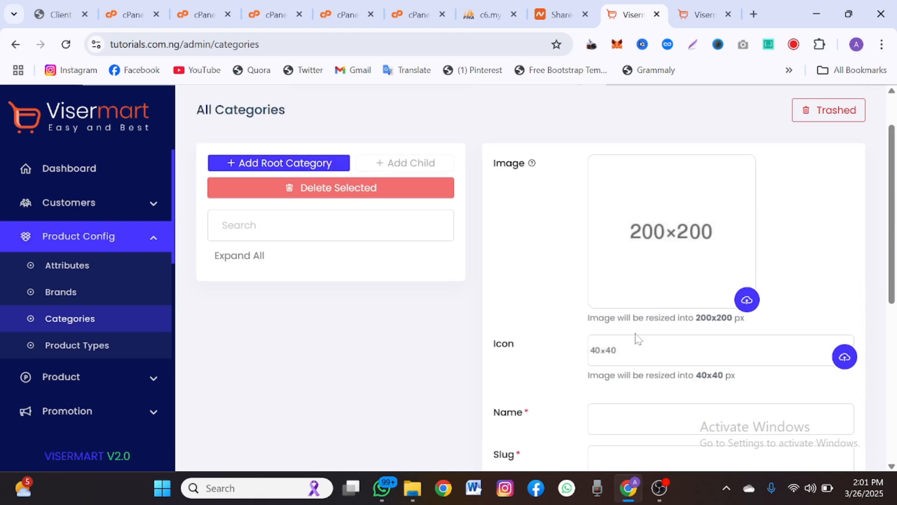
- Check the storefront home page, then review the empty All Categories page
{"action": "left_click", "coordinate": [696, 14]}
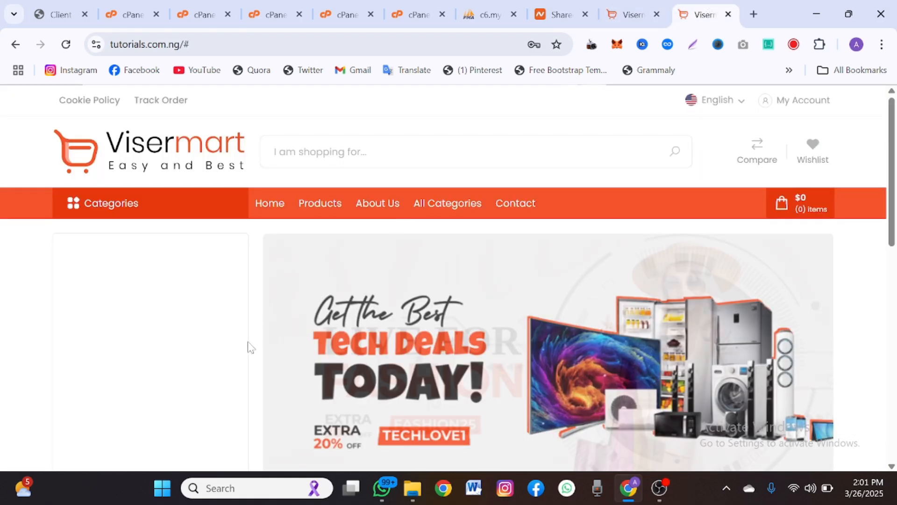
{"action": "left_click", "coordinate": [609, 6]}
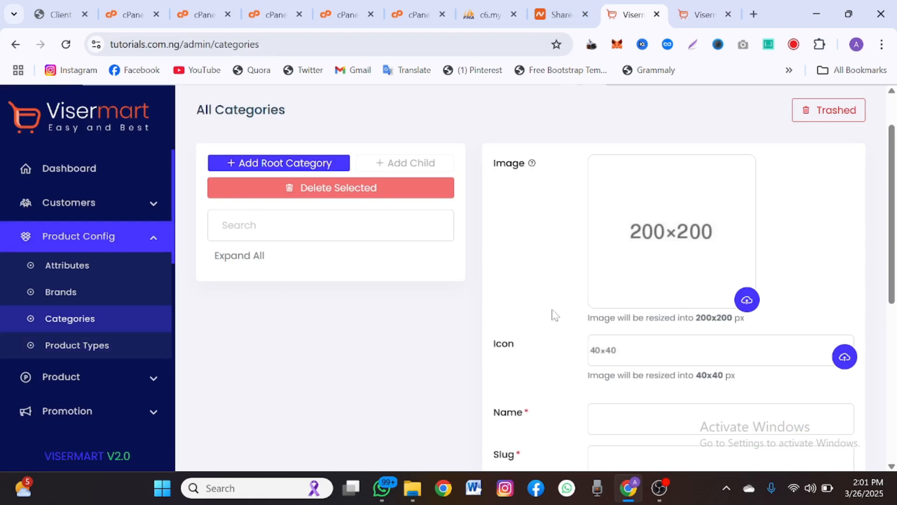
{"action": "scroll", "coordinate": [554, 314], "scroll_direction": "down", "scroll_amount": 1}
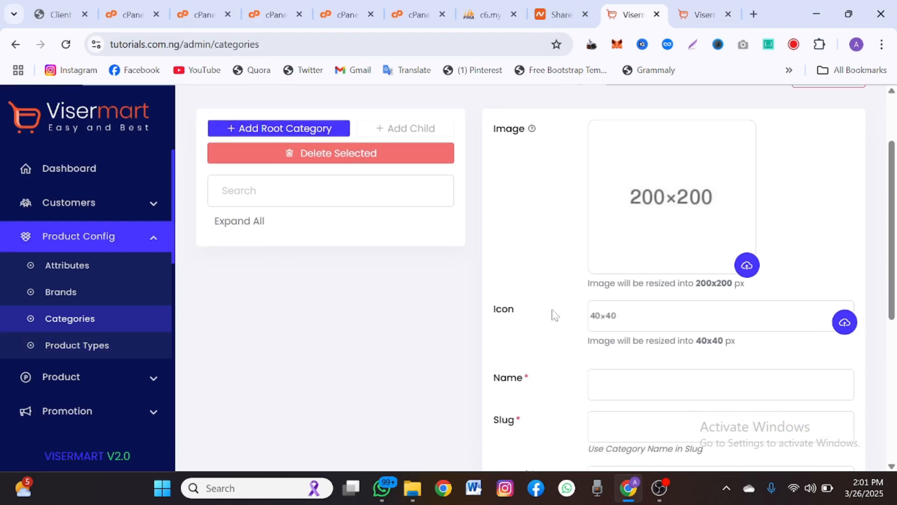
{"action": "scroll", "coordinate": [368, 237], "scroll_direction": "up", "scroll_amount": 2}
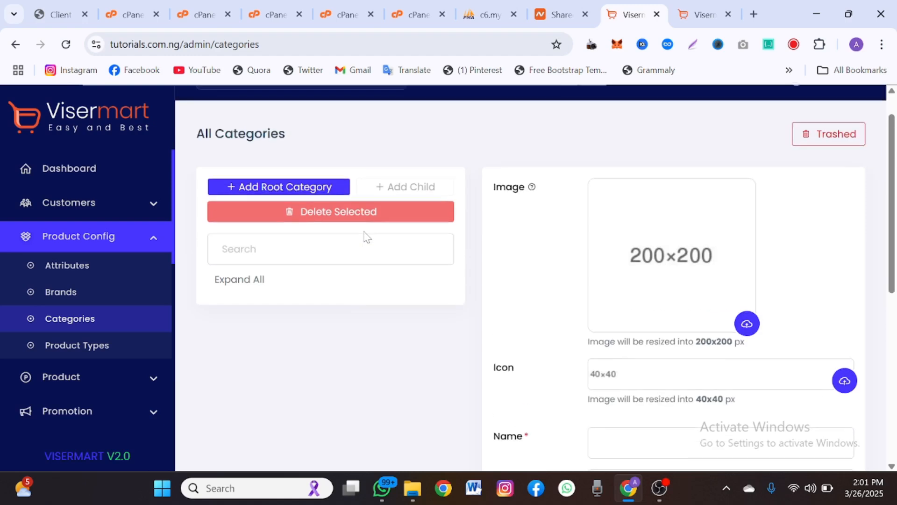
{"action": "scroll", "coordinate": [386, 191], "scroll_direction": "down", "scroll_amount": 7}
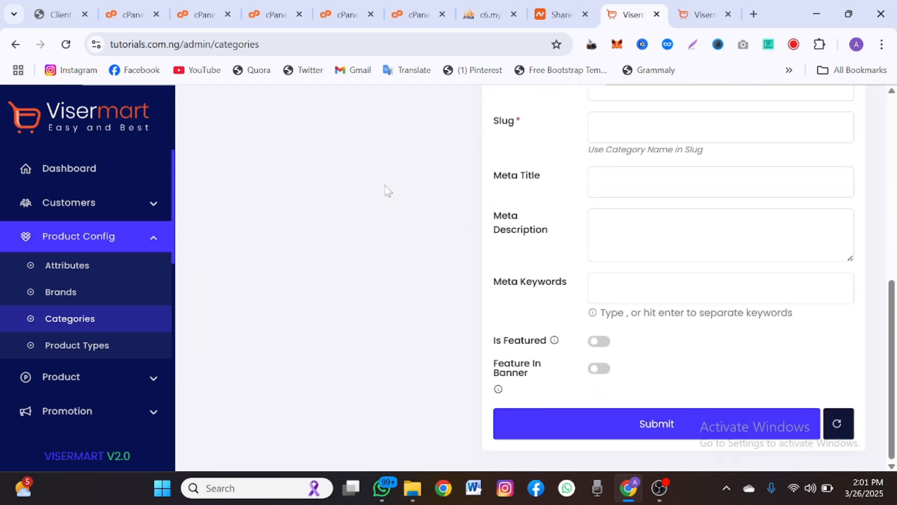
{"action": "scroll", "coordinate": [447, 329], "scroll_direction": "up", "scroll_amount": 3}
{"action": "scroll", "coordinate": [448, 329], "scroll_direction": "down", "scroll_amount": 3}
{"action": "scroll", "coordinate": [447, 330], "scroll_direction": "up", "scroll_amount": 2}
{"action": "scroll", "coordinate": [448, 329], "scroll_direction": "up", "scroll_amount": 5}
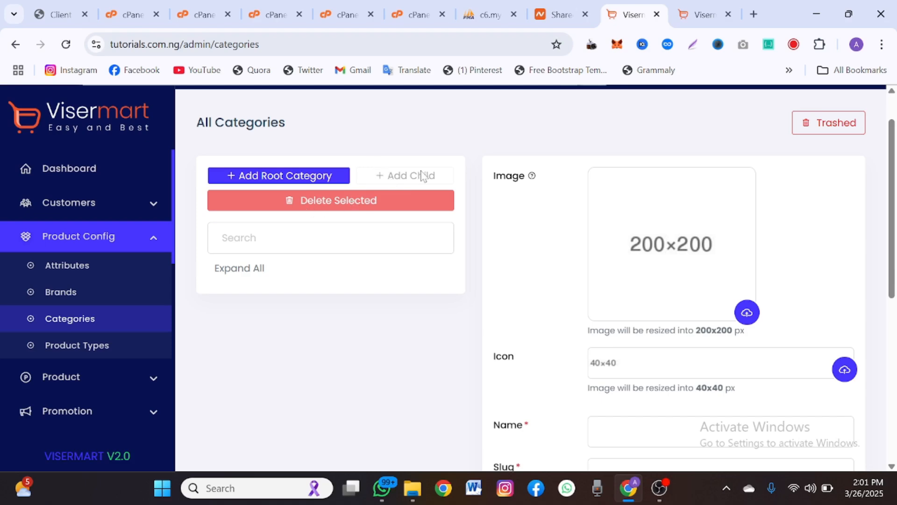
{"action": "scroll", "coordinate": [553, 202], "scroll_direction": "down", "scroll_amount": 7}
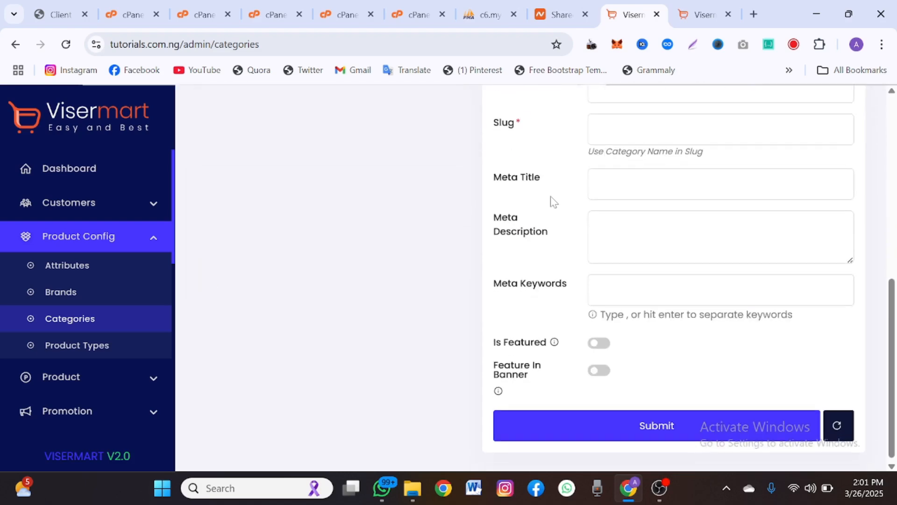
{"action": "scroll", "coordinate": [554, 202], "scroll_direction": "up", "scroll_amount": 7}
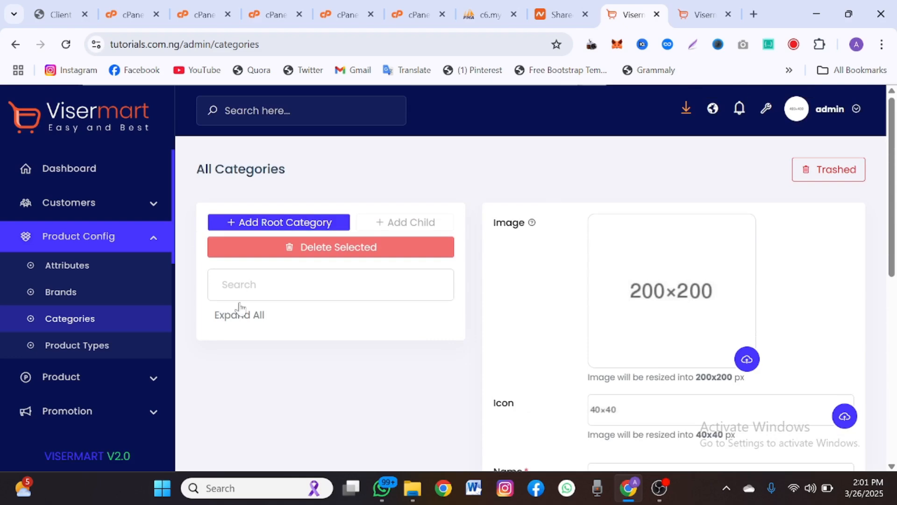
{"action": "scroll", "coordinate": [240, 309], "scroll_direction": "down", "scroll_amount": 7}
{"action": "scroll", "coordinate": [110, 397], "scroll_direction": "down", "scroll_amount": 5}
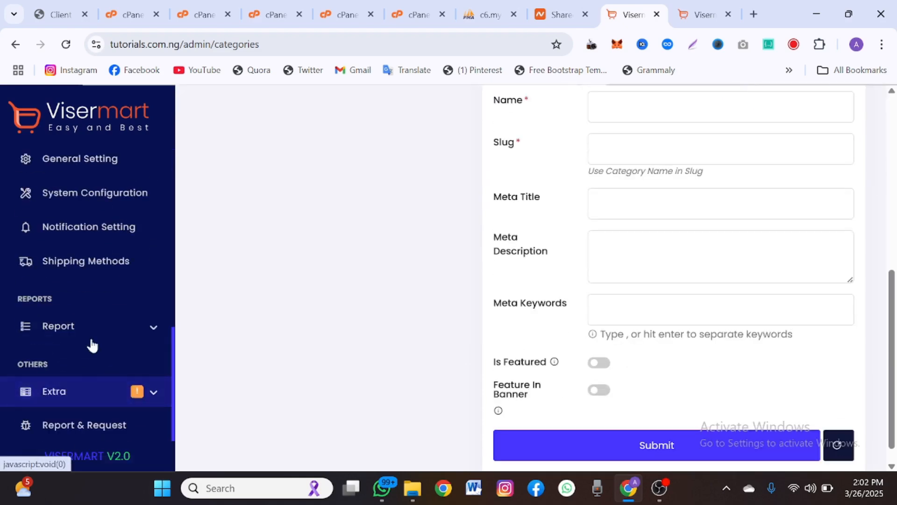
{"action": "scroll", "coordinate": [94, 308], "scroll_direction": "up", "scroll_amount": 3}
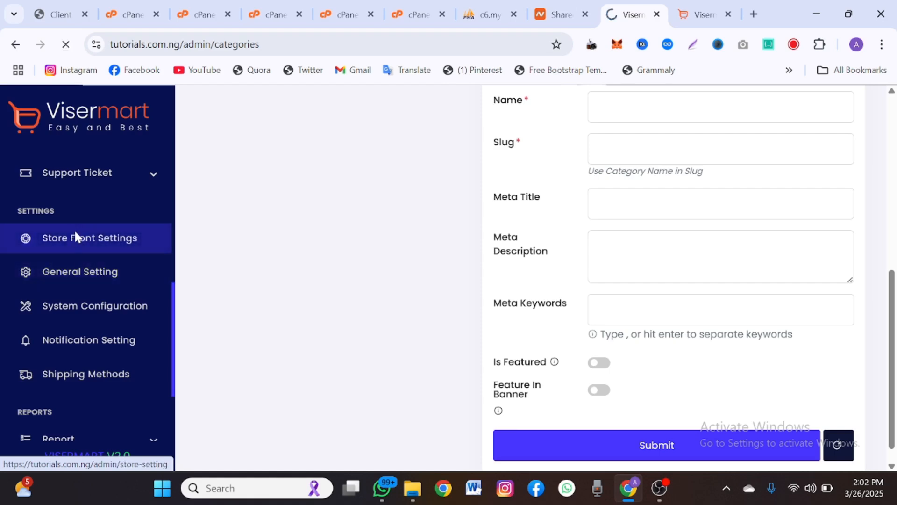
- Scroll the Frontend Contents list down to the About Page Contents sections
{"action": "scroll", "coordinate": [284, 328], "scroll_direction": "down", "scroll_amount": 2}
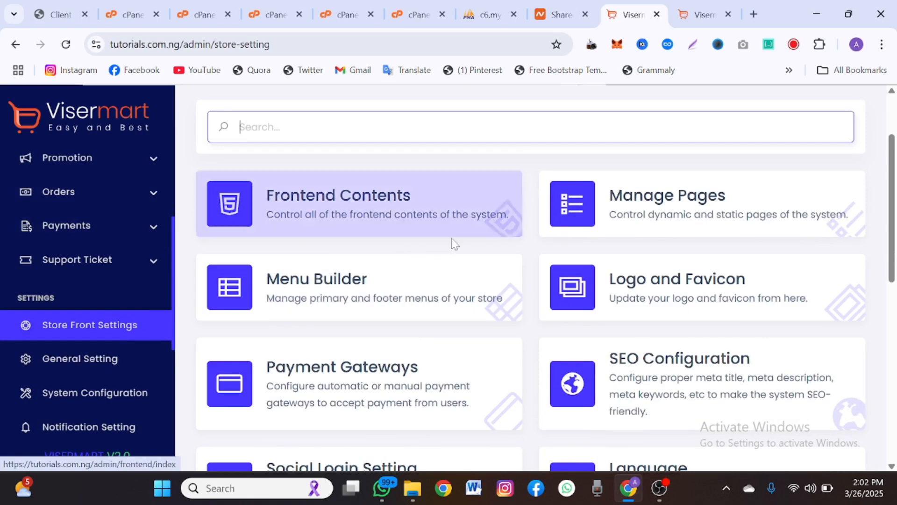
{"action": "scroll", "coordinate": [456, 244], "scroll_direction": "up", "scroll_amount": 1}
{"action": "scroll", "coordinate": [463, 248], "scroll_direction": "down", "scroll_amount": 2}
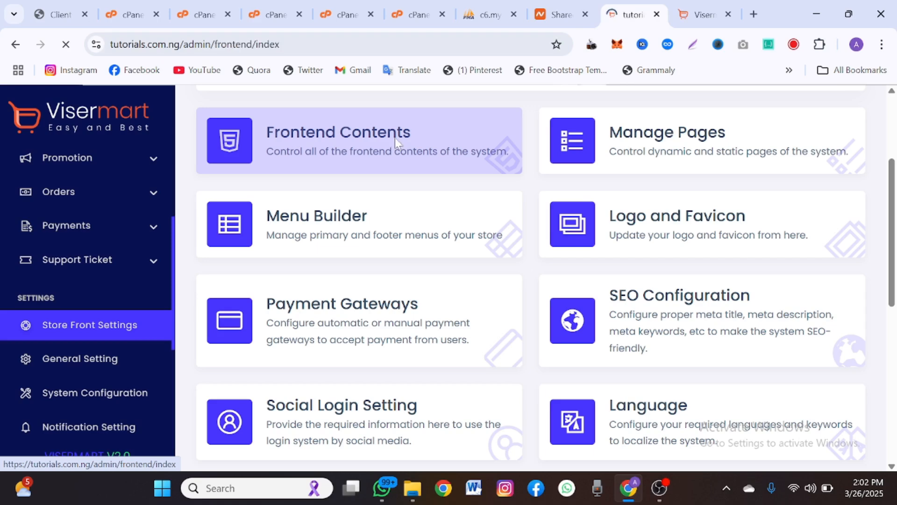
{"action": "scroll", "coordinate": [446, 206], "scroll_direction": "down", "scroll_amount": 1}
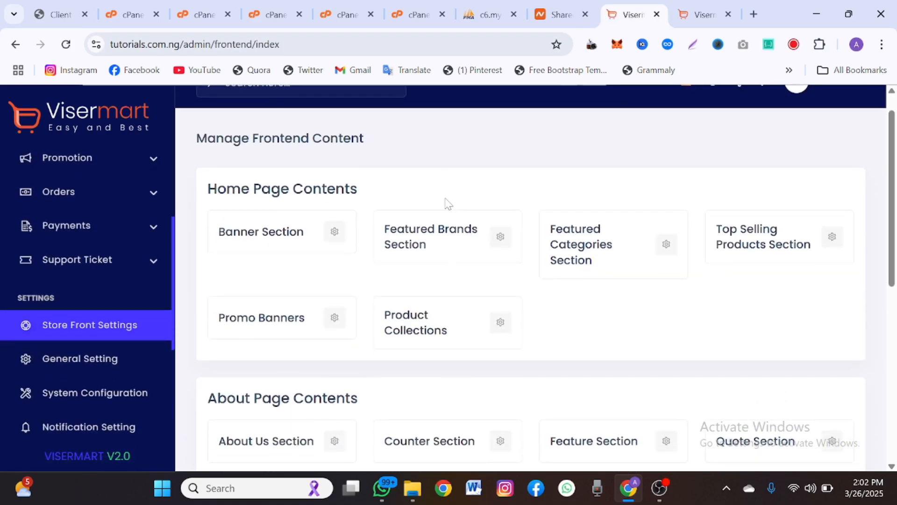
{"action": "scroll", "coordinate": [447, 203], "scroll_direction": "down", "scroll_amount": 2}
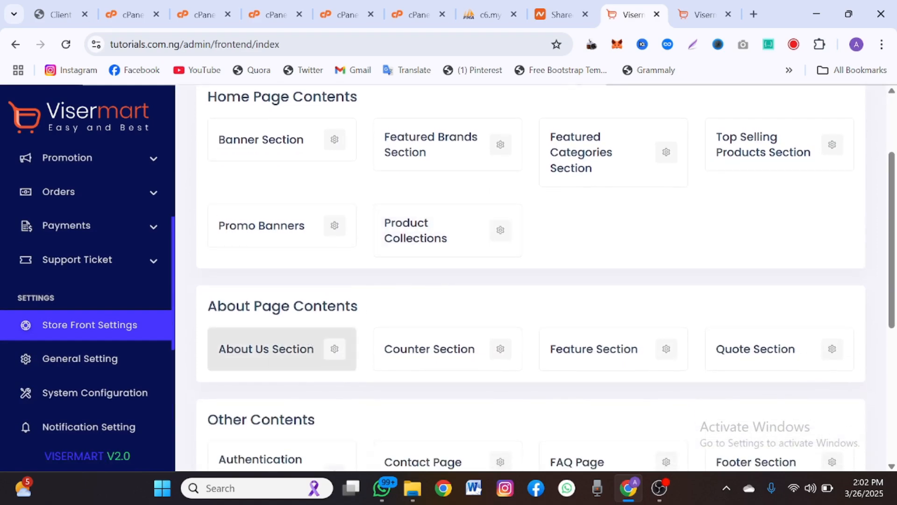
{"action": "scroll", "coordinate": [454, 364], "scroll_direction": "down", "scroll_amount": 2}
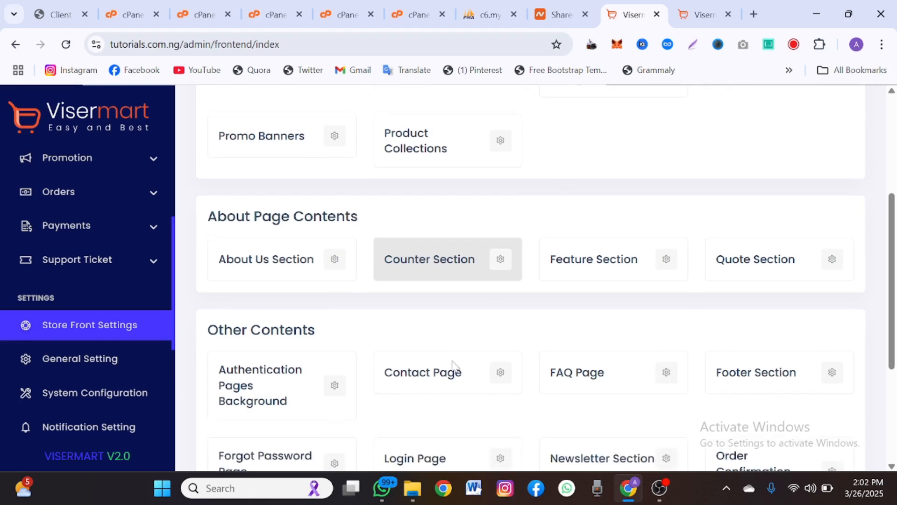
- View the storefront's About Us page, then return to the admin tab
{"action": "left_click", "coordinate": [674, 17]}
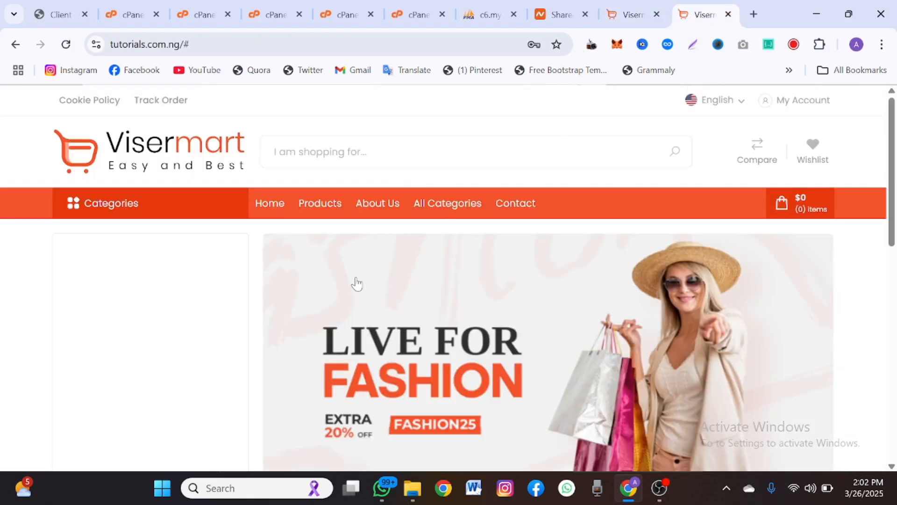
{"action": "left_click", "coordinate": [375, 205]}
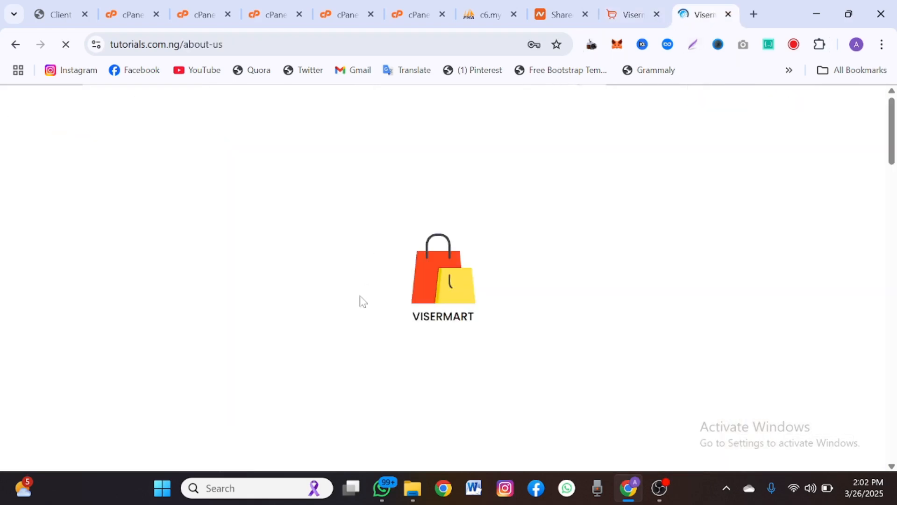
{"action": "scroll", "coordinate": [359, 295], "scroll_direction": "down", "scroll_amount": 10}
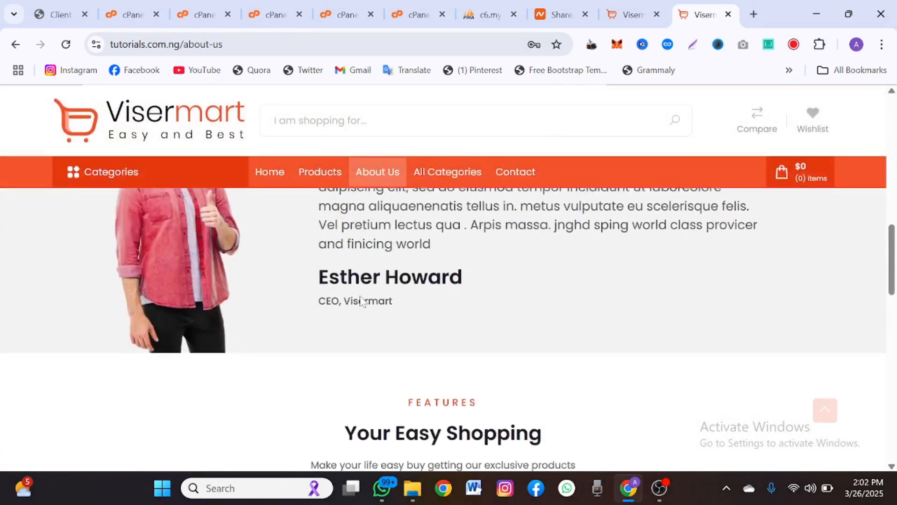
{"action": "scroll", "coordinate": [360, 299], "scroll_direction": "up", "scroll_amount": 3}
{"action": "left_click", "coordinate": [635, 5]}
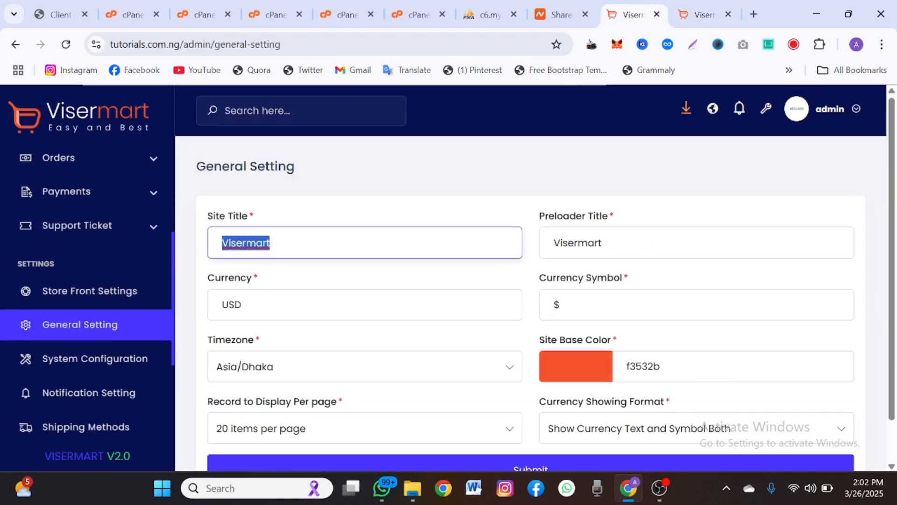
- Set Site Title and Preloader Title to TTZ and start replacing USD with NGN
{"action": "type", "text": "T"}
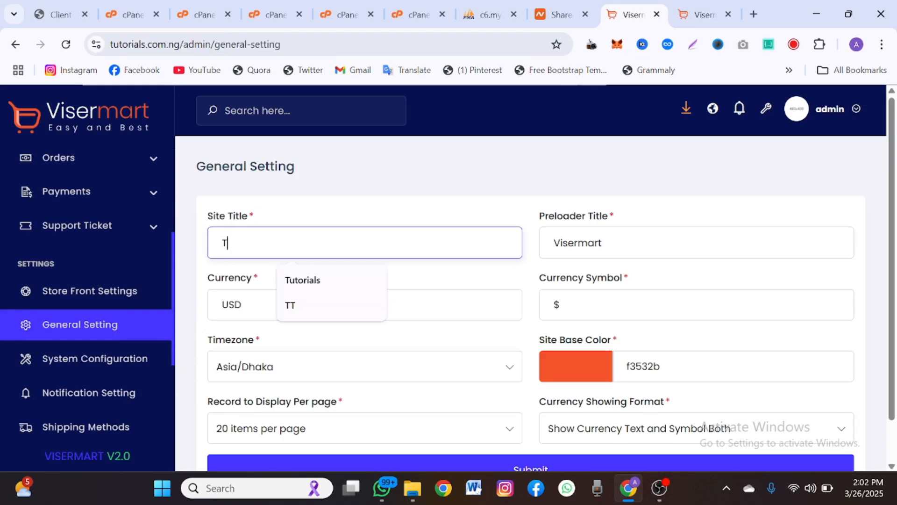
{"action": "type", "text": "TZ"}
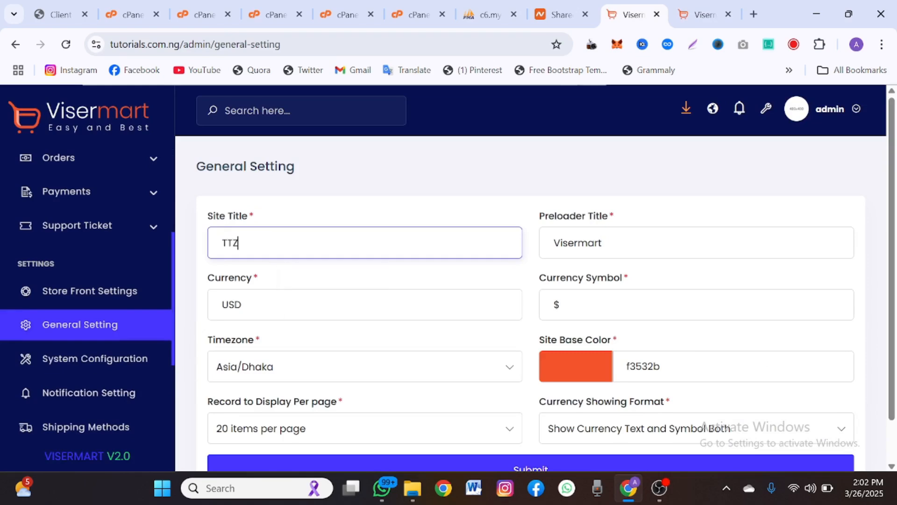
{"action": "double_click", "coordinate": [588, 242]}
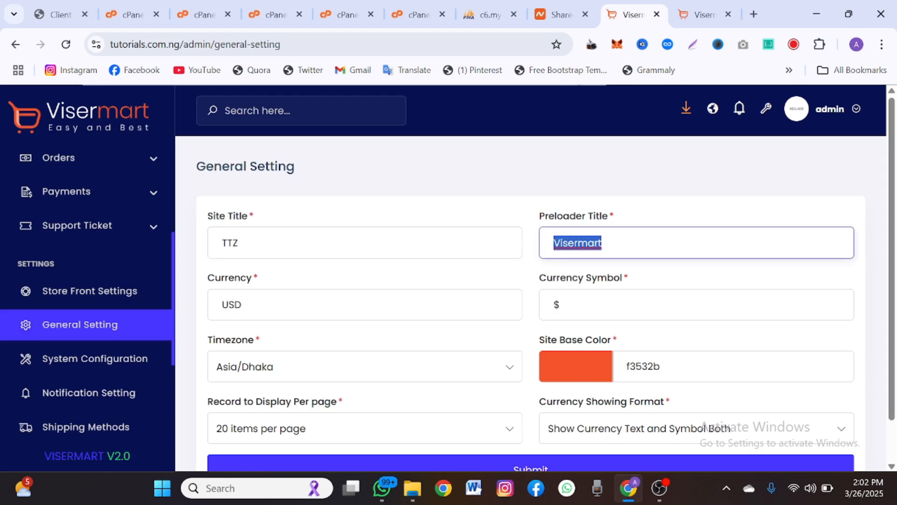
{"action": "type", "text": "TTZ"}
{"action": "double_click", "coordinate": [257, 304]}
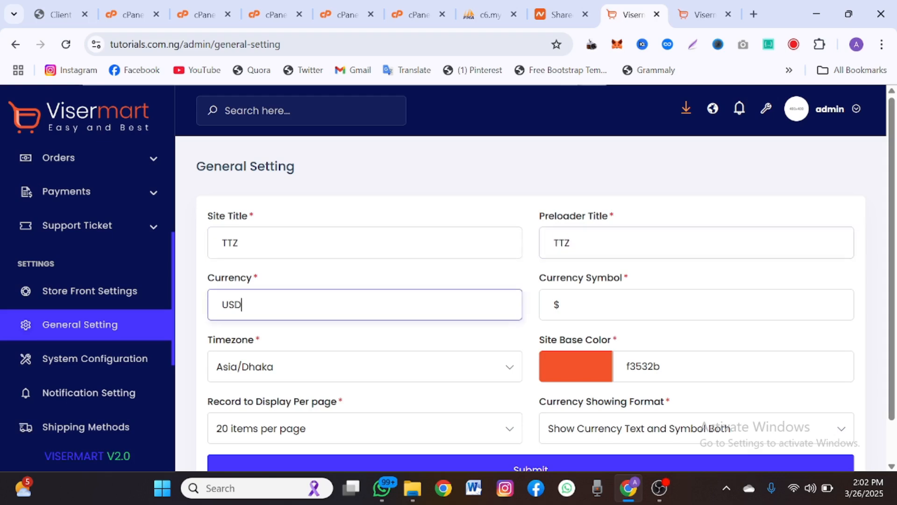
{"action": "type", "text": "NGN"}
- Search Google for 'ngn symbol', select the ₦ sign, and return to General Setting
{"action": "left_click", "coordinate": [754, 14]}
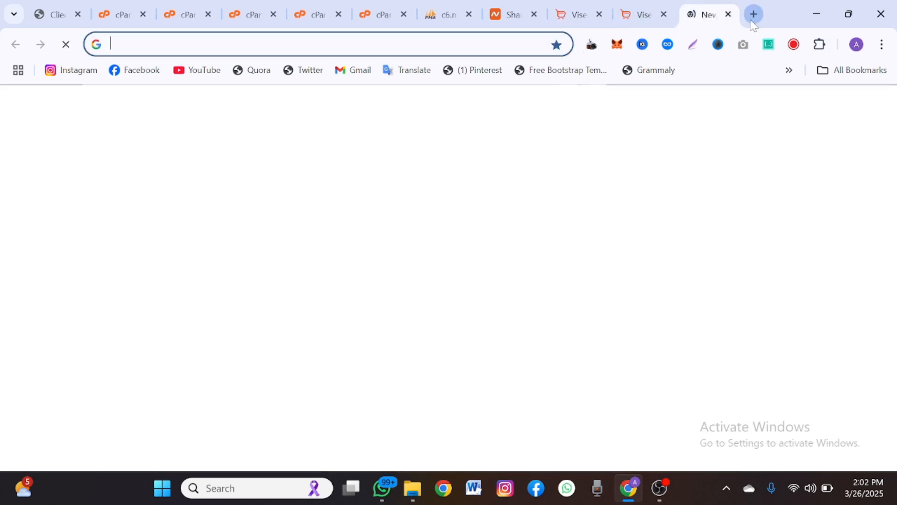
{"action": "type", "text": "ngn sy"}
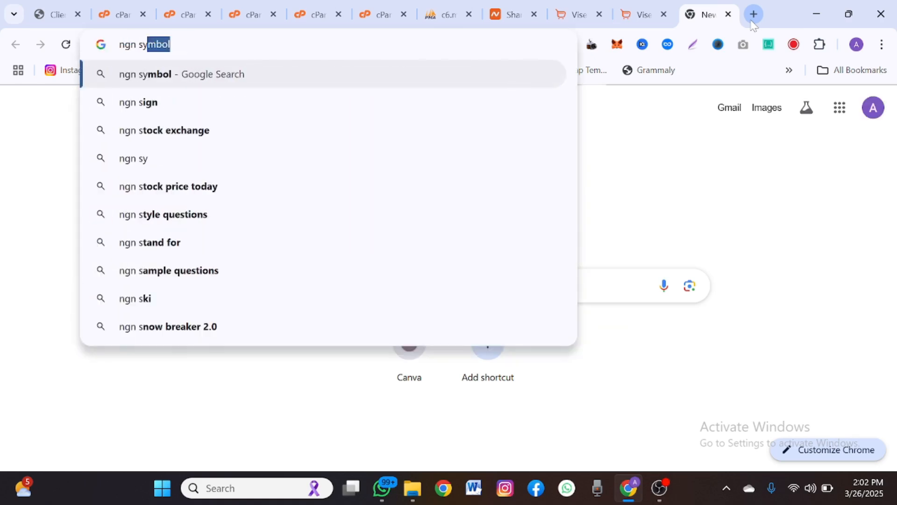
{"action": "type", "text": "mbol"}
{"action": "key", "text": "Return"}
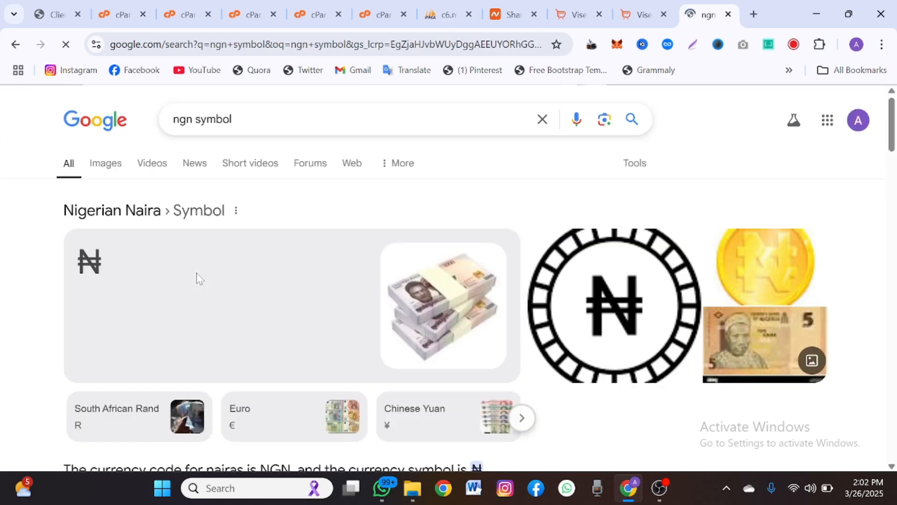
{"action": "scroll", "coordinate": [87, 262], "scroll_direction": "down", "scroll_amount": 5}
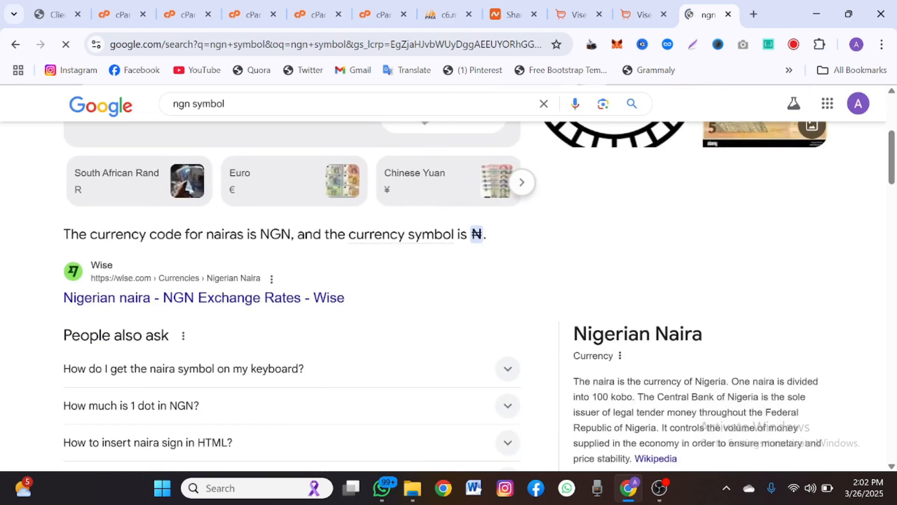
{"action": "double_click", "coordinate": [482, 232]}
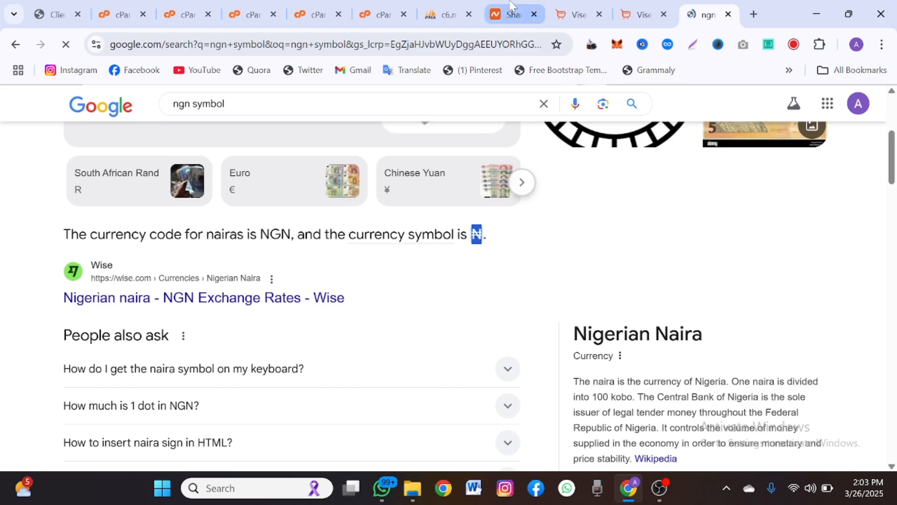
{"action": "left_click", "coordinate": [587, 5]}
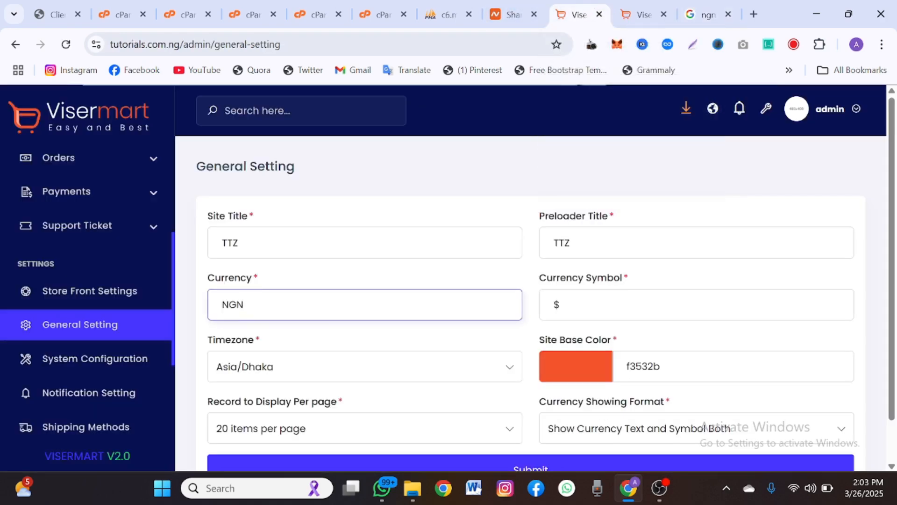
- Enter ₦ as currency symbol, set base colour to blue 462bf3, and submit
{"action": "key", "text": "Tab"}
{"action": "scroll", "coordinate": [531, 281], "scroll_direction": "down", "scroll_amount": 1}
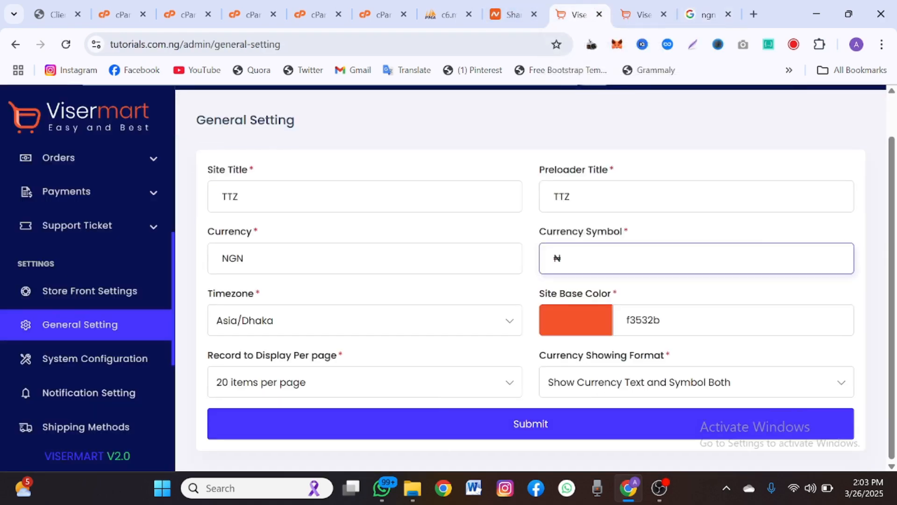
{"action": "left_click", "coordinate": [612, 318]}
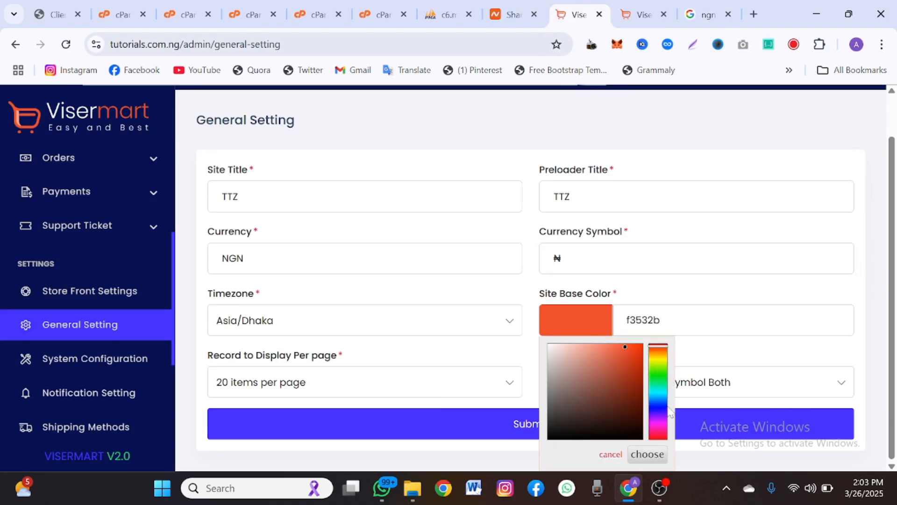
{"action": "left_click", "coordinate": [660, 411]}
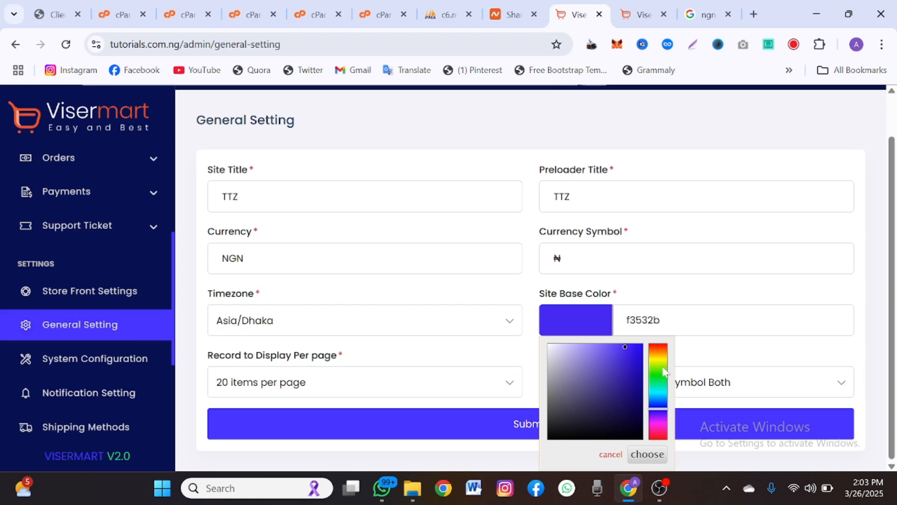
{"action": "left_click", "coordinate": [744, 369]}
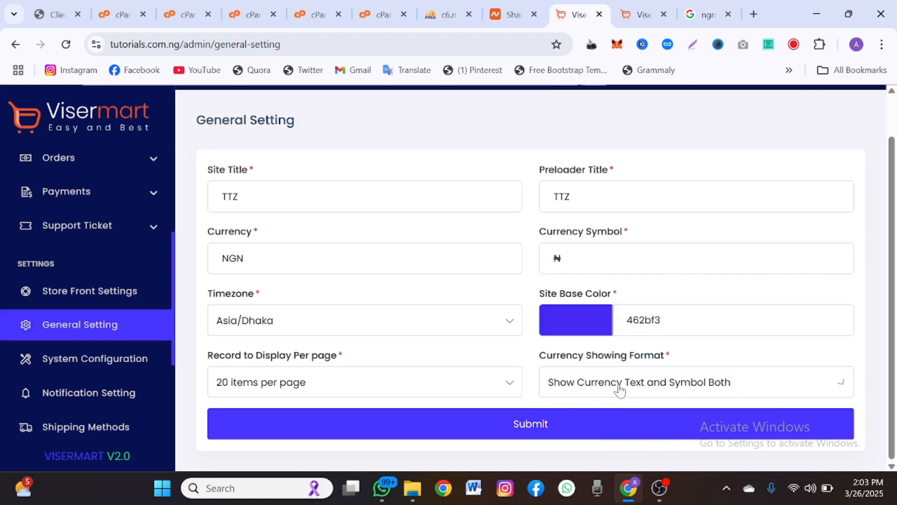
{"action": "left_click", "coordinate": [620, 389]}
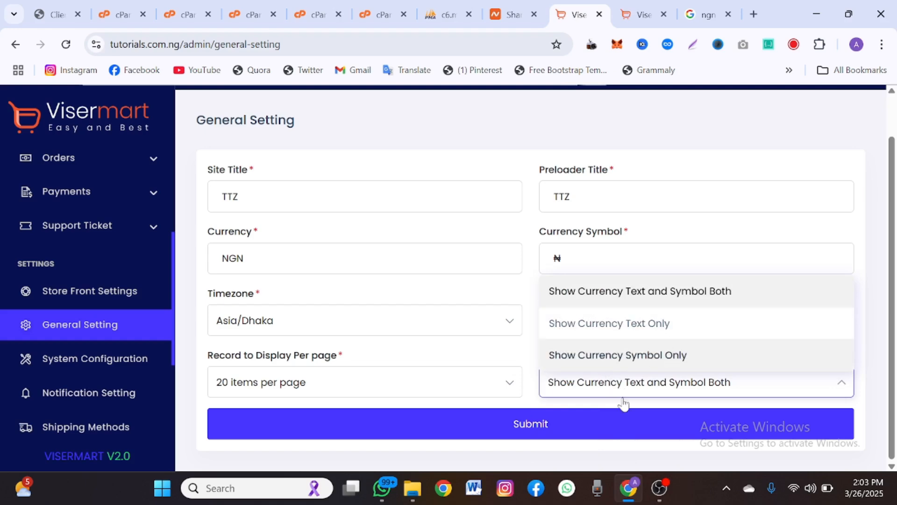
{"action": "left_click", "coordinate": [513, 406]}
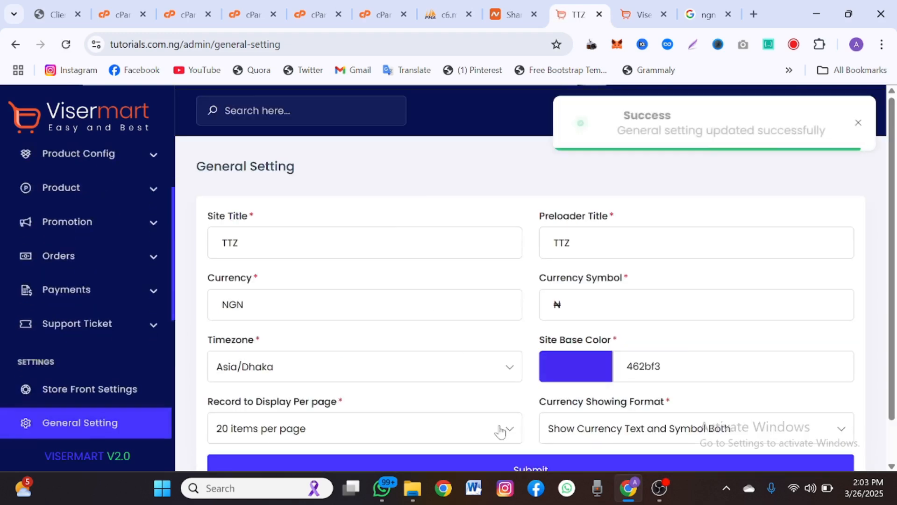
{"action": "left_click", "coordinate": [653, 4]}
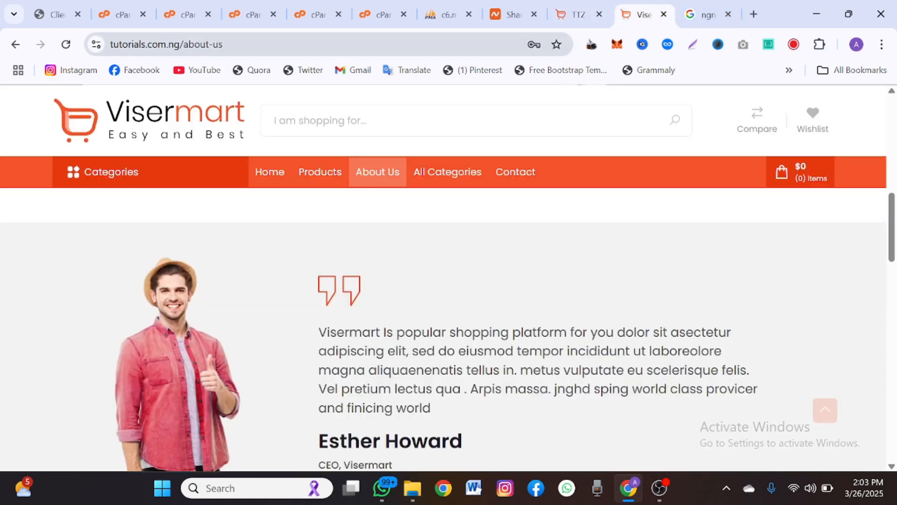
- Reload the storefront About Us page to check the new title and colour
{"action": "left_click", "coordinate": [66, 44]}
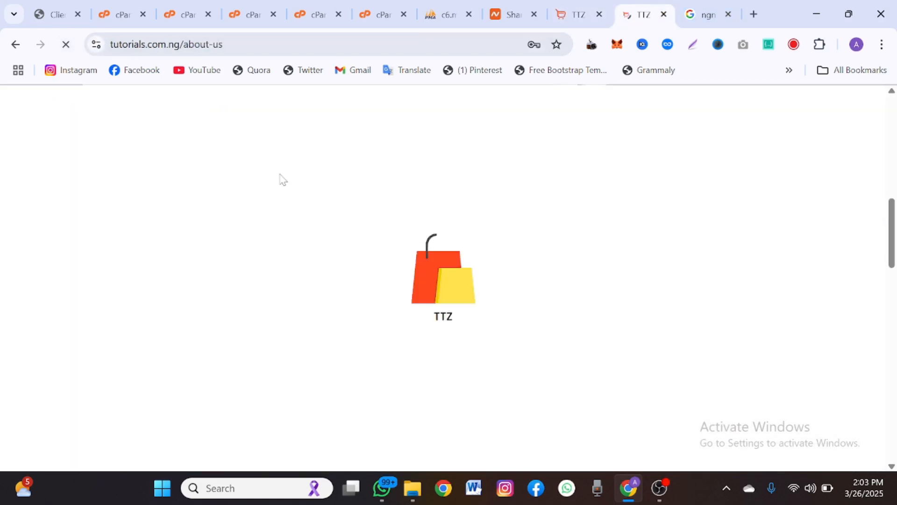
{"action": "scroll", "coordinate": [279, 192], "scroll_direction": "up", "scroll_amount": 8}
{"action": "scroll", "coordinate": [280, 192], "scroll_direction": "up", "scroll_amount": 4}
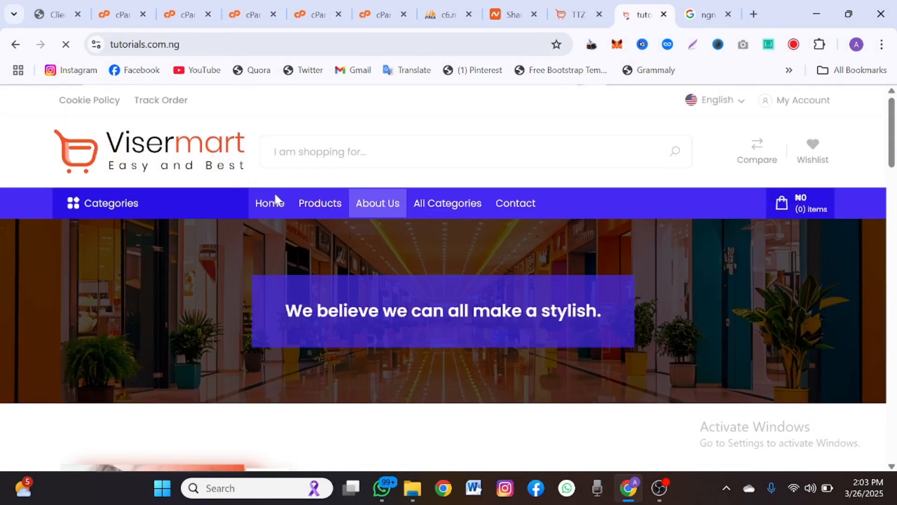
{"action": "scroll", "coordinate": [279, 316], "scroll_direction": "down", "scroll_amount": 10}
{"action": "scroll", "coordinate": [280, 323], "scroll_direction": "up", "scroll_amount": 10}
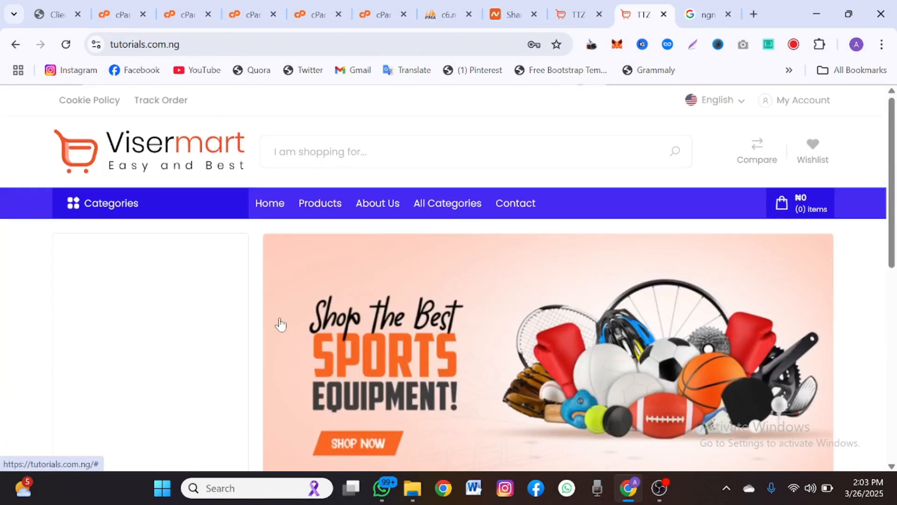
{"action": "scroll", "coordinate": [279, 322], "scroll_direction": "down", "scroll_amount": 1}
{"action": "scroll", "coordinate": [280, 323], "scroll_direction": "up", "scroll_amount": 1}
{"action": "scroll", "coordinate": [279, 323], "scroll_direction": "down", "scroll_amount": 1}
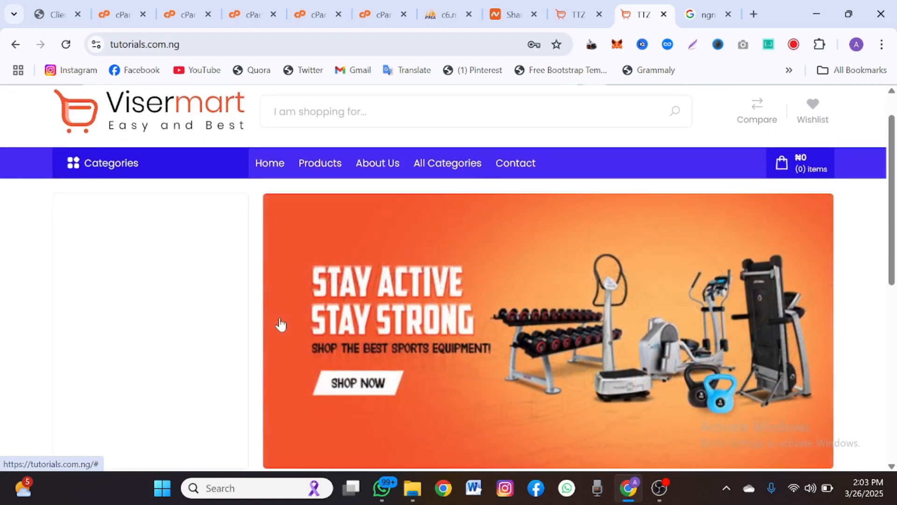
{"action": "scroll", "coordinate": [280, 323], "scroll_direction": "down", "scroll_amount": 10}
{"action": "scroll", "coordinate": [280, 324], "scroll_direction": "up", "scroll_amount": 10}
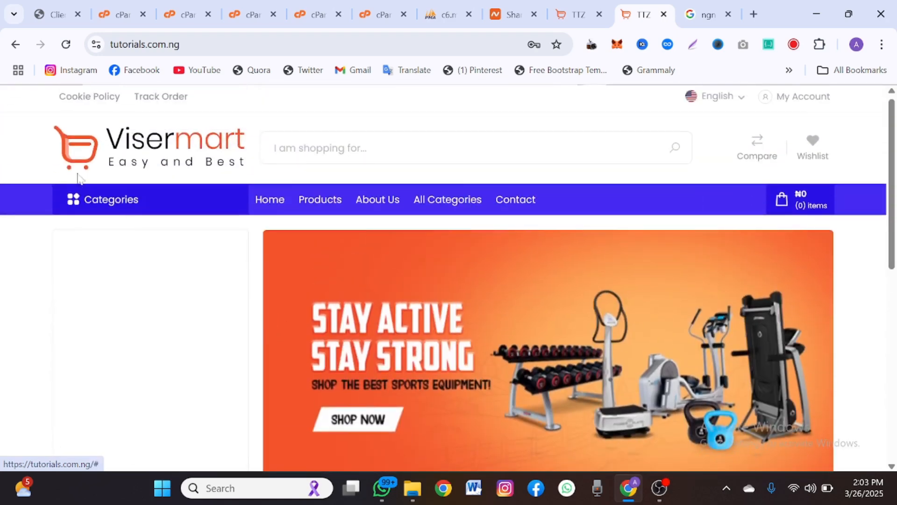
- Return to the admin tab and open the Store Front Settings overview
{"action": "left_click", "coordinate": [577, 7]}
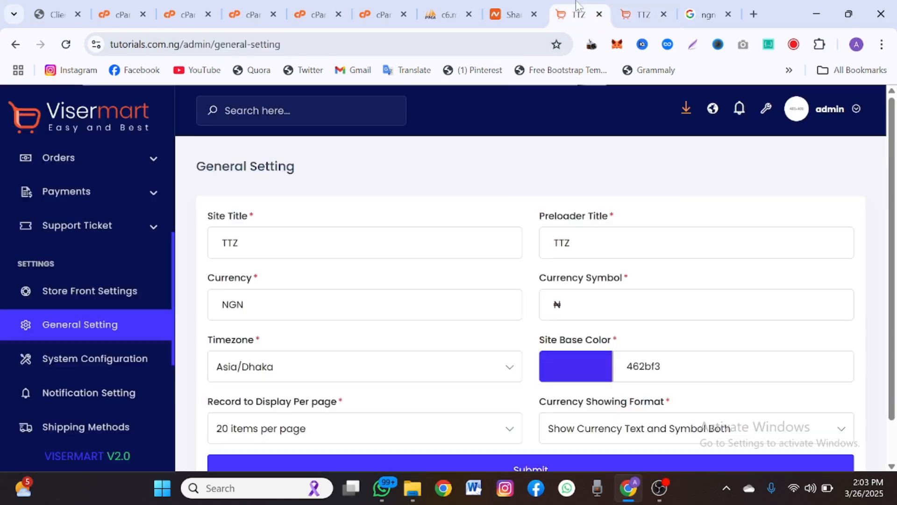
{"action": "scroll", "coordinate": [333, 293], "scroll_direction": "down", "scroll_amount": 1}
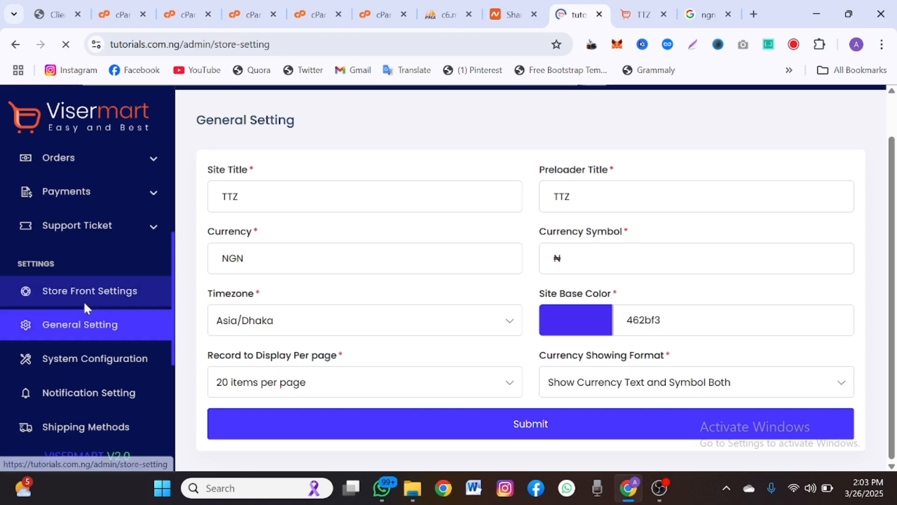
{"action": "scroll", "coordinate": [376, 335], "scroll_direction": "down", "scroll_amount": 2}
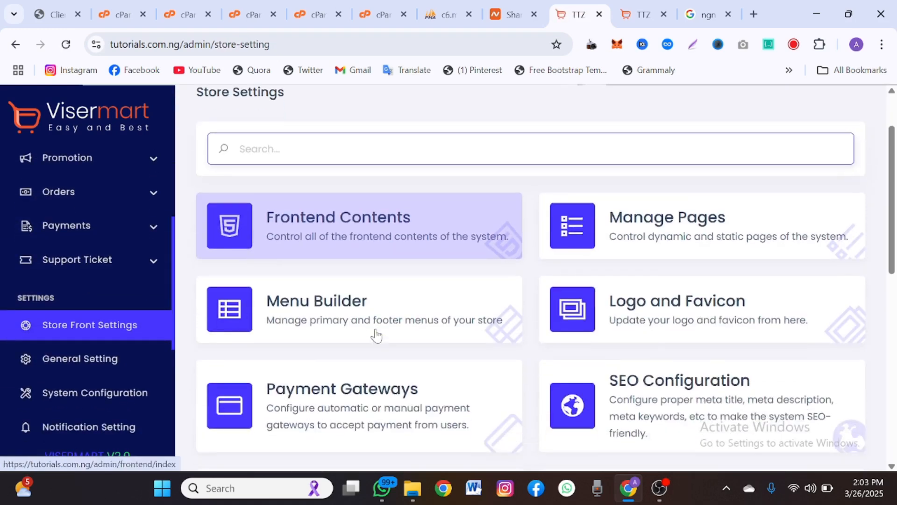
- In Logo and Favicon settings, set the GOLDEN image as the white-background logo
{"action": "left_click", "coordinate": [592, 310]}
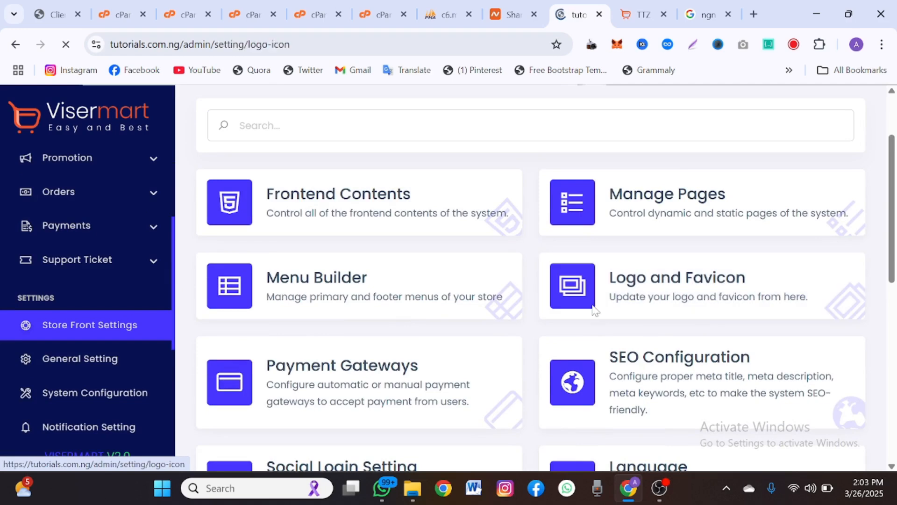
{"action": "scroll", "coordinate": [351, 374], "scroll_direction": "down", "scroll_amount": 6}
{"action": "scroll", "coordinate": [351, 374], "scroll_direction": "up", "scroll_amount": 3}
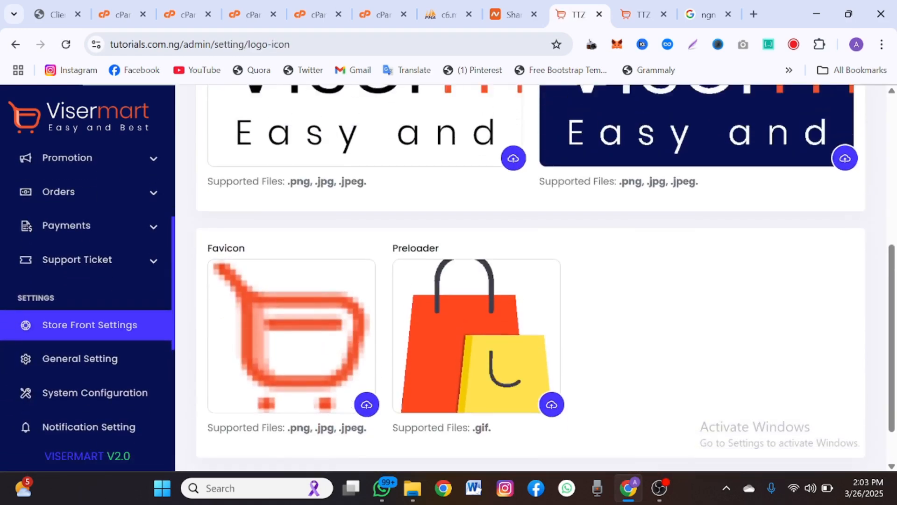
{"action": "scroll", "coordinate": [350, 375], "scroll_direction": "down", "scroll_amount": 4}
{"action": "scroll", "coordinate": [352, 374], "scroll_direction": "up", "scroll_amount": 4}
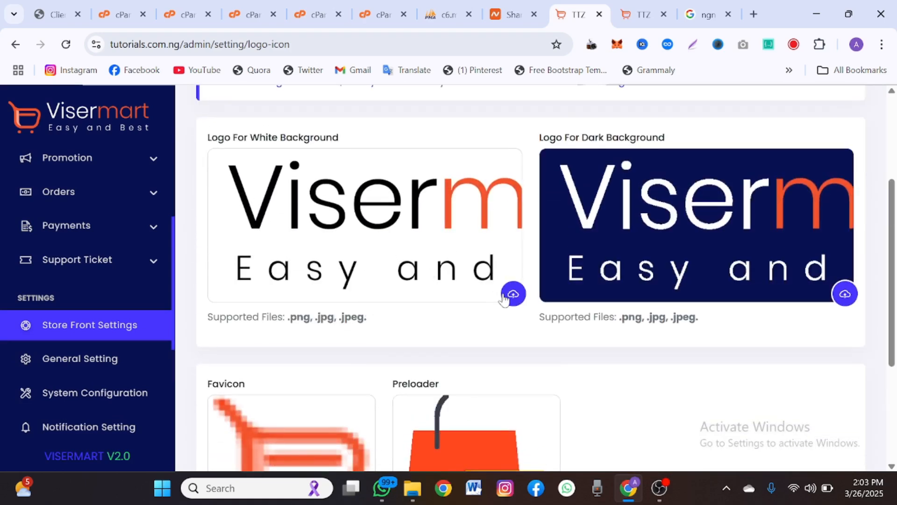
{"action": "left_click", "coordinate": [513, 294]}
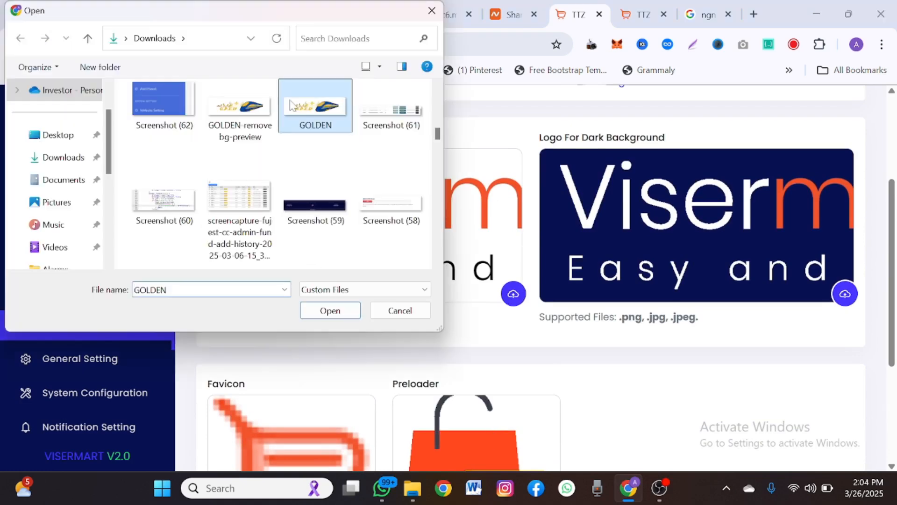
{"action": "left_click", "coordinate": [338, 310]}
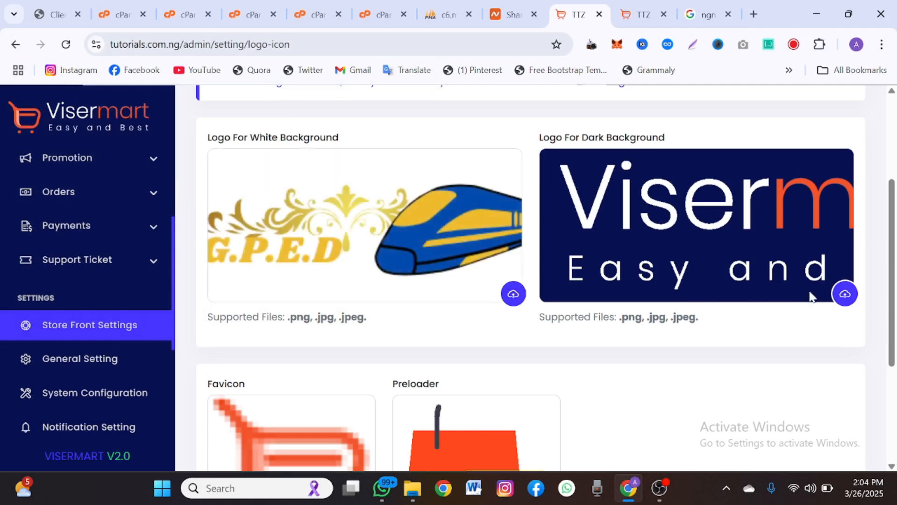
- Set the GOLDEN image as the dark-background logo
{"action": "left_click", "coordinate": [844, 296]}
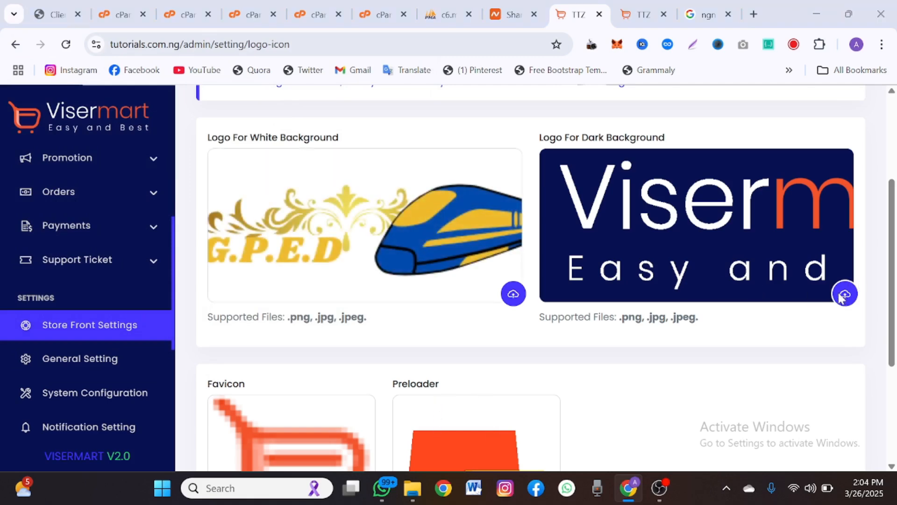
{"action": "scroll", "coordinate": [318, 241], "scroll_direction": "down", "scroll_amount": 10}
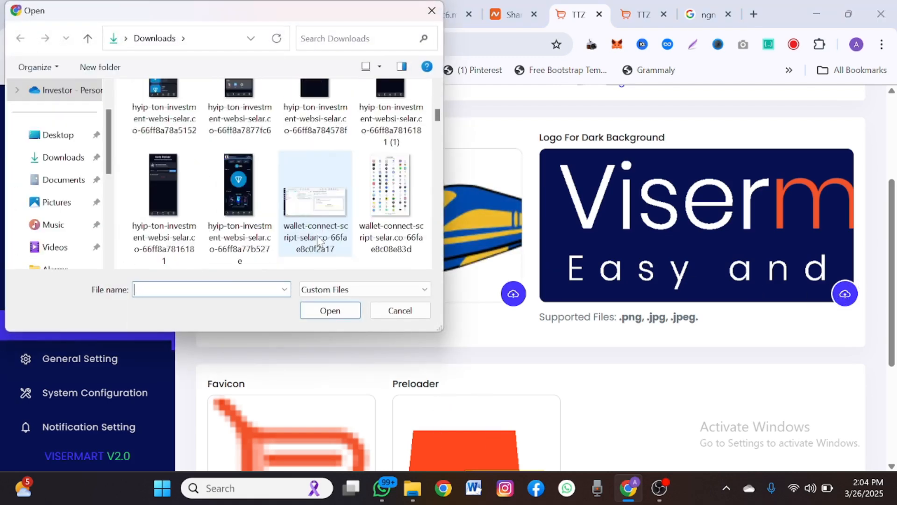
{"action": "scroll", "coordinate": [318, 241], "scroll_direction": "down", "scroll_amount": 6}
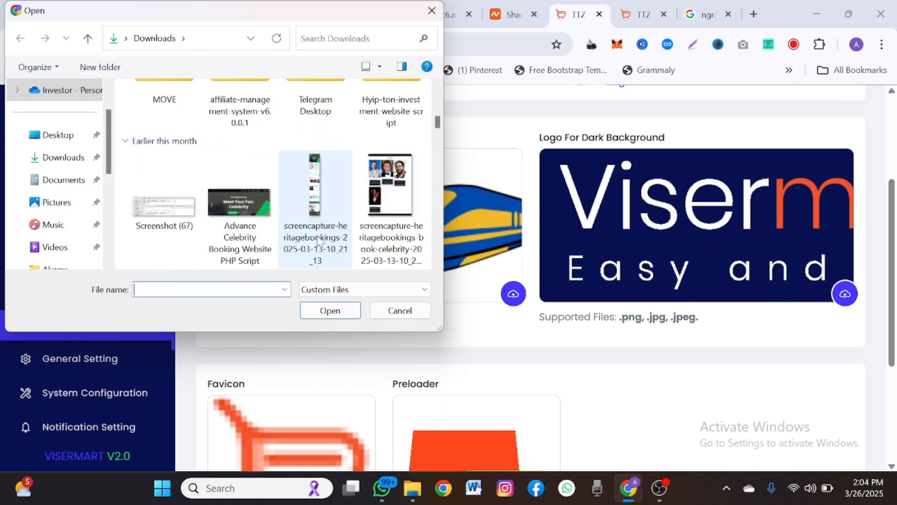
{"action": "scroll", "coordinate": [319, 240], "scroll_direction": "down", "scroll_amount": 3}
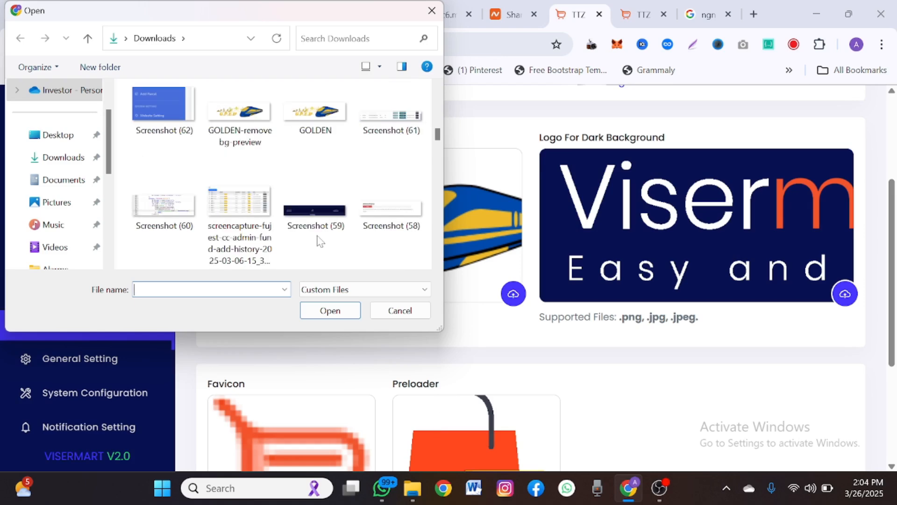
{"action": "left_click", "coordinate": [295, 140]}
{"action": "left_click", "coordinate": [330, 310]}
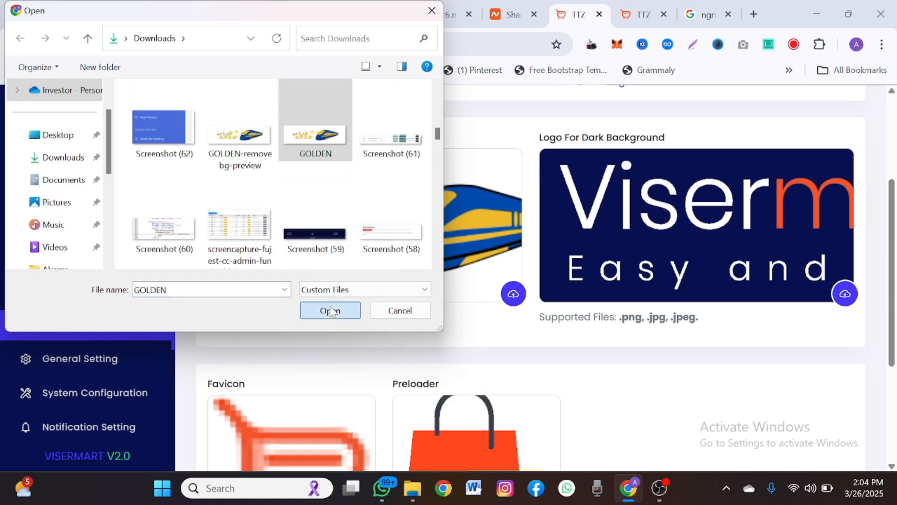
- Submit the updated logos, then return to the storefront tab to check them
{"action": "scroll", "coordinate": [329, 309], "scroll_direction": "down", "scroll_amount": 4}
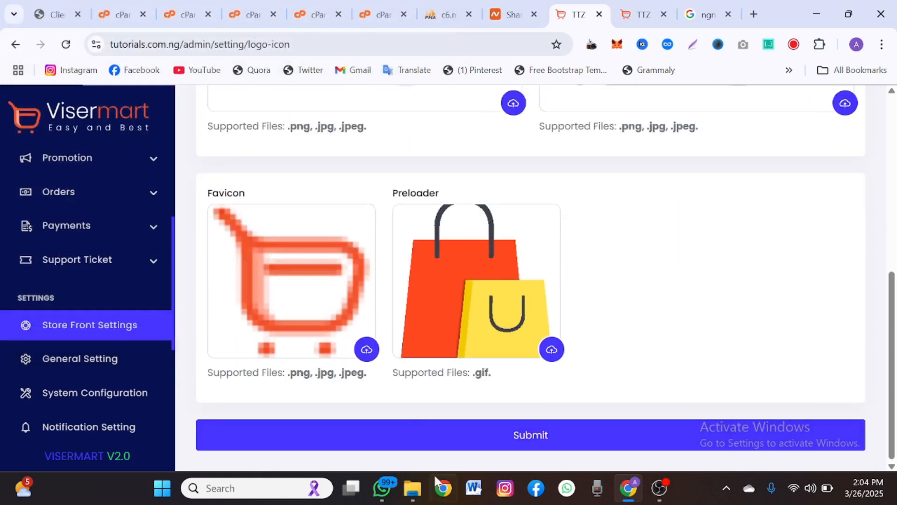
{"action": "scroll", "coordinate": [398, 366], "scroll_direction": "up", "scroll_amount": 4}
{"action": "scroll", "coordinate": [397, 366], "scroll_direction": "down", "scroll_amount": 4}
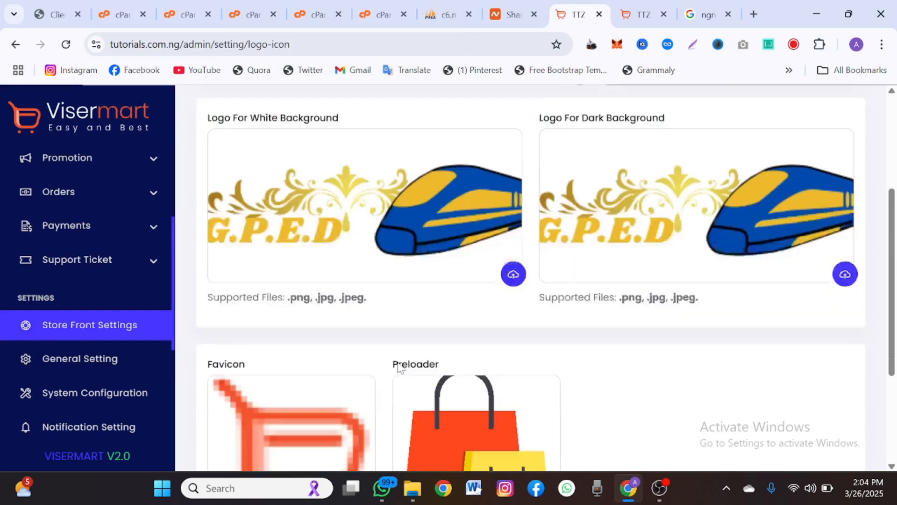
{"action": "left_click", "coordinate": [484, 440]}
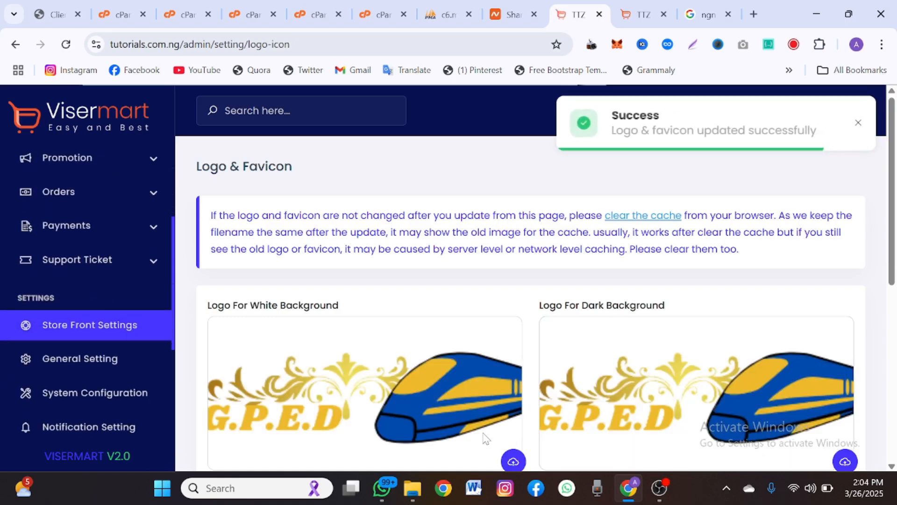
{"action": "scroll", "coordinate": [463, 324], "scroll_direction": "down", "scroll_amount": 8}
{"action": "scroll", "coordinate": [462, 319], "scroll_direction": "up", "scroll_amount": 8}
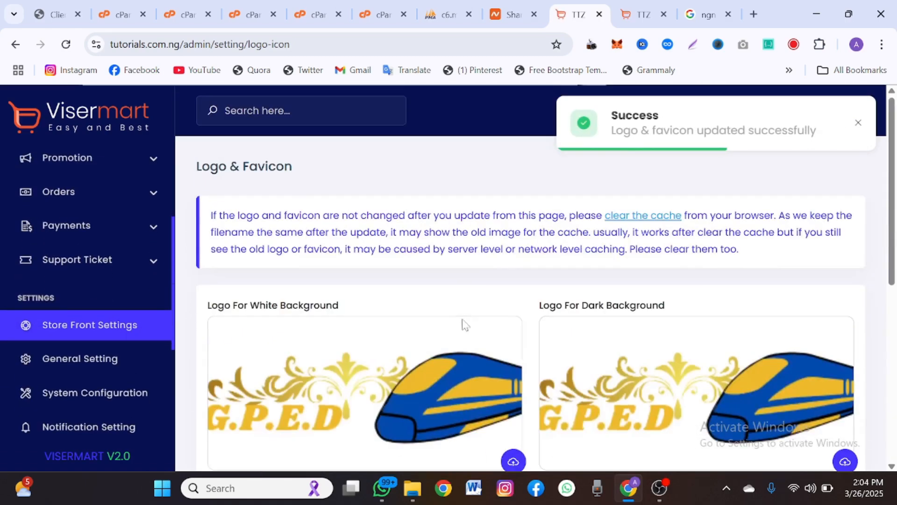
{"action": "left_click", "coordinate": [616, 4]}
- Reload the storefront to show the new logo and open the products listing
{"action": "left_click", "coordinate": [154, 44]}
{"action": "key", "text": "ctrl+c"}
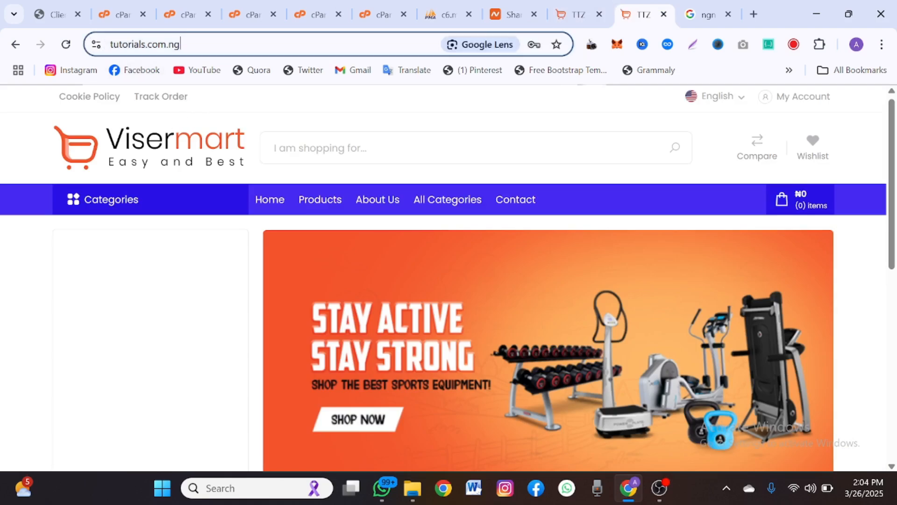
{"action": "left_click", "coordinate": [66, 44]}
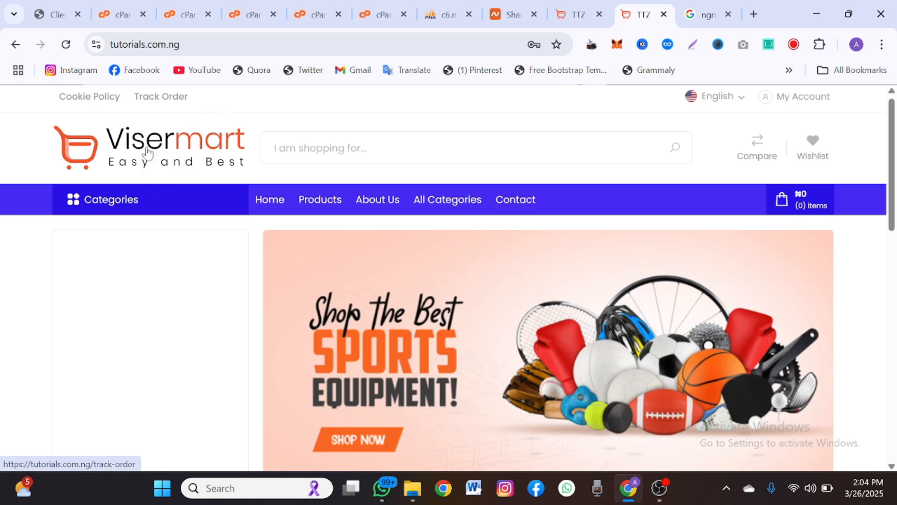
{"action": "left_click", "coordinate": [337, 195]}
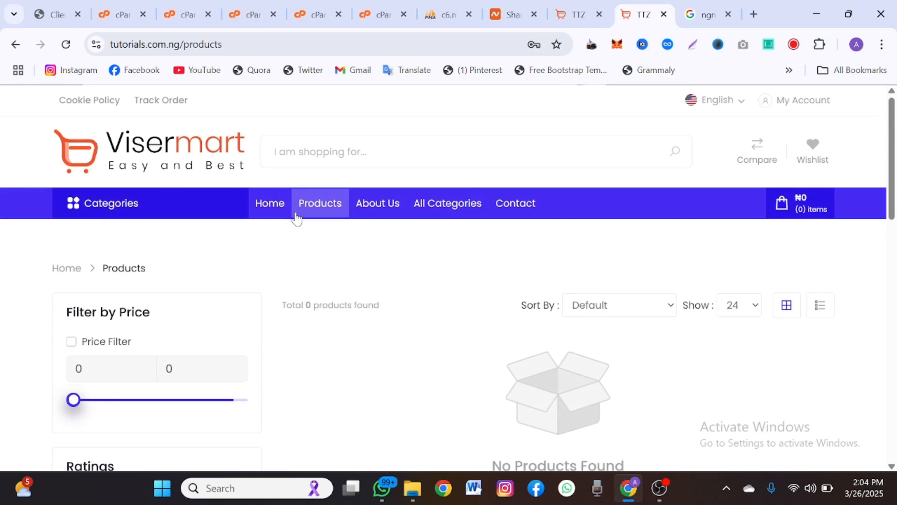
{"action": "scroll", "coordinate": [245, 281], "scroll_direction": "down", "scroll_amount": 6}
{"action": "scroll", "coordinate": [211, 241], "scroll_direction": "up", "scroll_amount": 6}
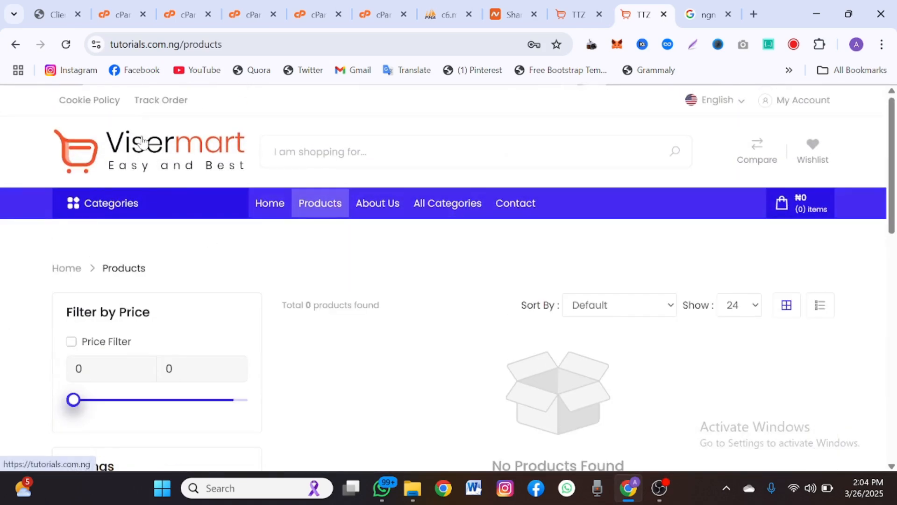
- Load tutorials.com.ng in an incognito window, accept cookies to confirm the G.P.E.D logo, then close it
{"action": "left_click", "coordinate": [882, 45]}
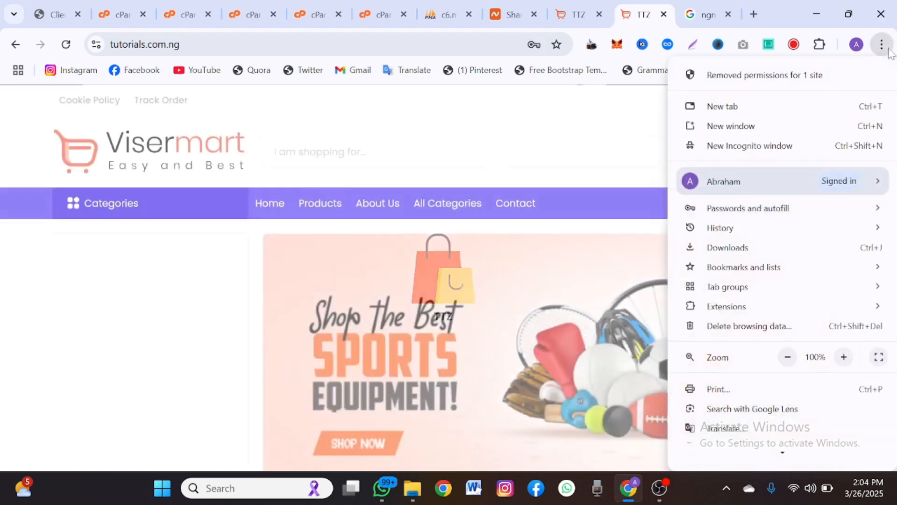
{"action": "left_click", "coordinate": [780, 145]}
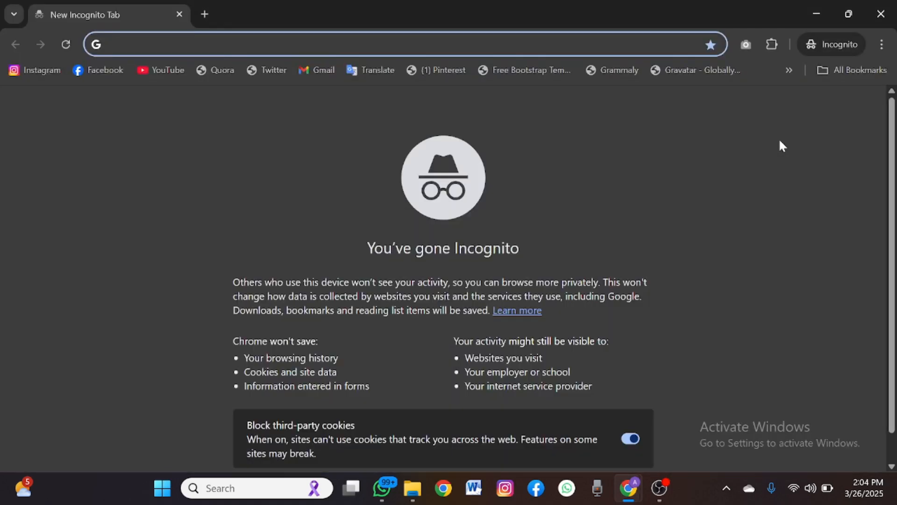
{"action": "key", "text": "ctrl+v"}
{"action": "key", "text": "Return"}
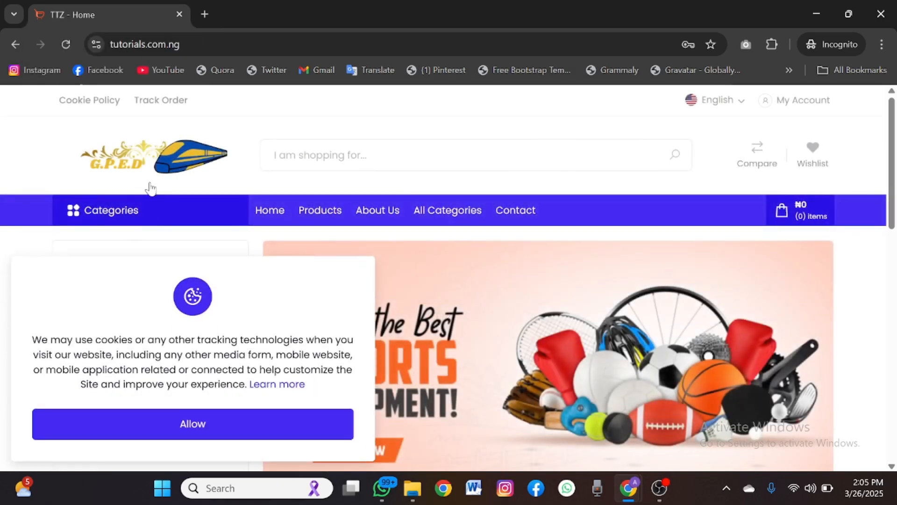
{"action": "left_click", "coordinate": [193, 424]}
{"action": "scroll", "coordinate": [194, 424], "scroll_direction": "down", "scroll_amount": 8}
{"action": "scroll", "coordinate": [193, 424], "scroll_direction": "up", "scroll_amount": 8}
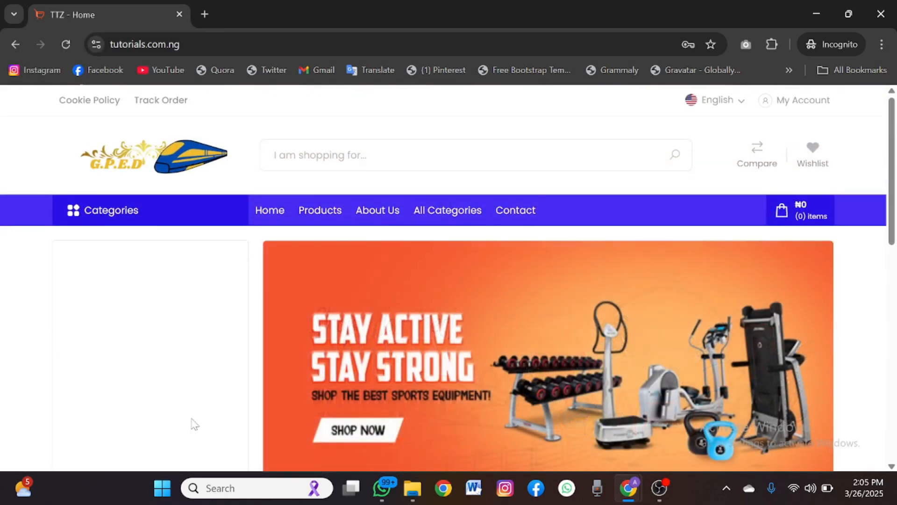
{"action": "left_click", "coordinate": [881, 13]}
- Back in the admin tab, expand Product in the sidebar to reach Add Product
{"action": "left_click", "coordinate": [577, 14]}
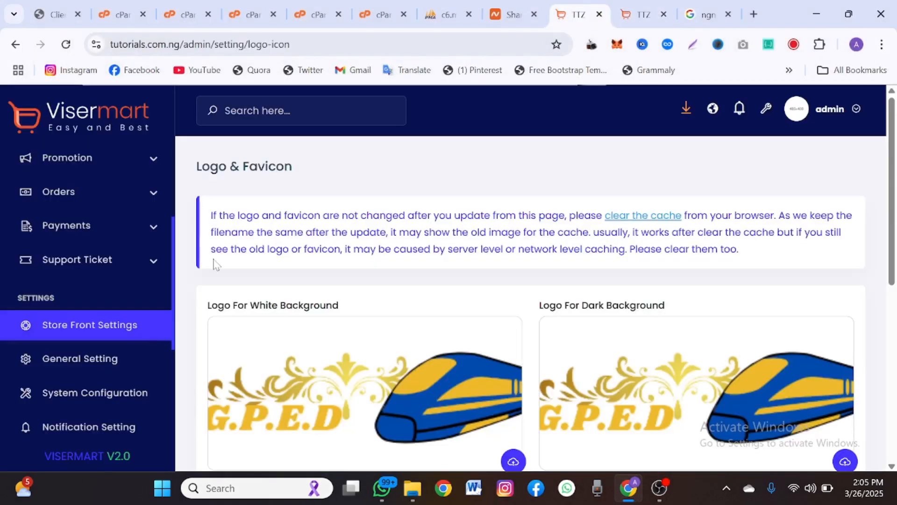
{"action": "scroll", "coordinate": [154, 235], "scroll_direction": "up", "scroll_amount": 3}
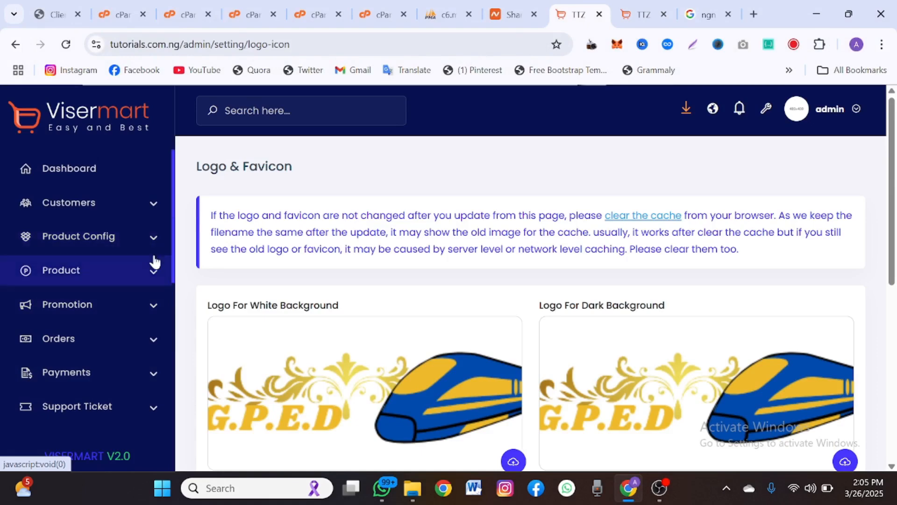
{"action": "left_click", "coordinate": [124, 273]}
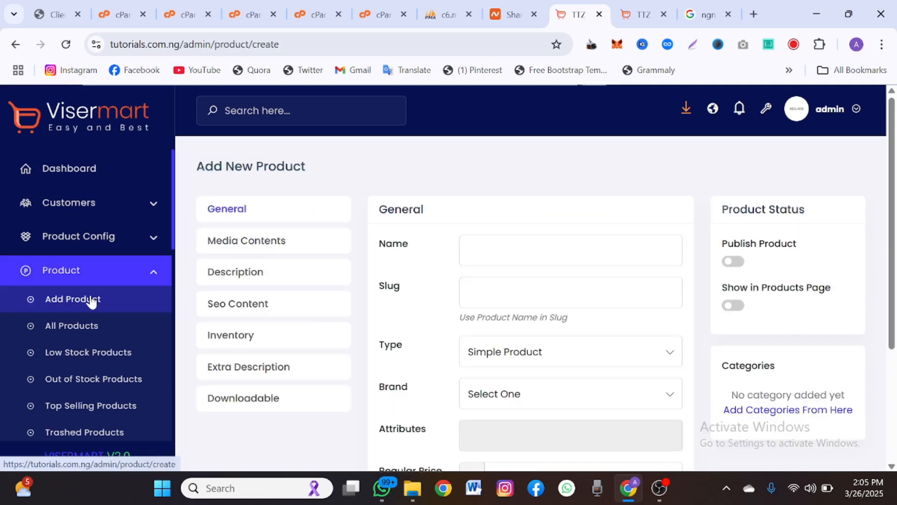
- Look over the Brand dropdown and the Regular and Sale Price fields without entering values
{"action": "scroll", "coordinate": [499, 312], "scroll_direction": "down", "scroll_amount": 3}
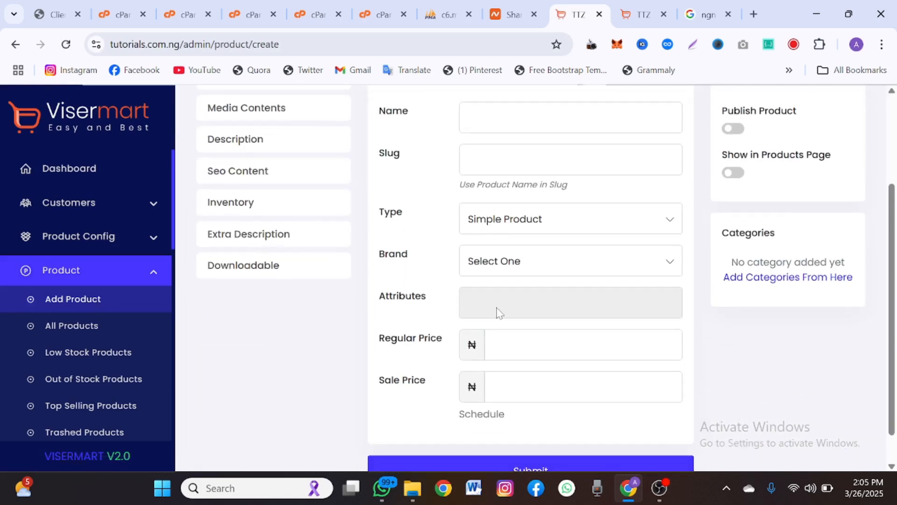
{"action": "left_click", "coordinate": [484, 263]}
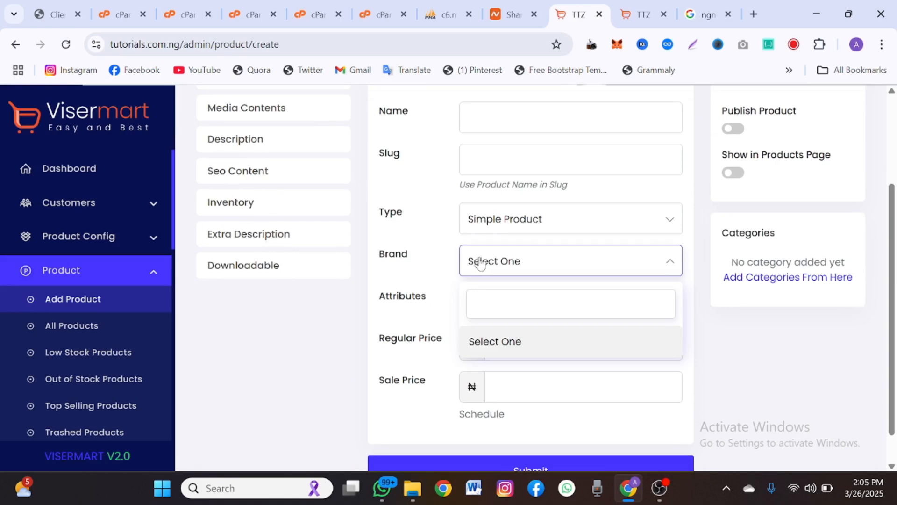
{"action": "left_click", "coordinate": [449, 267]}
{"action": "scroll", "coordinate": [450, 294], "scroll_direction": "down", "scroll_amount": 1}
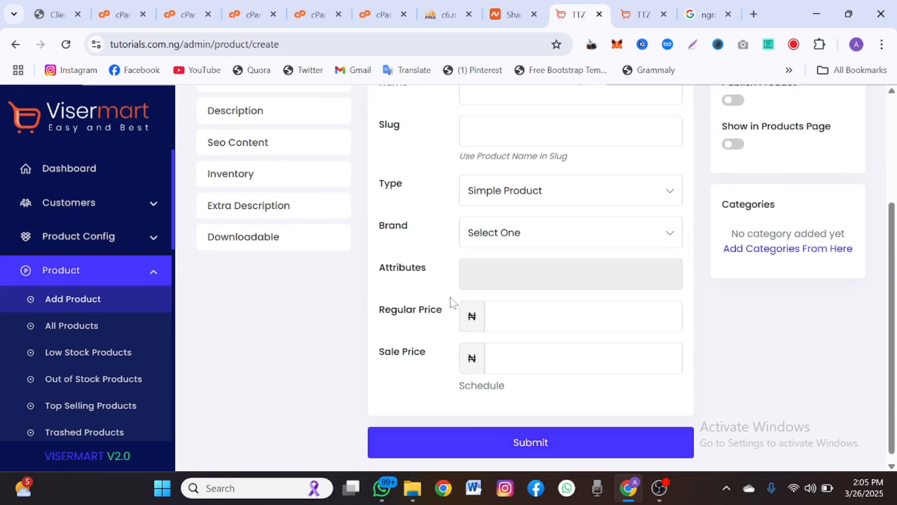
{"action": "scroll", "coordinate": [450, 297], "scroll_direction": "up", "scroll_amount": 2}
{"action": "scroll", "coordinate": [450, 297], "scroll_direction": "down", "scroll_amount": 2}
{"action": "left_click", "coordinate": [508, 309]}
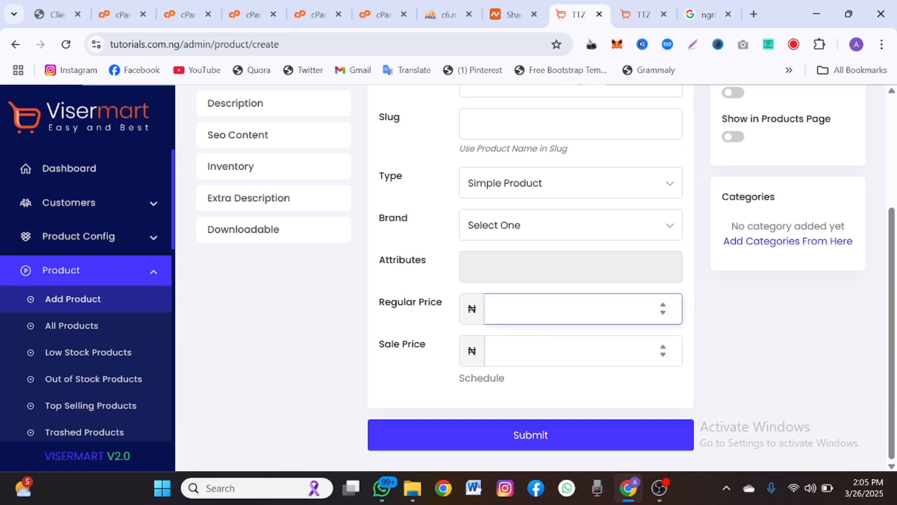
{"action": "left_click", "coordinate": [540, 351]}
{"action": "scroll", "coordinate": [539, 356], "scroll_direction": "up", "scroll_amount": 3}
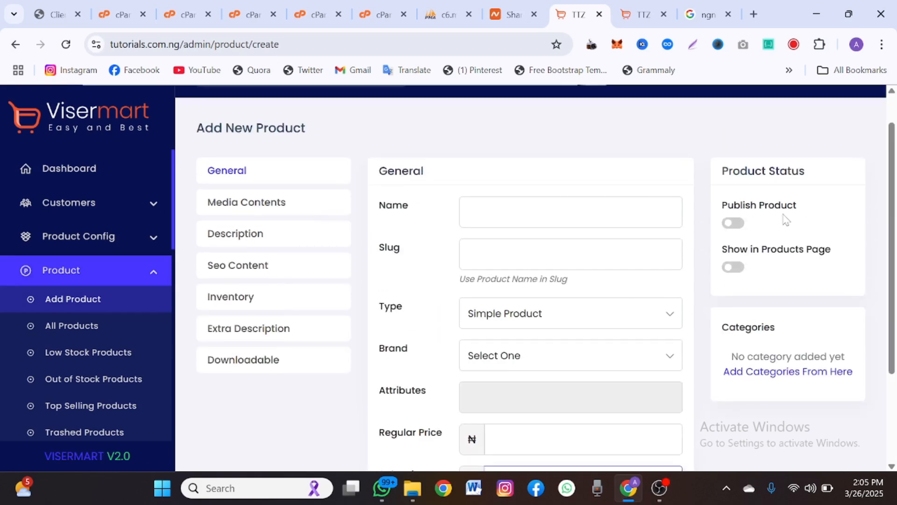
- Check the product Name and Slug fields, then show the Media Contents section
{"action": "left_click", "coordinate": [541, 212]}
{"action": "left_click", "coordinate": [541, 255]}
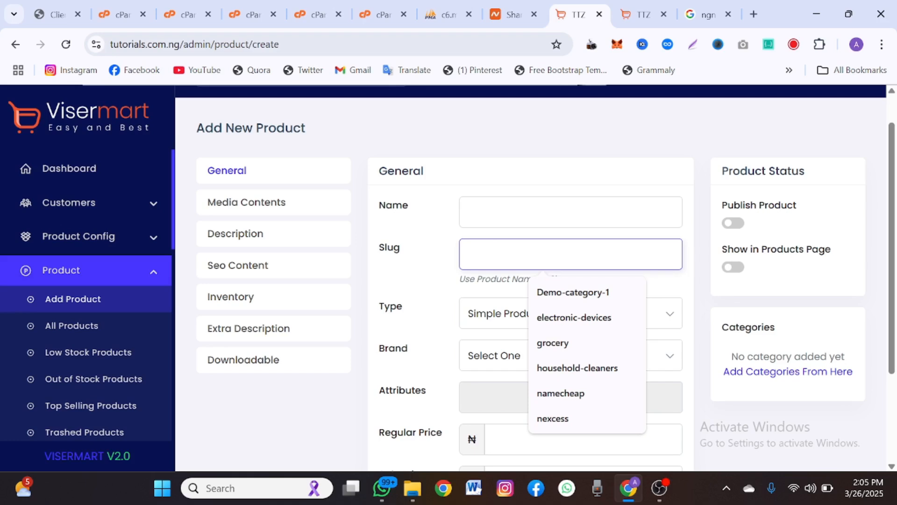
{"action": "left_click", "coordinate": [541, 212]}
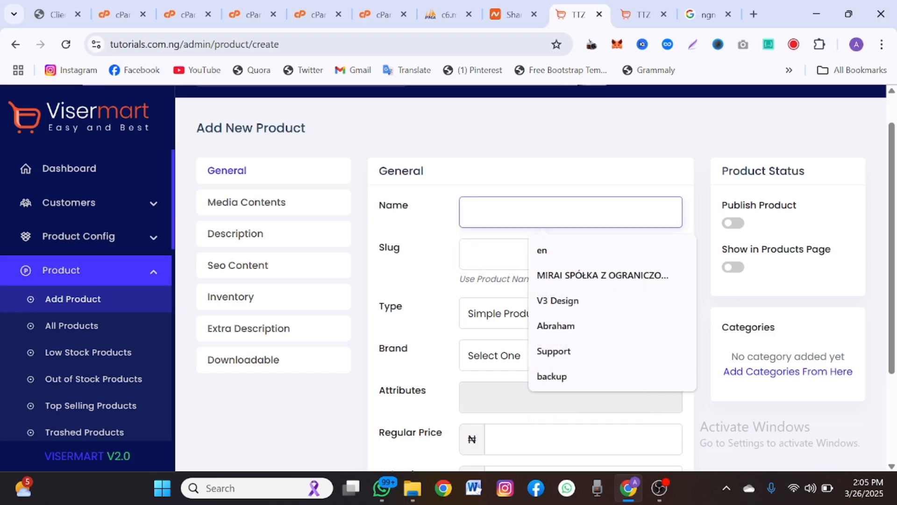
{"action": "left_click", "coordinate": [541, 255]}
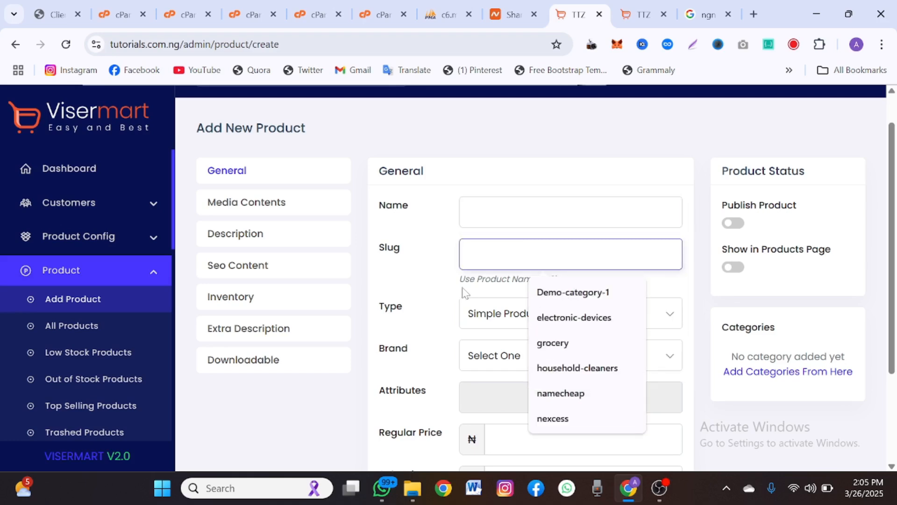
{"action": "scroll", "coordinate": [448, 303], "scroll_direction": "down", "scroll_amount": 1}
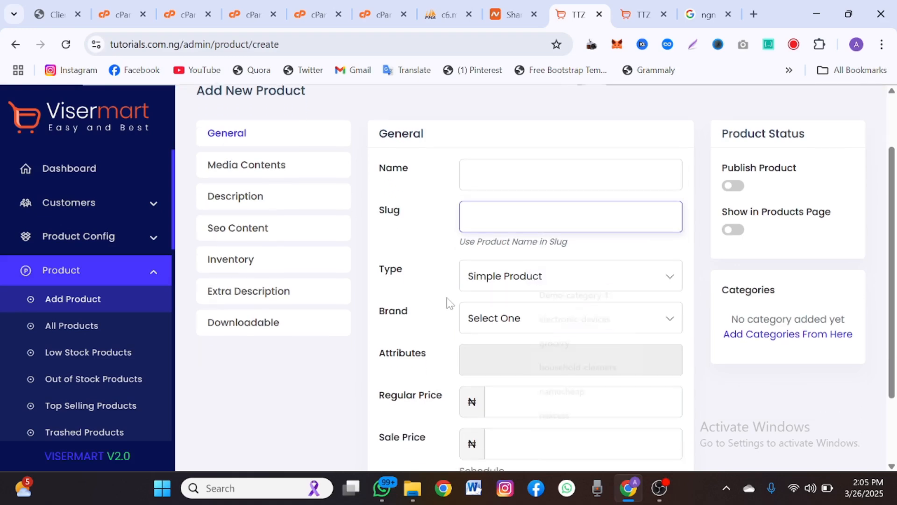
{"action": "left_click", "coordinate": [256, 167]}
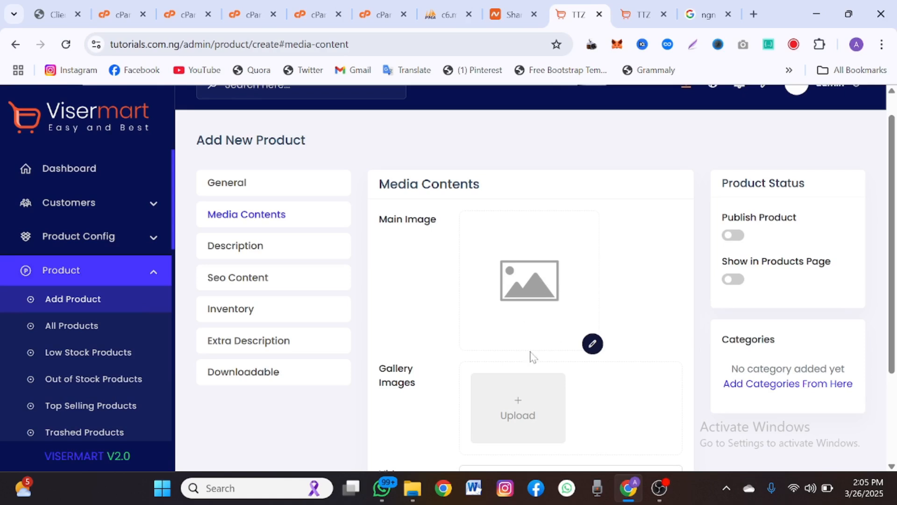
- Look over the Description editor and the SEO fields from Meta Title to Meta Keywords
{"action": "scroll", "coordinate": [531, 357], "scroll_direction": "down", "scroll_amount": 2}
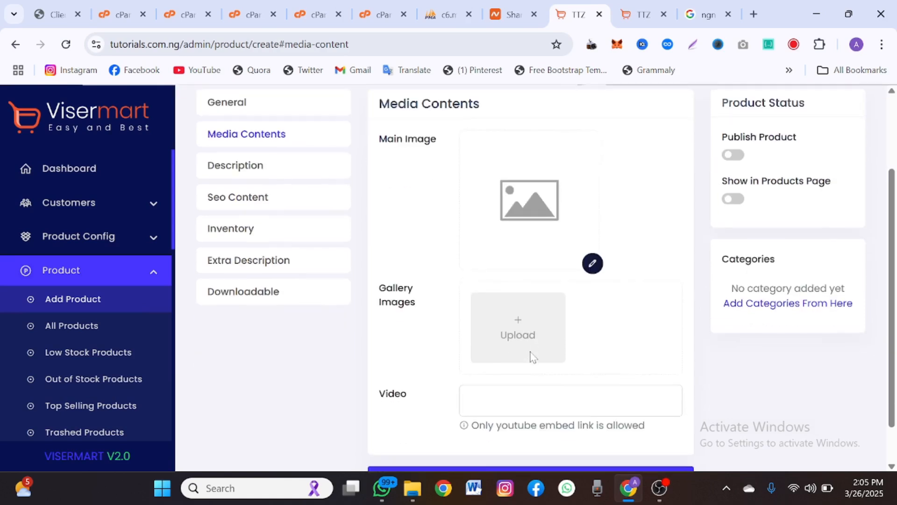
{"action": "left_click", "coordinate": [245, 176]}
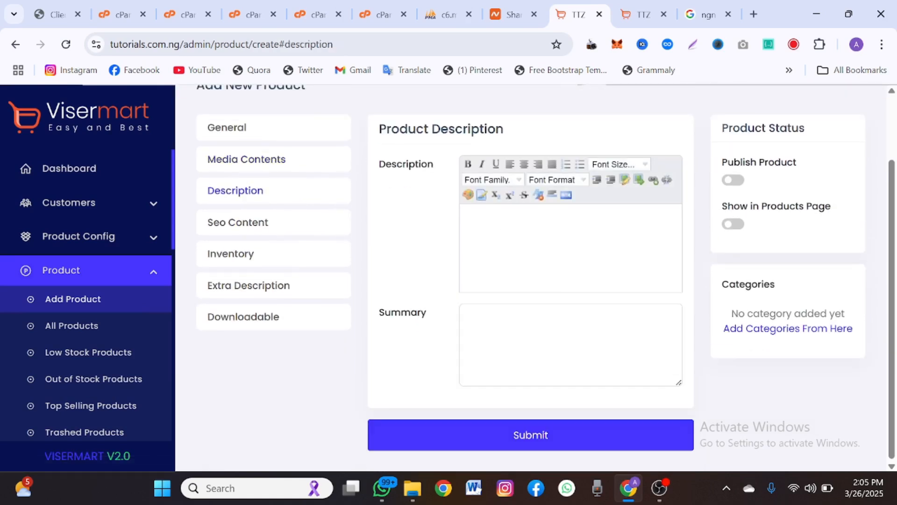
{"action": "left_click", "coordinate": [249, 222]}
{"action": "left_click", "coordinate": [547, 201]}
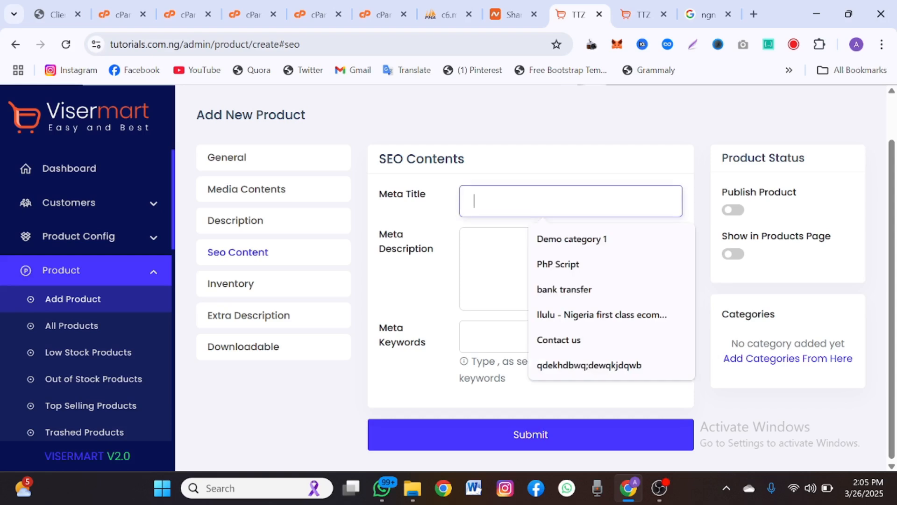
{"action": "key", "text": "Tab"}
{"action": "key", "text": "Tab"}
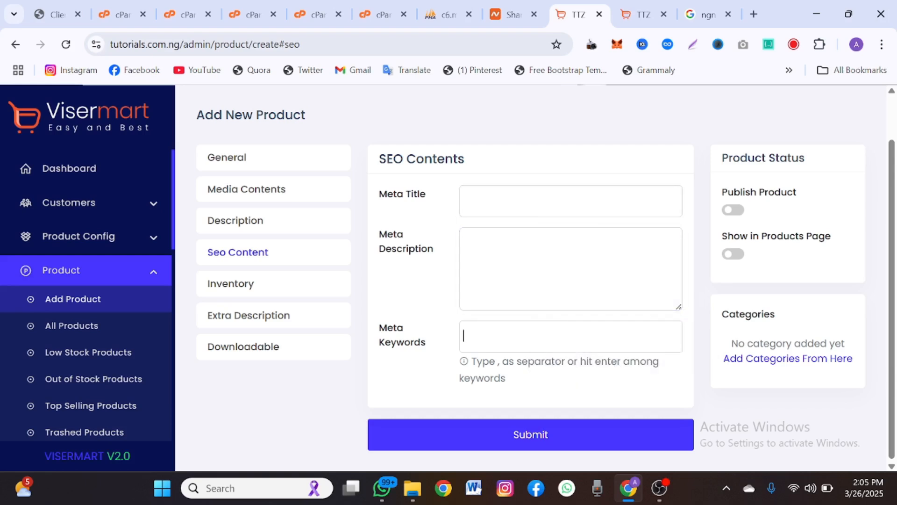
- Add a blank Extra Description entry and show the Downloadable Configuration section
{"action": "left_click", "coordinate": [236, 323]}
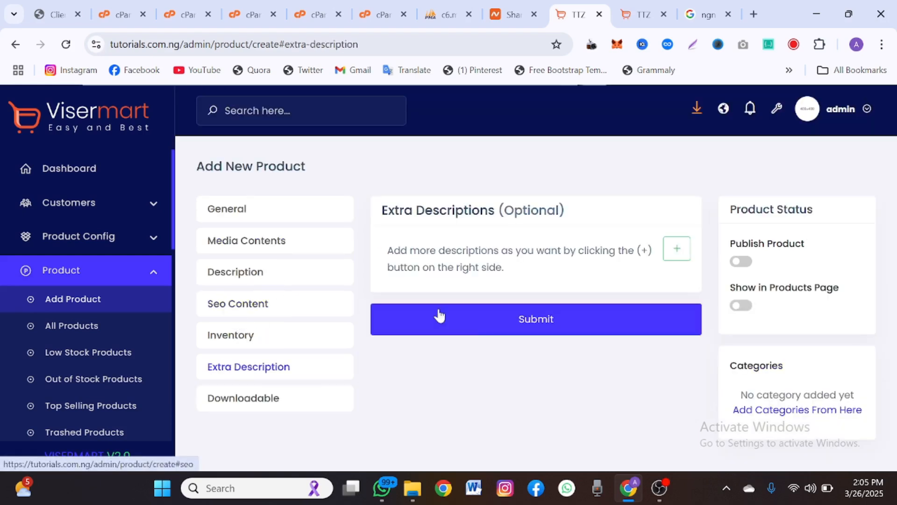
{"action": "left_click", "coordinate": [675, 247]}
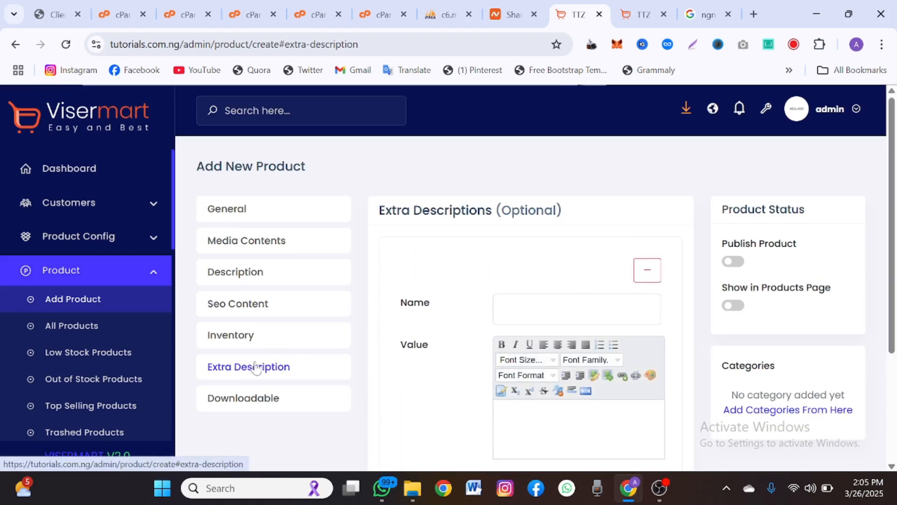
{"action": "left_click", "coordinate": [251, 402]}
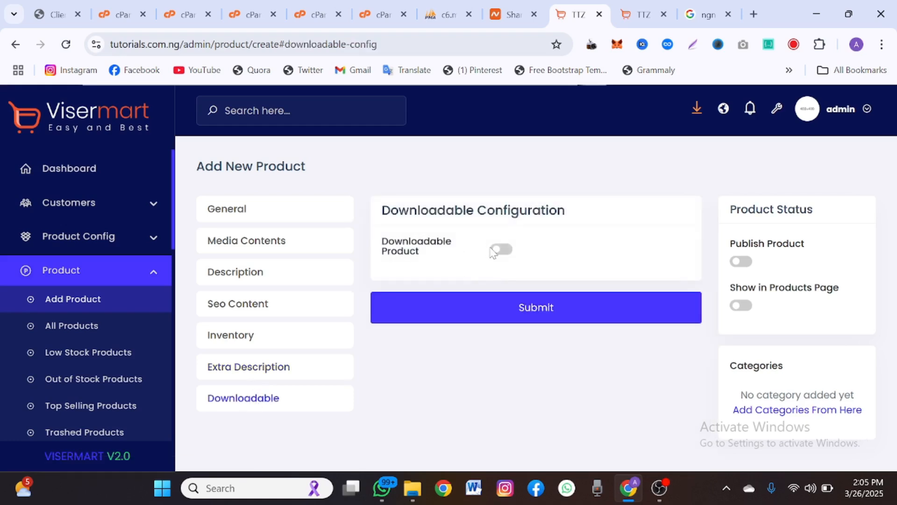
- Switch Downloadable Product on and set its Delivery Type to After Sale instead of Instant Download
{"action": "left_click", "coordinate": [494, 252]}
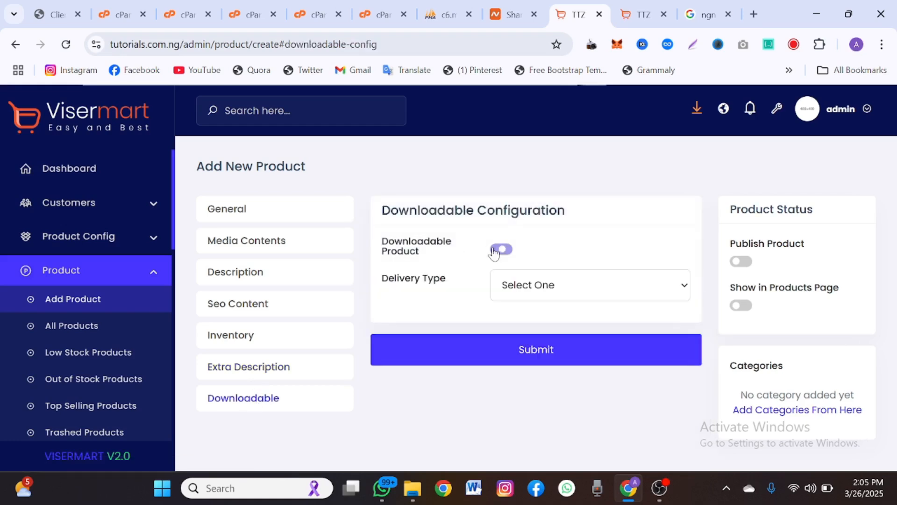
{"action": "left_click", "coordinate": [533, 293]}
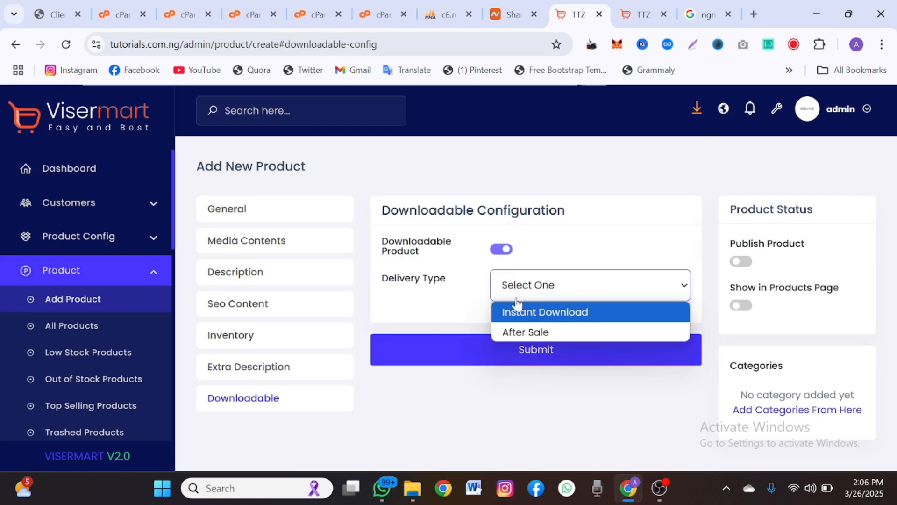
{"action": "left_click", "coordinate": [517, 312]}
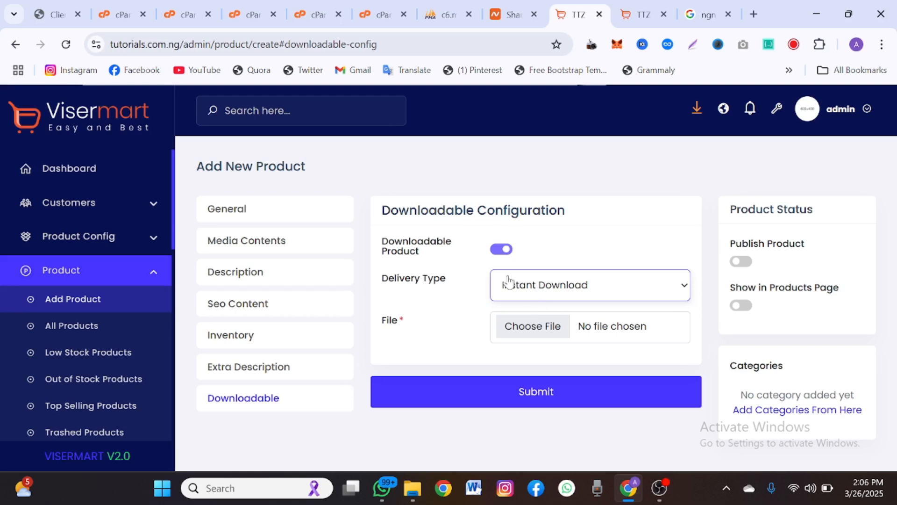
{"action": "left_click", "coordinate": [559, 288]}
{"action": "left_click", "coordinate": [554, 330]}
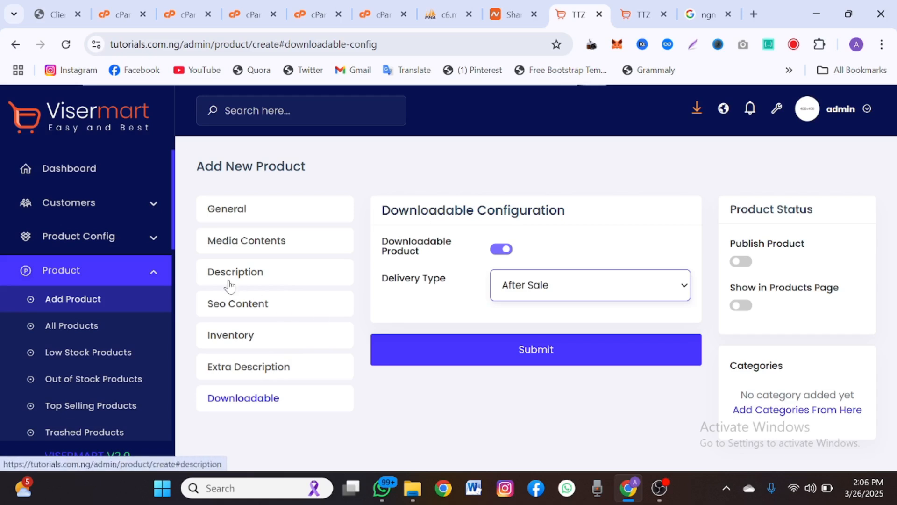
{"action": "left_click", "coordinate": [229, 342]}
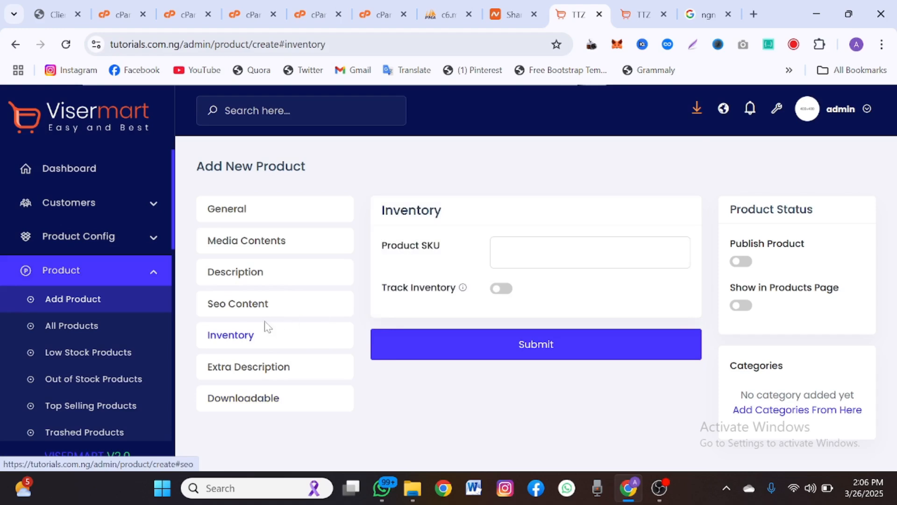
- Leave the product form via SEO Contents and expand Payments in the sidebar toward Store Front Settings
{"action": "left_click", "coordinate": [238, 303]}
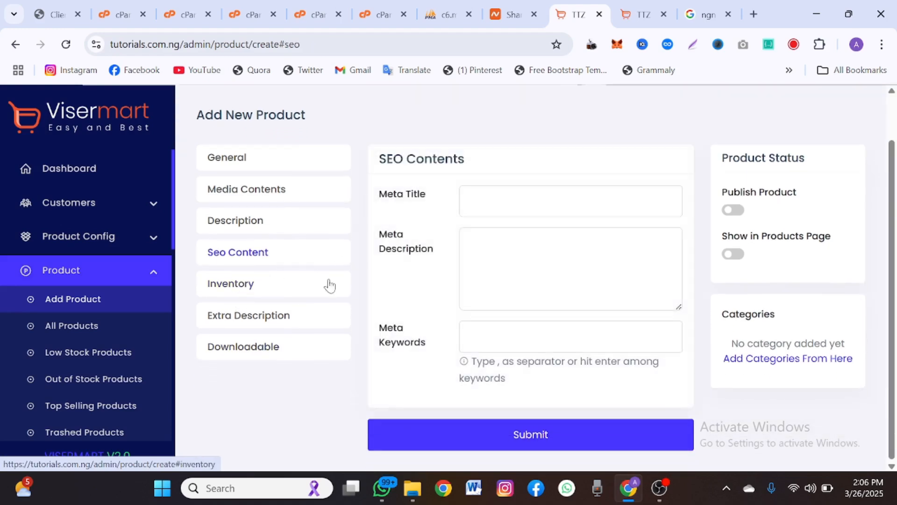
{"action": "scroll", "coordinate": [68, 333], "scroll_direction": "down", "scroll_amount": 3}
{"action": "scroll", "coordinate": [68, 333], "scroll_direction": "down", "scroll_amount": 5}
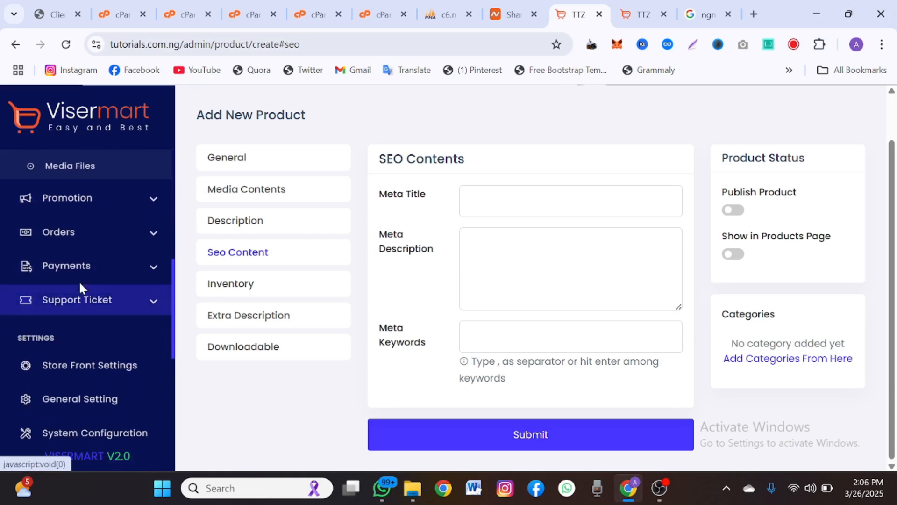
{"action": "left_click", "coordinate": [75, 276]}
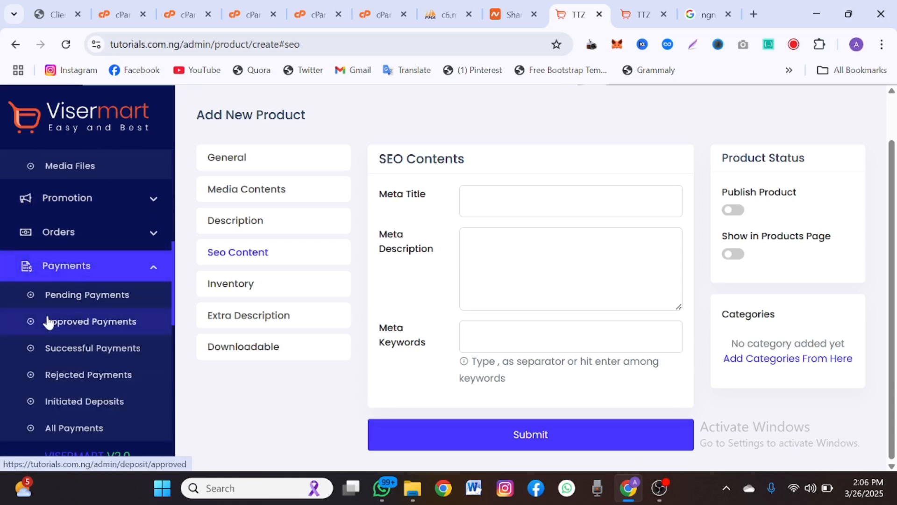
{"action": "scroll", "coordinate": [48, 318], "scroll_direction": "down", "scroll_amount": 1}
{"action": "scroll", "coordinate": [78, 314], "scroll_direction": "down", "scroll_amount": 5}
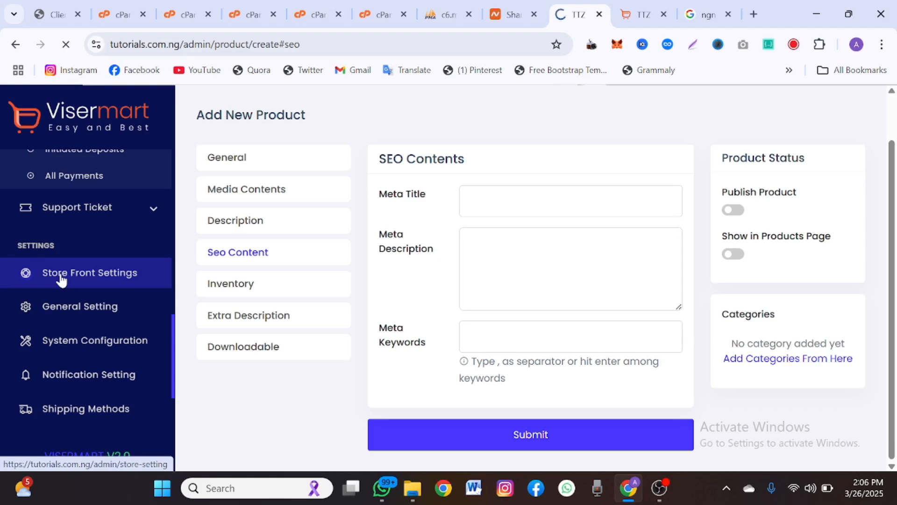
{"action": "scroll", "coordinate": [415, 281], "scroll_direction": "down", "scroll_amount": 4}
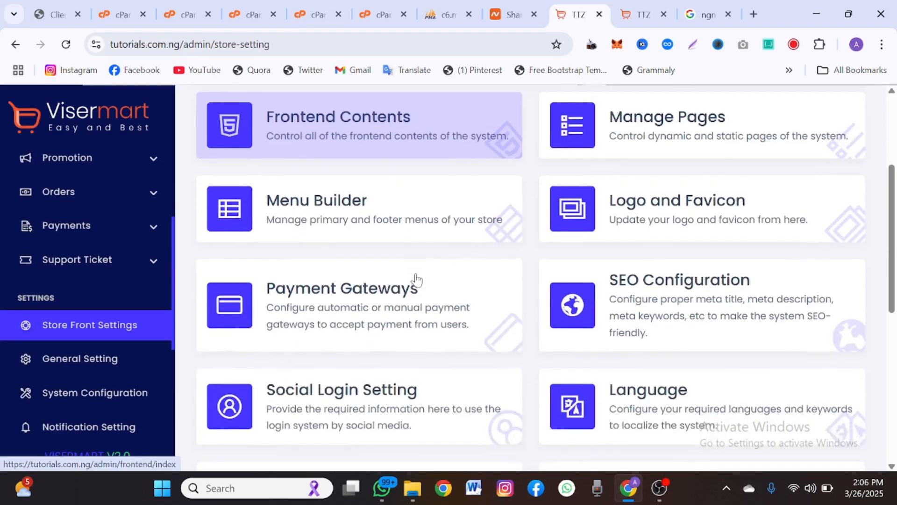
- Scroll through the Automatic Gateways list of enabled payment gateways
{"action": "scroll", "coordinate": [415, 280], "scroll_direction": "down", "scroll_amount": 2}
{"action": "scroll", "coordinate": [415, 281], "scroll_direction": "up", "scroll_amount": 1}
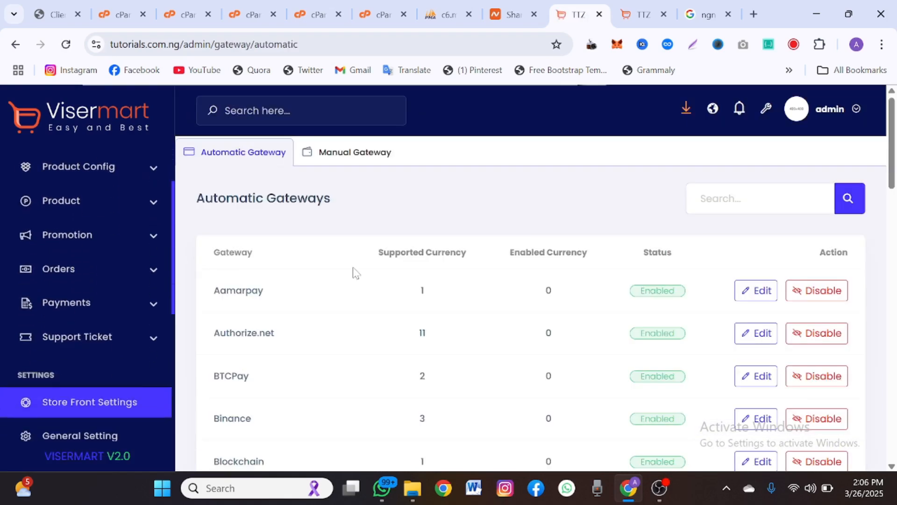
{"action": "scroll", "coordinate": [355, 271], "scroll_direction": "down", "scroll_amount": 3}
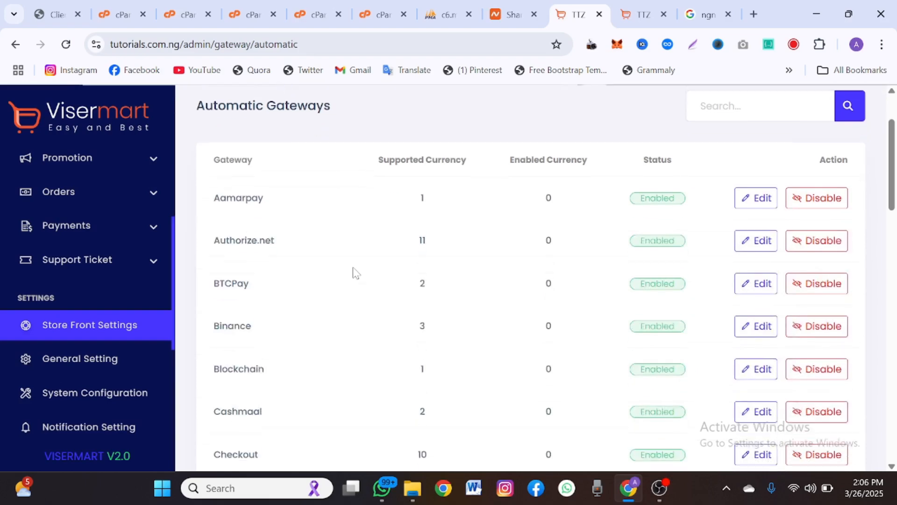
{"action": "scroll", "coordinate": [356, 271], "scroll_direction": "down", "scroll_amount": 3}
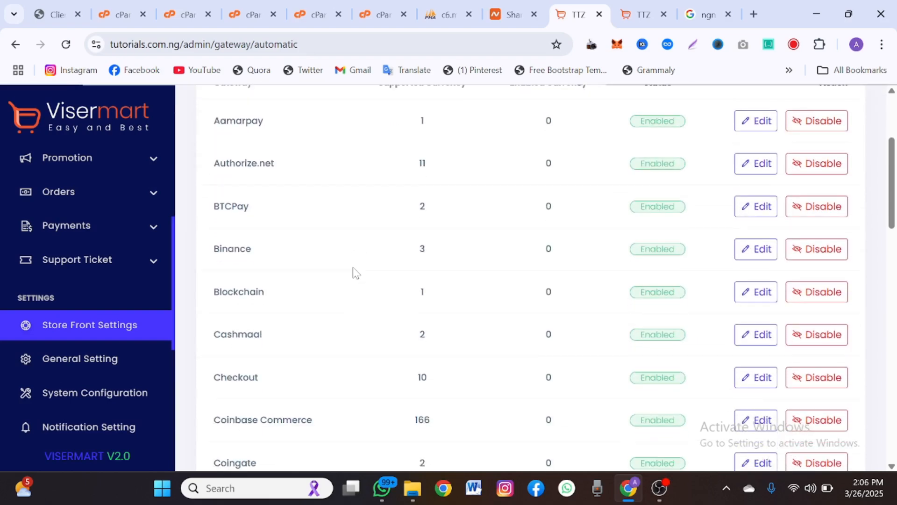
{"action": "scroll", "coordinate": [355, 272], "scroll_direction": "down", "scroll_amount": 6}
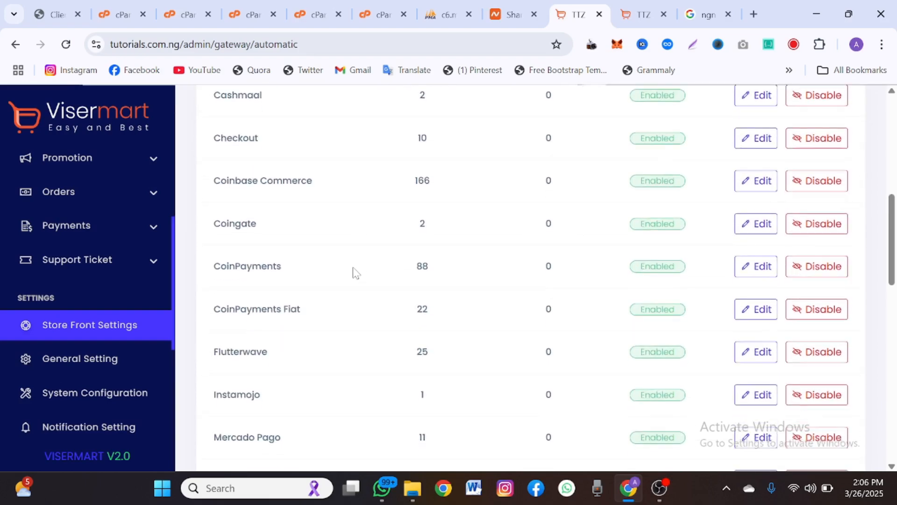
{"action": "scroll", "coordinate": [356, 272], "scroll_direction": "down", "scroll_amount": 5}
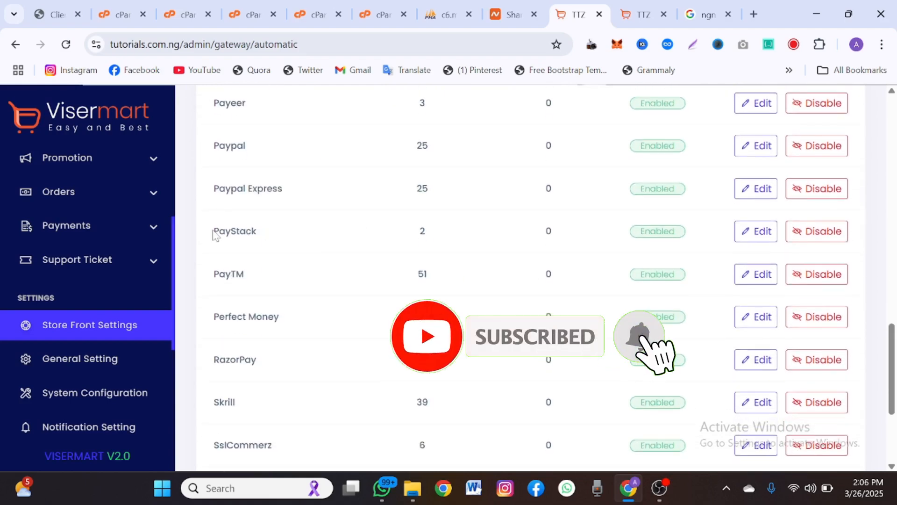
{"action": "scroll", "coordinate": [275, 229], "scroll_direction": "down", "scroll_amount": 3}
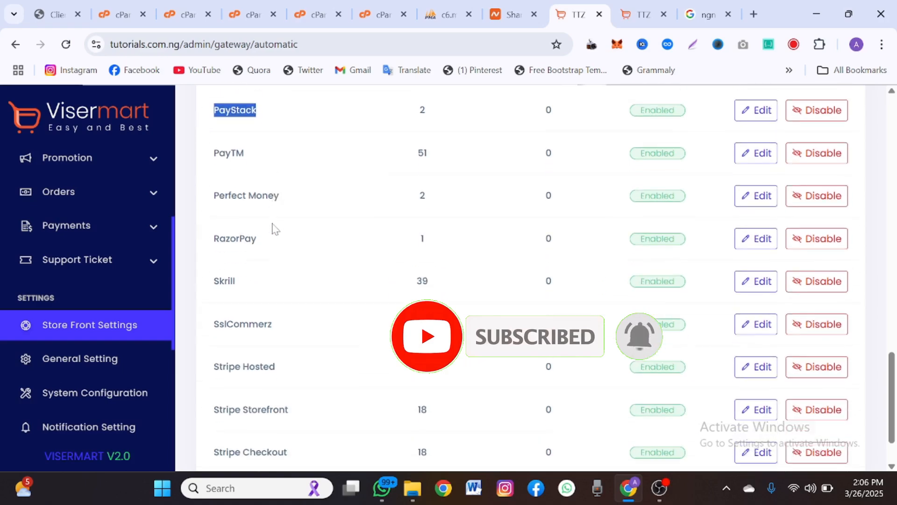
{"action": "scroll", "coordinate": [275, 229], "scroll_direction": "up", "scroll_amount": 5}
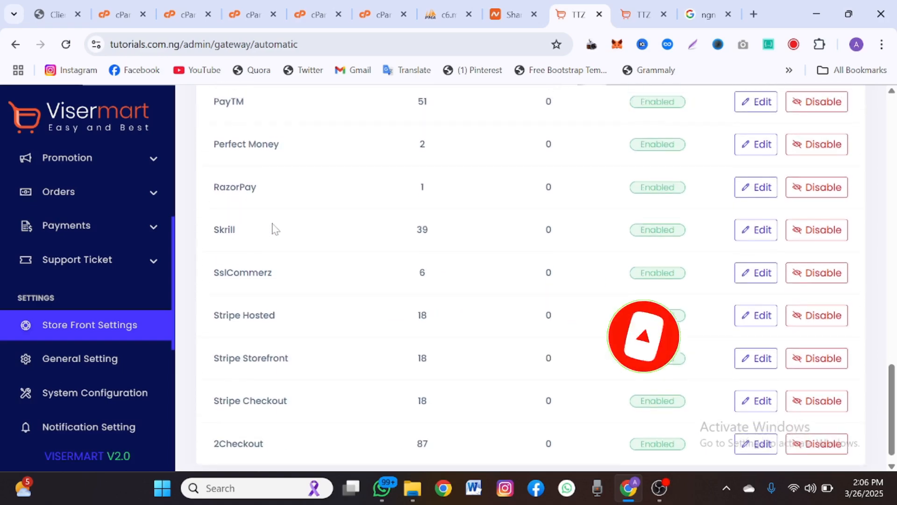
{"action": "scroll", "coordinate": [274, 229], "scroll_direction": "up", "scroll_amount": 8}
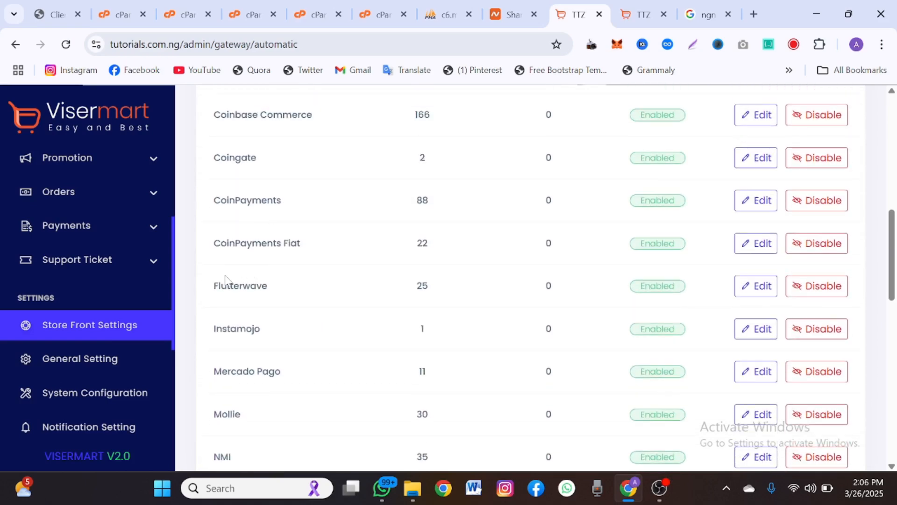
- Highlight the Flutterwave, CoinPayments, Blockchain and Coinbase Commerce gateway names while reviewing
{"action": "left_click_drag", "start_coordinate": [225, 281], "coordinate": [318, 303]}
{"action": "double_click", "coordinate": [248, 200]}
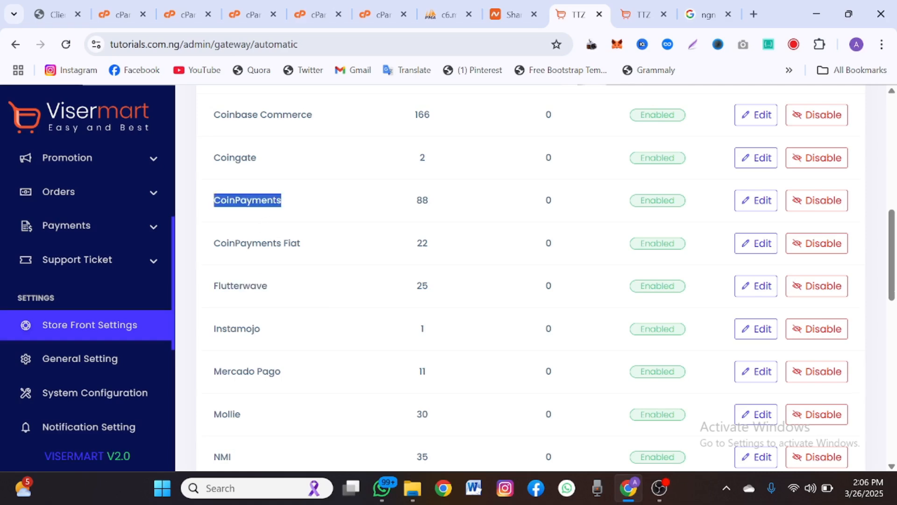
{"action": "scroll", "coordinate": [248, 200], "scroll_direction": "up", "scroll_amount": 3}
{"action": "left_click", "coordinate": [259, 242]}
{"action": "scroll", "coordinate": [256, 243], "scroll_direction": "up", "scroll_amount": 3}
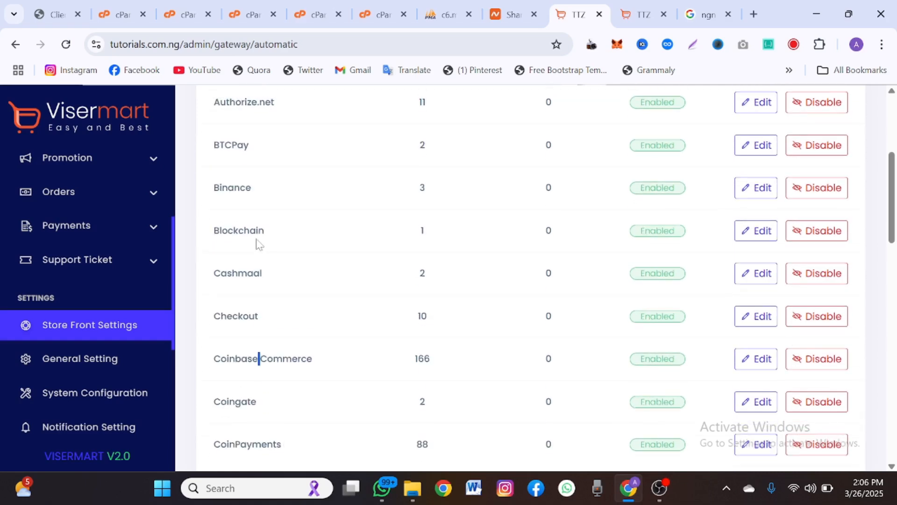
{"action": "double_click", "coordinate": [256, 241]}
{"action": "left_click_drag", "start_coordinate": [256, 241], "coordinate": [219, 202]}
{"action": "left_click", "coordinate": [219, 202]}
{"action": "scroll", "coordinate": [220, 202], "scroll_direction": "up", "scroll_amount": 3}
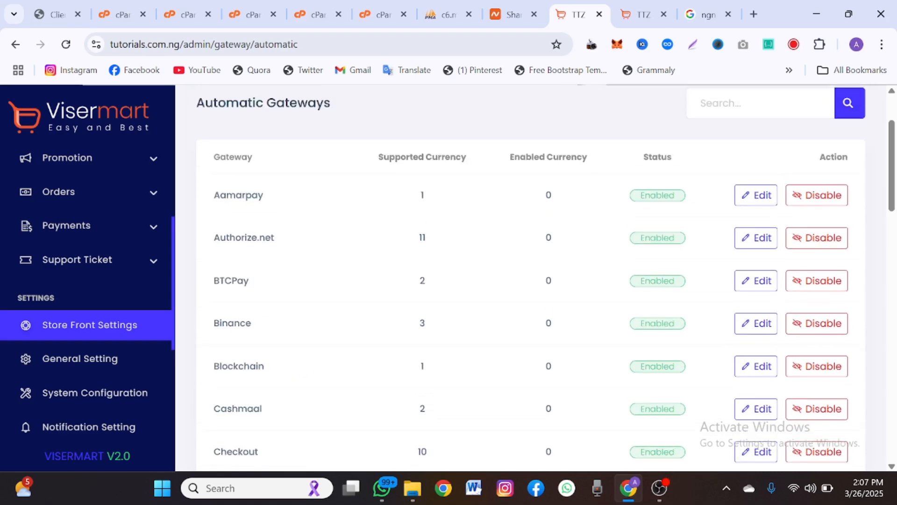
{"action": "scroll", "coordinate": [225, 216], "scroll_direction": "down", "scroll_amount": 9}
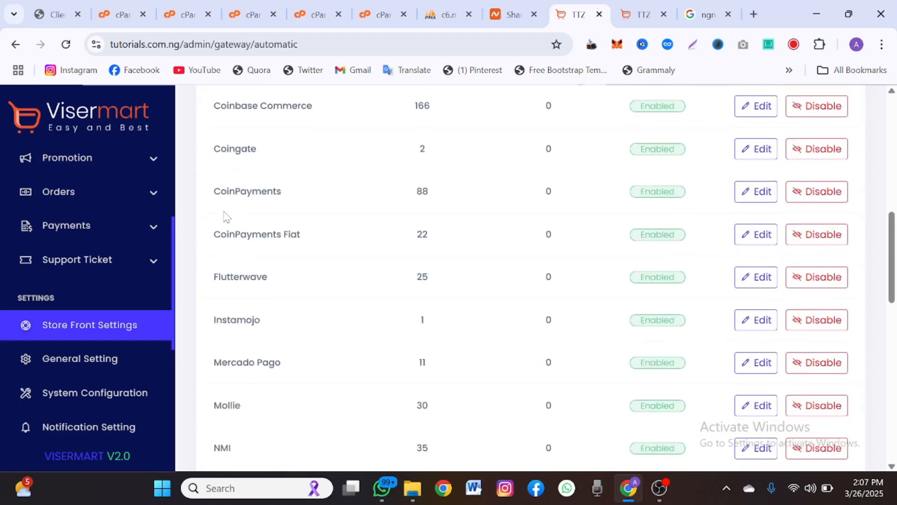
{"action": "scroll", "coordinate": [234, 240], "scroll_direction": "down", "scroll_amount": 2}
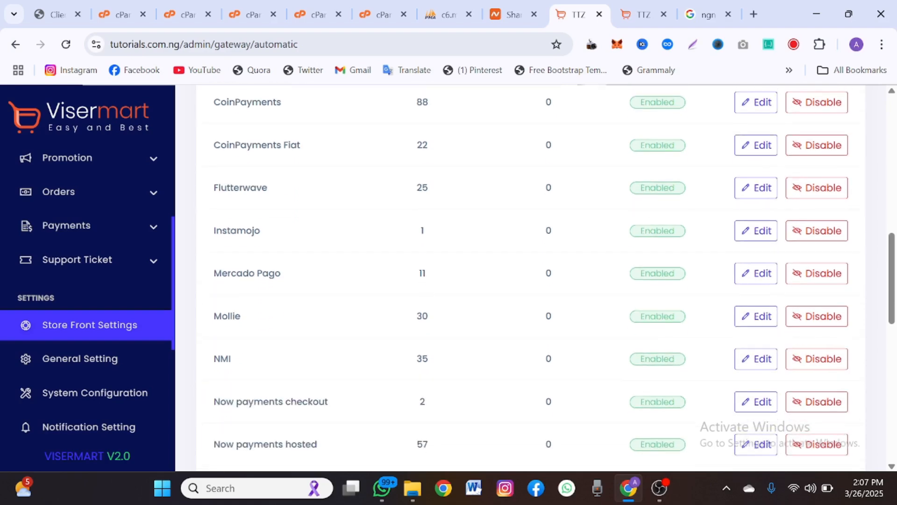
{"action": "scroll", "coordinate": [235, 240], "scroll_direction": "up", "scroll_amount": 4}
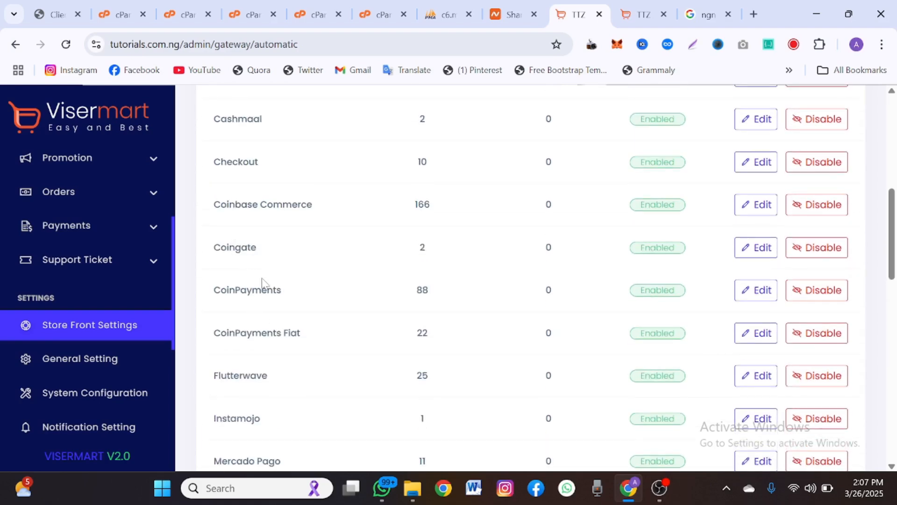
{"action": "triple_click", "coordinate": [243, 220]}
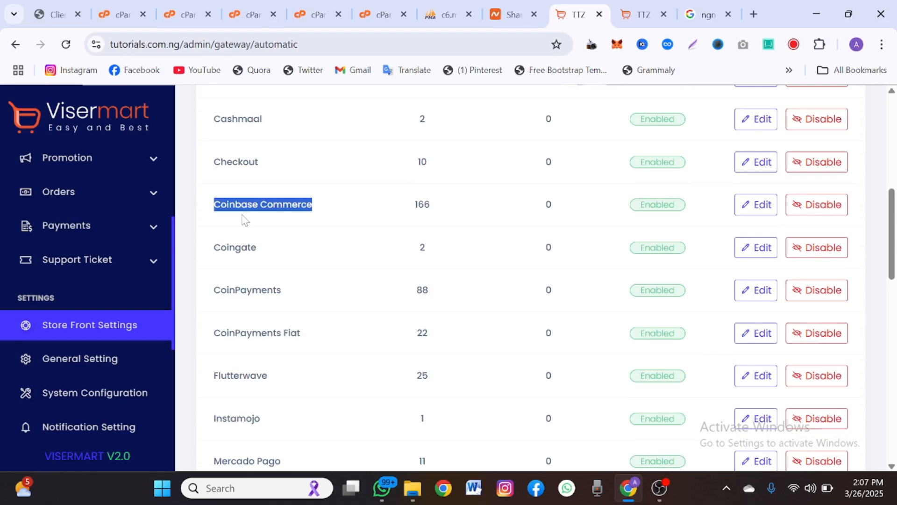
{"action": "scroll", "coordinate": [243, 220], "scroll_direction": "up", "scroll_amount": 9}
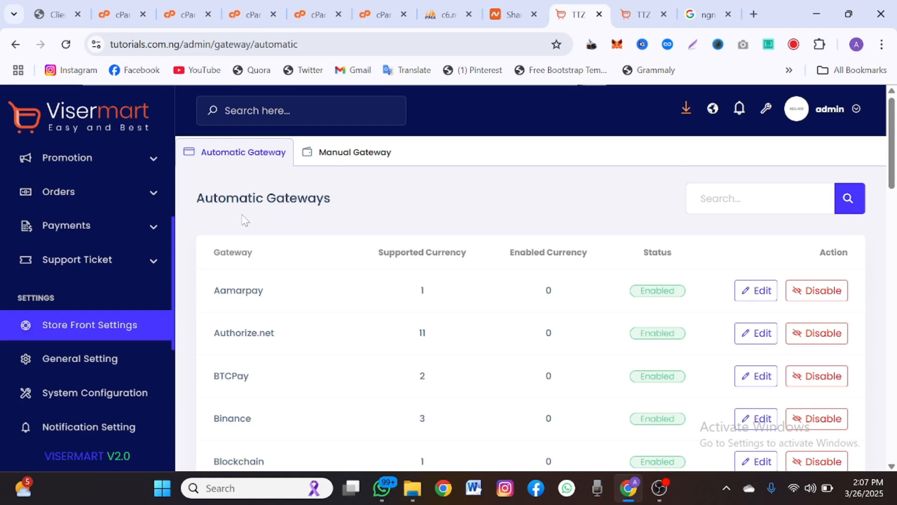
{"action": "scroll", "coordinate": [66, 386], "scroll_direction": "down", "scroll_amount": 2}
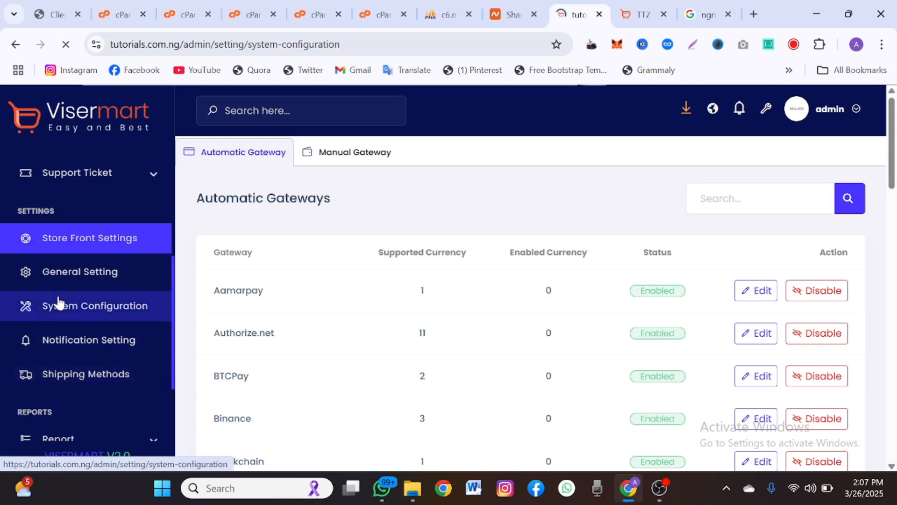
- Toggle Force SSL on and back off, and disable User Registration
{"action": "scroll", "coordinate": [206, 339], "scroll_direction": "down", "scroll_amount": 2}
{"action": "scroll", "coordinate": [206, 340], "scroll_direction": "down", "scroll_amount": 1}
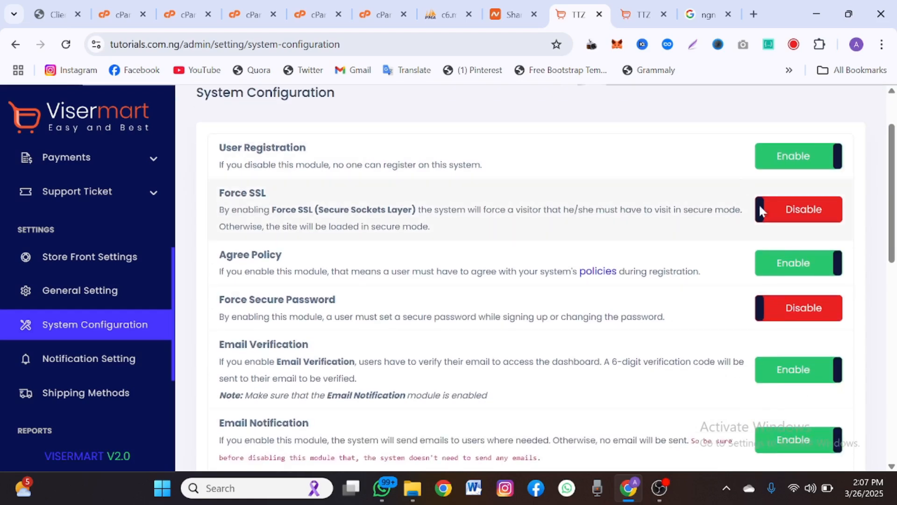
{"action": "left_click", "coordinate": [790, 220]}
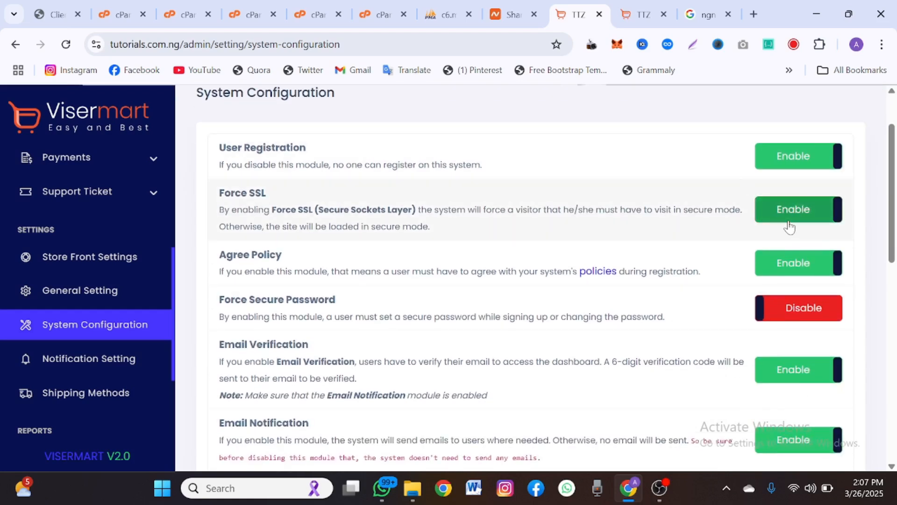
{"action": "left_click", "coordinate": [789, 226]}
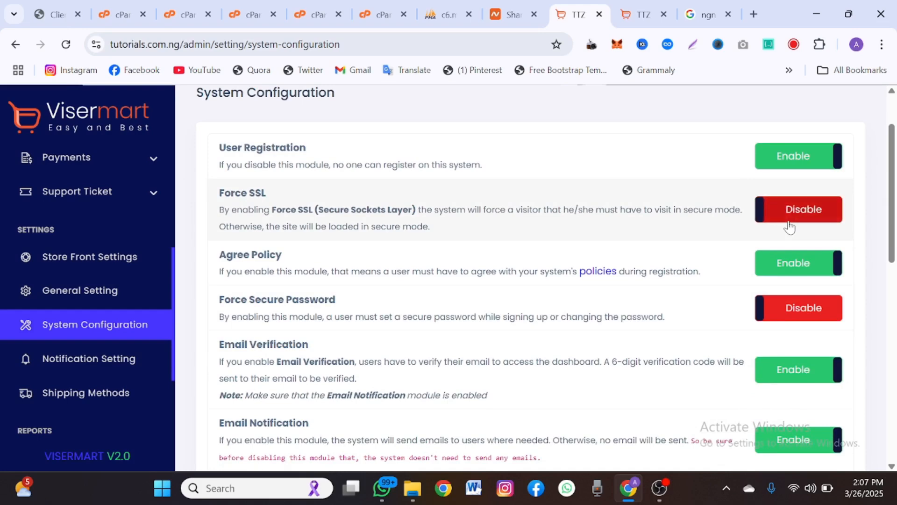
{"action": "left_click", "coordinate": [790, 158]}
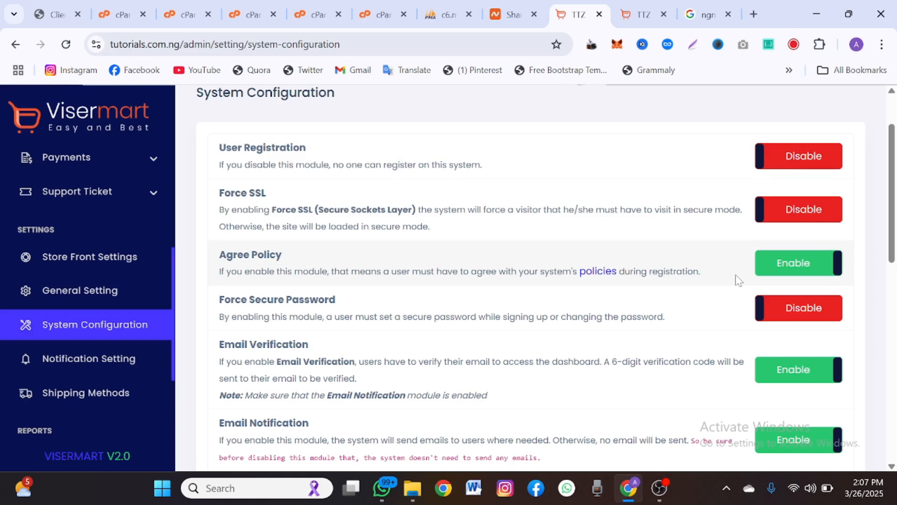
- Go to the Shipping Methods list from the sidebar
{"action": "scroll", "coordinate": [737, 280], "scroll_direction": "down", "scroll_amount": 1}
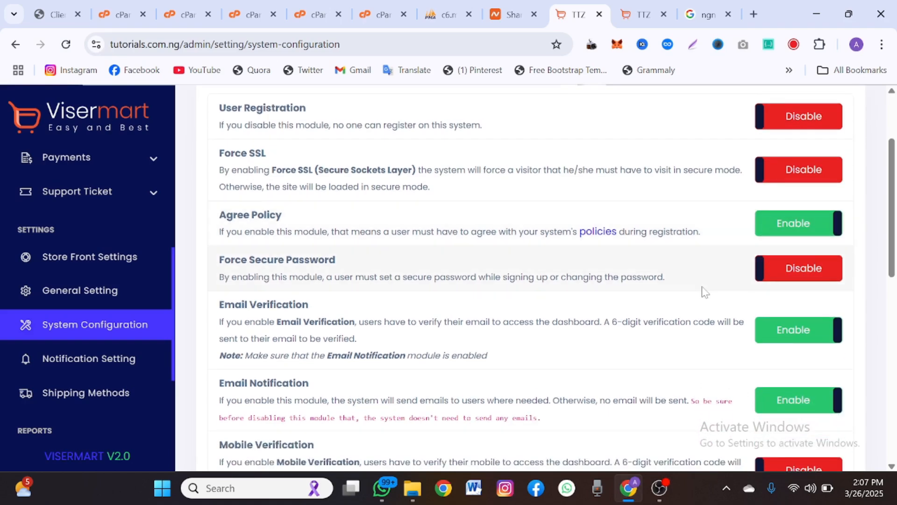
{"action": "scroll", "coordinate": [701, 290], "scroll_direction": "down", "scroll_amount": 10}
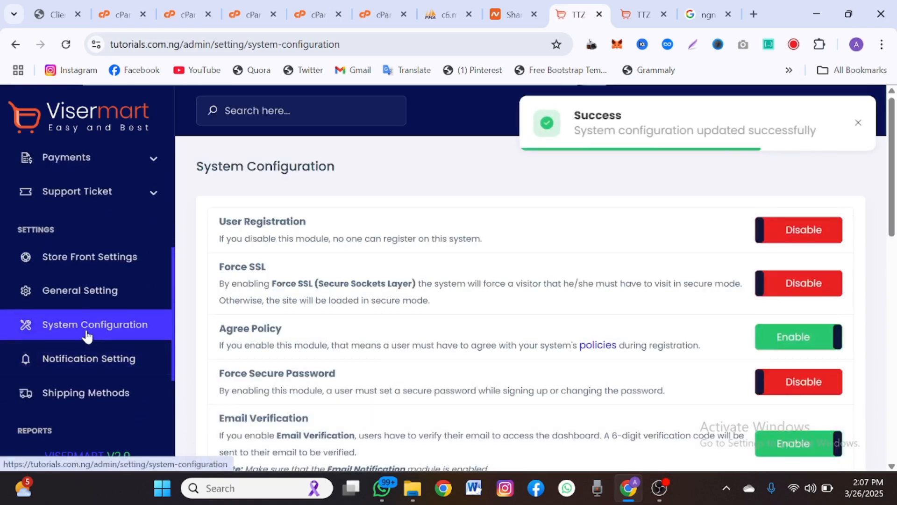
{"action": "left_click", "coordinate": [94, 395]}
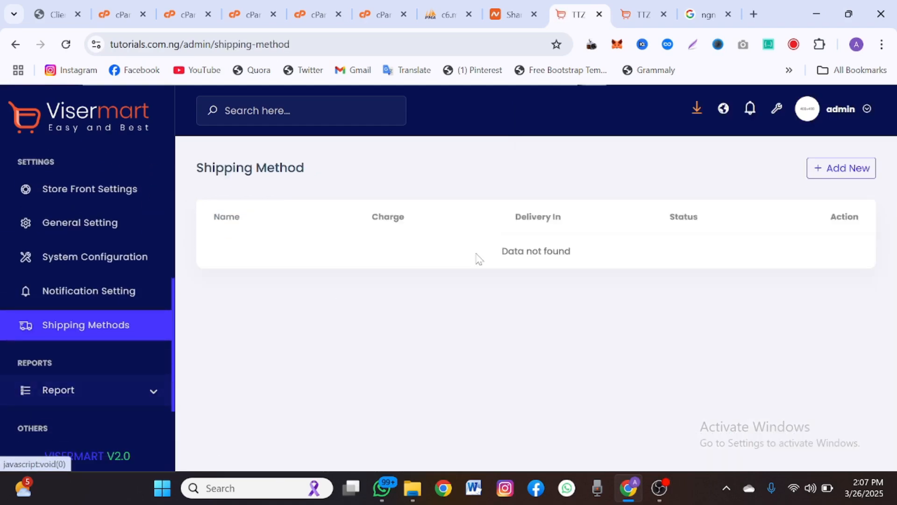
- Submit a blank Create New Shipping Method form, leaving Name, Charge, Delivered In and Description empty, then return to the storefront
{"action": "left_click", "coordinate": [813, 167]}
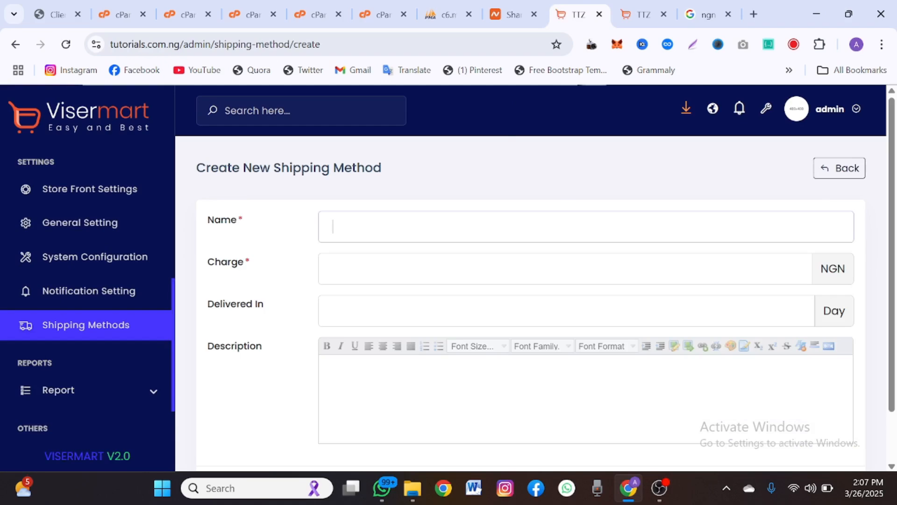
{"action": "left_click", "coordinate": [586, 227]}
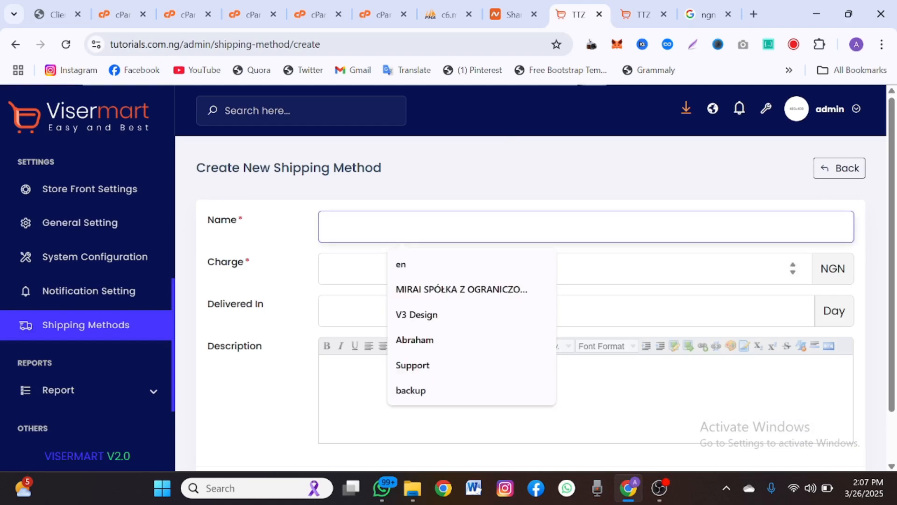
{"action": "left_click", "coordinate": [602, 269]}
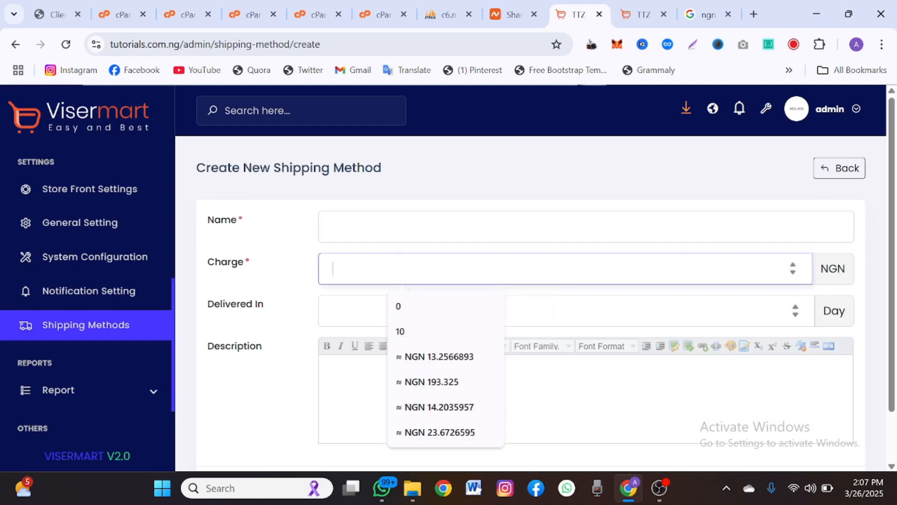
{"action": "left_click", "coordinate": [586, 311]}
{"action": "scroll", "coordinate": [586, 323], "scroll_direction": "down", "scroll_amount": 2}
{"action": "left_click", "coordinate": [586, 334]}
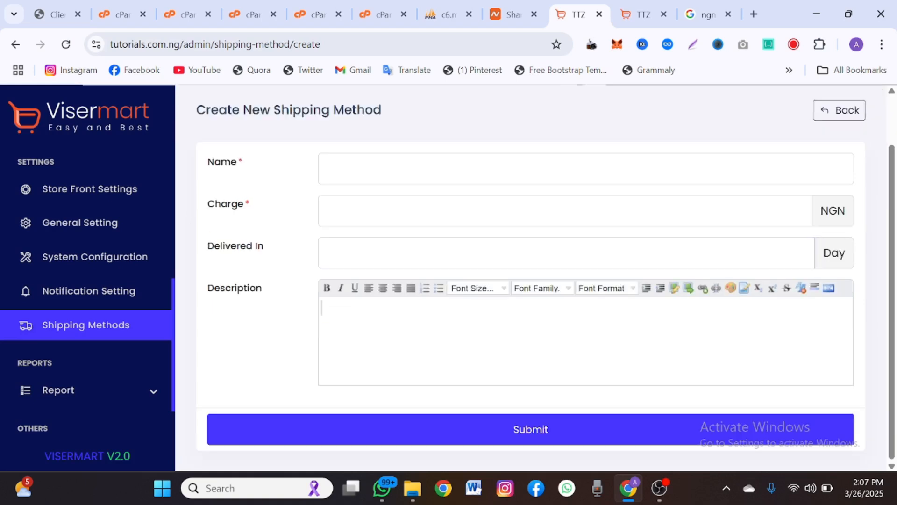
{"action": "left_click", "coordinate": [379, 423]}
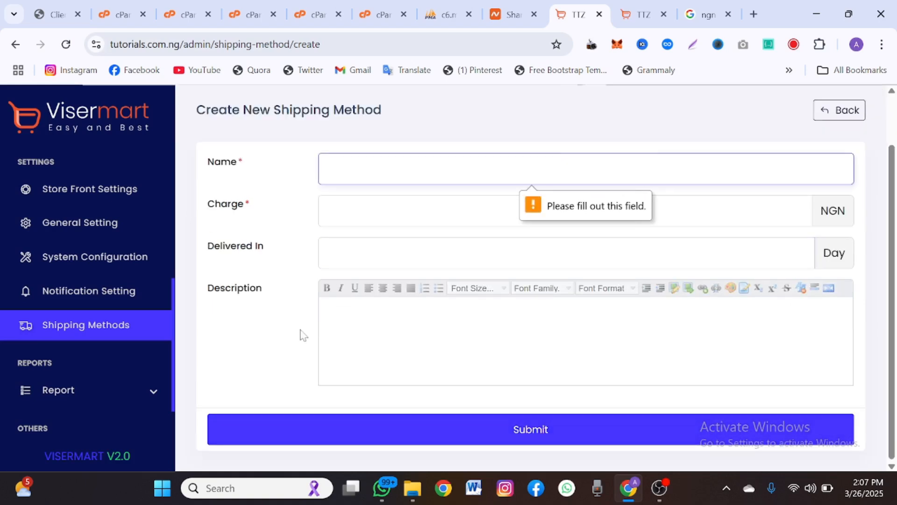
{"action": "left_click", "coordinate": [327, 327]}
{"action": "key", "text": "ctrl+Tab"}
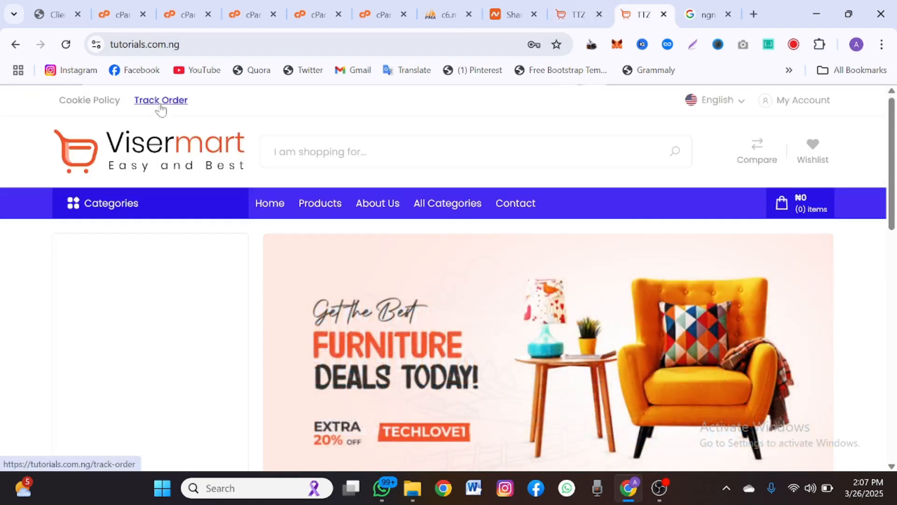
- Go to the storefront's Track Your Order page and look over its empty order ID field and delivery stages
{"action": "left_click", "coordinate": [159, 106]}
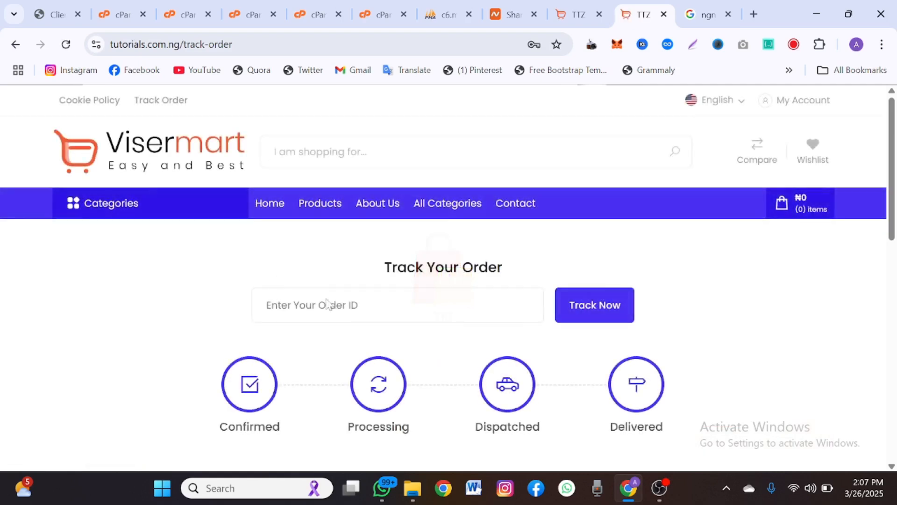
{"action": "scroll", "coordinate": [345, 291], "scroll_direction": "down", "scroll_amount": 2}
{"action": "scroll", "coordinate": [346, 290], "scroll_direction": "up", "scroll_amount": 1}
{"action": "scroll", "coordinate": [346, 291], "scroll_direction": "up", "scroll_amount": 1}
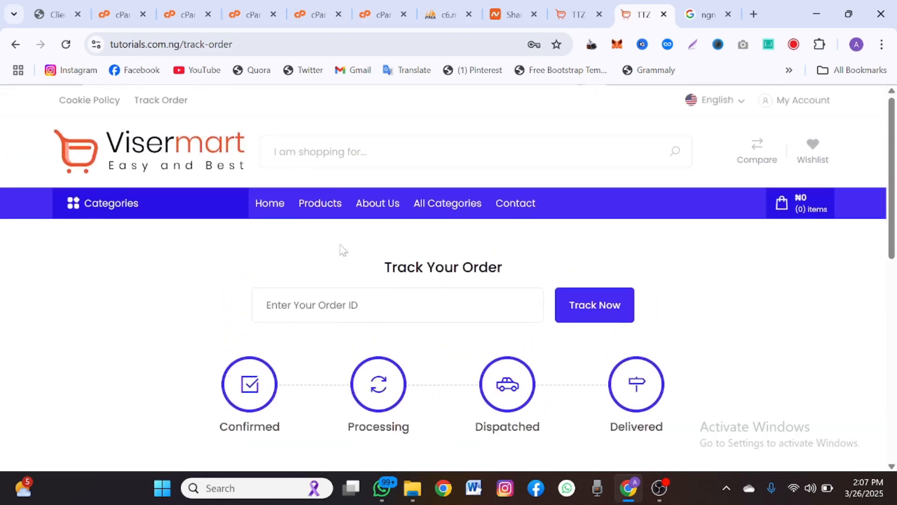
{"action": "scroll", "coordinate": [341, 248], "scroll_direction": "down", "scroll_amount": 2}
{"action": "scroll", "coordinate": [317, 229], "scroll_direction": "up", "scroll_amount": 1}
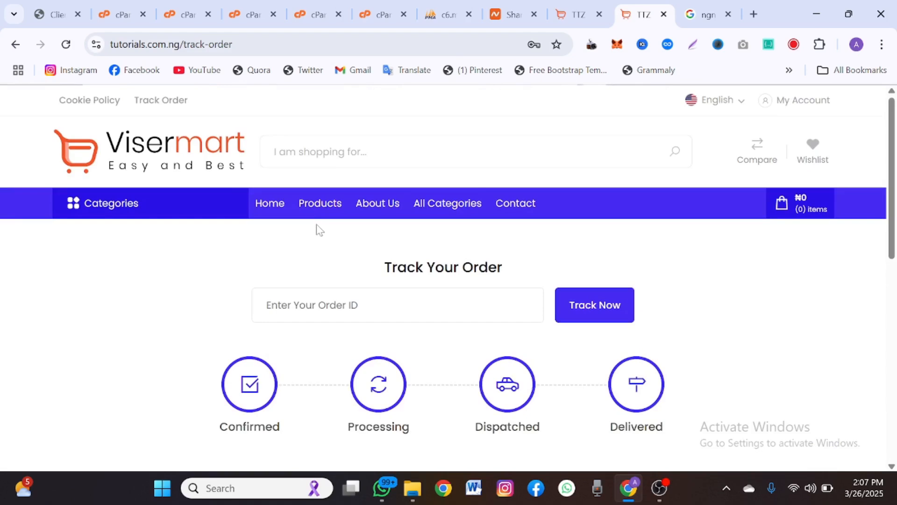